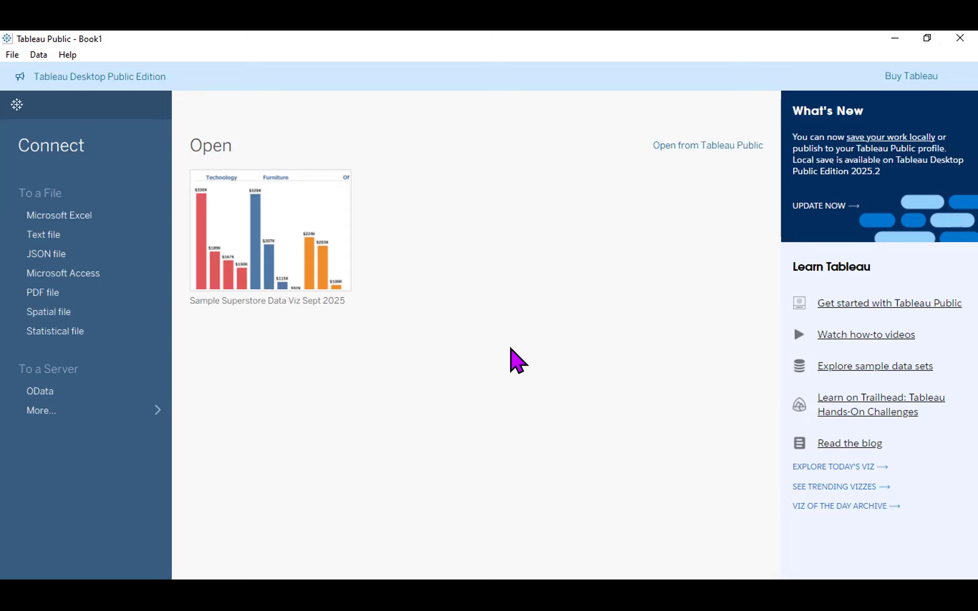
Open the File menu from the Tableau Public start page.
{"action": "left_click", "coordinate": [16, 54]}
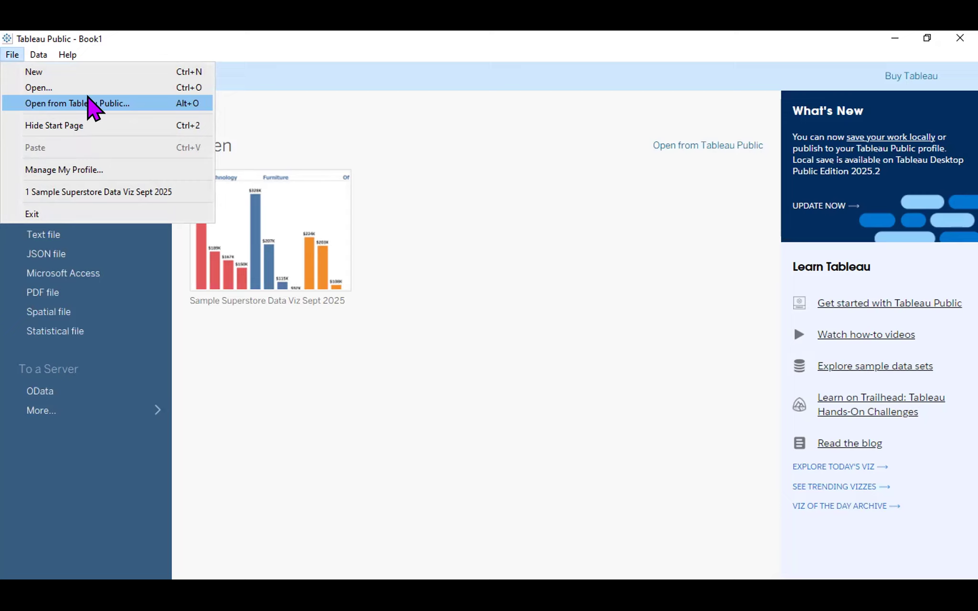
Choose File > Open from Tableau Public to bring up the sign-in window.
{"action": "left_click", "coordinate": [88, 102]}
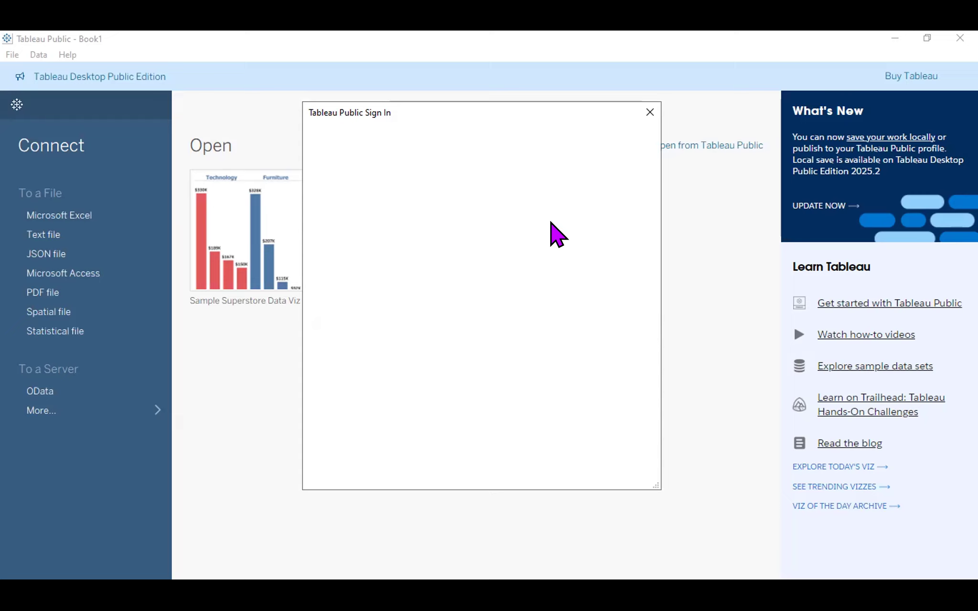
Sign in to Tableau Public with the account e-mail and password.
{"action": "left_click", "coordinate": [433, 224]}
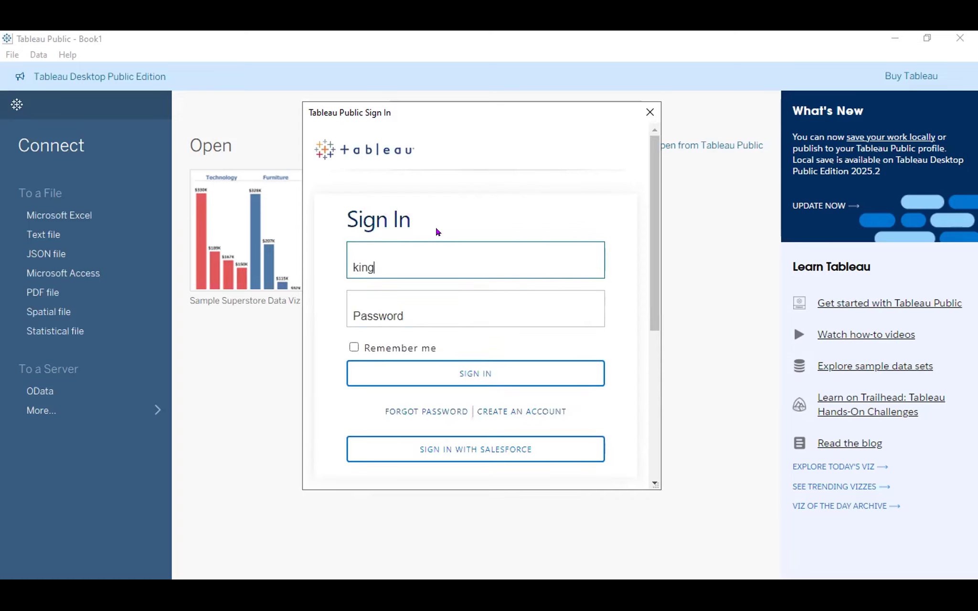
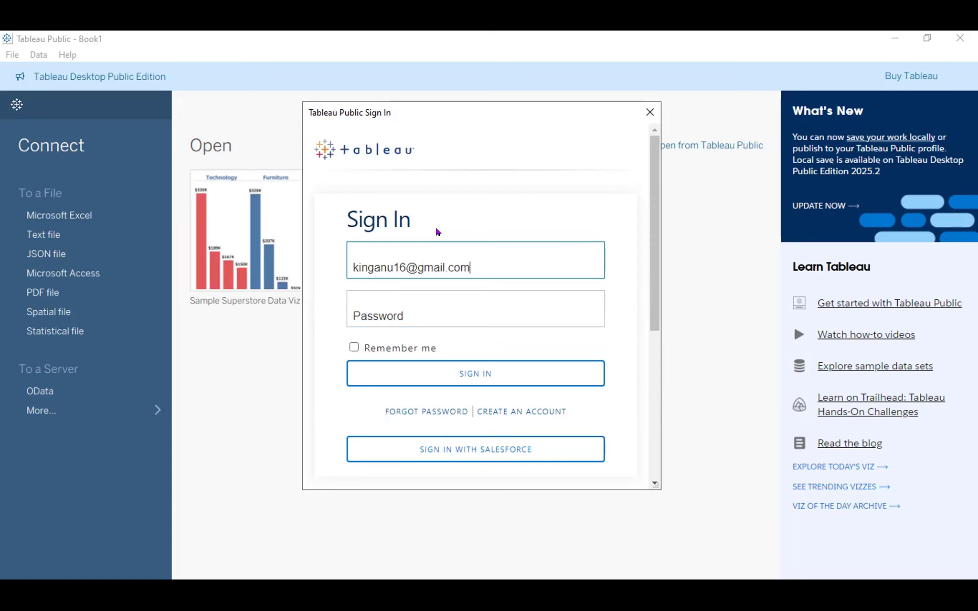
{"action": "key", "text": "Tab"}
{"action": "type", "text": "••••••••••••••••"}
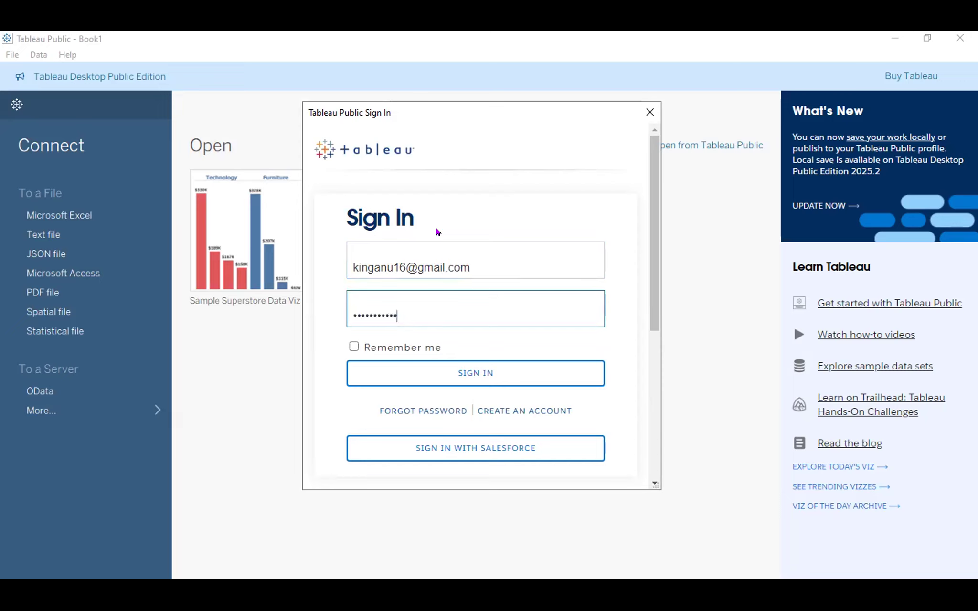
{"action": "type", "text": "•"}
{"action": "left_click", "coordinate": [479, 382]}
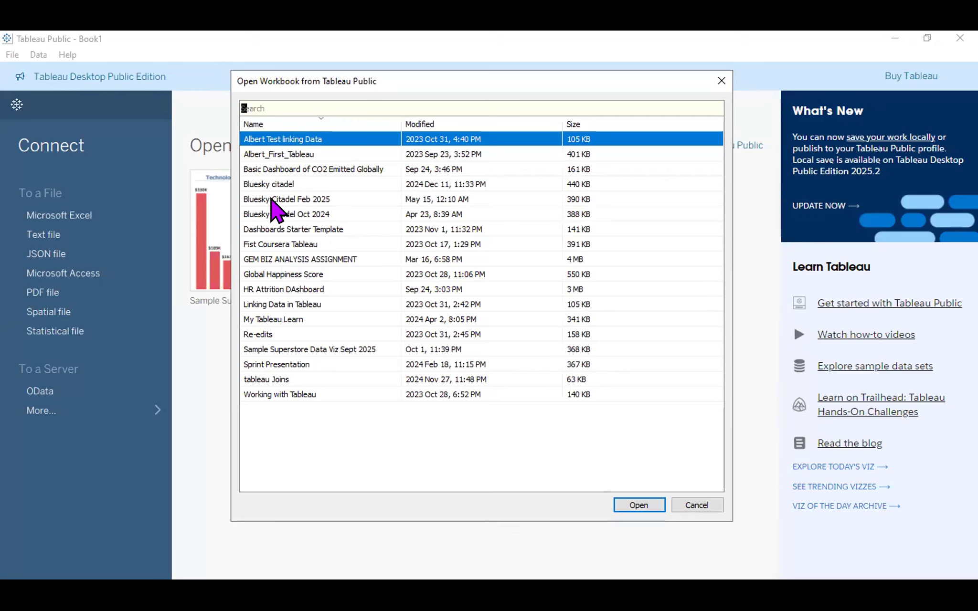
Open the Sample Superstore Data Viz Sept 2025 workbook from the saved workbooks list.
{"action": "left_click", "coordinate": [314, 350]}
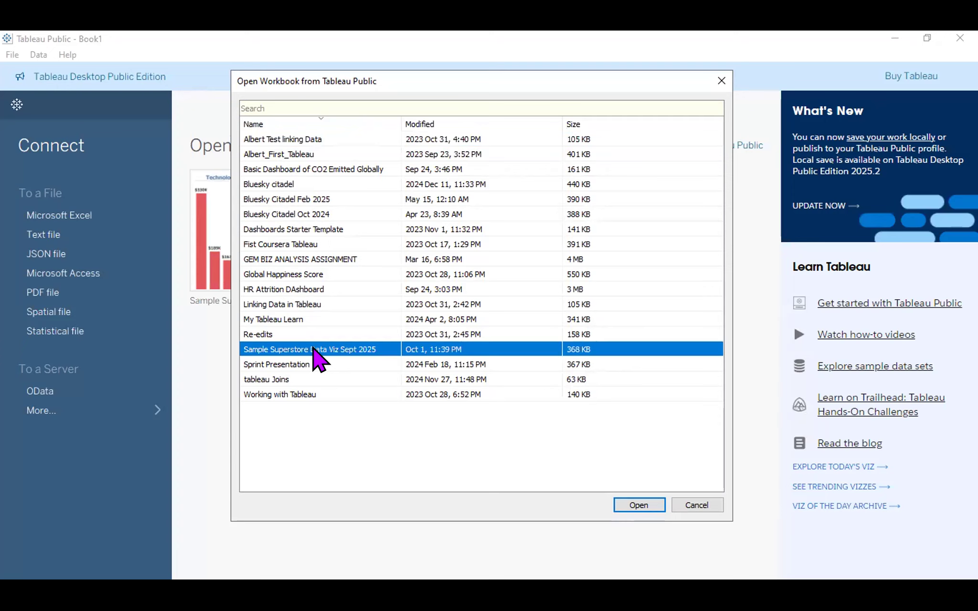
{"action": "left_click", "coordinate": [637, 507]}
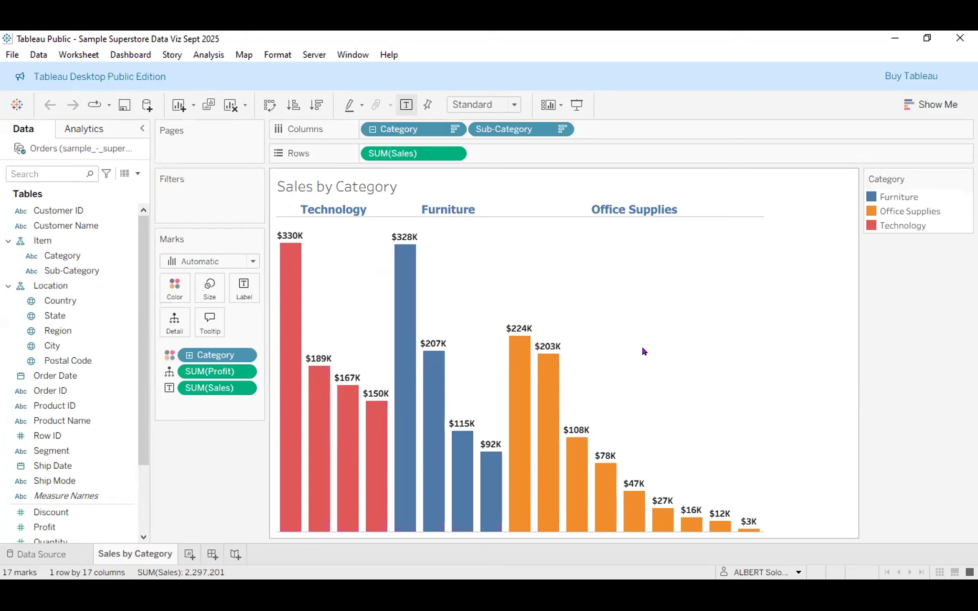
Check a bar's tooltip on the rendered Sales by Category chart, then bring up the File menu.
{"action": "mouse_move", "coordinate": [427, 412]}
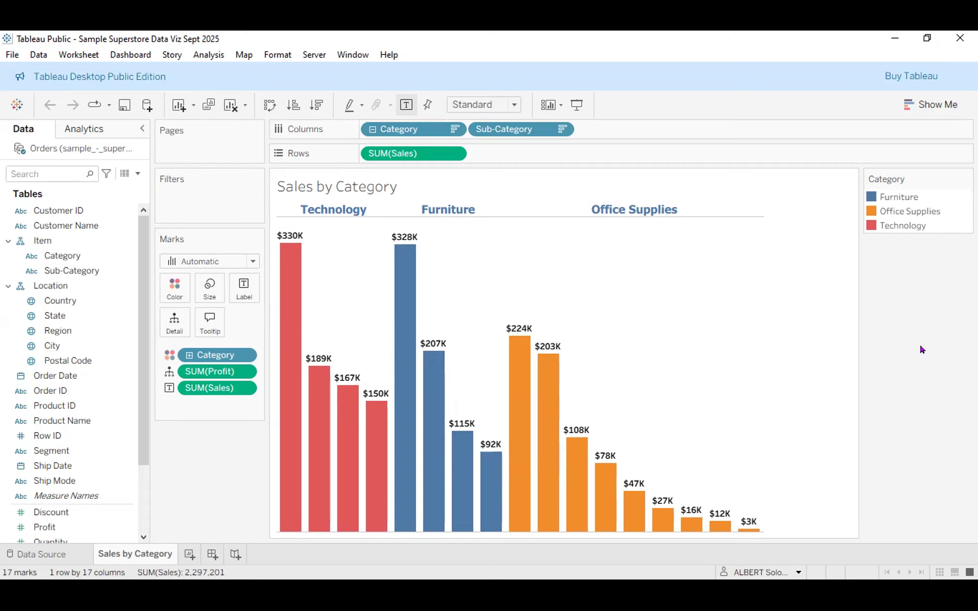
{"action": "left_click", "coordinate": [8, 59]}
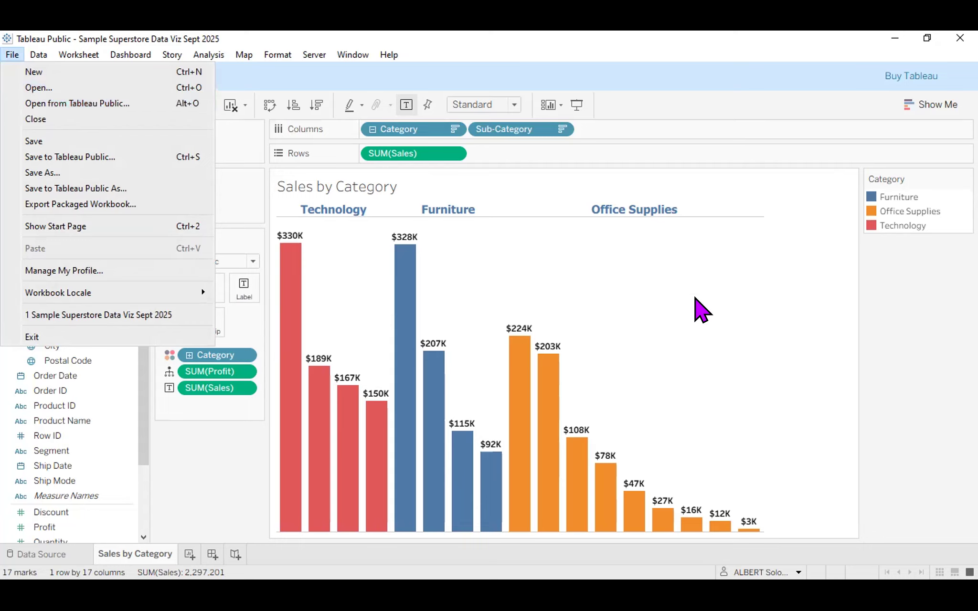
{"action": "left_click", "coordinate": [701, 310]}
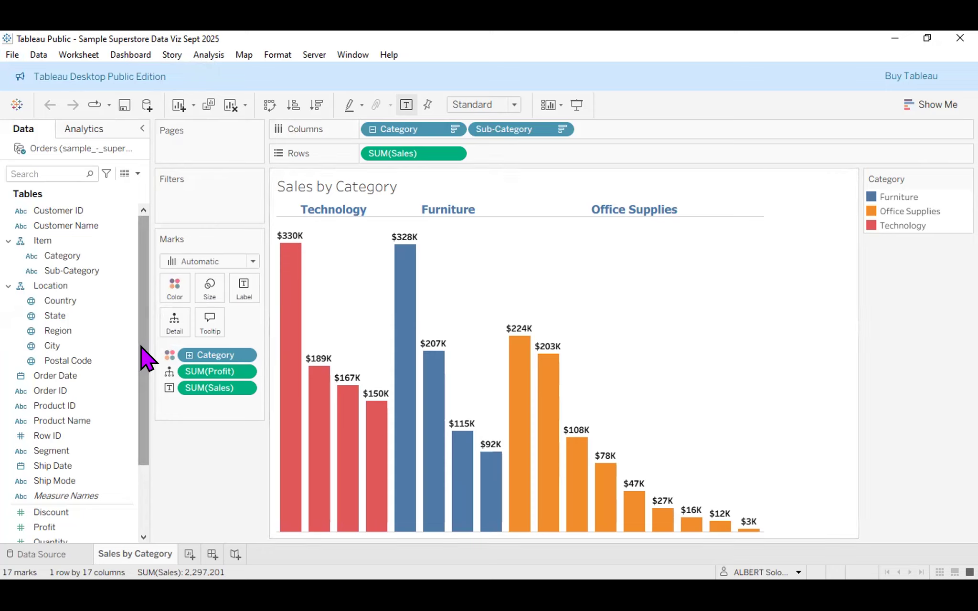
{"action": "scroll", "coordinate": [144, 368], "scroll_direction": "down", "scroll_amount": 3}
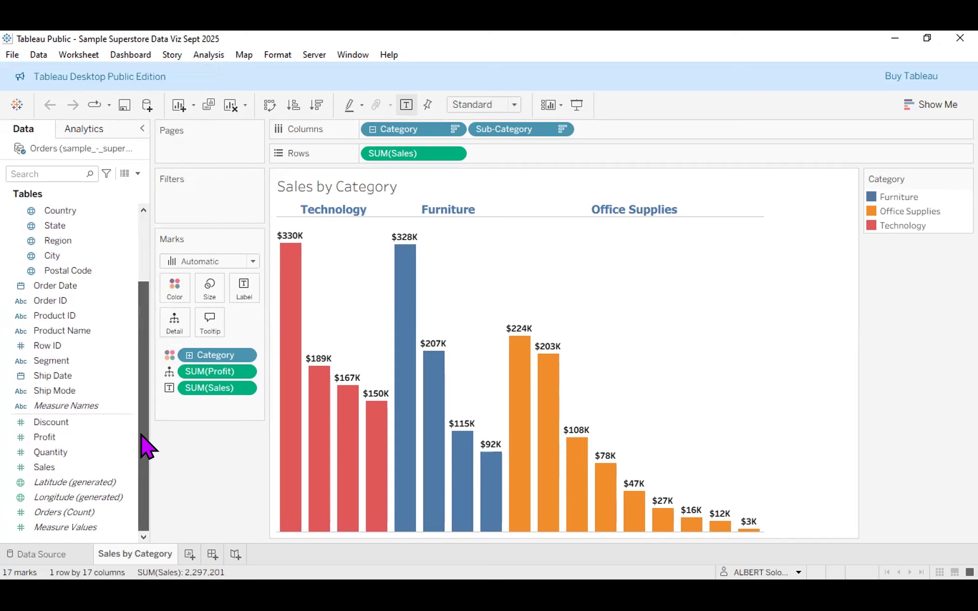
{"action": "scroll", "coordinate": [143, 354], "scroll_direction": "up", "scroll_amount": 3}
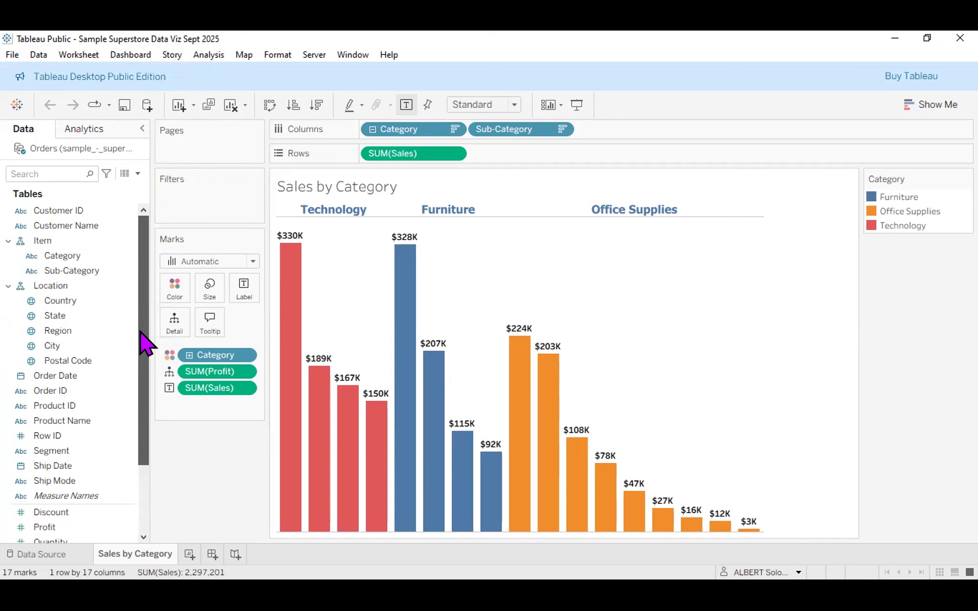
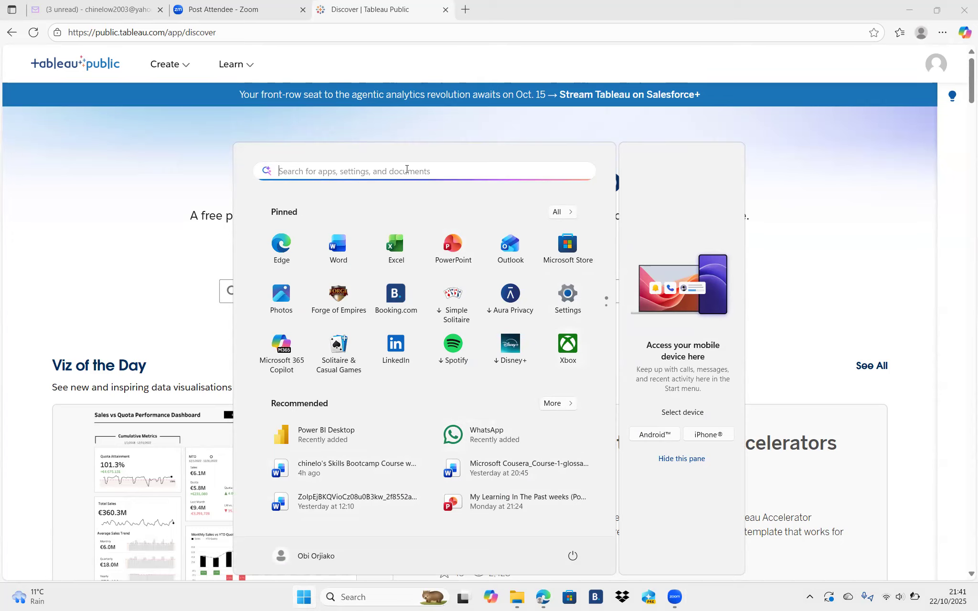
Search 'tab' in the Start menu and open the Bing web results for tableau.
{"action": "type", "text": "tab"}
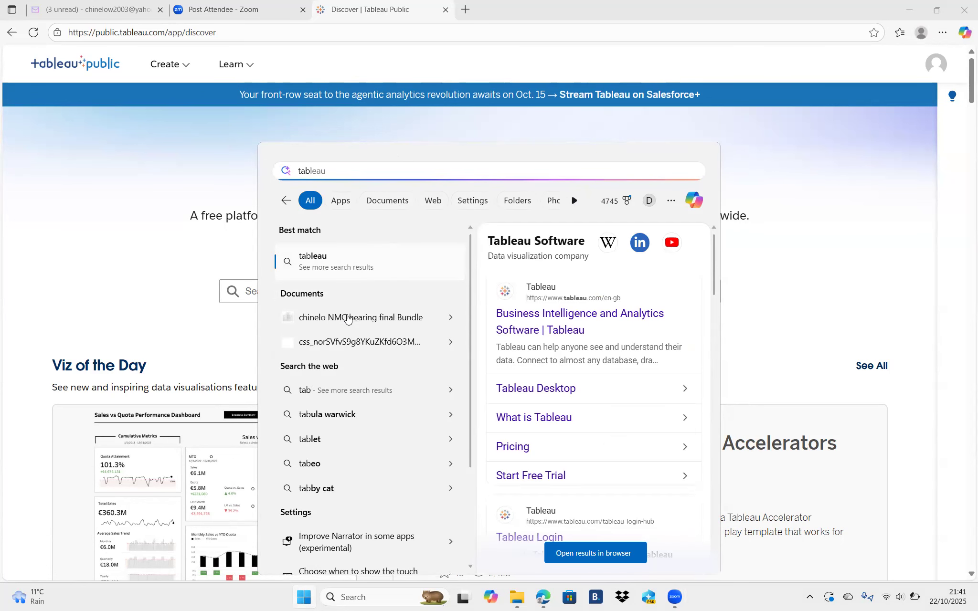
{"action": "left_click", "coordinate": [327, 261]}
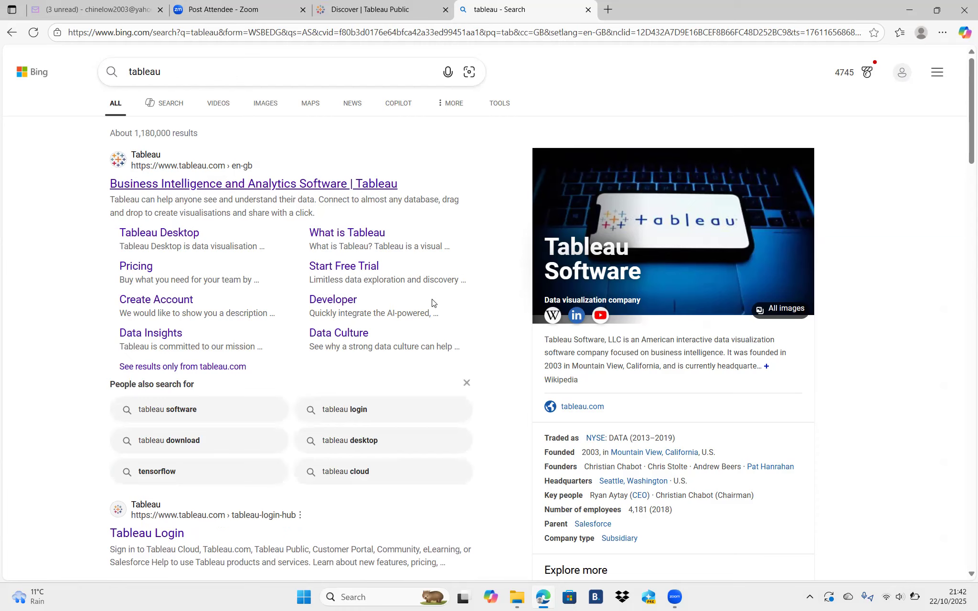
Visit and close the Tableau Login page, return to Bing's home page, and bring up Start.
{"action": "left_click", "coordinate": [166, 535]}
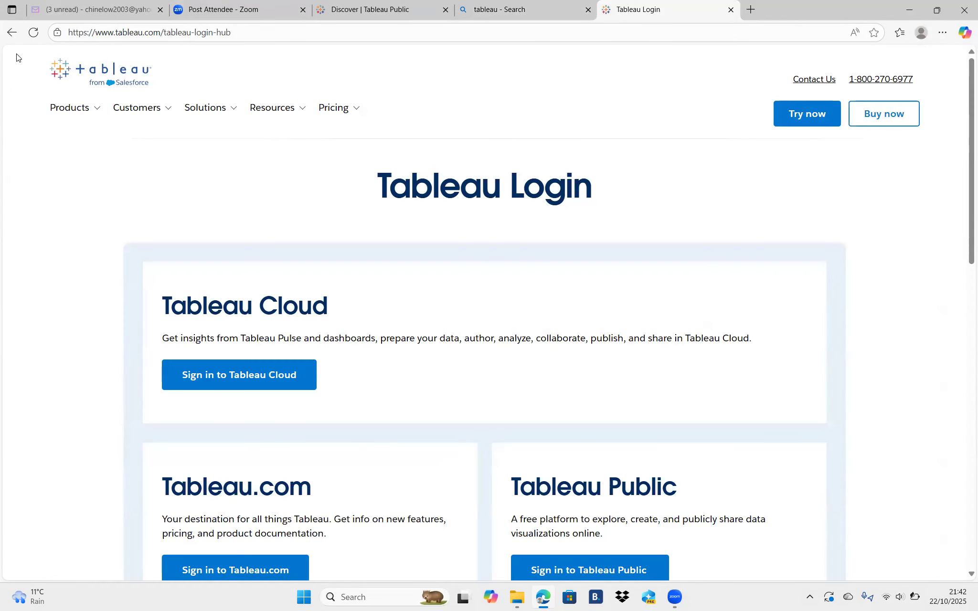
{"action": "left_click", "coordinate": [12, 37]}
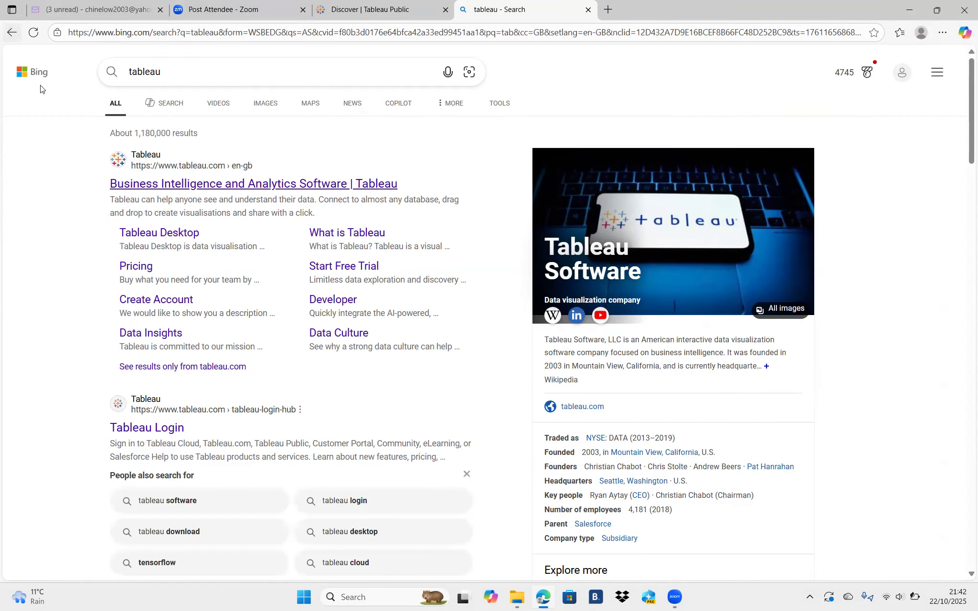
{"action": "left_click", "coordinate": [13, 36]}
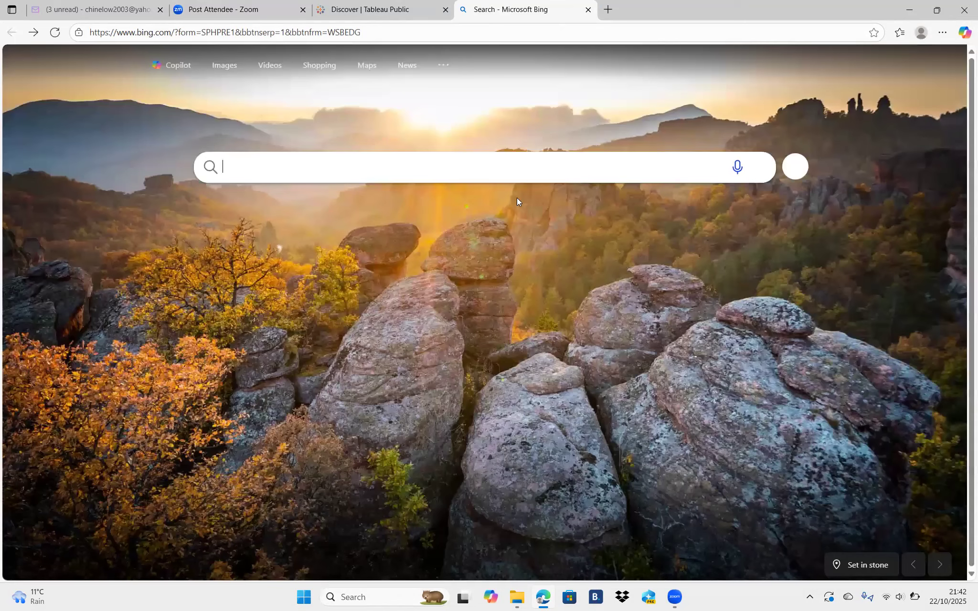
{"action": "left_click", "coordinate": [304, 598]}
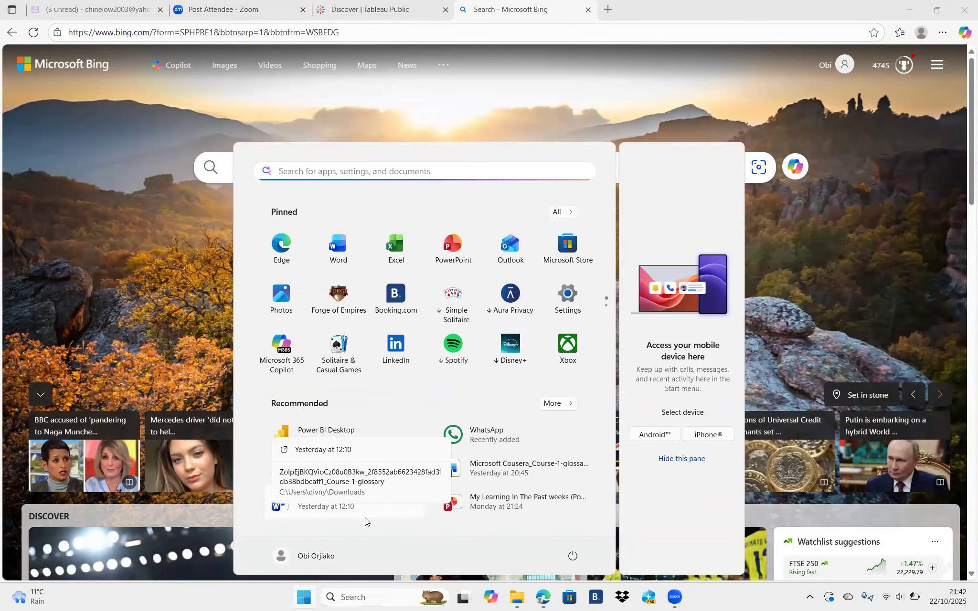
Switch to File Explorer and browse the 13 items in the Downloads folder.
{"action": "mouse_move", "coordinate": [517, 598]}
{"action": "left_click", "coordinate": [499, 534]}
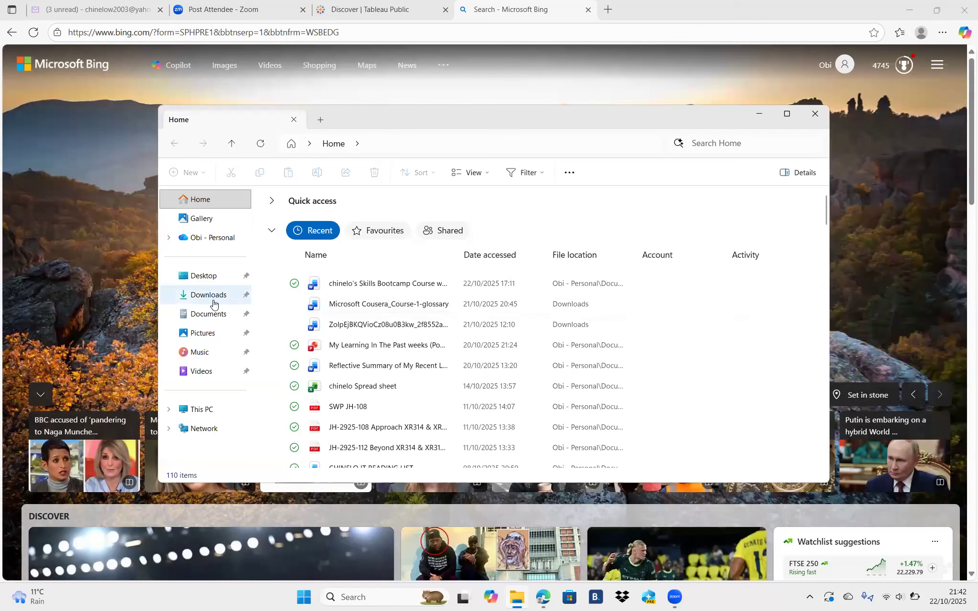
{"action": "left_click", "coordinate": [214, 300]}
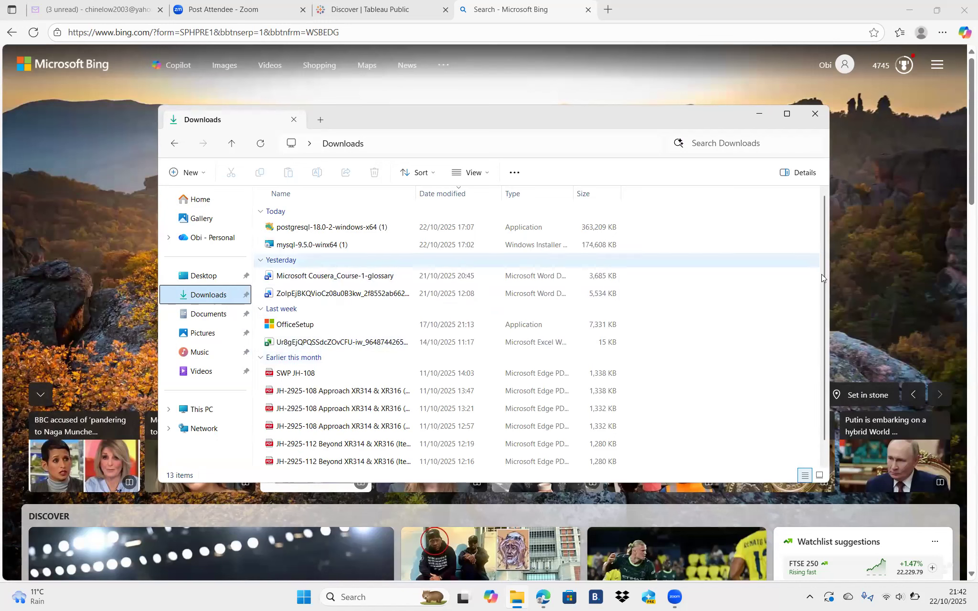
{"action": "scroll", "coordinate": [822, 279], "scroll_direction": "down", "scroll_amount": 1}
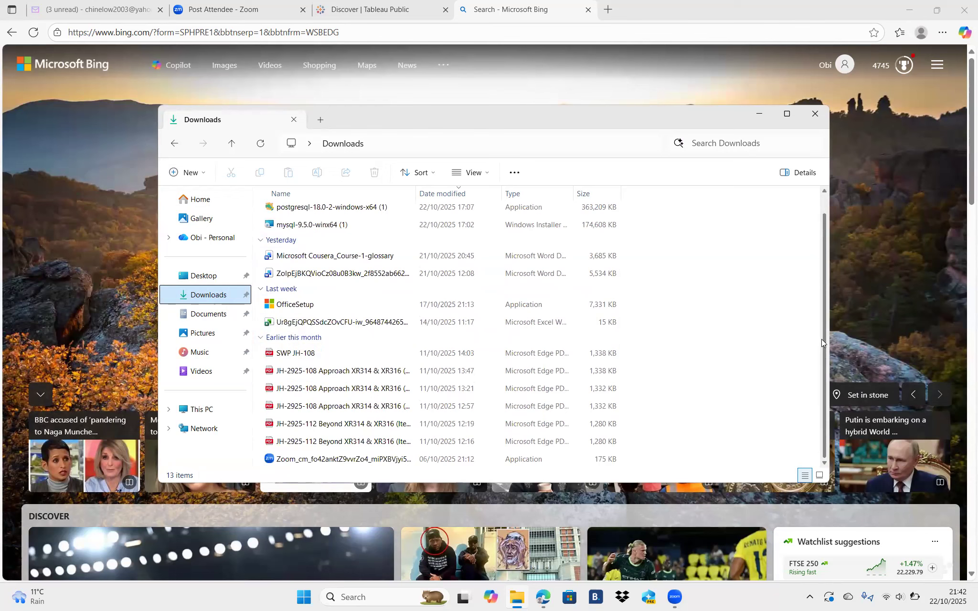
{"action": "scroll", "coordinate": [824, 321], "scroll_direction": "up", "scroll_amount": 1}
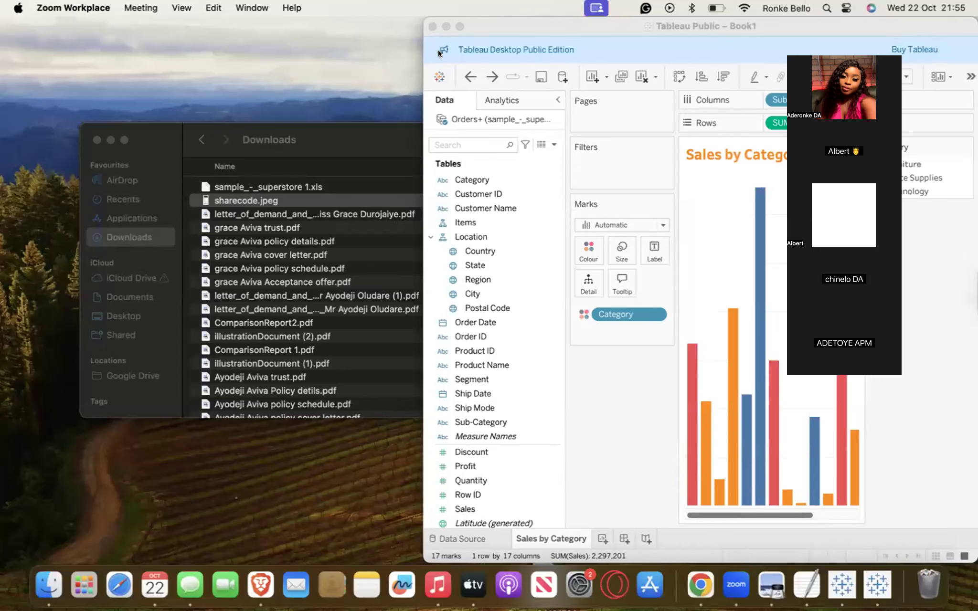
Bring the shared Tableau chart full screen in the Zoom meeting and inspect its bars.
{"action": "left_click", "coordinate": [454, 24]}
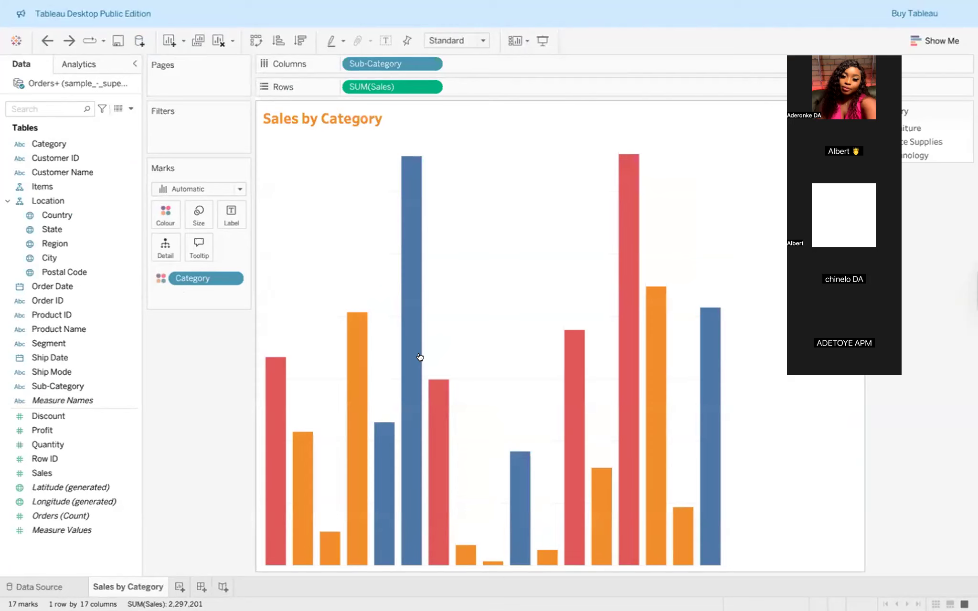
{"action": "mouse_move", "coordinate": [405, 359]}
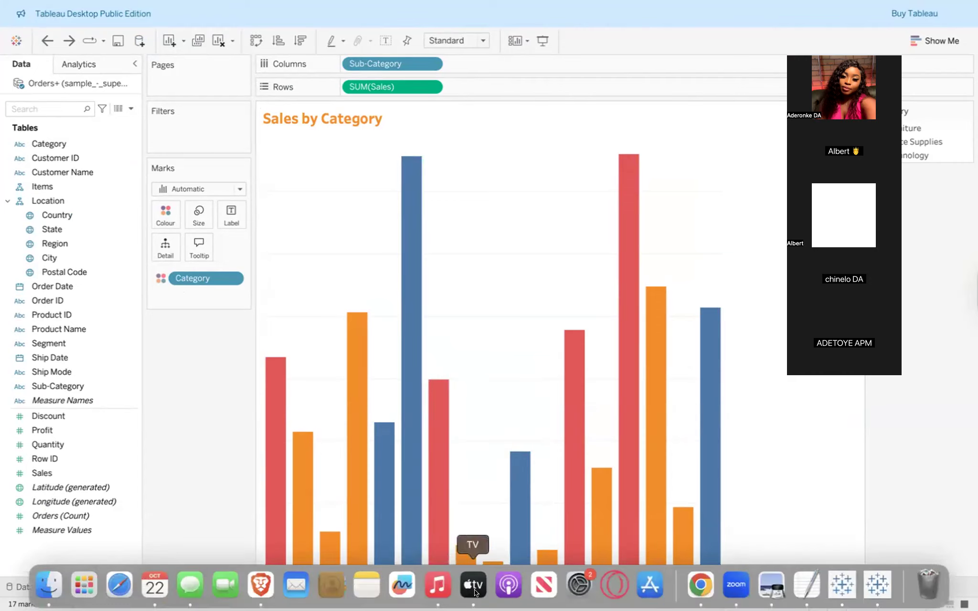
{"action": "left_click", "coordinate": [659, 435]}
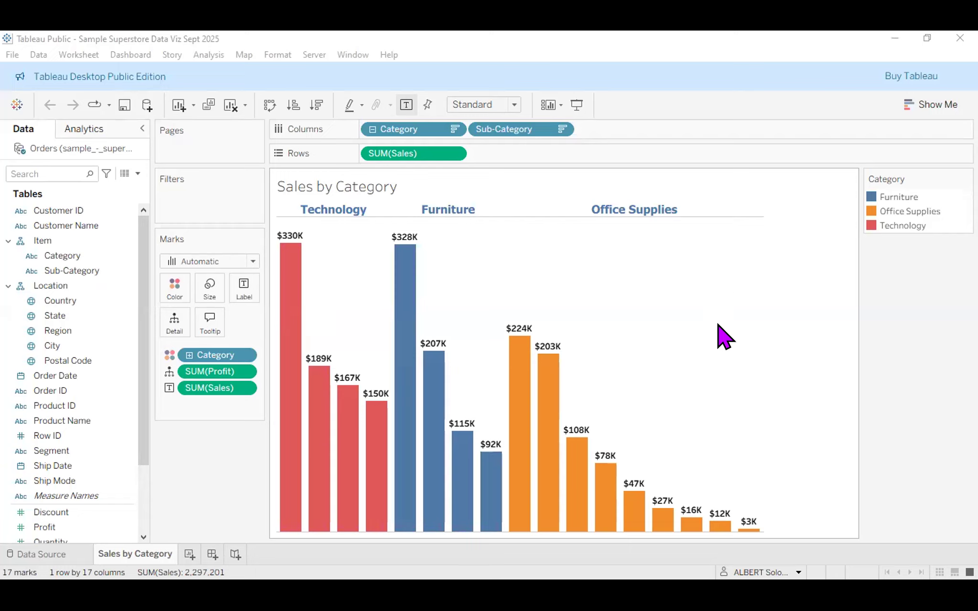
Collapse Category to three bars: Technology $836K, Furniture $742K, Office Supplies $719K.
{"action": "mouse_move", "coordinate": [547, 356]}
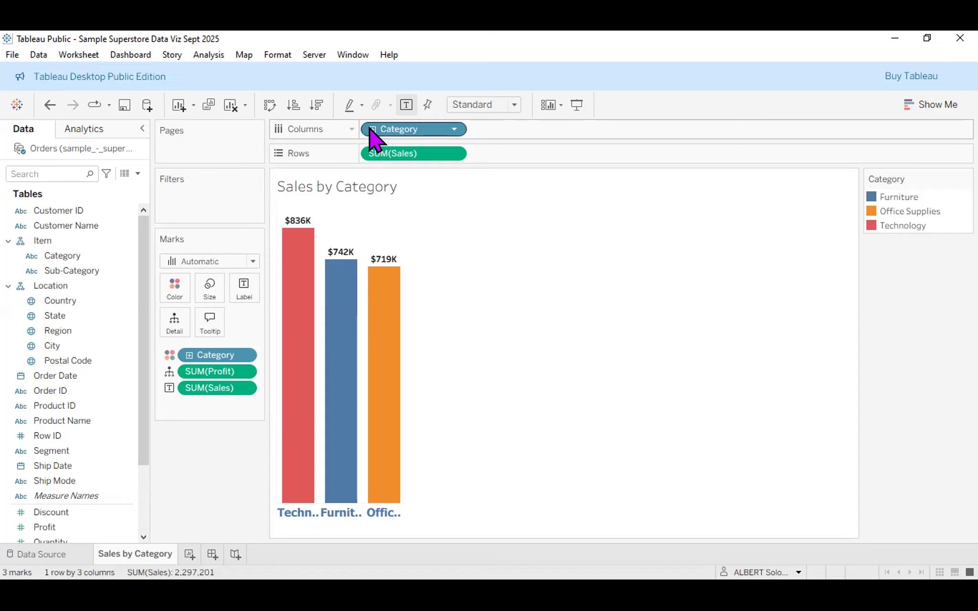
{"action": "left_click", "coordinate": [12, 241]}
{"action": "left_click", "coordinate": [46, 302]}
{"action": "left_click", "coordinate": [39, 242]}
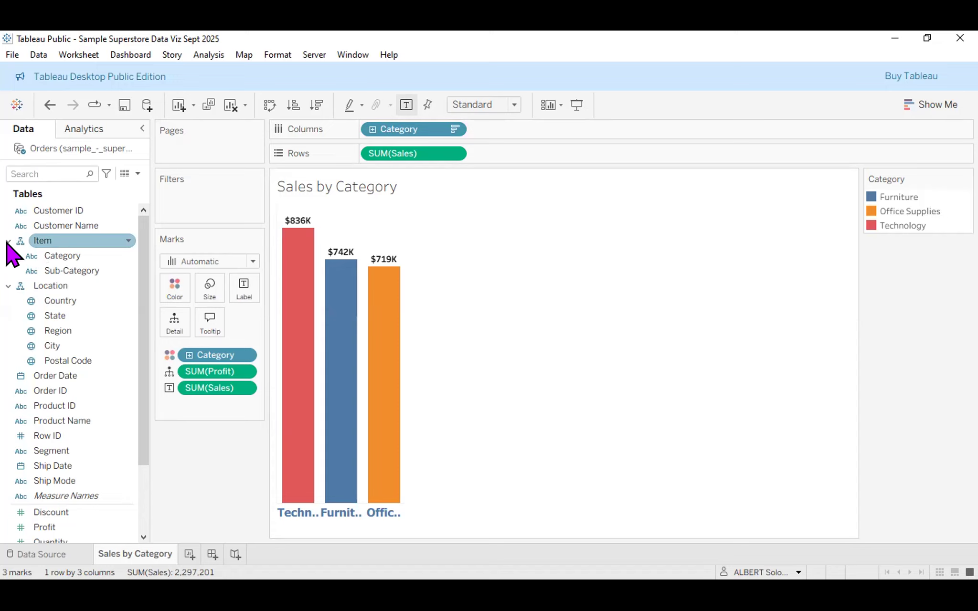
{"action": "left_click", "coordinate": [4, 239]}
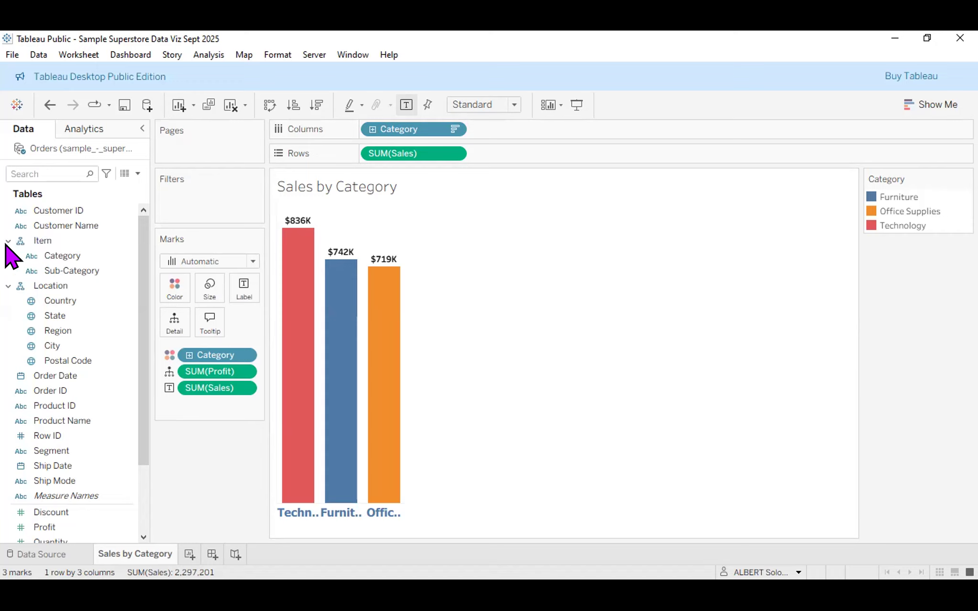
{"action": "left_click", "coordinate": [8, 241]}
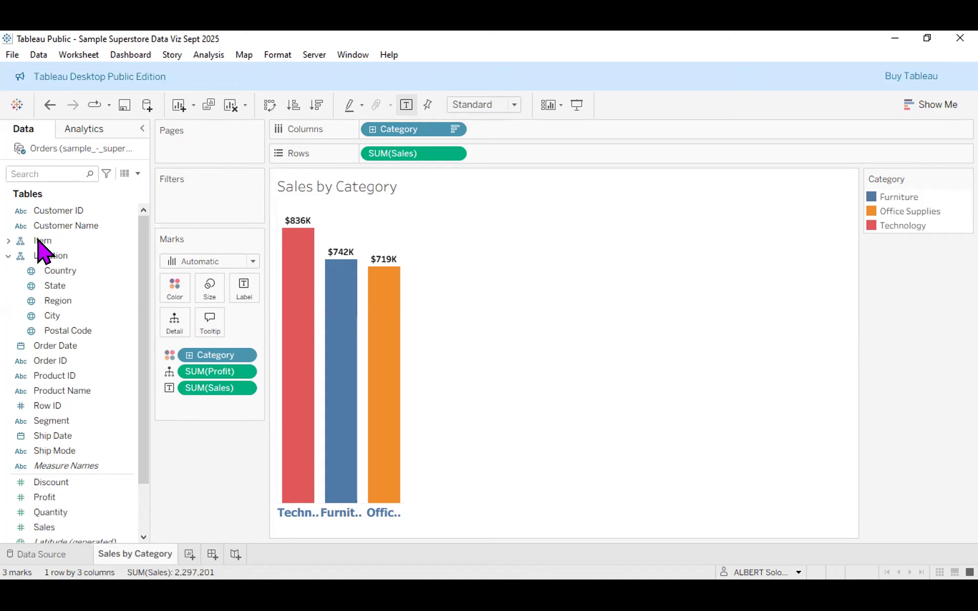
{"action": "left_click", "coordinate": [6, 241]}
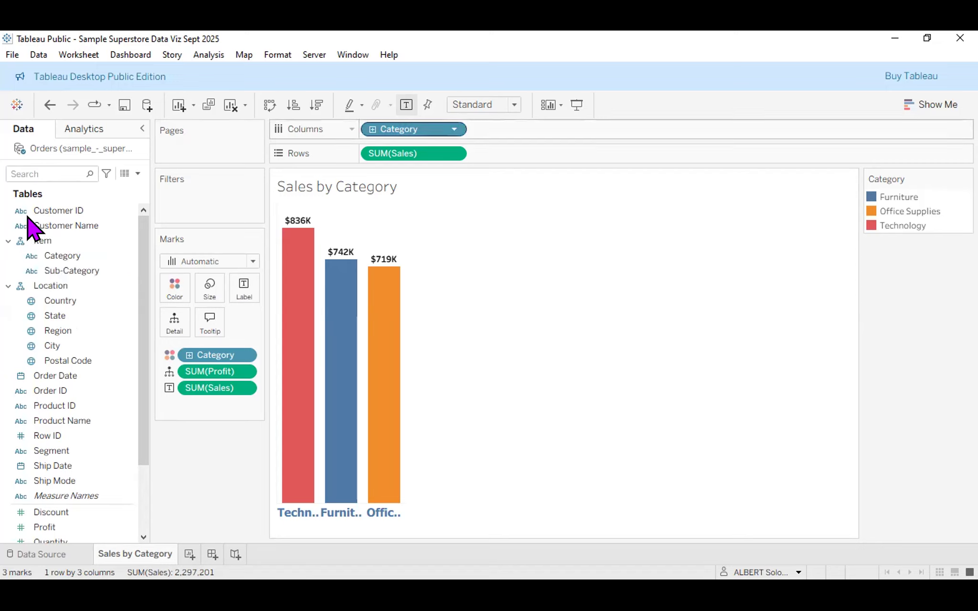
{"action": "left_click", "coordinate": [40, 241]}
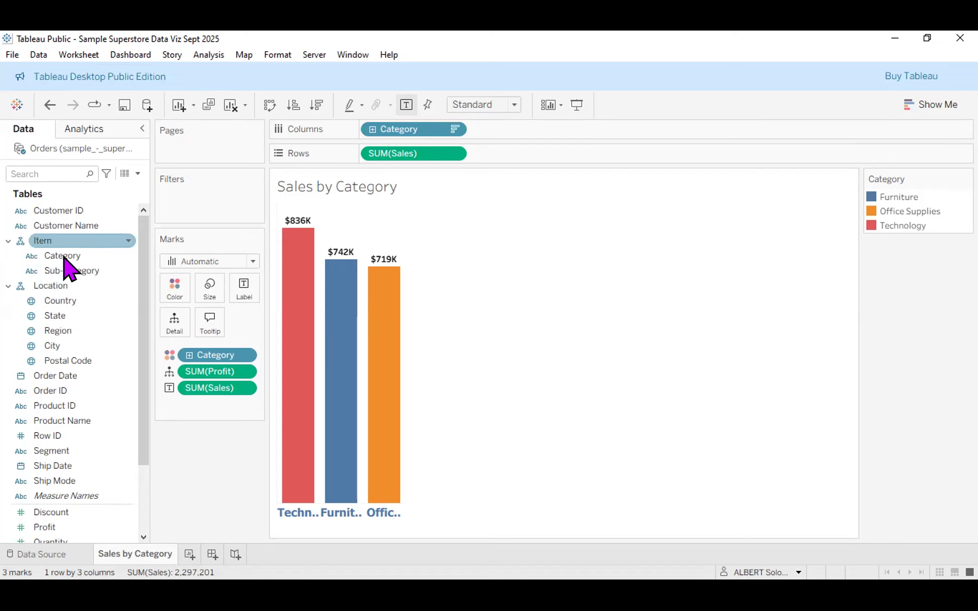
{"action": "left_click", "coordinate": [62, 257]}
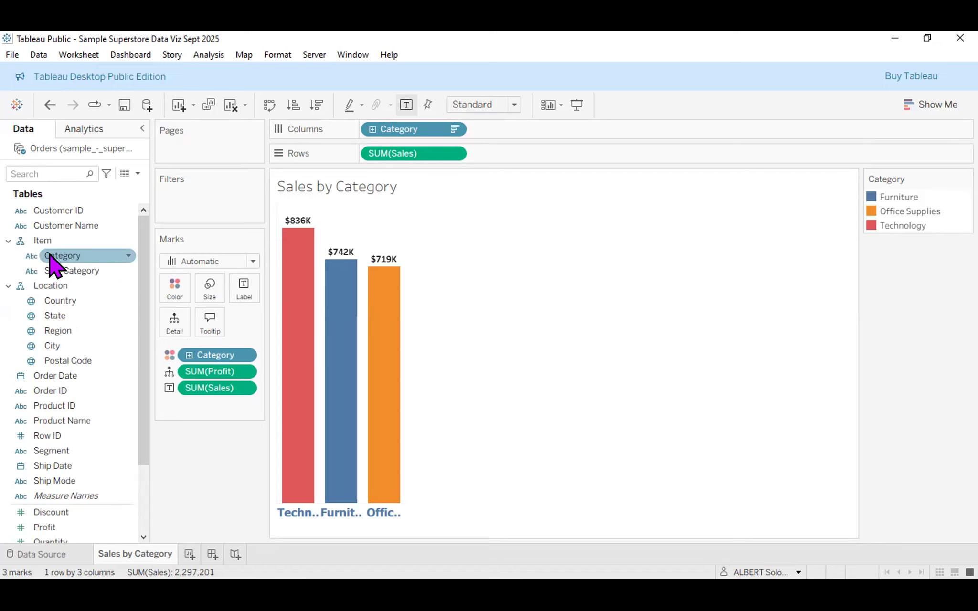
{"action": "left_click", "coordinate": [76, 286]}
{"action": "left_click", "coordinate": [47, 271]}
{"action": "left_click", "coordinate": [42, 256]}
{"action": "left_click", "coordinate": [40, 241]}
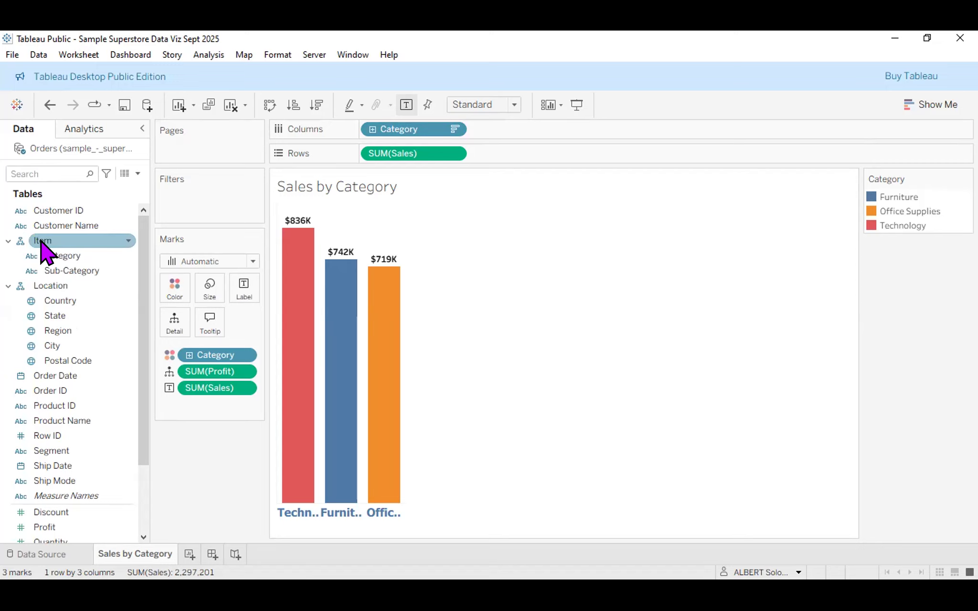
{"action": "left_click", "coordinate": [65, 287]}
{"action": "left_click", "coordinate": [69, 272]}
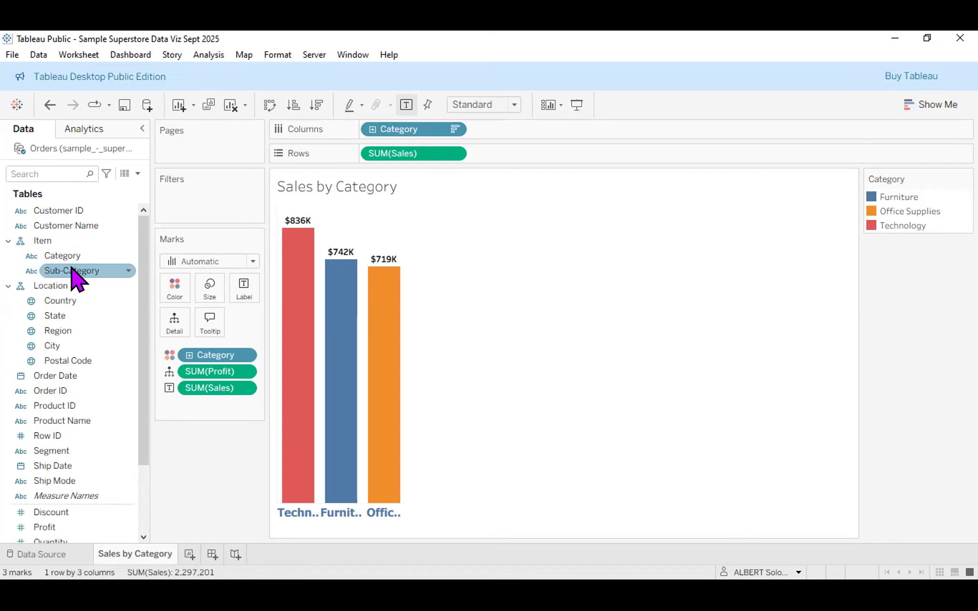
{"action": "left_click", "coordinate": [59, 253]}
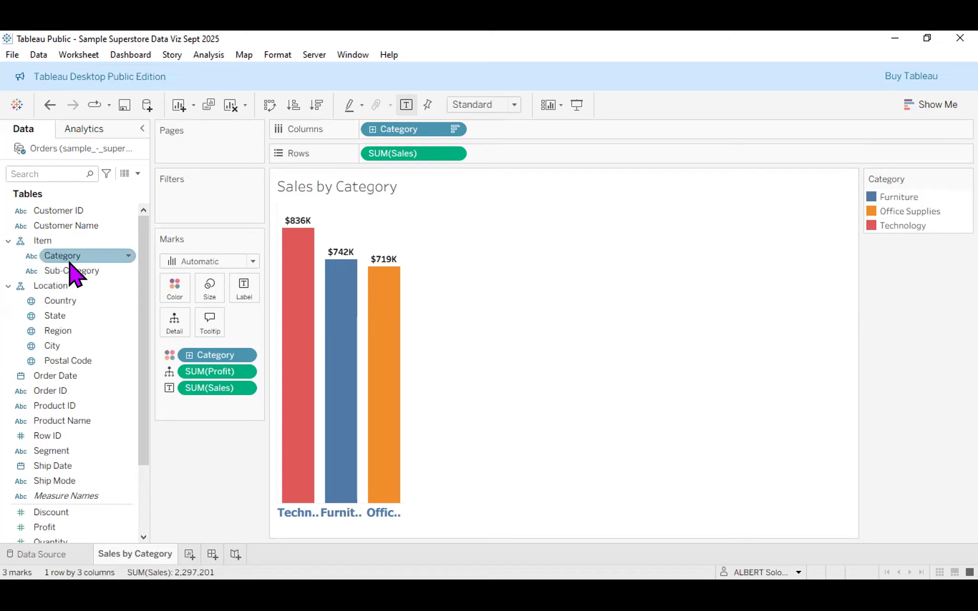
{"action": "left_click", "coordinate": [1, 290]}
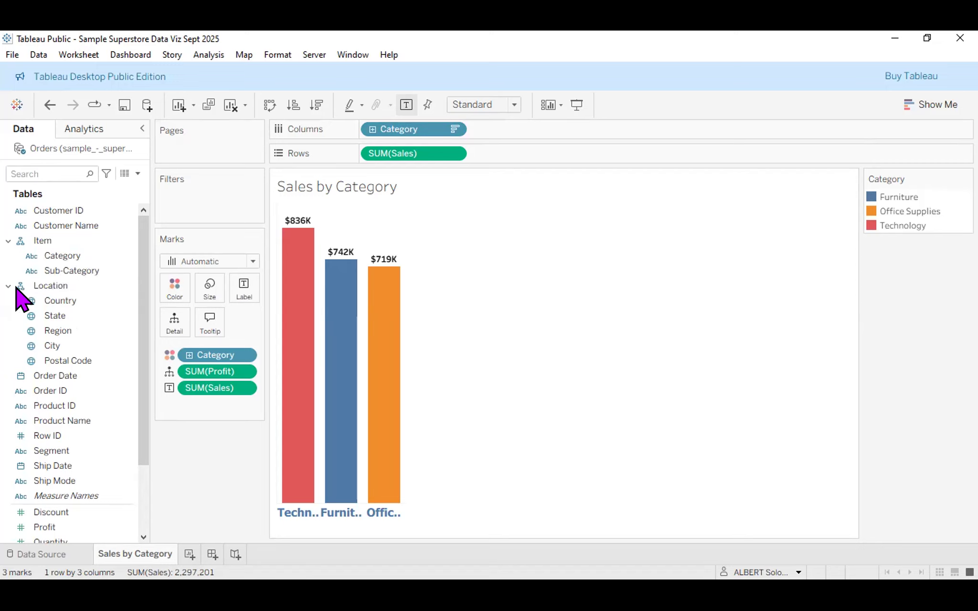
Toggle the Location folder, then drill Category down into 17 Sub-Category bars.
{"action": "left_click", "coordinate": [8, 286]}
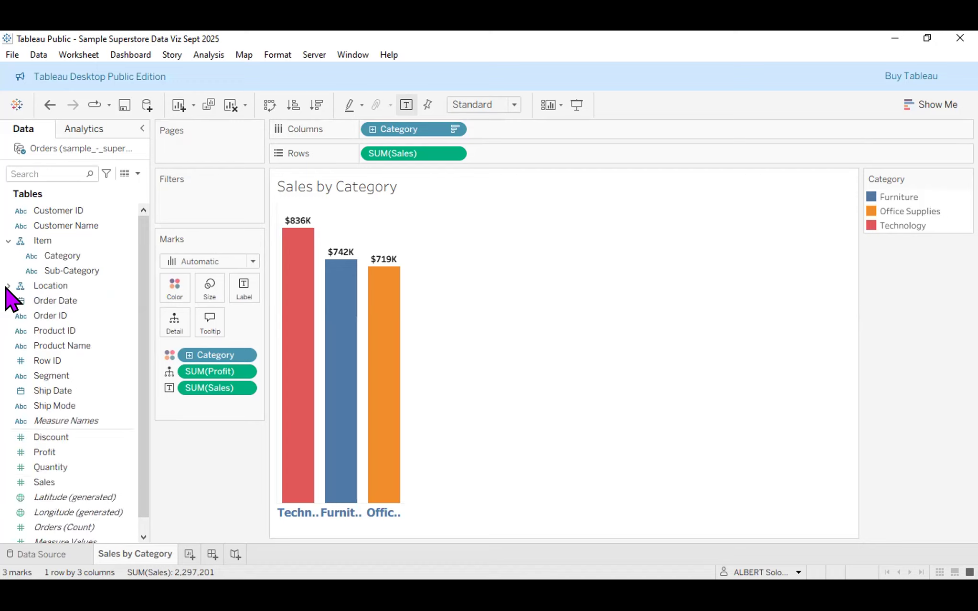
{"action": "left_click", "coordinate": [7, 286]}
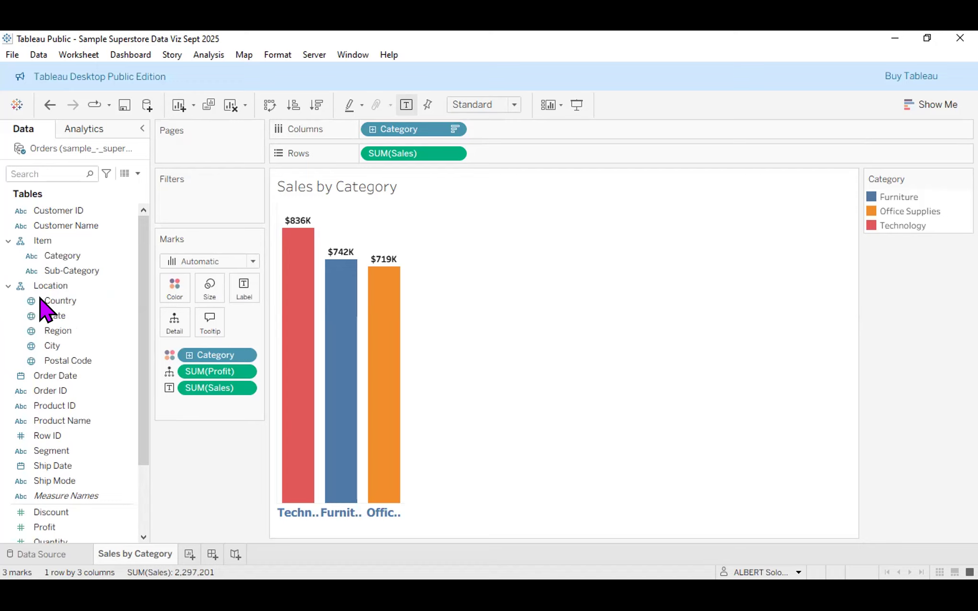
{"action": "left_click", "coordinate": [52, 300]}
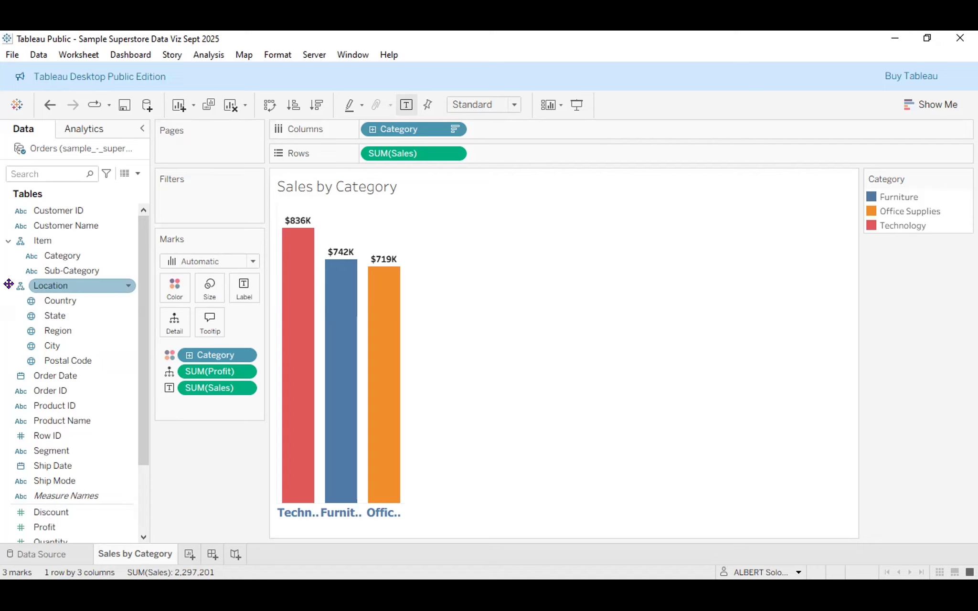
{"action": "left_click", "coordinate": [372, 130]}
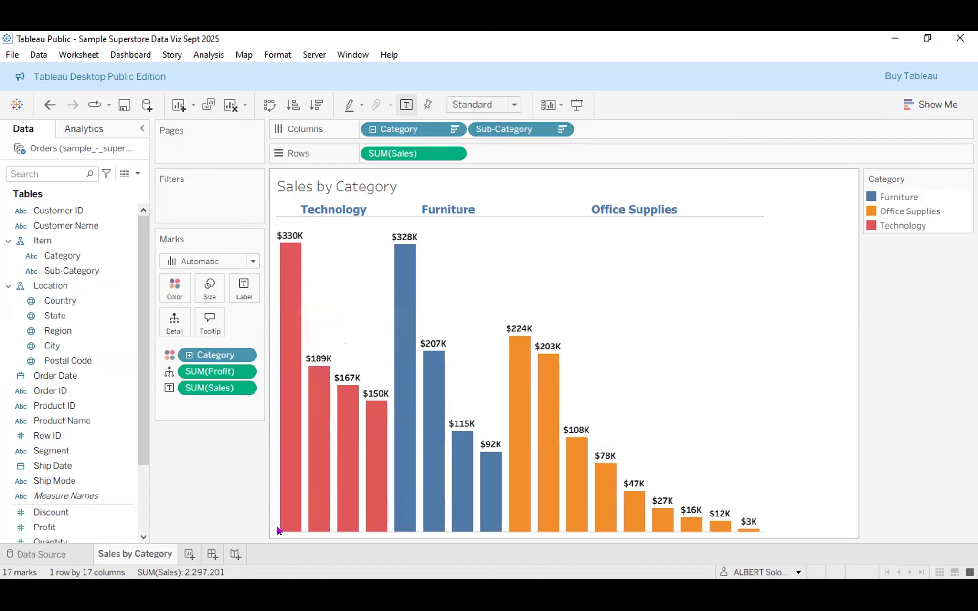
{"action": "mouse_move", "coordinate": [279, 530]}
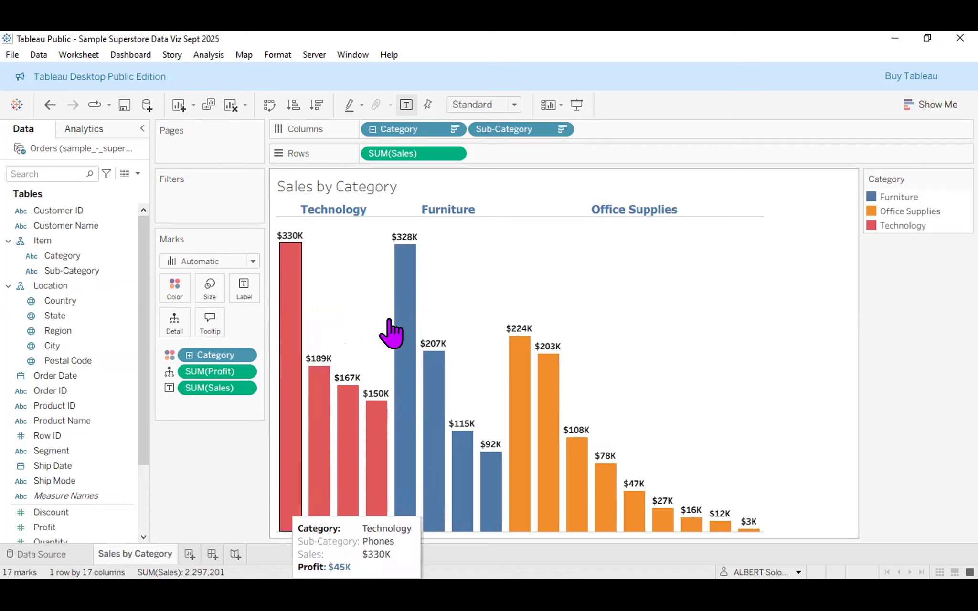
Open the Edit Tooltip dialog from the Marks card's Tooltip button.
{"action": "mouse_move", "coordinate": [390, 330]}
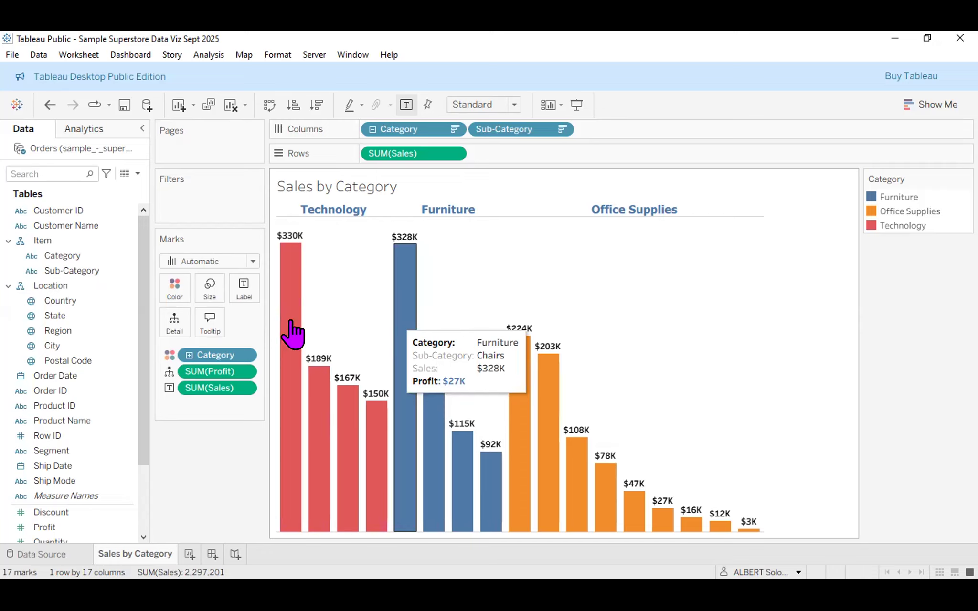
{"action": "left_click", "coordinate": [210, 325]}
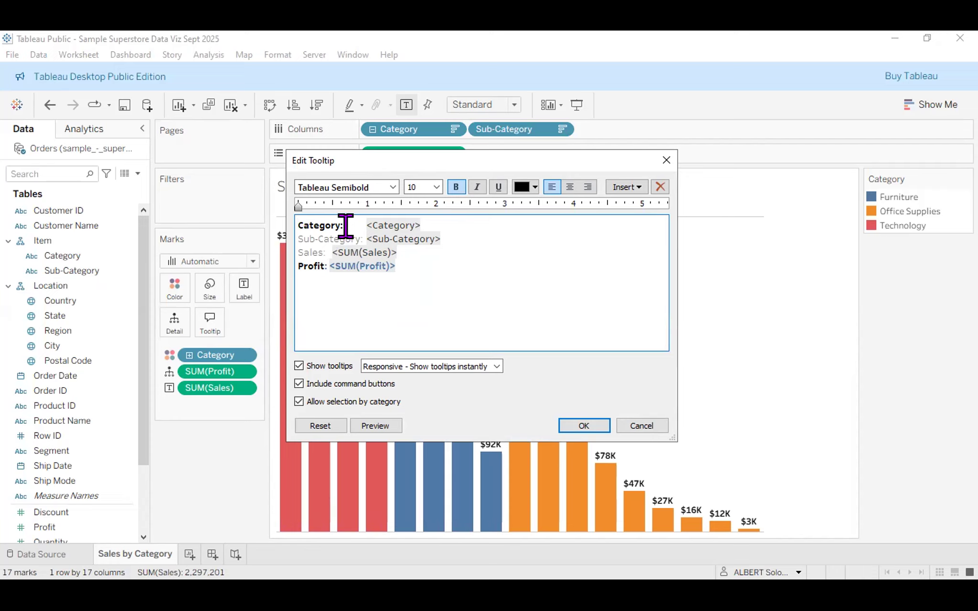
Set the 'Sub-Category:' tooltip label to the Tableau Semibold font.
{"action": "left_click_drag", "start_coordinate": [366, 239], "coordinate": [299, 239]}
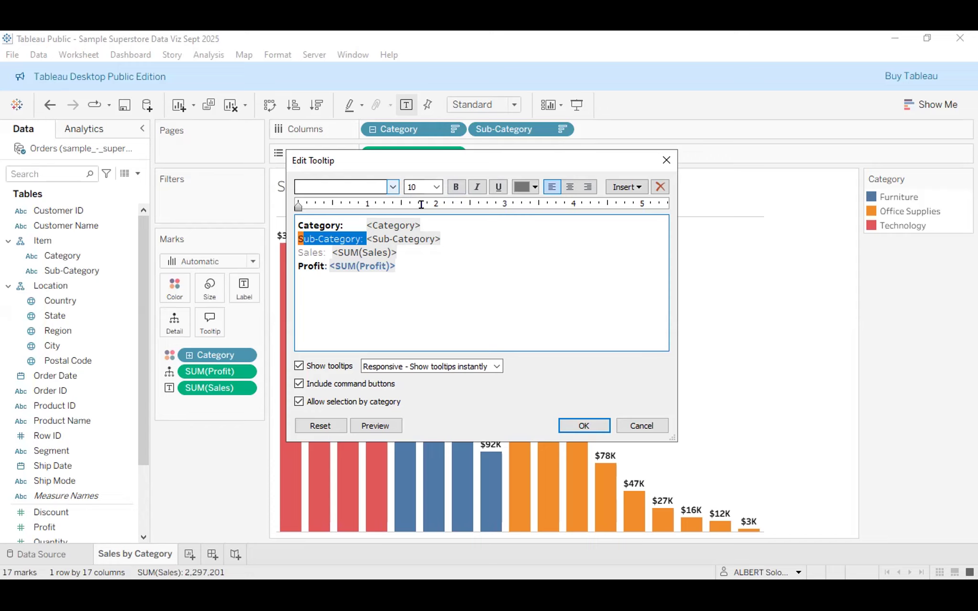
{"action": "left_click", "coordinate": [282, 227]}
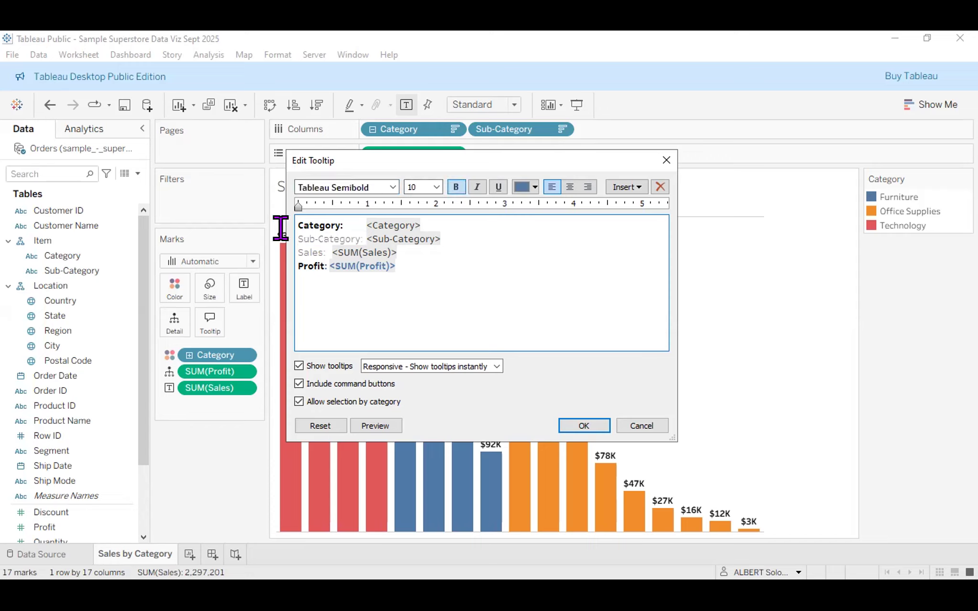
{"action": "double_click", "coordinate": [329, 239]}
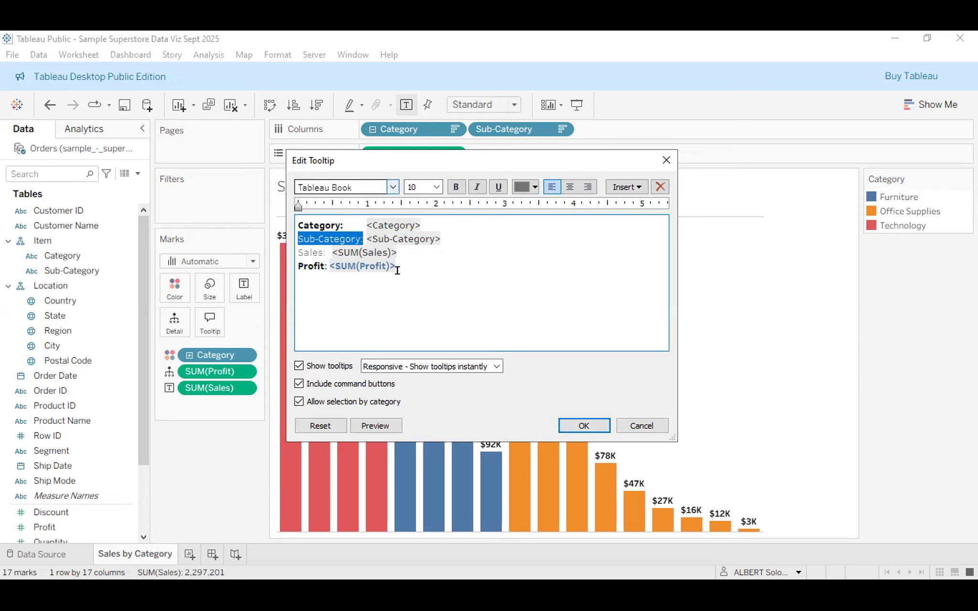
{"action": "left_click", "coordinate": [393, 191]}
{"action": "left_click", "coordinate": [367, 264]}
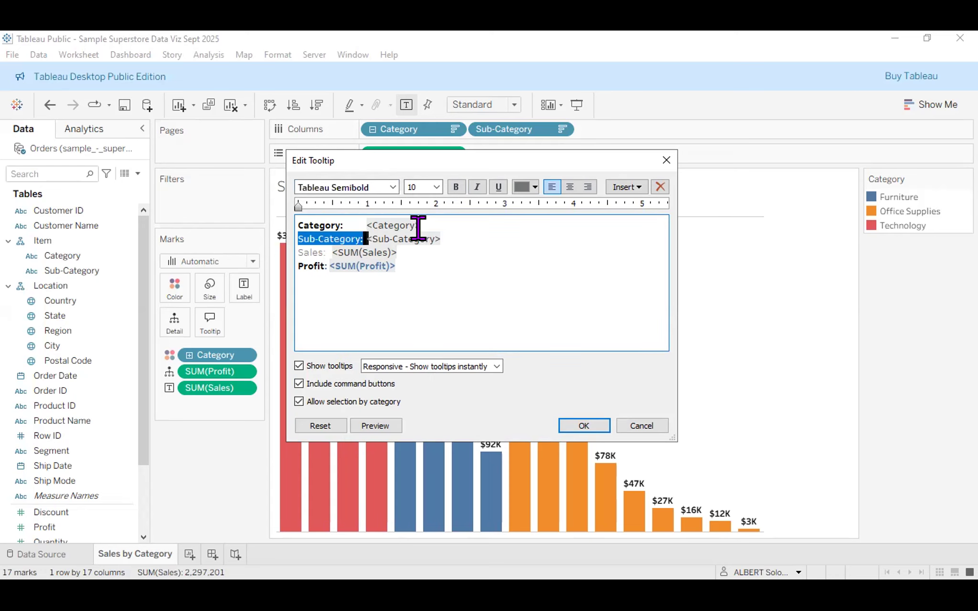
Reselect the 'Sub-Category' label without its colon to adjust its font size.
{"action": "double_click", "coordinate": [419, 231]}
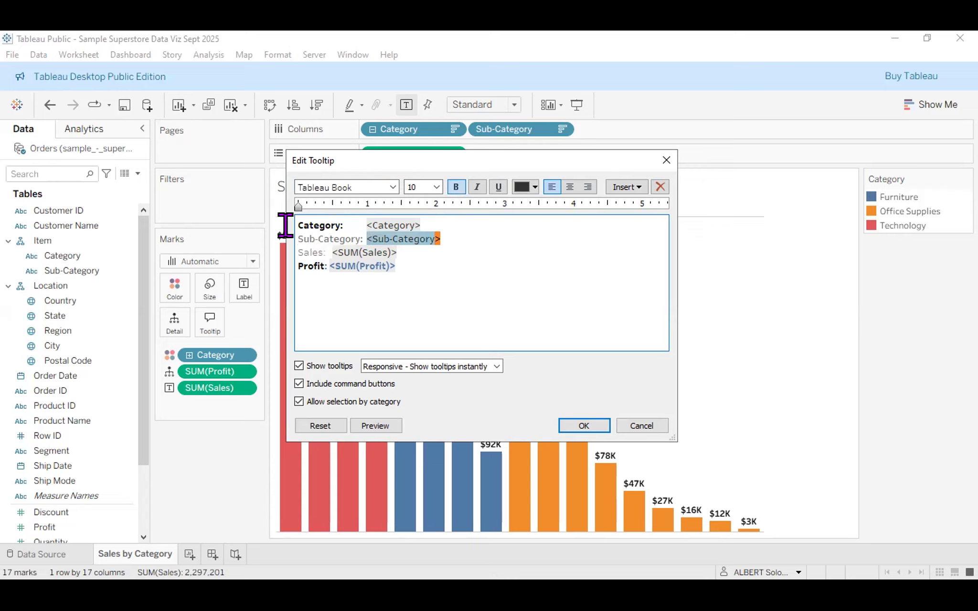
{"action": "left_click", "coordinate": [334, 226]}
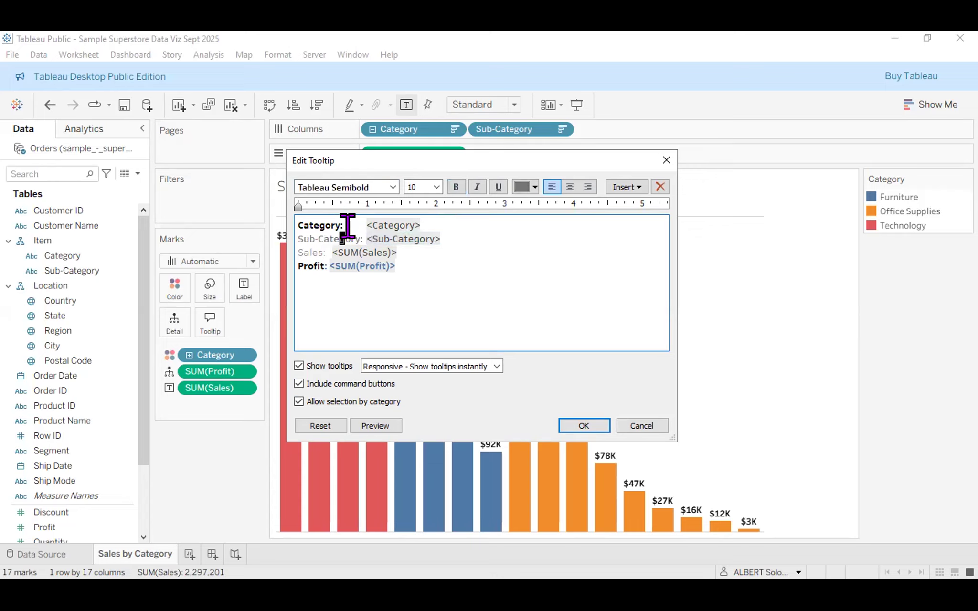
{"action": "left_click_drag", "start_coordinate": [289, 237], "coordinate": [363, 239]}
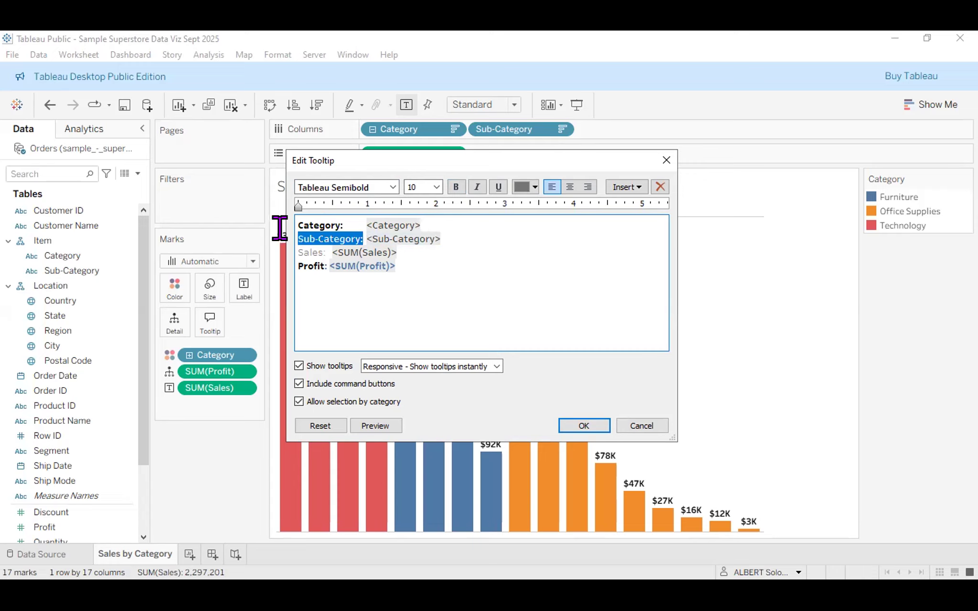
{"action": "key", "text": "shift+Left"}
{"action": "left_click", "coordinate": [436, 189]}
{"action": "left_click", "coordinate": [414, 228]}
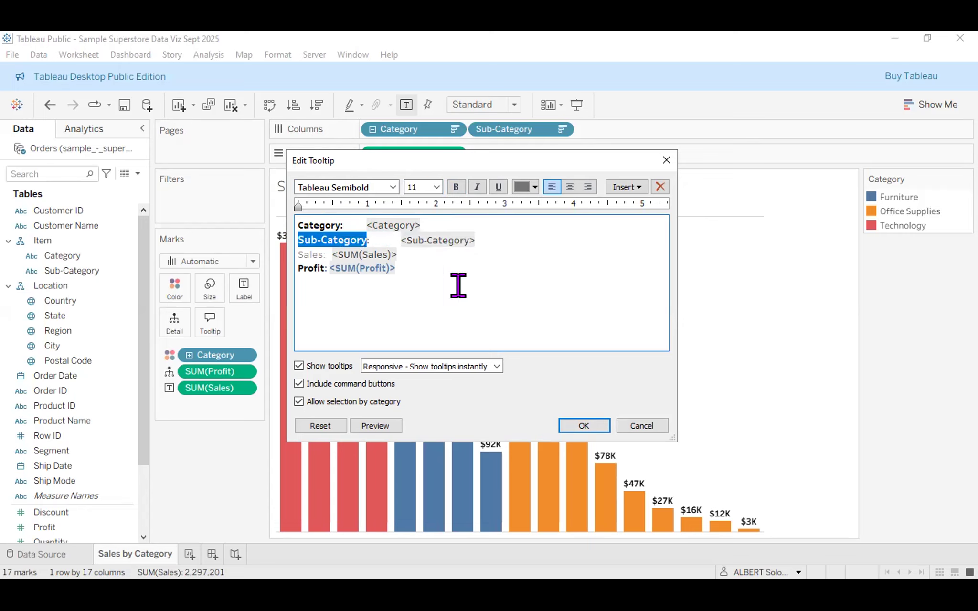
{"action": "left_click", "coordinate": [437, 187]}
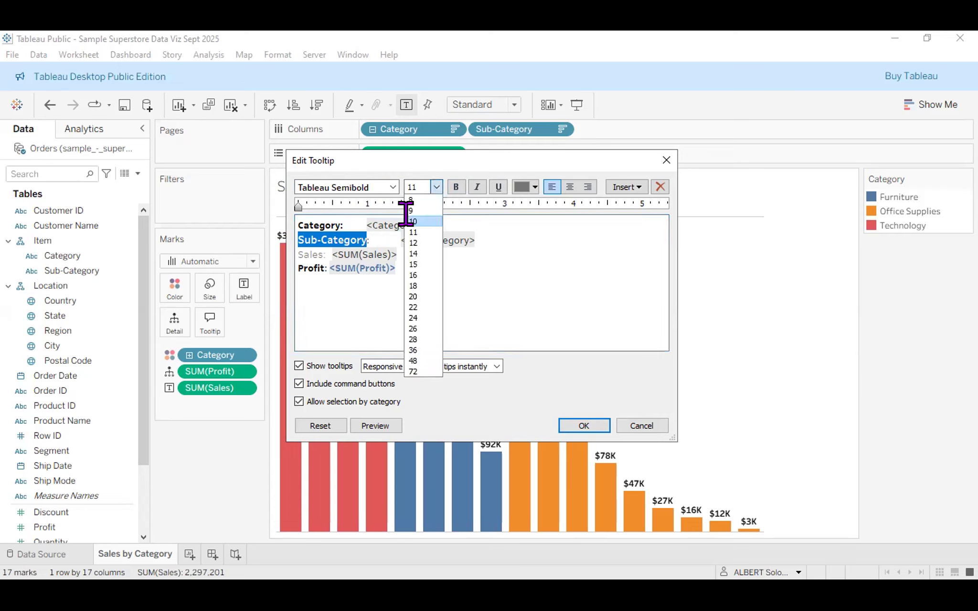
{"action": "left_click", "coordinate": [406, 219]}
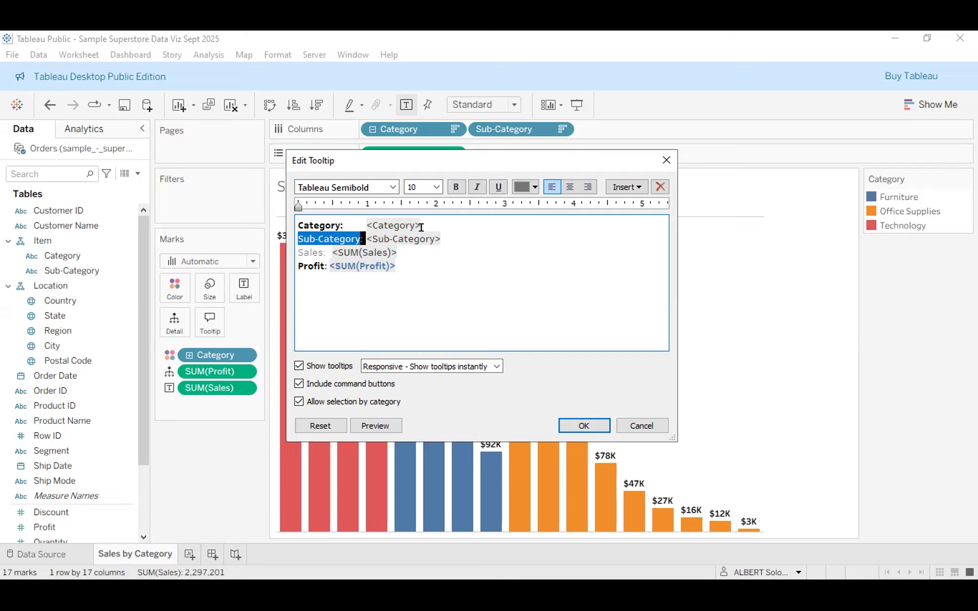
{"action": "left_click_drag", "start_coordinate": [420, 226], "coordinate": [469, 234]}
{"action": "left_click", "coordinate": [469, 234]}
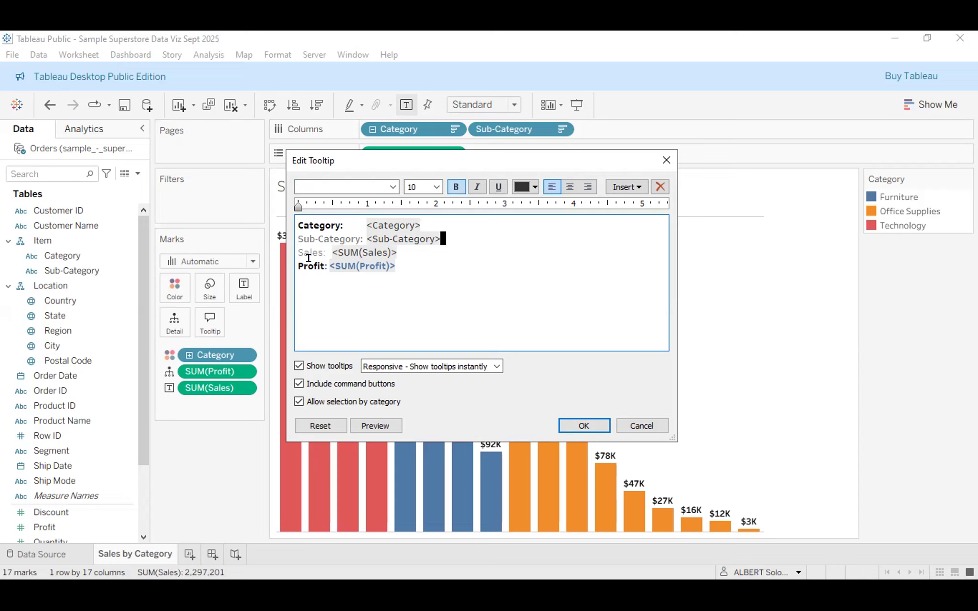
Colour the 'Sub-Category:' tooltip label black, then select the Sales label.
{"action": "left_click", "coordinate": [310, 302]}
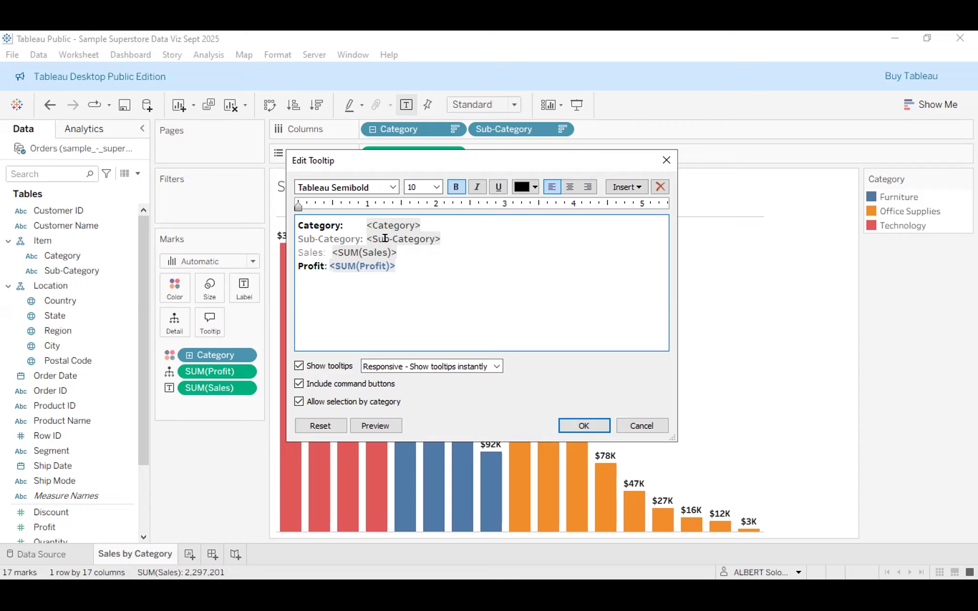
{"action": "left_click_drag", "start_coordinate": [297, 240], "coordinate": [289, 234]}
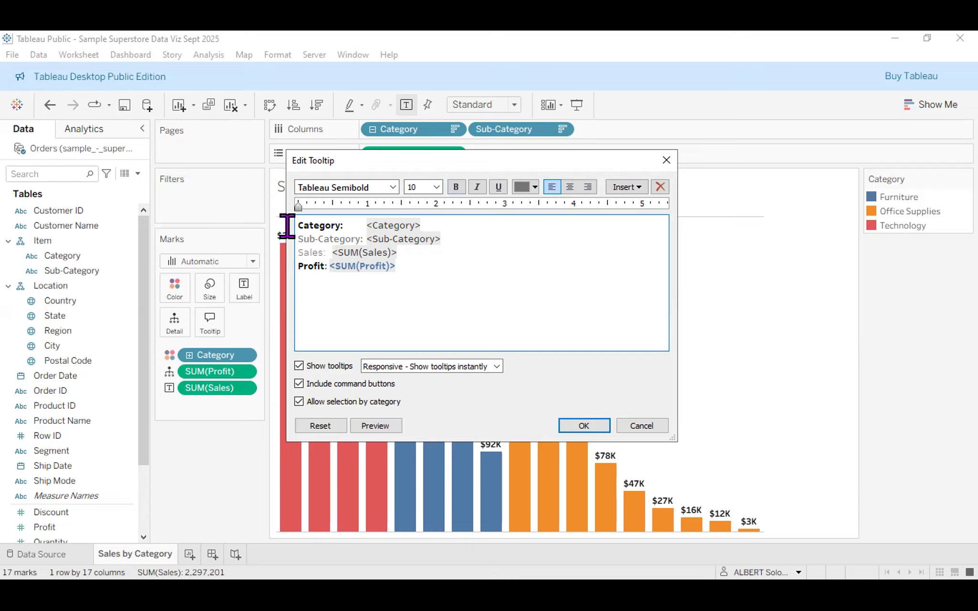
{"action": "left_click_drag", "start_coordinate": [296, 239], "coordinate": [356, 234]}
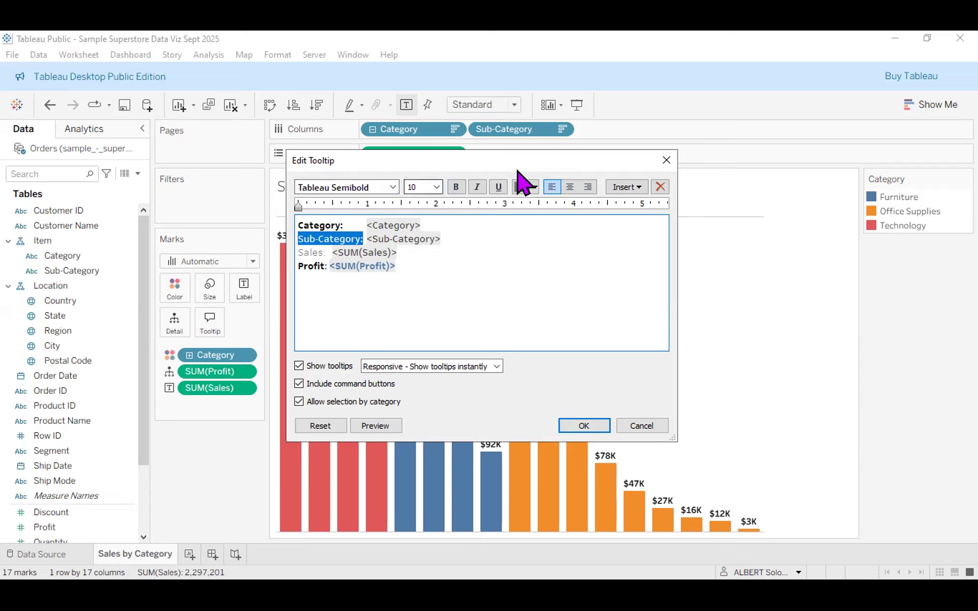
{"action": "left_click", "coordinate": [533, 187]}
{"action": "left_click", "coordinate": [522, 204]}
{"action": "left_click_drag", "start_coordinate": [293, 254], "coordinate": [323, 253]}
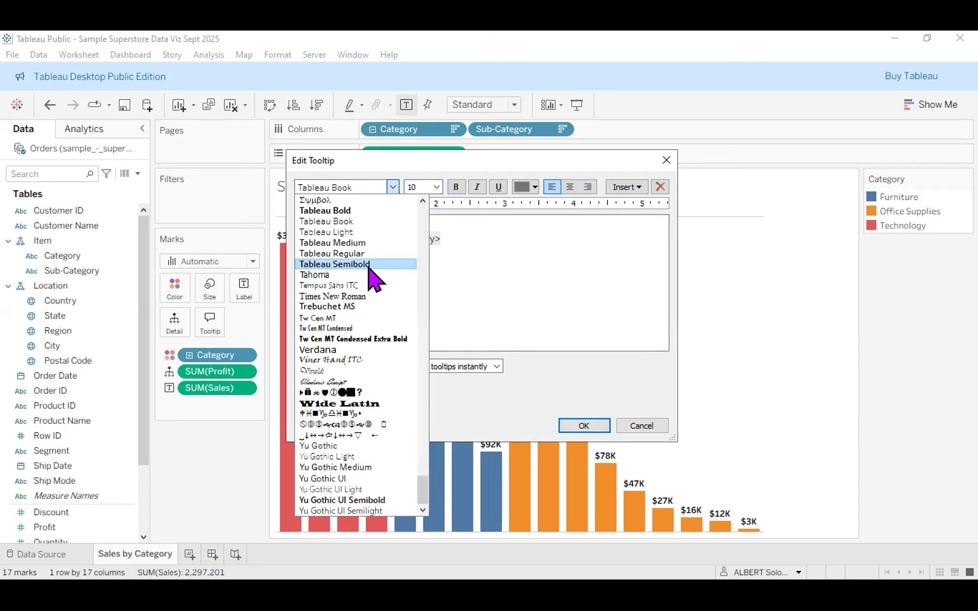
Colour the Sales label black and keep the 'Sub-Category:' label black.
{"action": "left_click", "coordinate": [532, 187]}
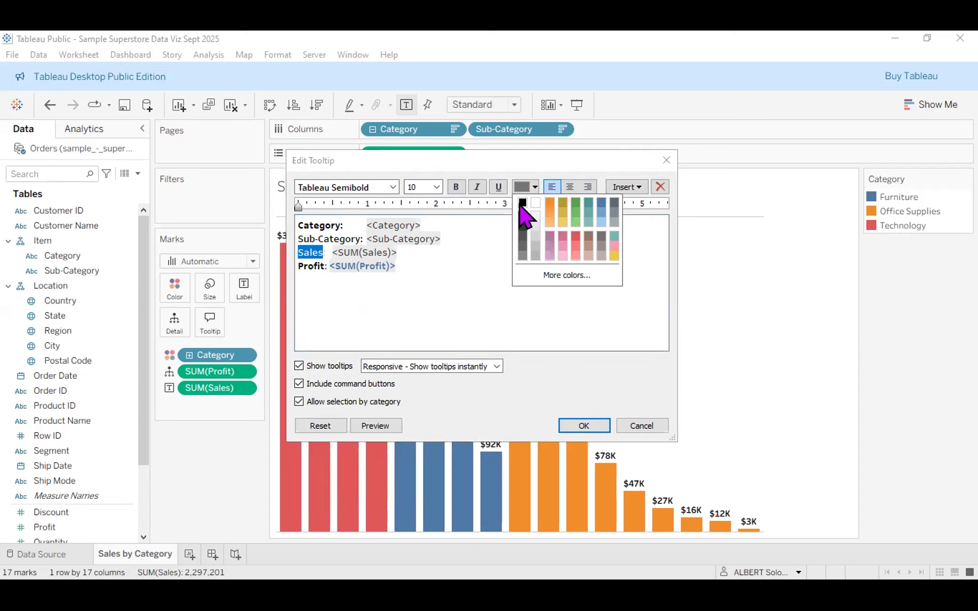
{"action": "left_click", "coordinate": [521, 203]}
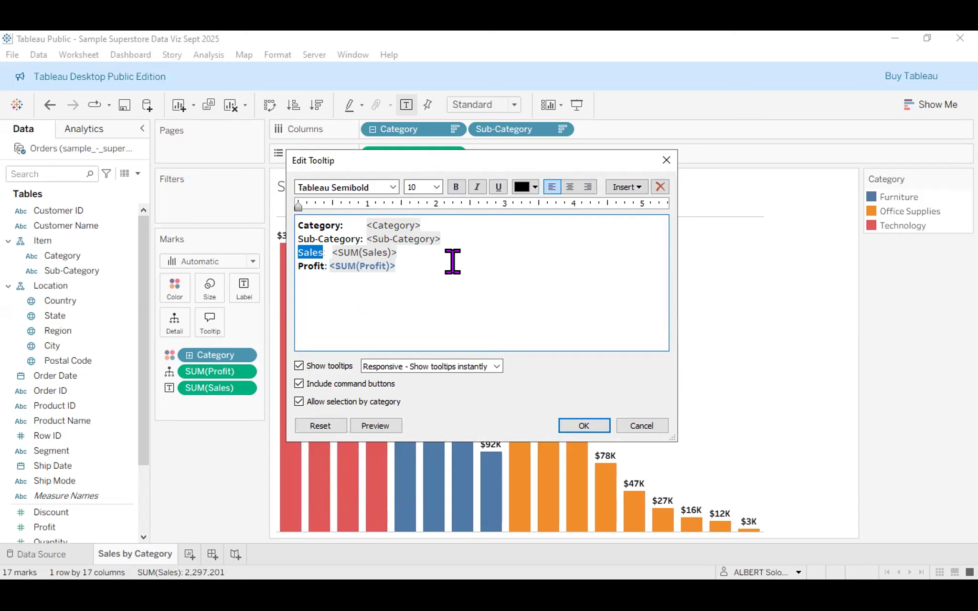
{"action": "left_click", "coordinate": [440, 261]}
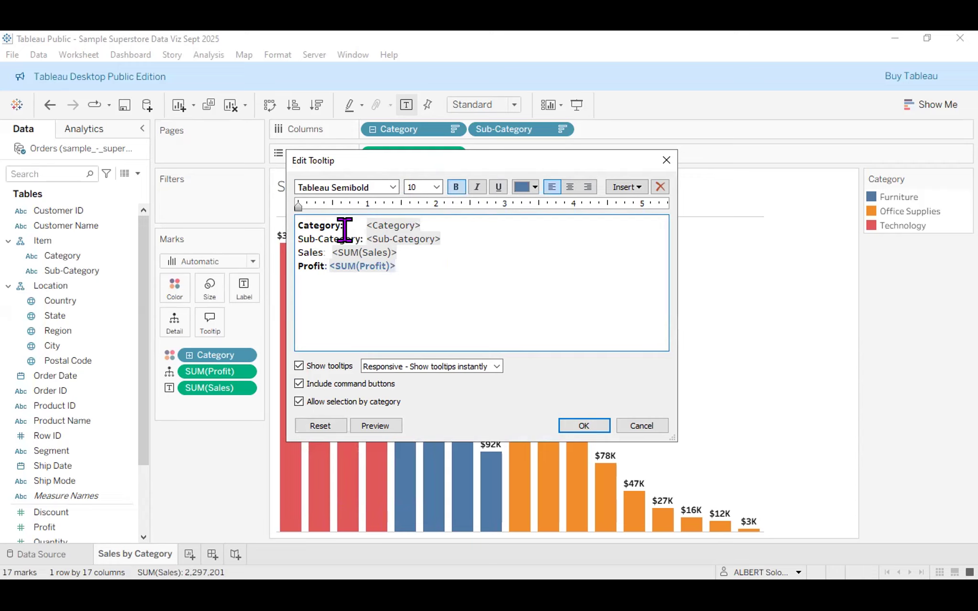
{"action": "left_click_drag", "start_coordinate": [363, 240], "coordinate": [293, 241]}
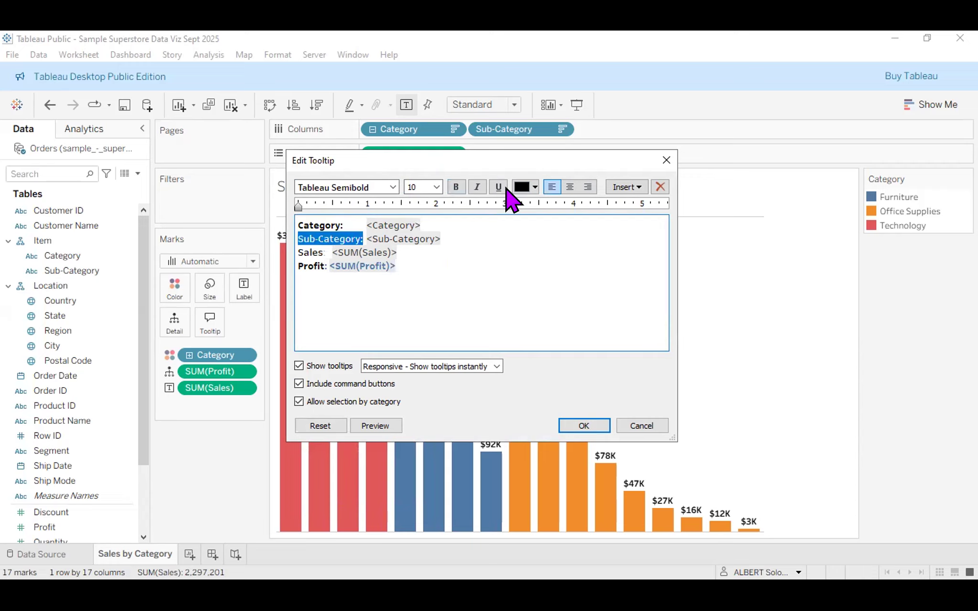
{"action": "left_click", "coordinate": [532, 189]}
{"action": "left_click", "coordinate": [448, 237]}
{"action": "left_click", "coordinate": [308, 216]}
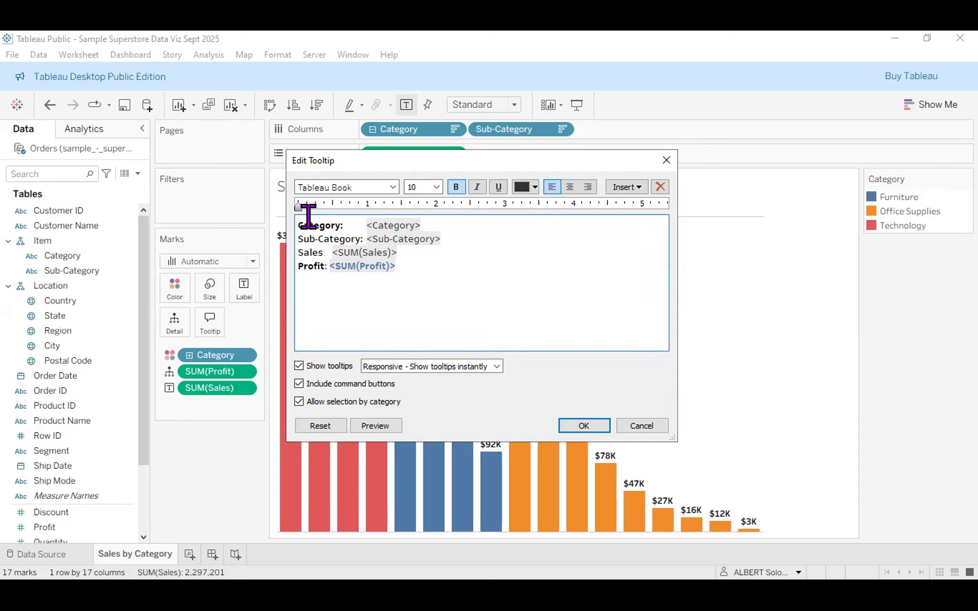
{"action": "left_click", "coordinate": [347, 225]}
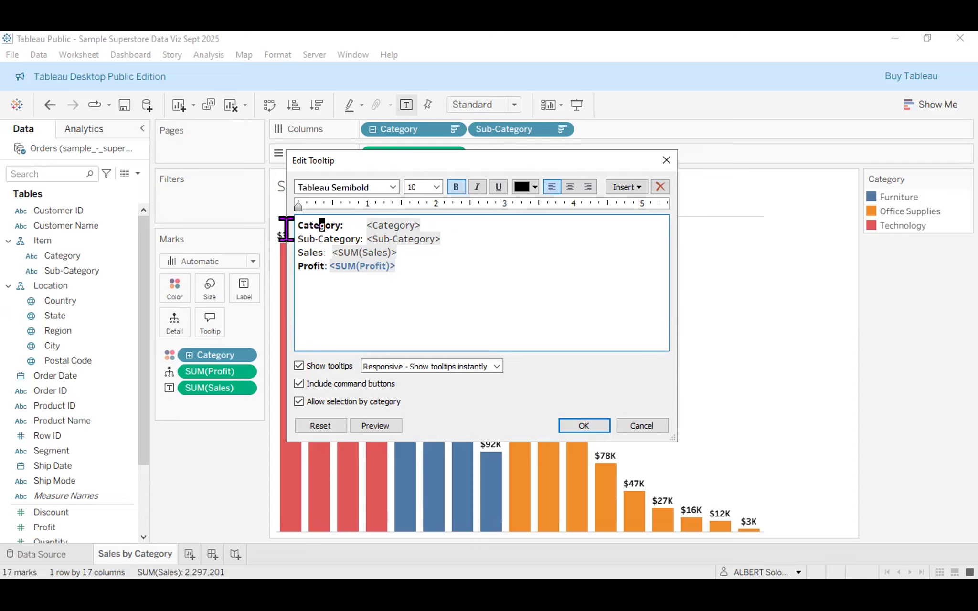
Make the Sub-Category and Sales: tooltip labels bold.
{"action": "left_click_drag", "start_coordinate": [287, 239], "coordinate": [361, 239]}
{"action": "left_click", "coordinate": [455, 187]}
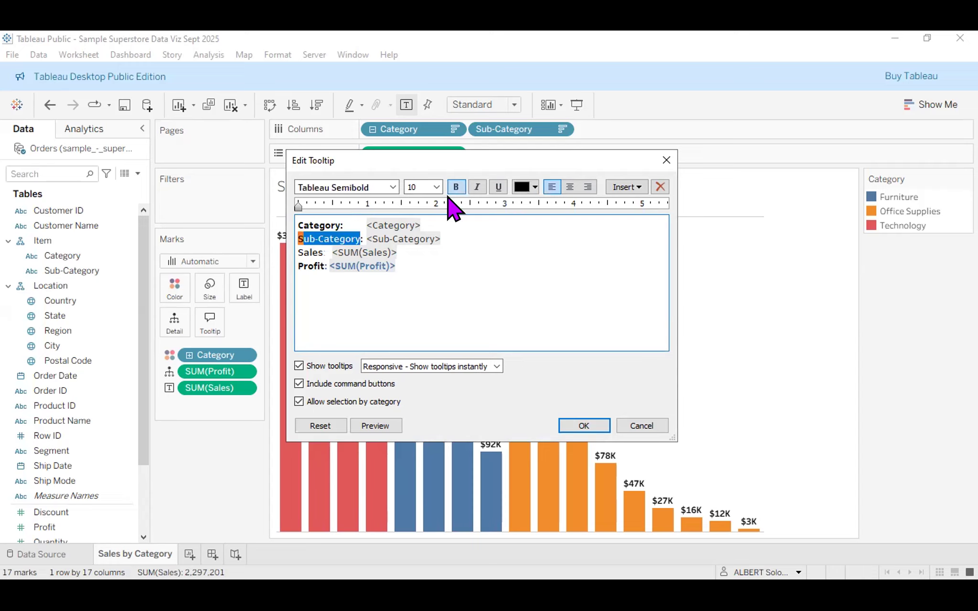
{"action": "left_click", "coordinate": [312, 239]}
{"action": "double_click", "coordinate": [311, 252]}
{"action": "left_click", "coordinate": [455, 187]}
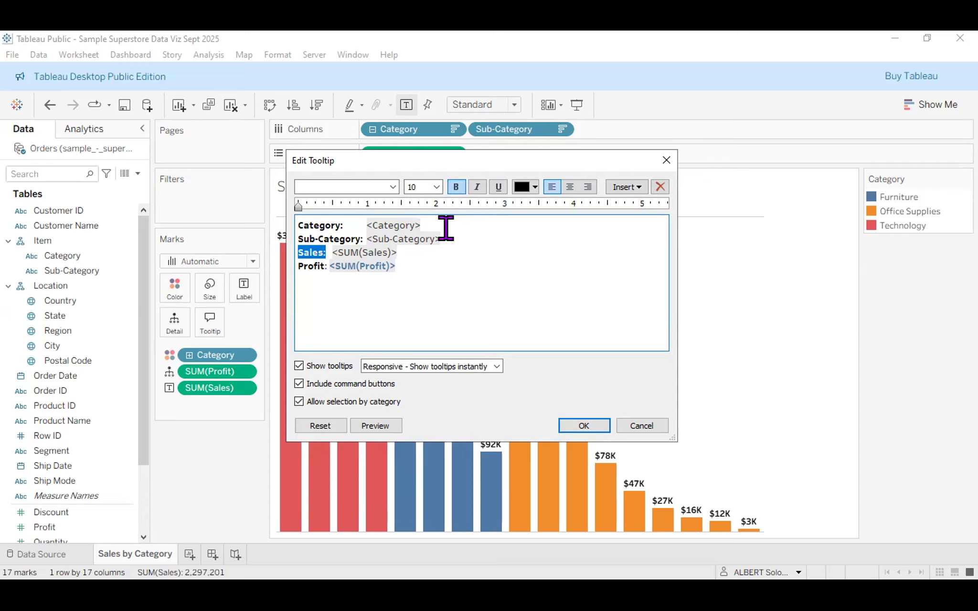
{"action": "left_click", "coordinate": [415, 263]}
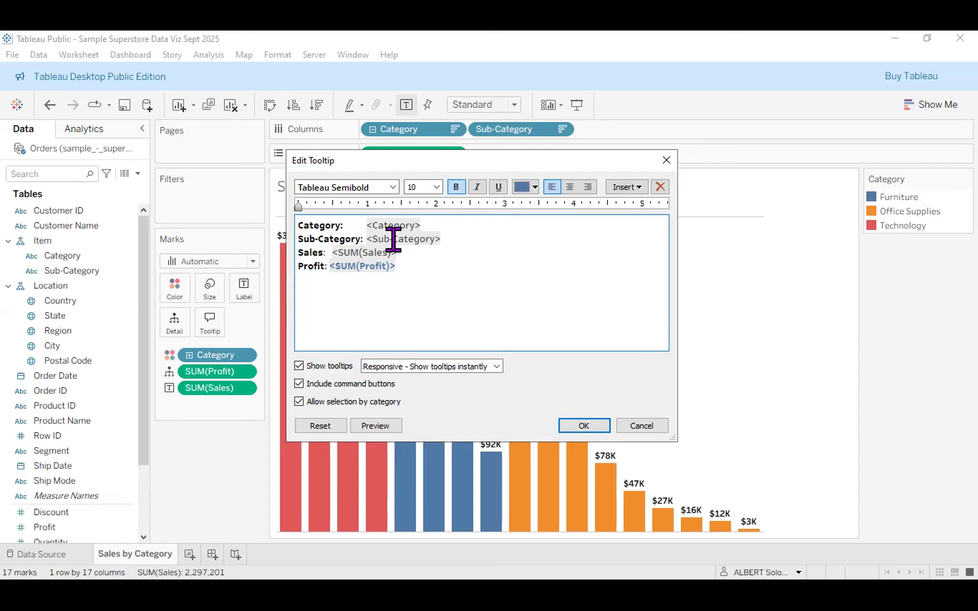
Colour the <SUM(Sales)> tooltip value green.
{"action": "double_click", "coordinate": [334, 252]}
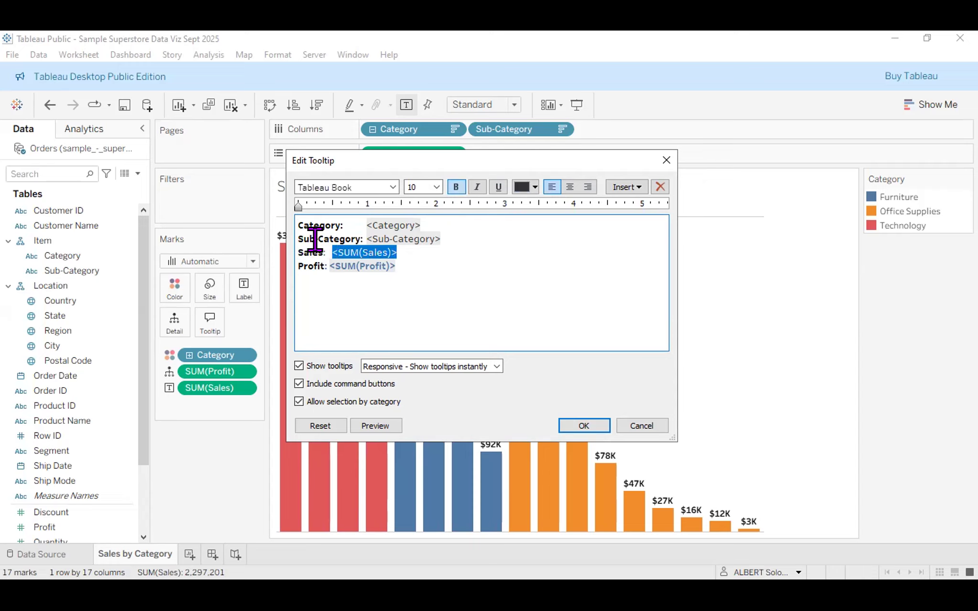
{"action": "left_click", "coordinate": [535, 186]}
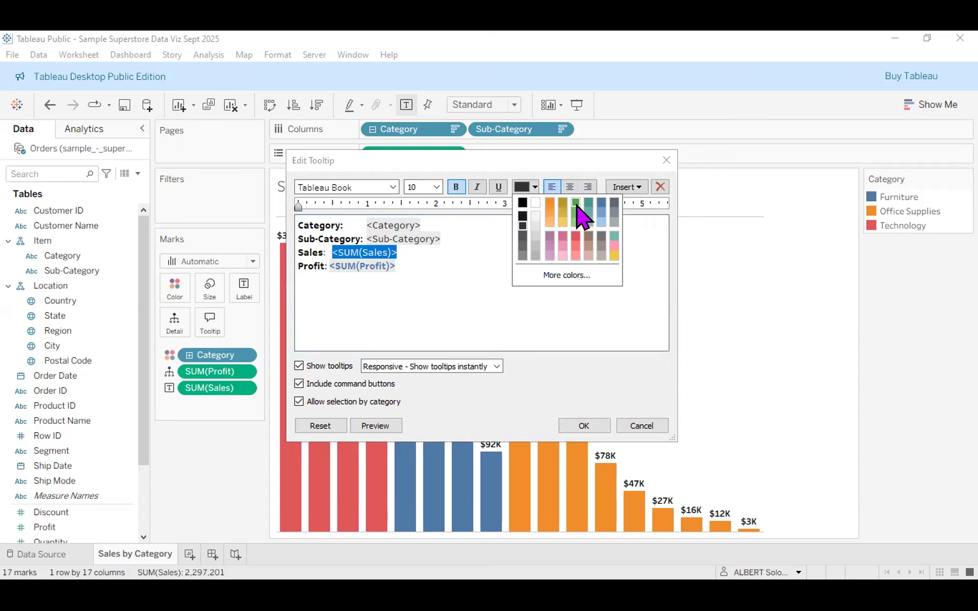
{"action": "left_click", "coordinate": [576, 203]}
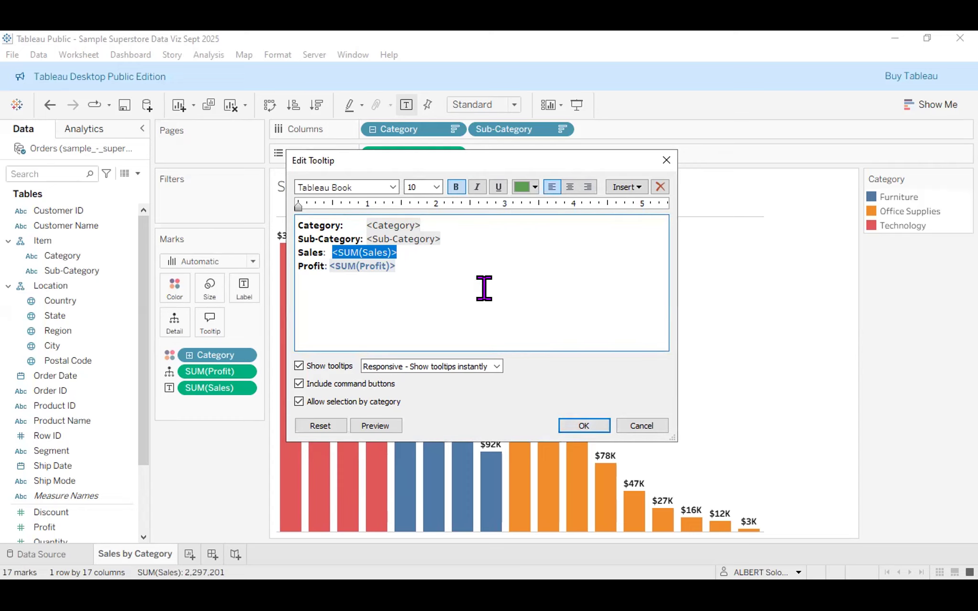
{"action": "left_click", "coordinate": [393, 241]}
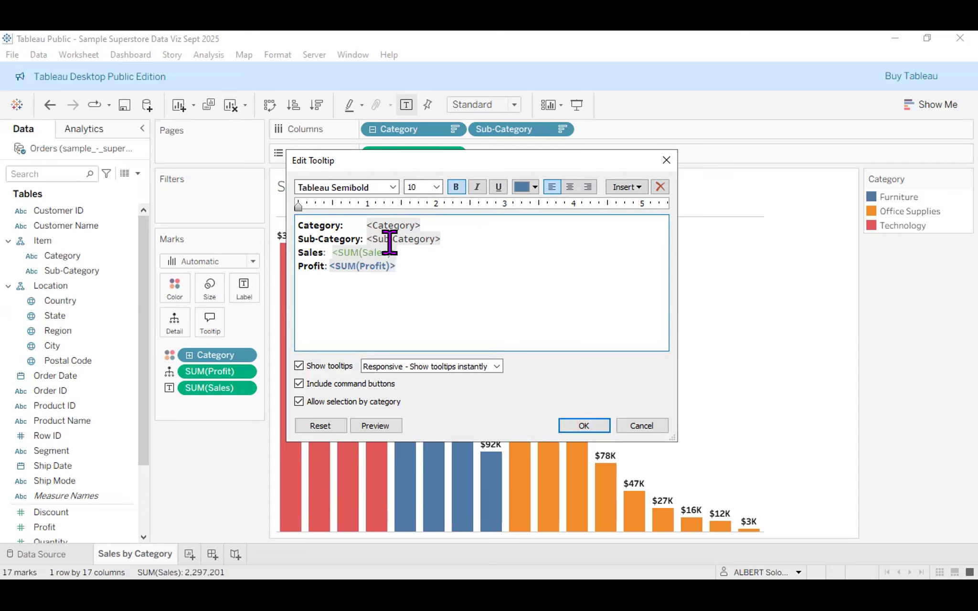
{"action": "left_click_drag", "start_coordinate": [333, 252], "coordinate": [396, 253]}
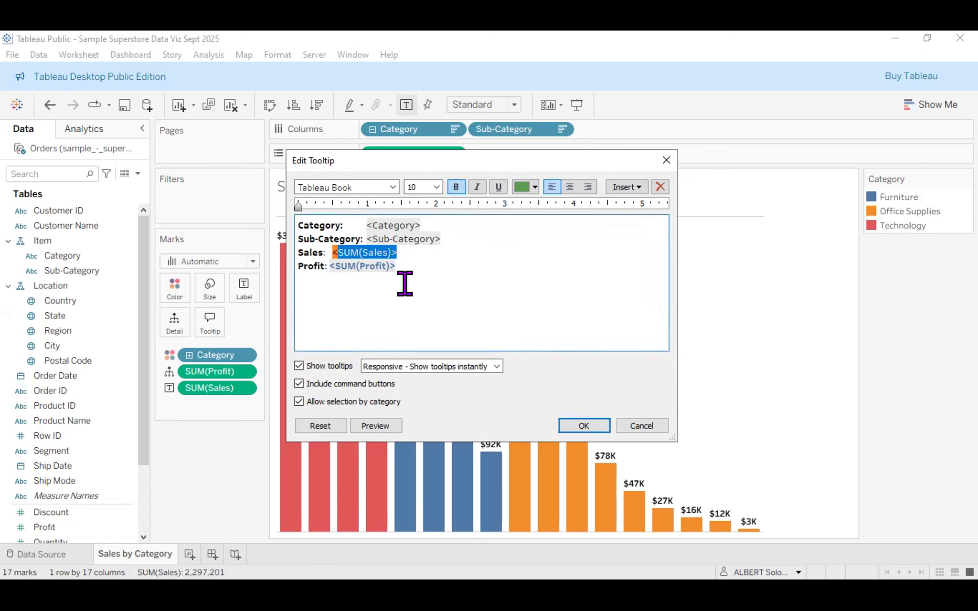
{"action": "left_click", "coordinate": [400, 261]}
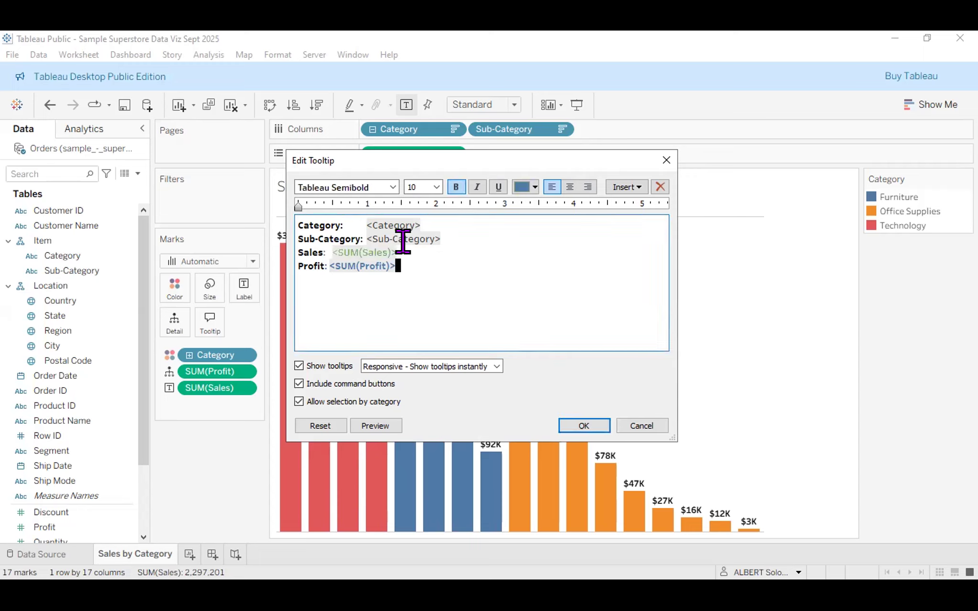
{"action": "key", "text": "Up"}
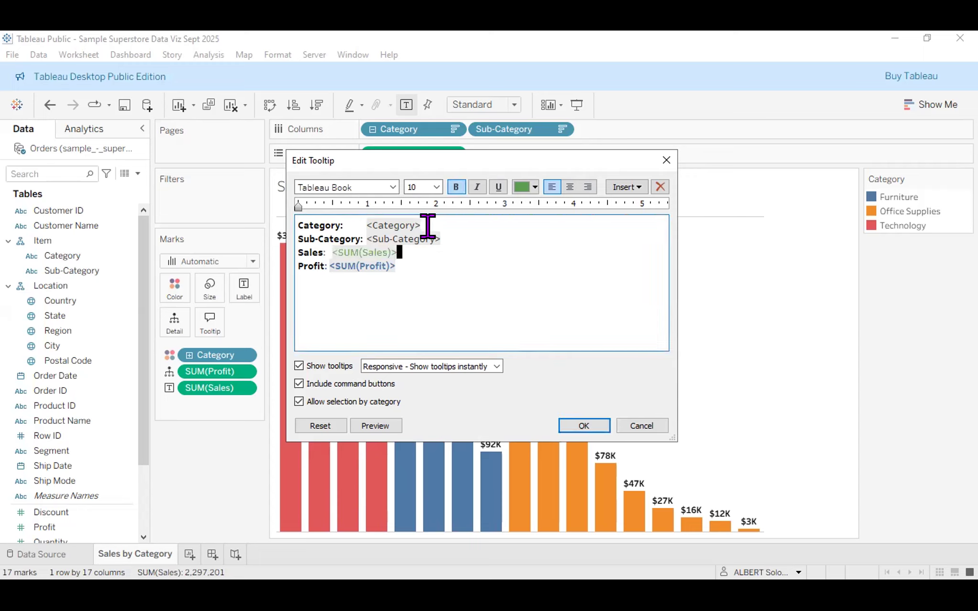
Set the <Sub-Category> and <Category> field values to black text.
{"action": "double_click", "coordinate": [458, 221]}
{"action": "left_click", "coordinate": [443, 229]}
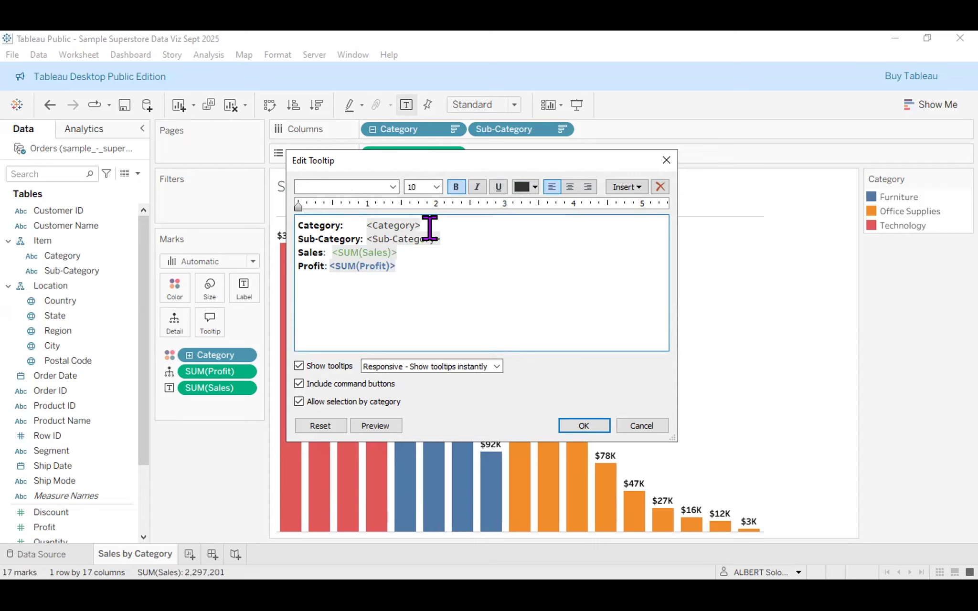
{"action": "key", "text": "shift+Left"}
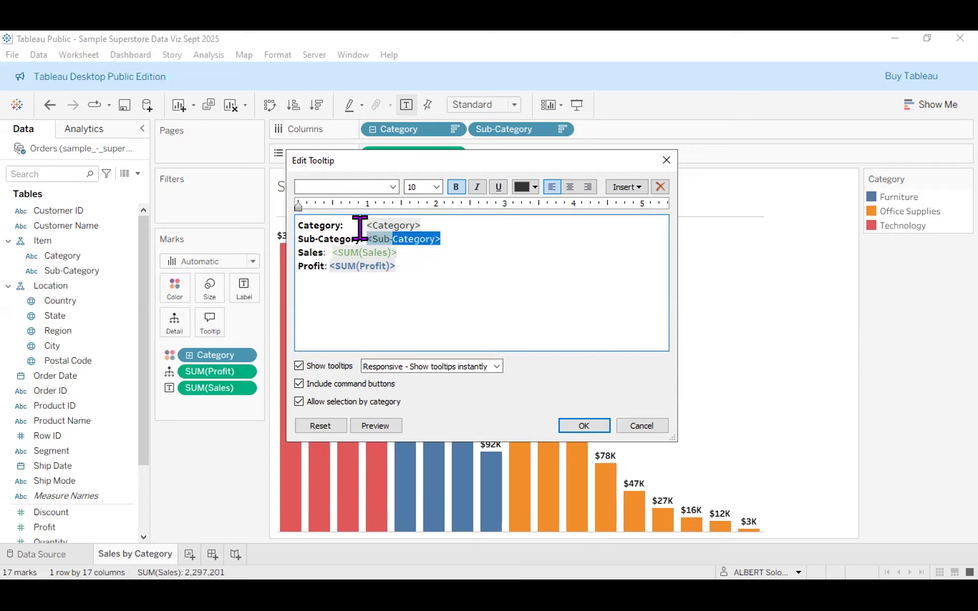
{"action": "left_click", "coordinate": [534, 187]}
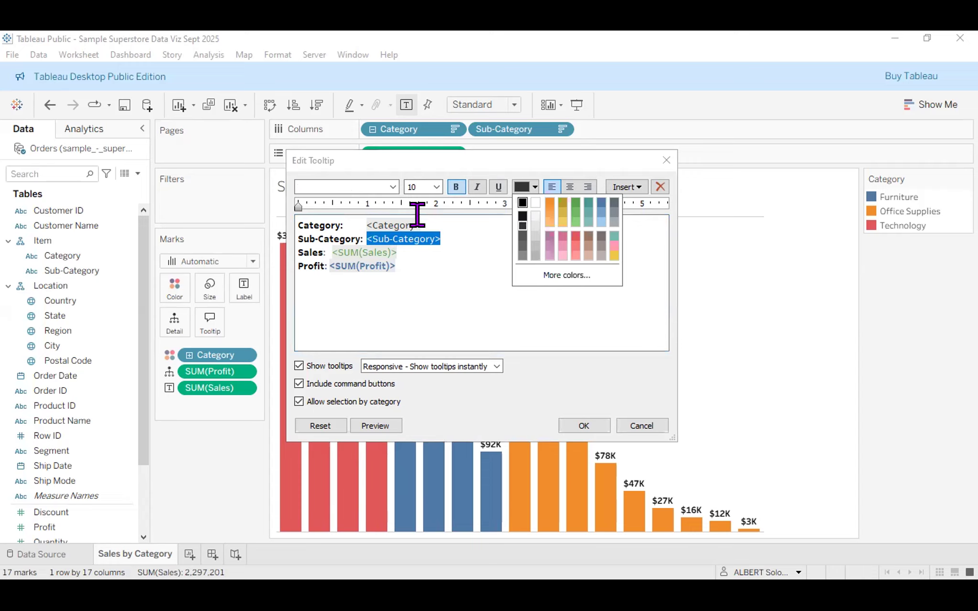
{"action": "left_click_drag", "start_coordinate": [417, 215], "coordinate": [357, 216]}
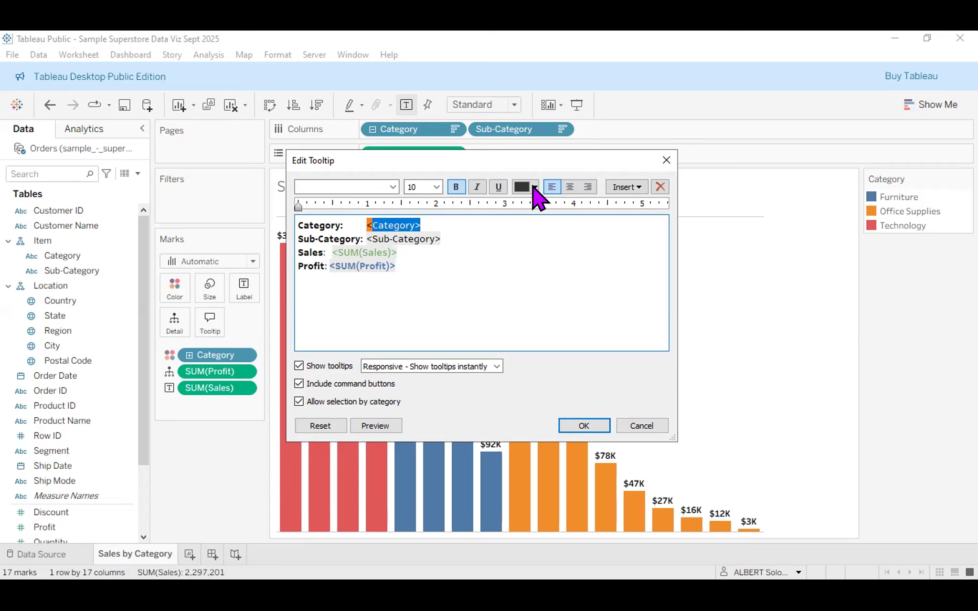
{"action": "left_click", "coordinate": [524, 189]}
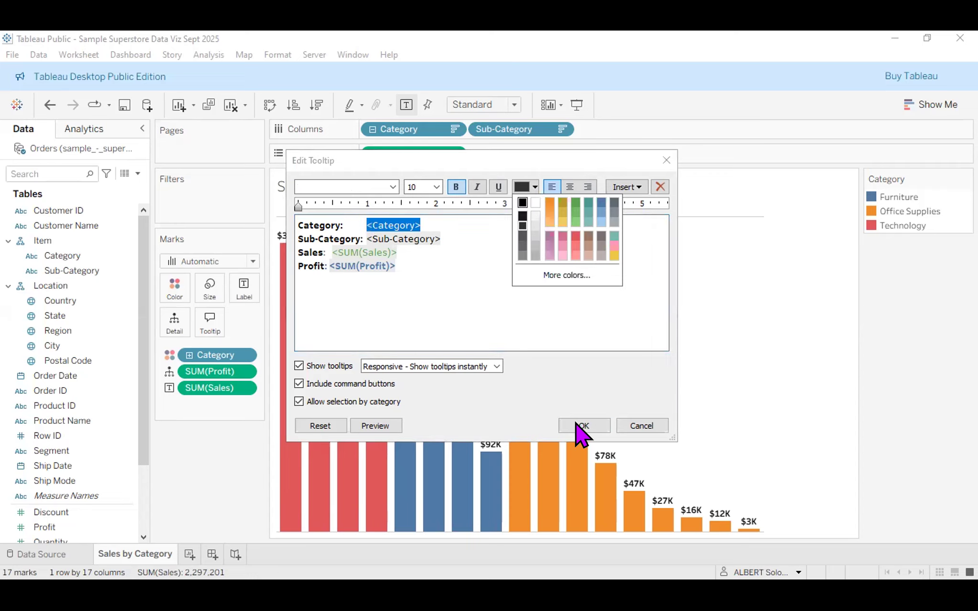
{"action": "left_click", "coordinate": [577, 426]}
{"action": "left_click", "coordinate": [580, 426]}
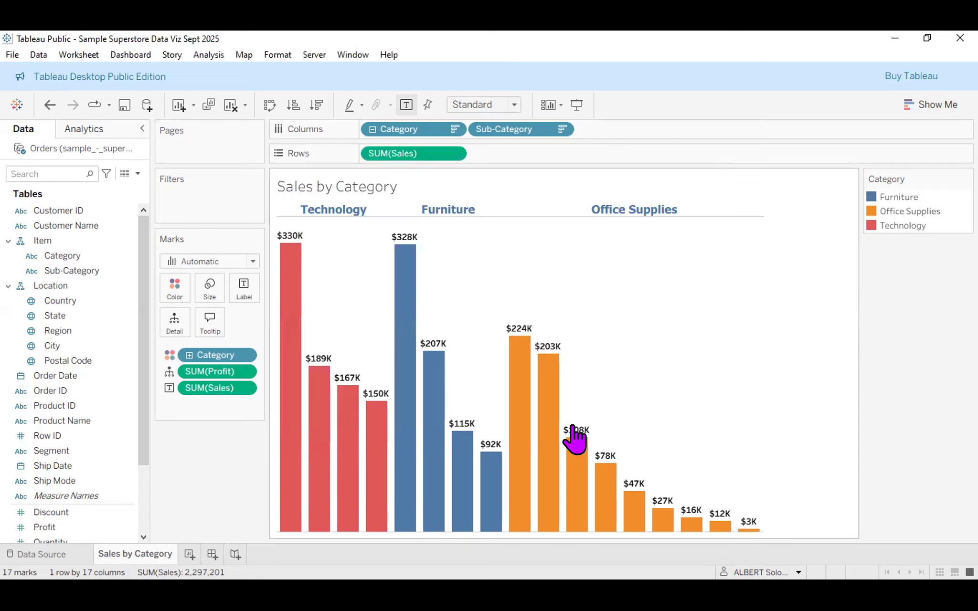
{"action": "mouse_move", "coordinate": [415, 375]}
{"action": "mouse_move", "coordinate": [289, 233]}
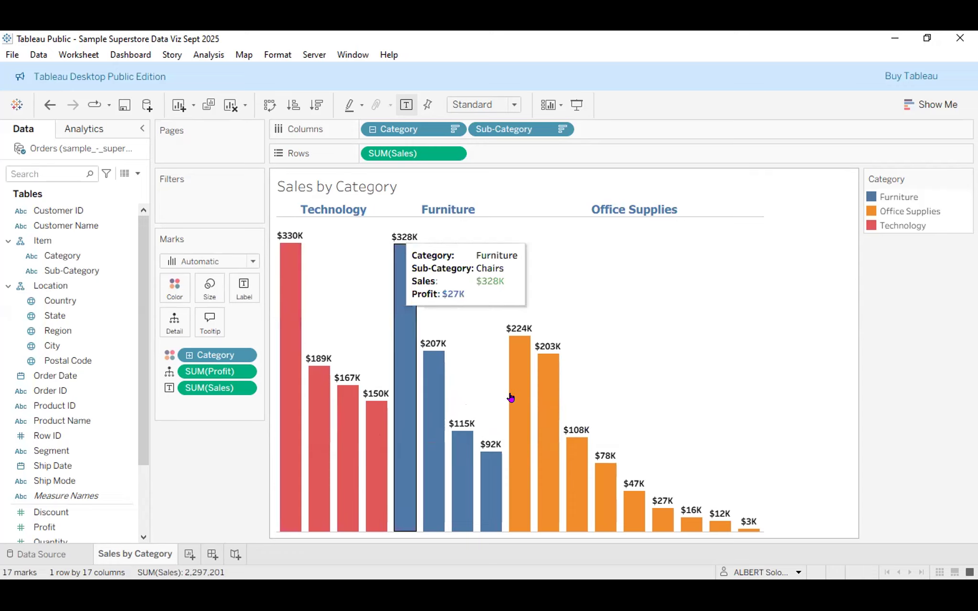
{"action": "mouse_move", "coordinate": [427, 412]}
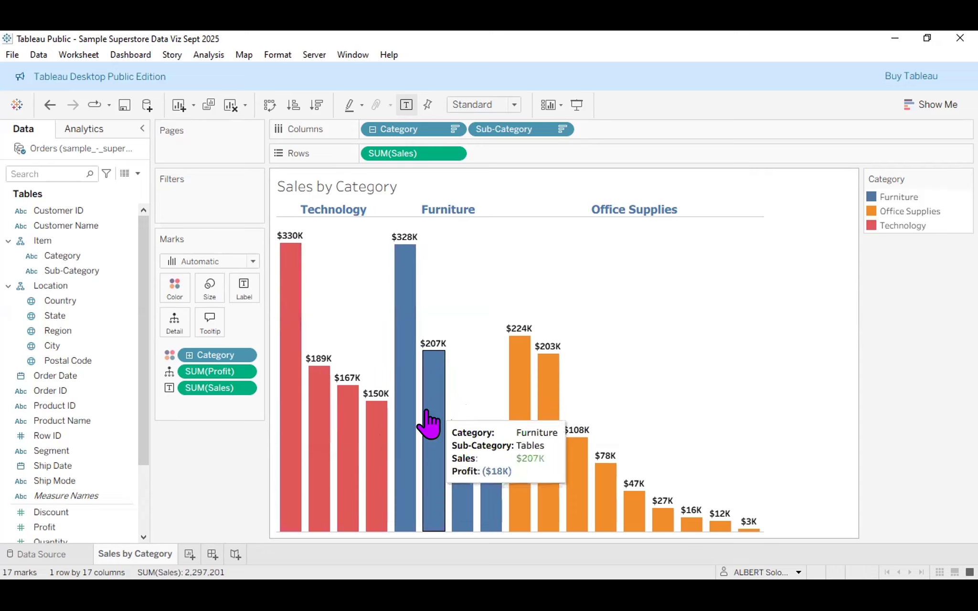
{"action": "mouse_move", "coordinate": [405, 434]}
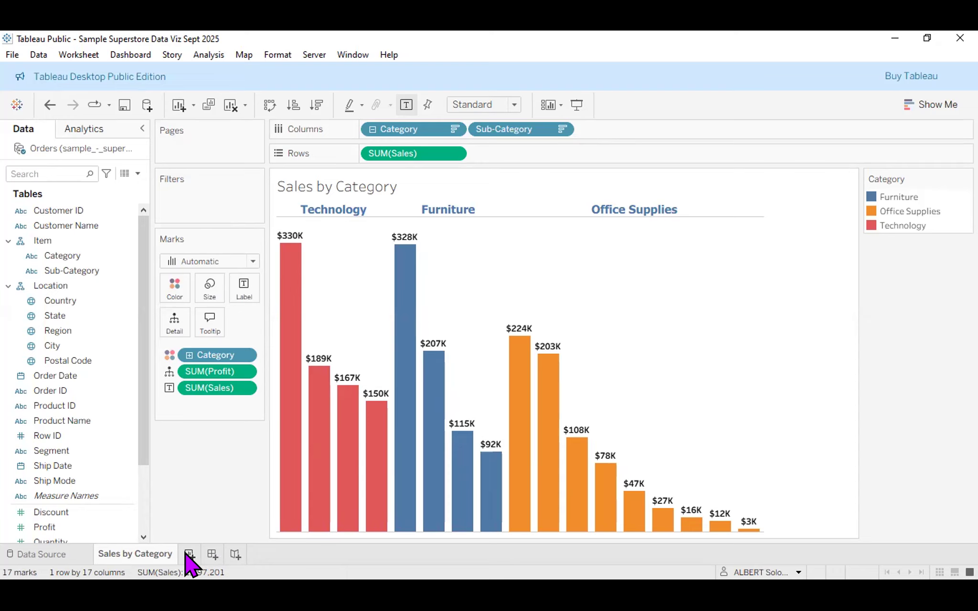
Create a blank Sheet 2 next to the Sales by Category tab.
{"action": "left_click", "coordinate": [190, 555]}
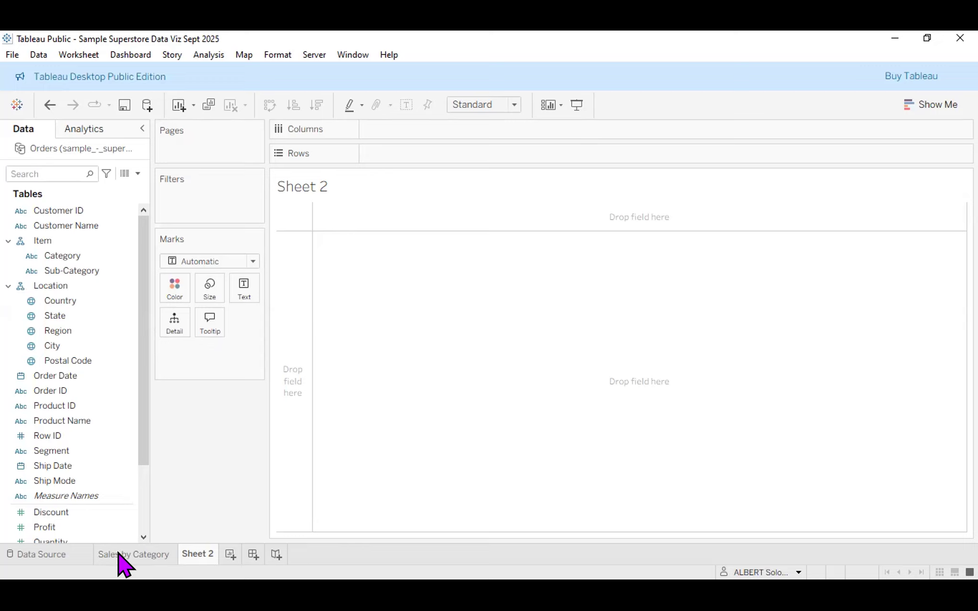
{"action": "mouse_move", "coordinate": [119, 554]}
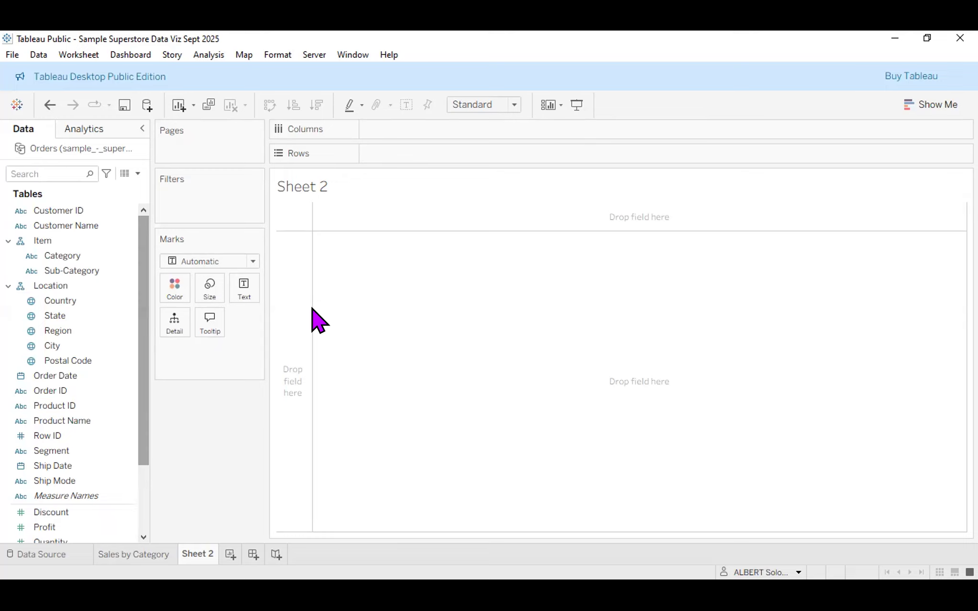
{"action": "left_click", "coordinate": [153, 555]}
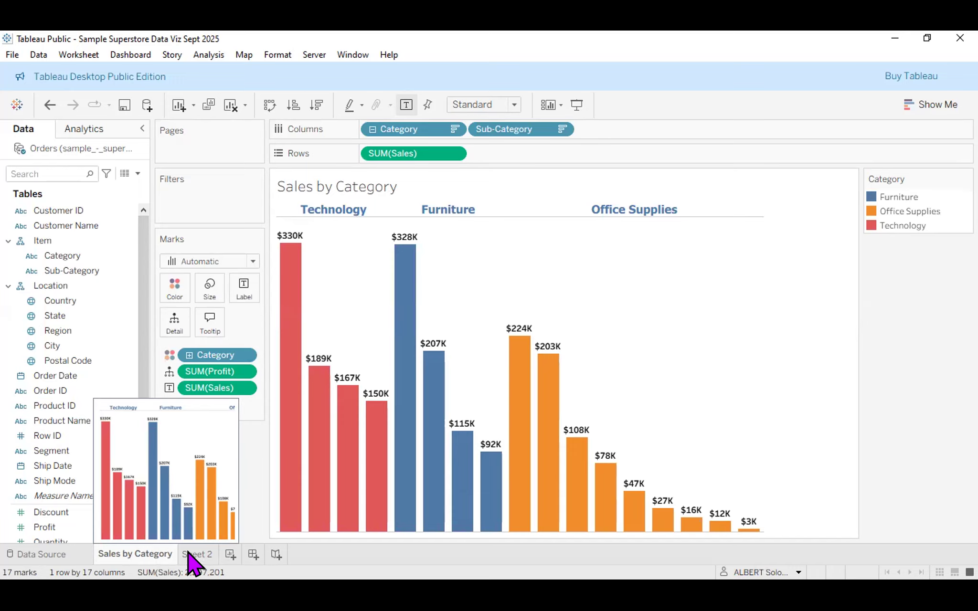
{"action": "mouse_move", "coordinate": [188, 552]}
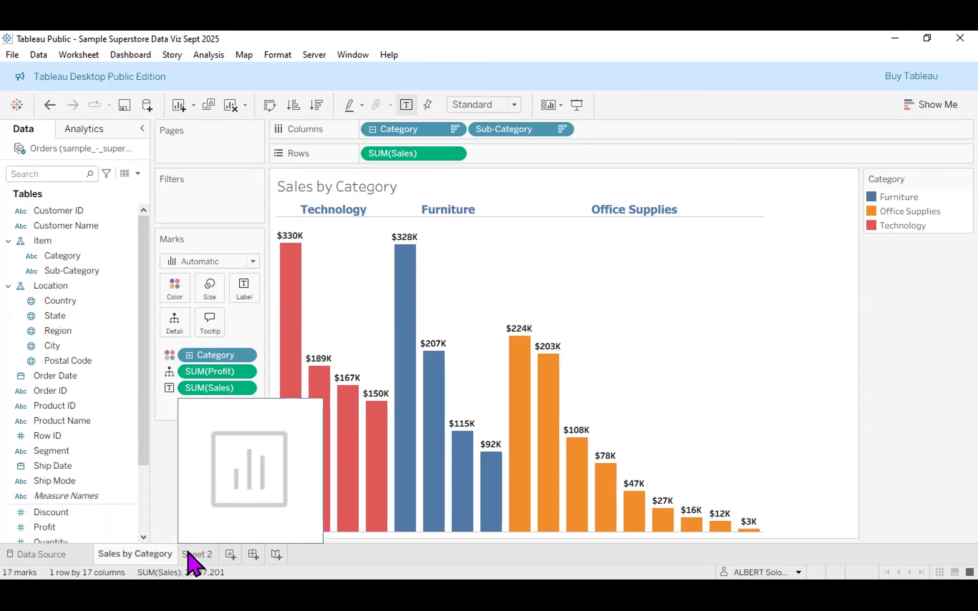
{"action": "left_click", "coordinate": [189, 552]}
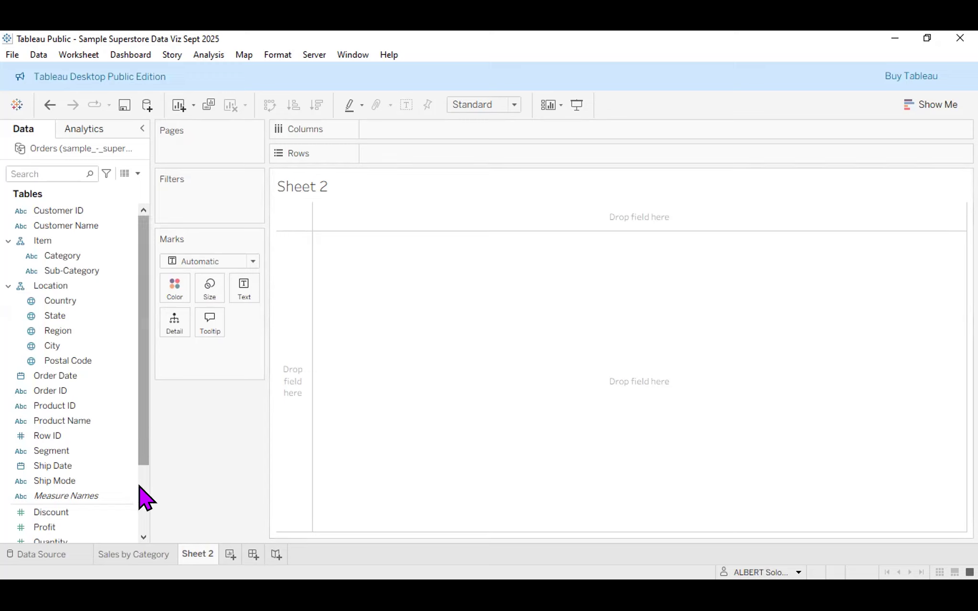
{"action": "left_click", "coordinate": [144, 498]}
{"action": "left_click", "coordinate": [48, 453]}
{"action": "left_click_drag", "start_coordinate": [48, 454], "coordinate": [607, 334]}
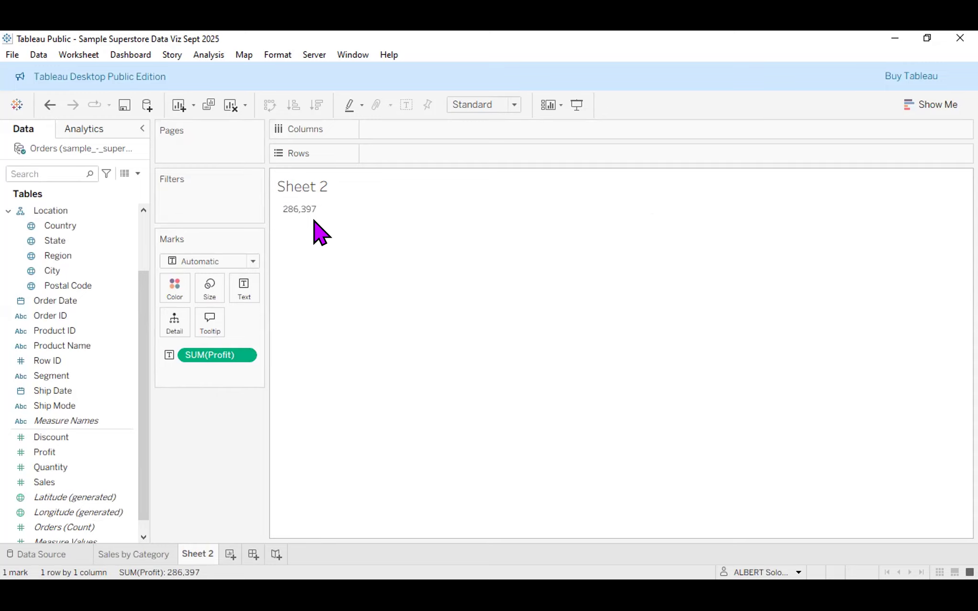
{"action": "left_click", "coordinate": [67, 482]}
{"action": "left_click", "coordinate": [552, 354]}
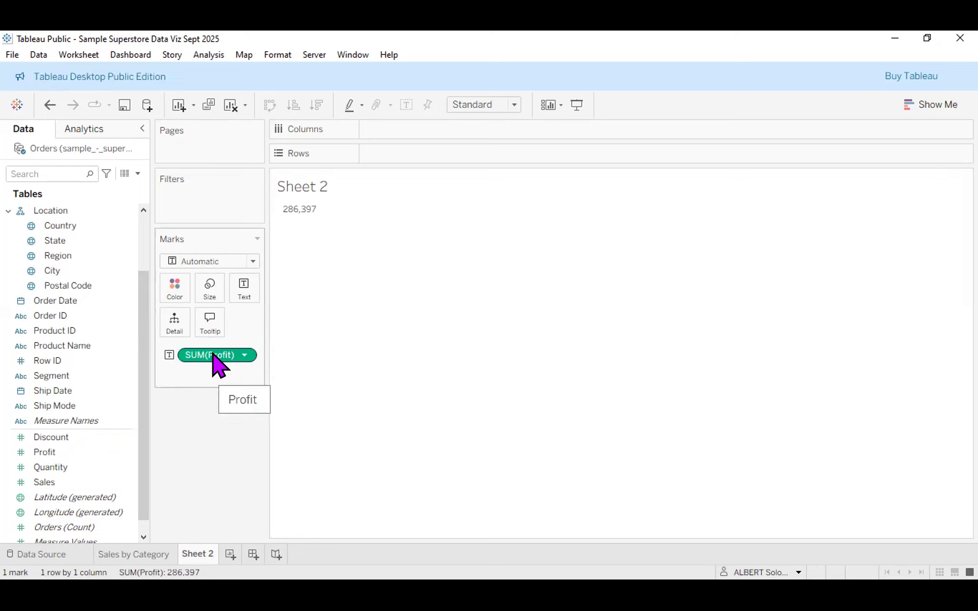
{"action": "left_click_drag", "start_coordinate": [213, 356], "coordinate": [184, 441]}
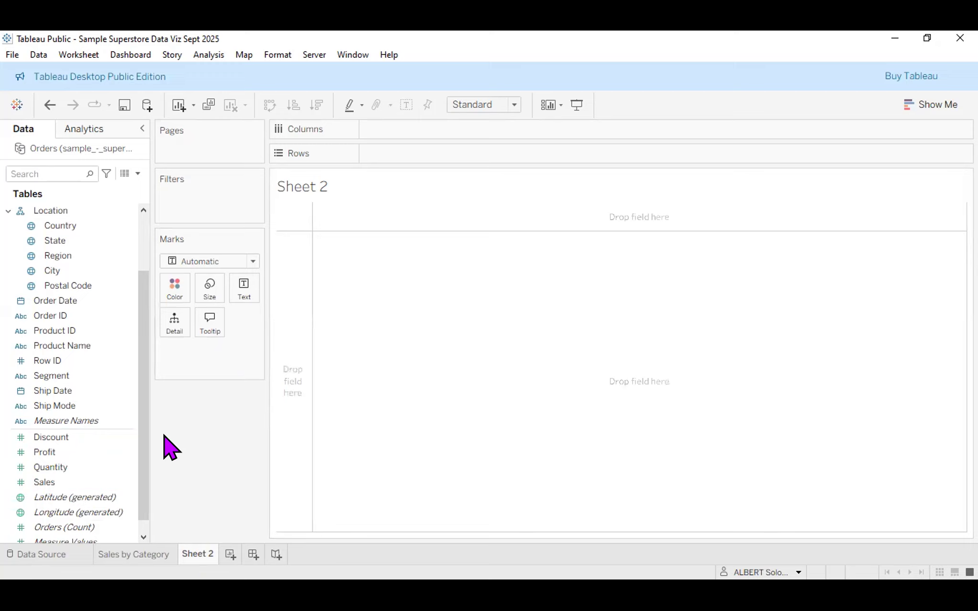
Put Profit on Rows in Sheet 2, drawing one SUM(Profit) bar of 286,397.
{"action": "left_click_drag", "start_coordinate": [143, 449], "coordinate": [140, 388]}
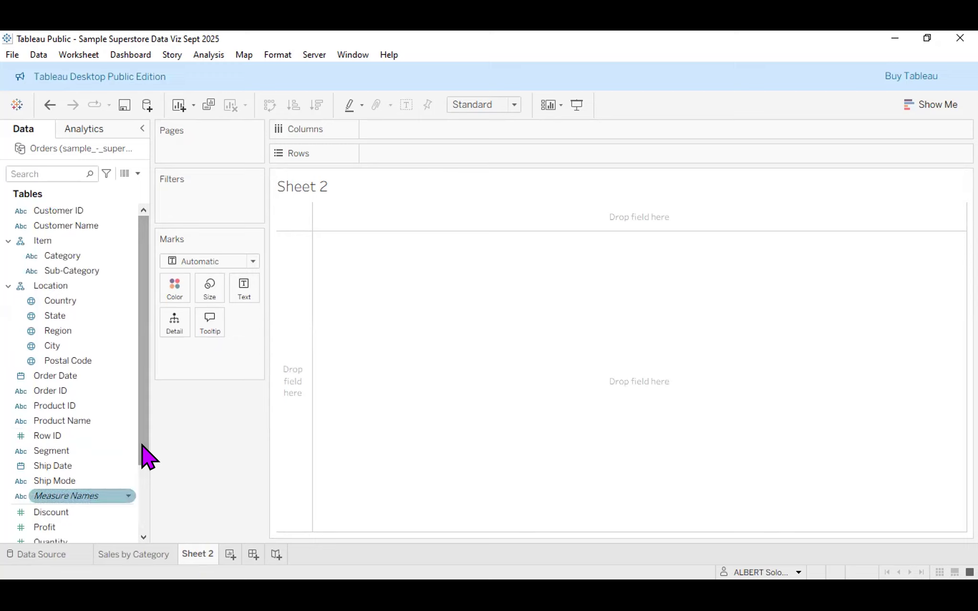
{"action": "left_click", "coordinate": [107, 525]}
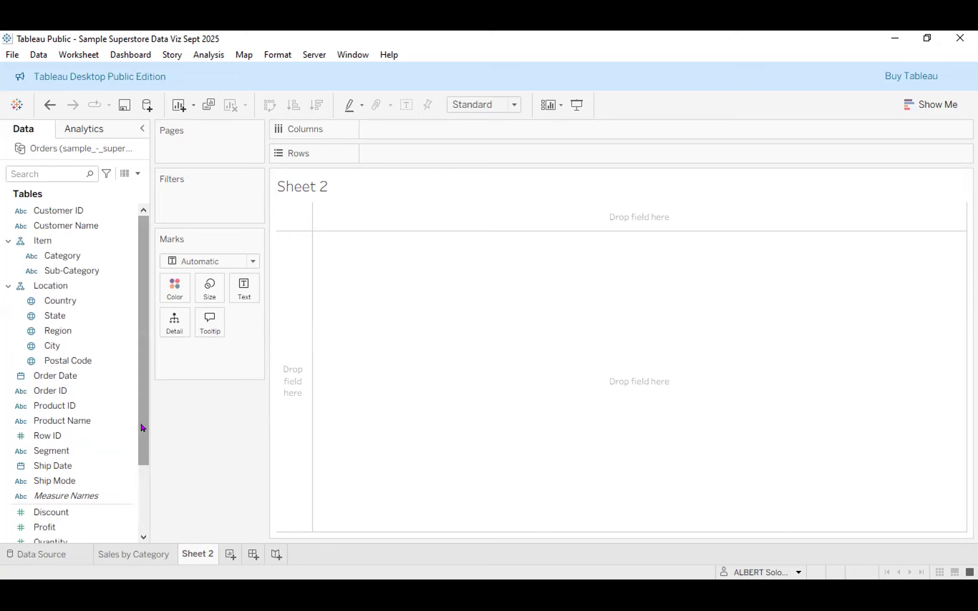
{"action": "left_click_drag", "start_coordinate": [141, 424], "coordinate": [140, 517]}
{"action": "left_click", "coordinate": [52, 439]}
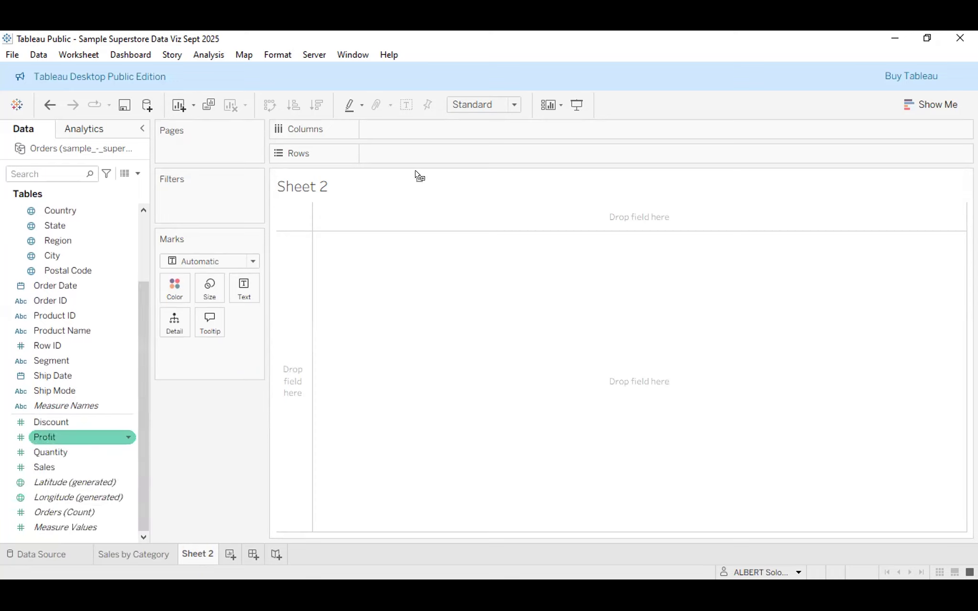
{"action": "left_click_drag", "start_coordinate": [418, 176], "coordinate": [430, 158]}
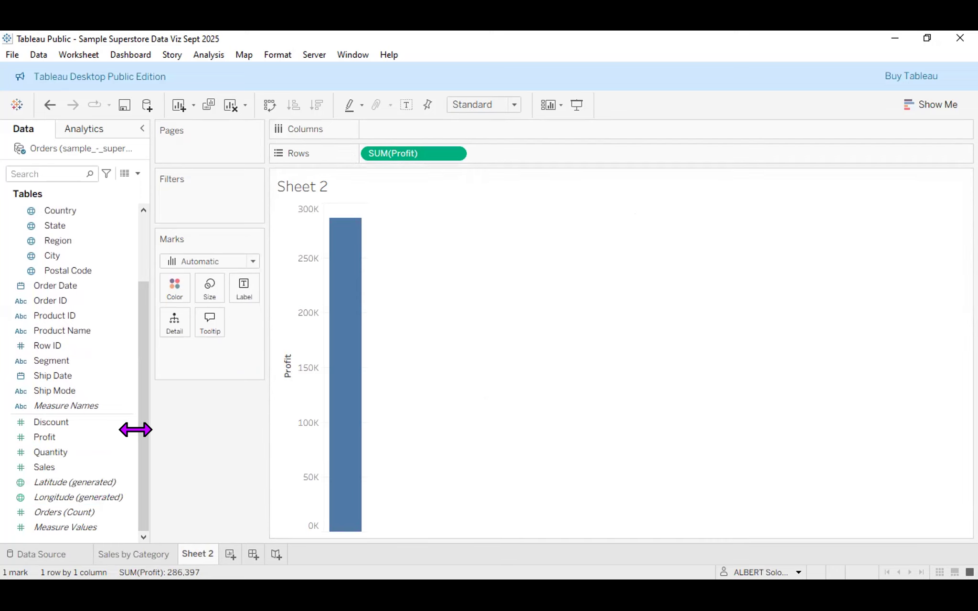
{"action": "left_click_drag", "start_coordinate": [144, 408], "coordinate": [142, 318]}
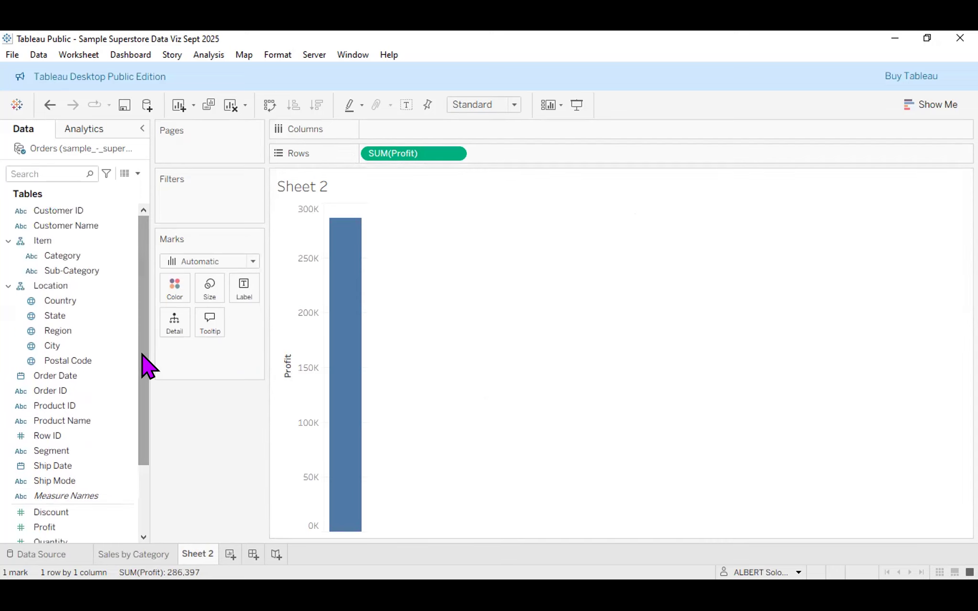
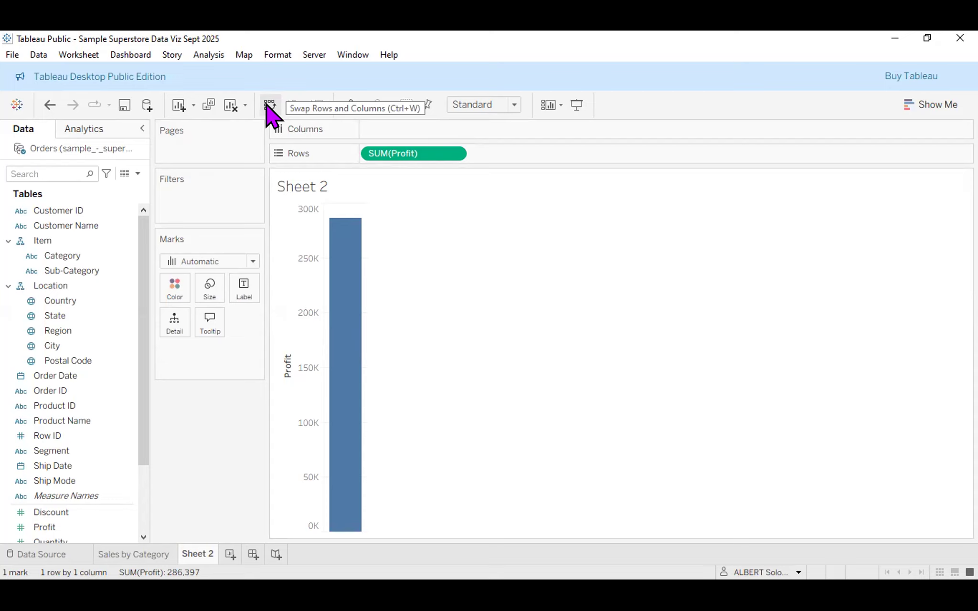
Swap rows and columns so SUM(Profit) sits on Columns as one horizontal 286K bar.
{"action": "left_click", "coordinate": [267, 105]}
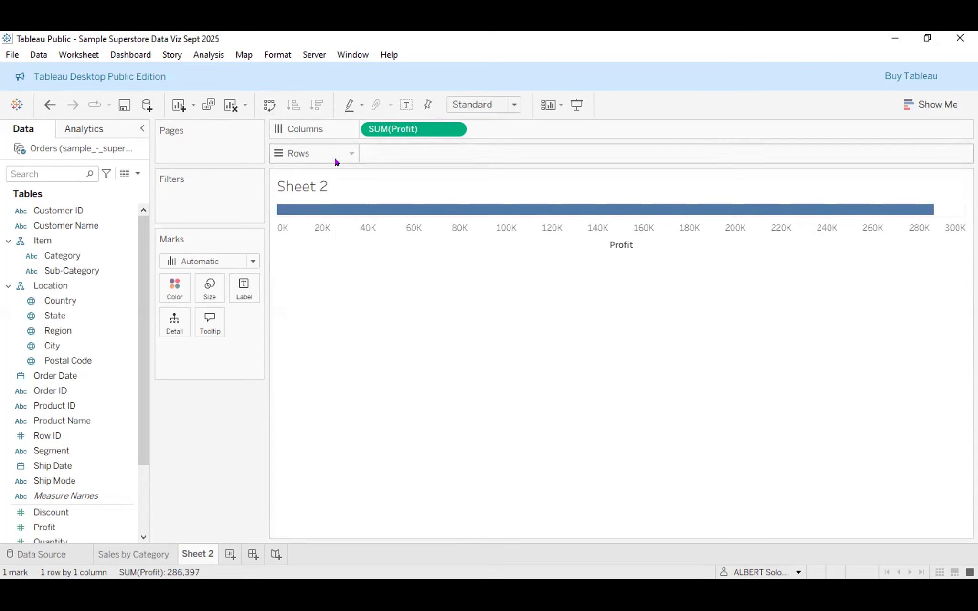
{"action": "left_click", "coordinate": [262, 112]}
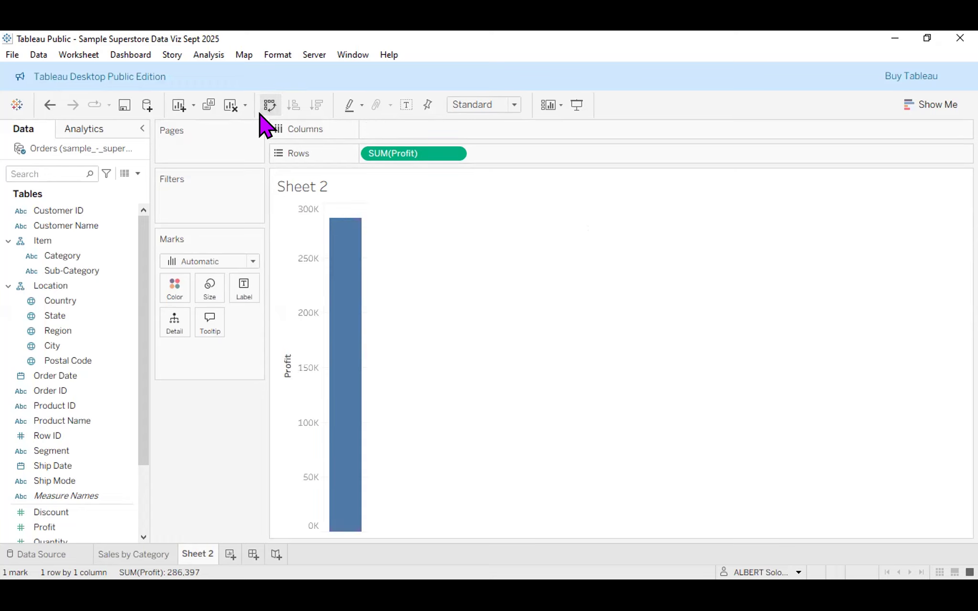
{"action": "mouse_move", "coordinate": [318, 258]}
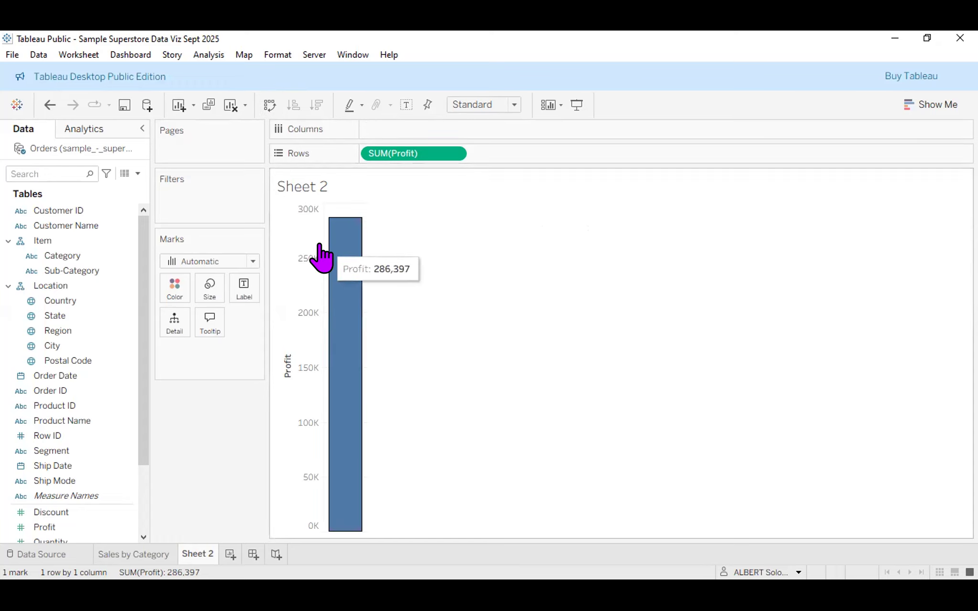
{"action": "left_click", "coordinate": [270, 105]}
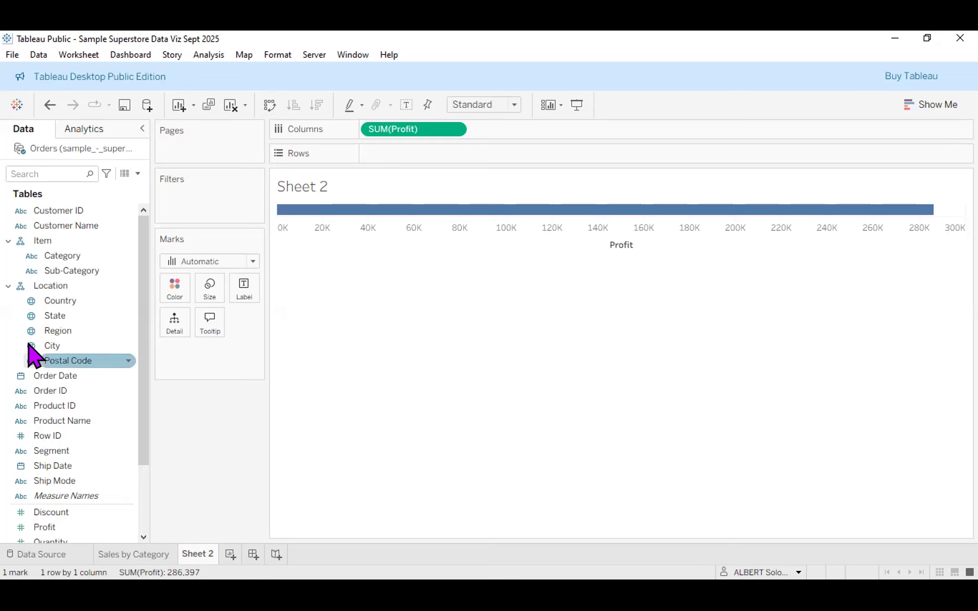
Split profit by Category into vertical bars, from Furniture 18,451 to Technology 145,455.
{"action": "left_click", "coordinate": [50, 242]}
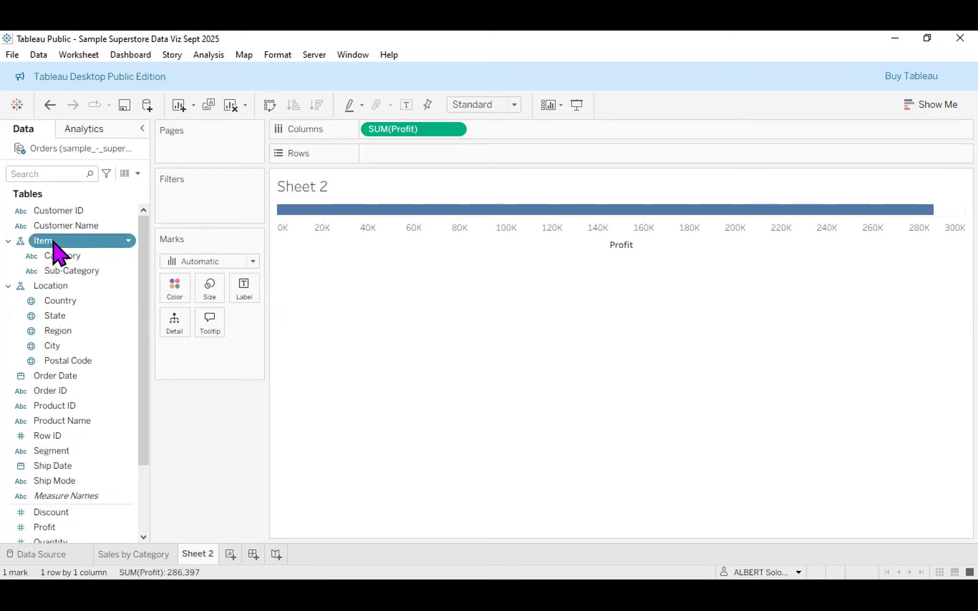
{"action": "left_click_drag", "start_coordinate": [54, 243], "coordinate": [386, 155]}
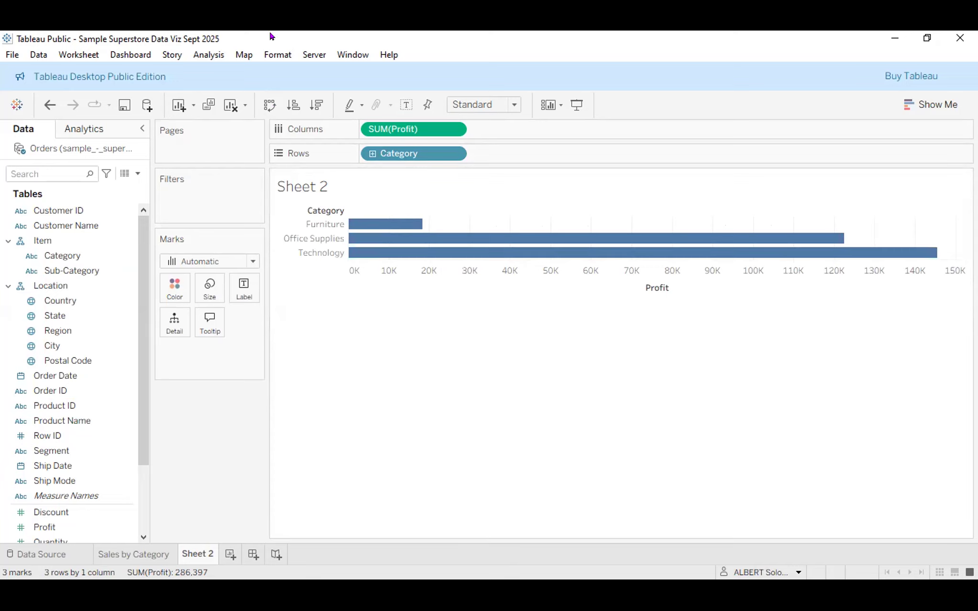
{"action": "left_click", "coordinate": [270, 102]}
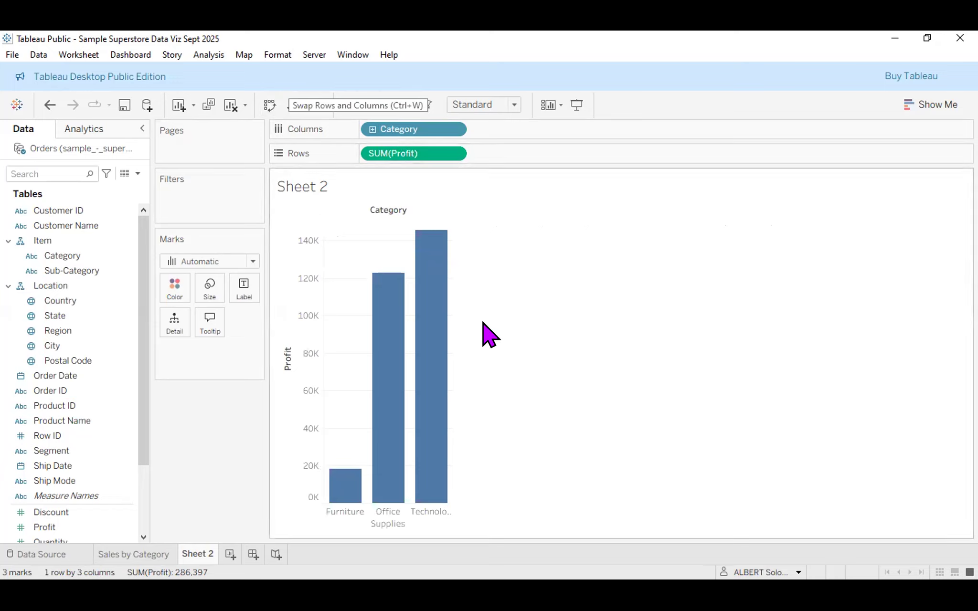
{"action": "mouse_move", "coordinate": [350, 498]}
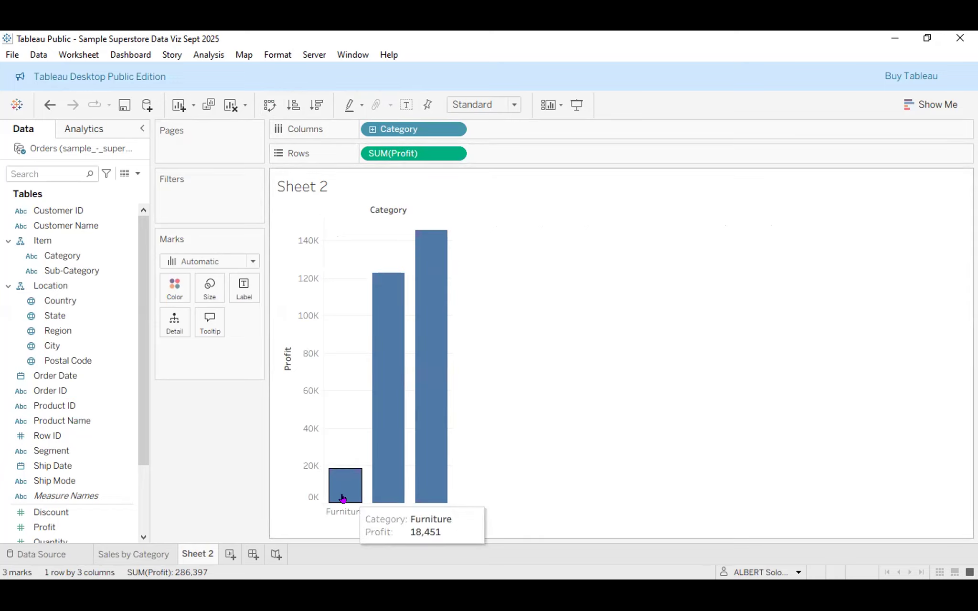
{"action": "mouse_move", "coordinate": [433, 270]}
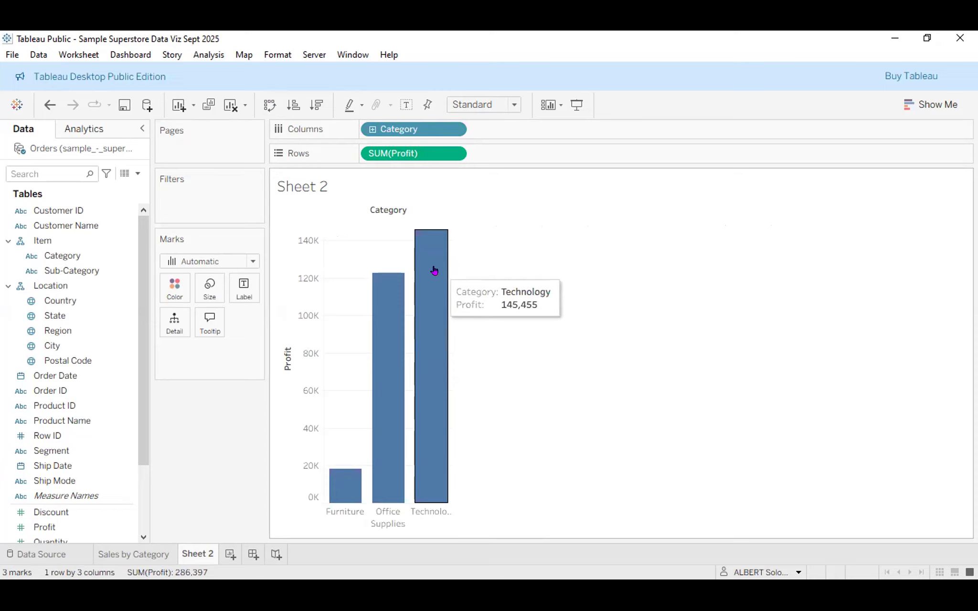
{"action": "mouse_move", "coordinate": [383, 362]}
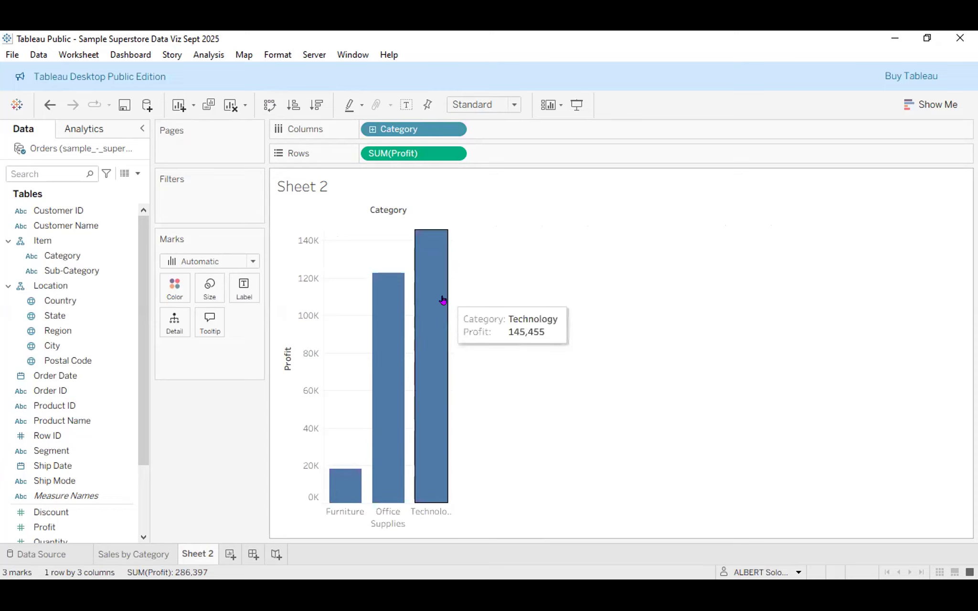
{"action": "mouse_move", "coordinate": [411, 335]}
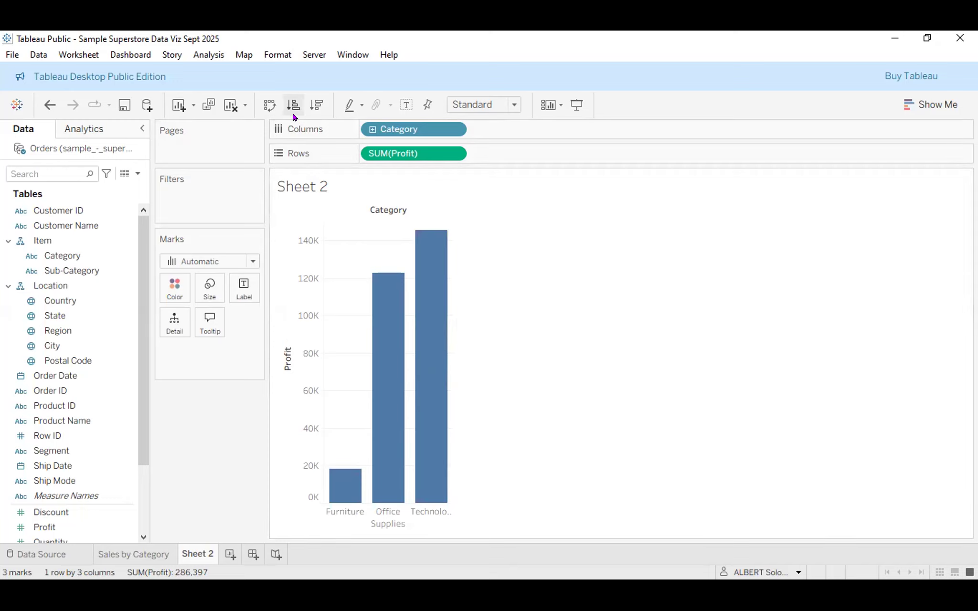
Sort the Category bars ascending by profit, with Furniture first and Technology last.
{"action": "left_click", "coordinate": [316, 106]}
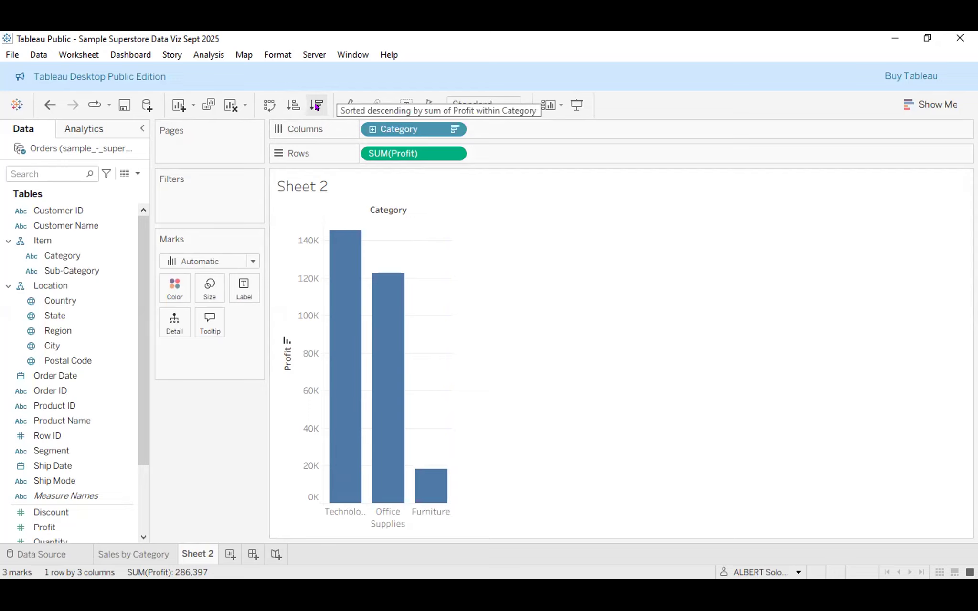
{"action": "left_click", "coordinate": [291, 113]}
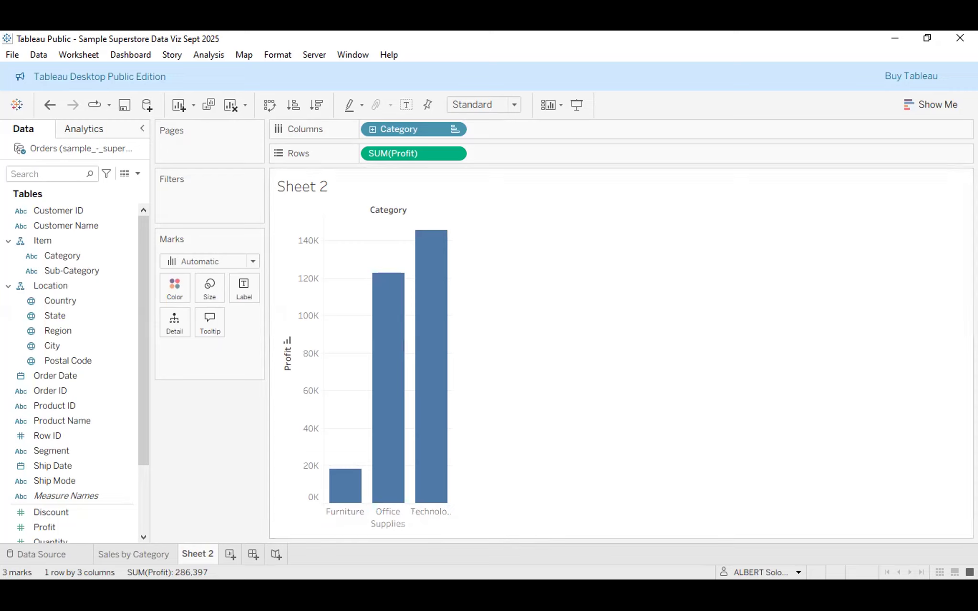
{"action": "left_click", "coordinate": [315, 107]}
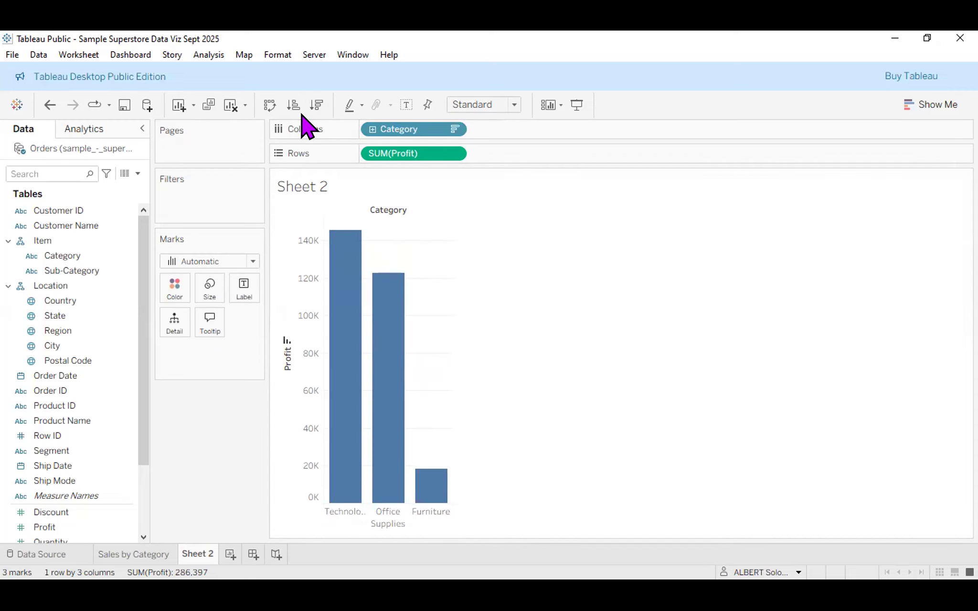
{"action": "left_click", "coordinate": [299, 108]}
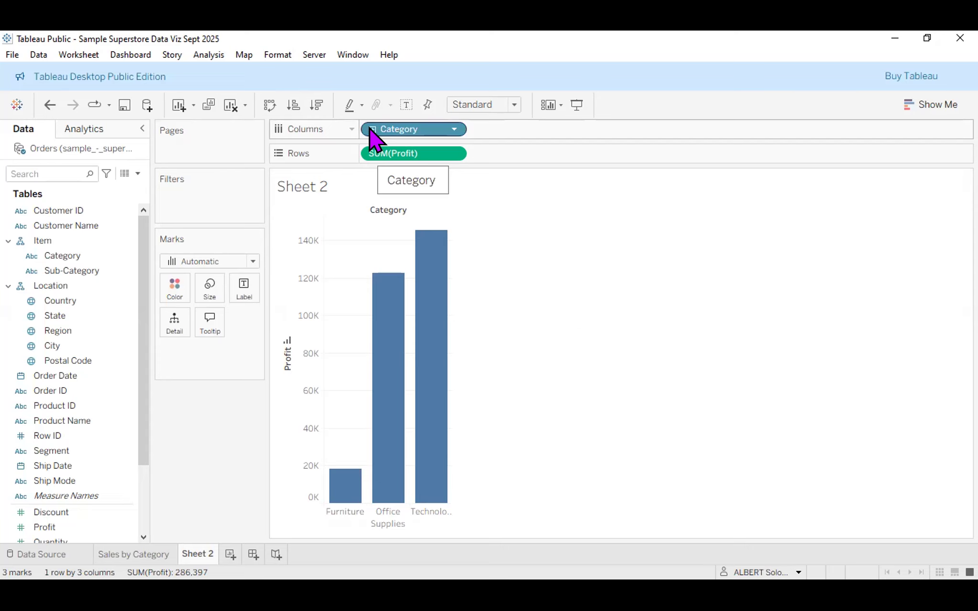
Toggle the Category pill's drill-down to show profit for the 17 sub-categories under each category.
{"action": "left_click", "coordinate": [372, 130]}
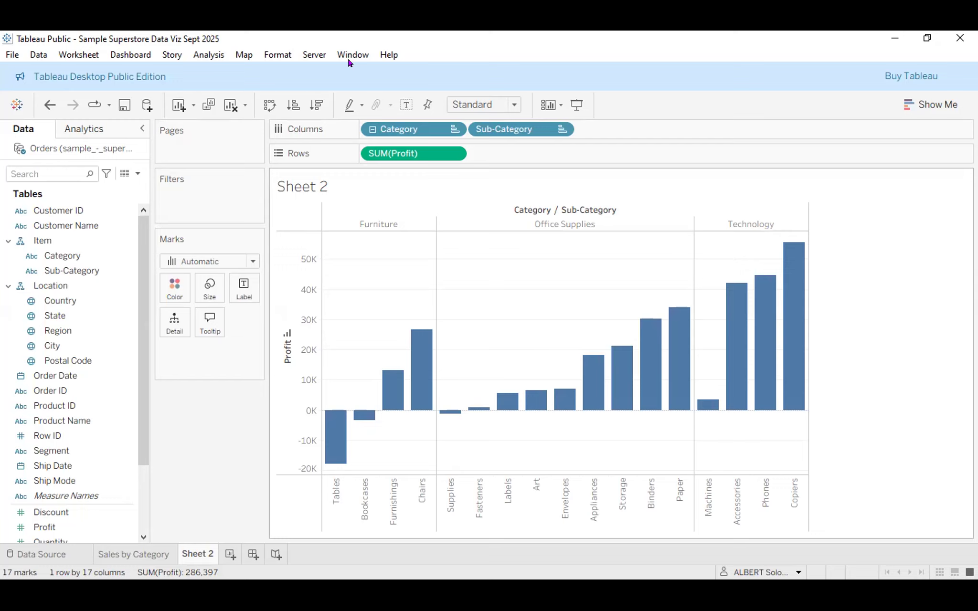
{"action": "left_click", "coordinate": [46, 241]}
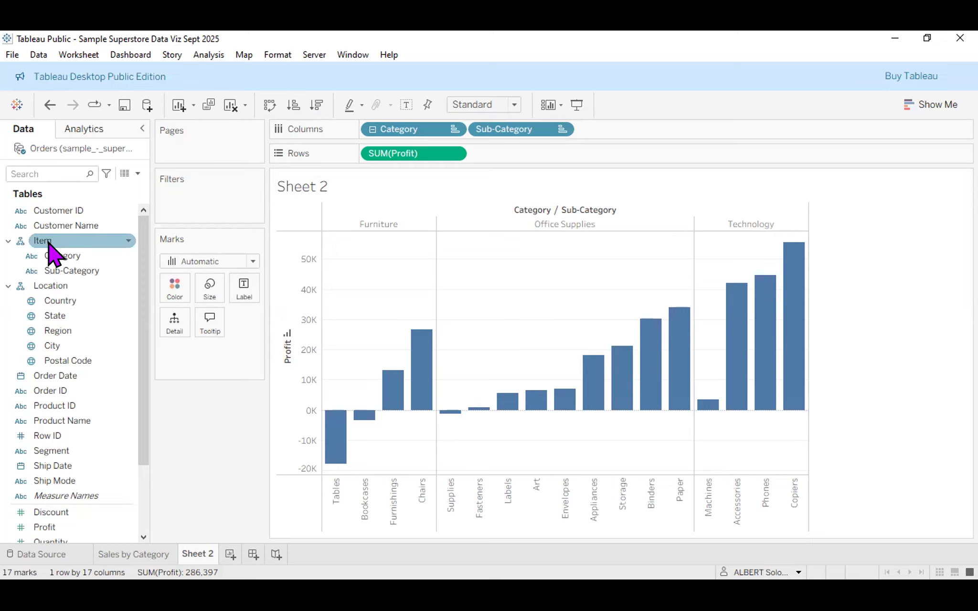
{"action": "left_click", "coordinate": [52, 255]}
{"action": "left_click", "coordinate": [83, 270]}
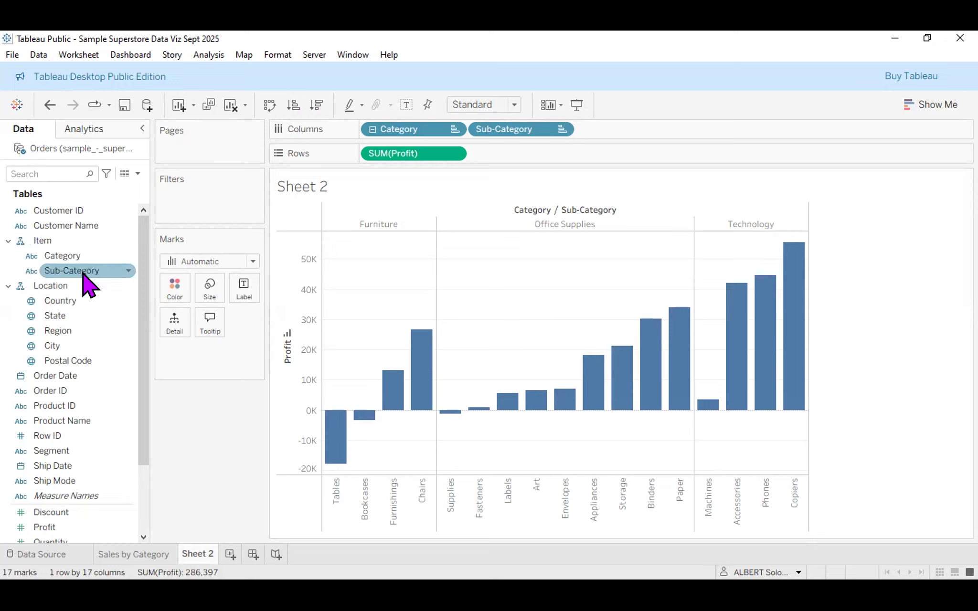
{"action": "left_click", "coordinate": [68, 255]}
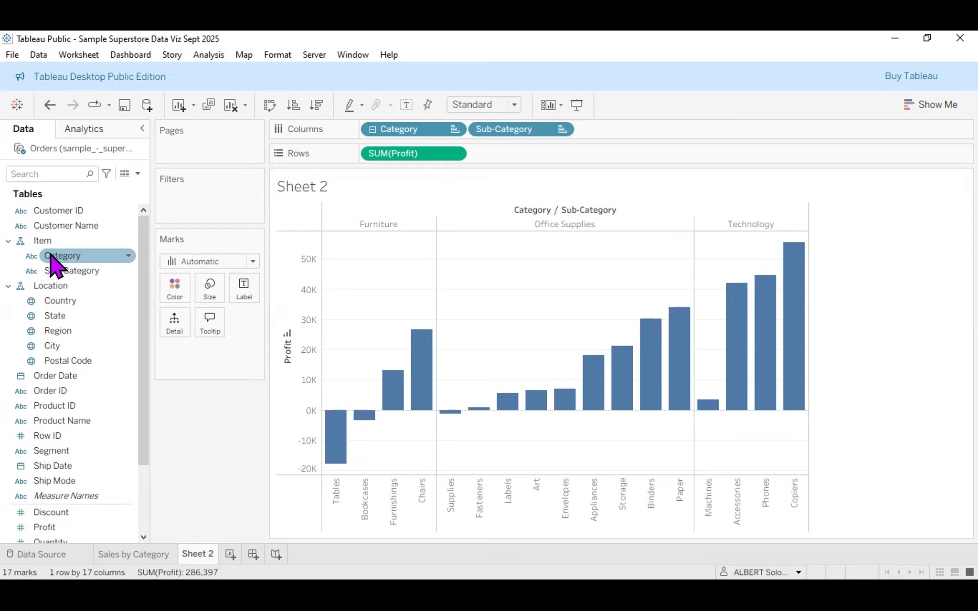
{"action": "left_click", "coordinate": [27, 242]}
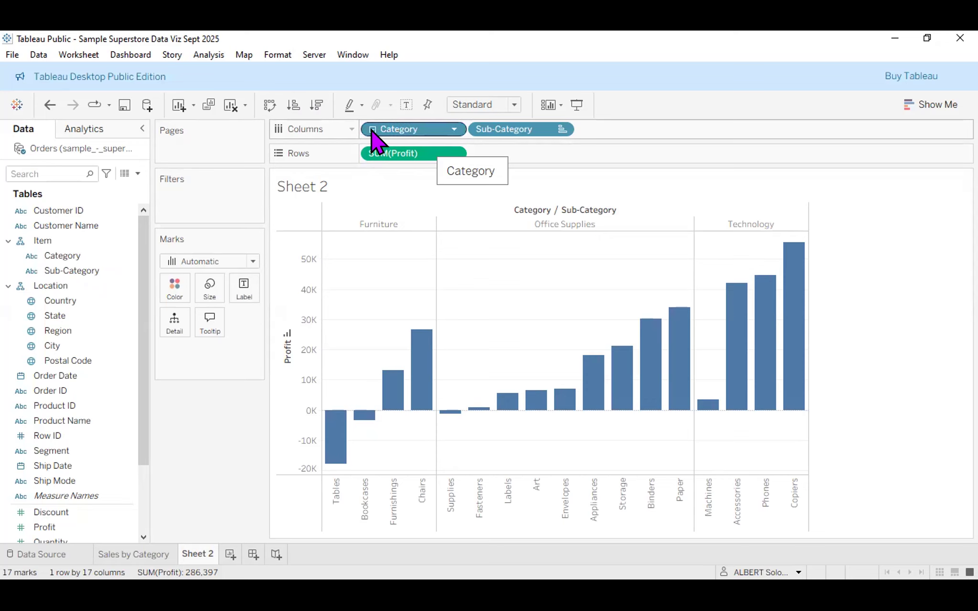
{"action": "left_click", "coordinate": [373, 129]}
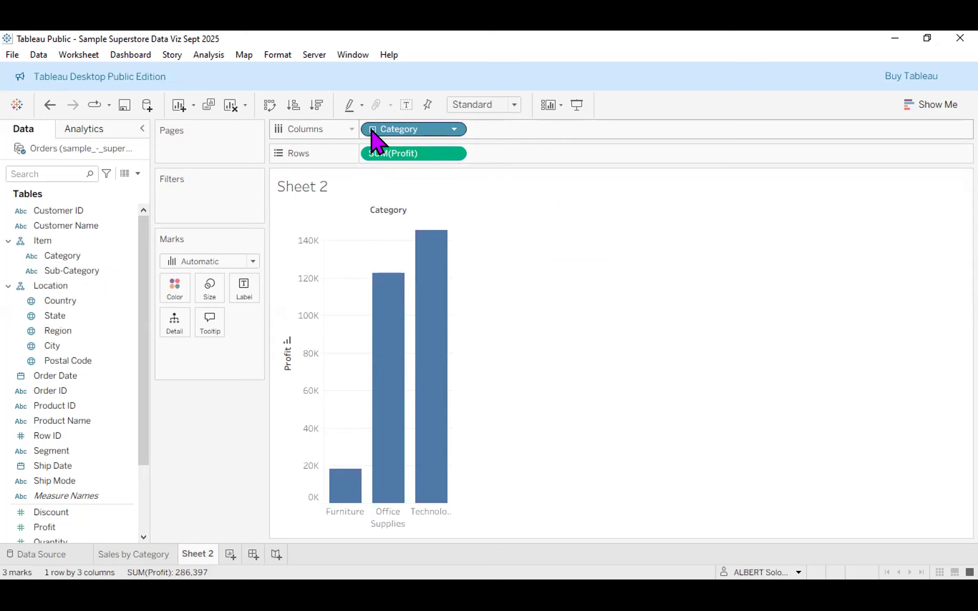
{"action": "left_click", "coordinate": [372, 130]}
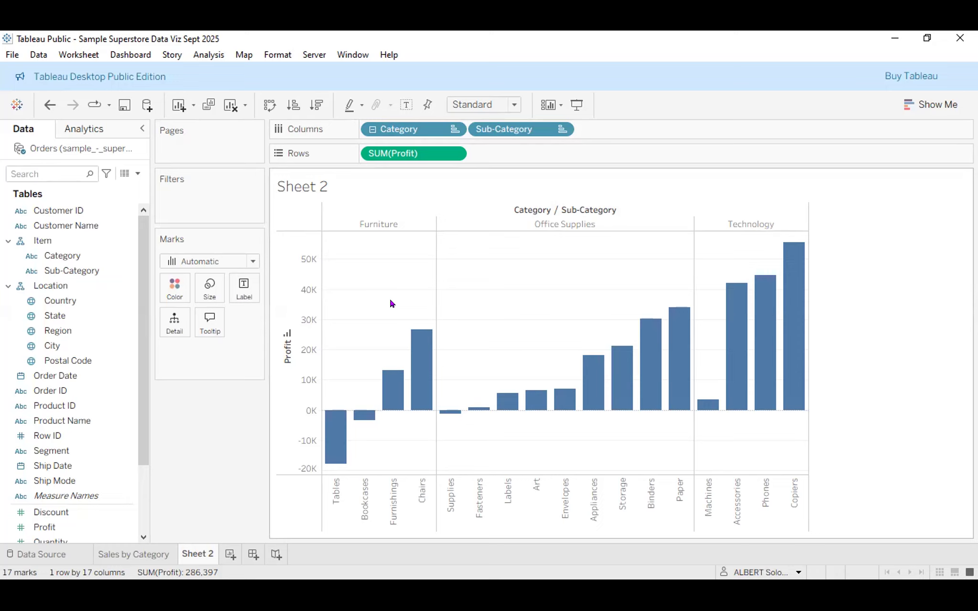
{"action": "mouse_move", "coordinate": [328, 464]}
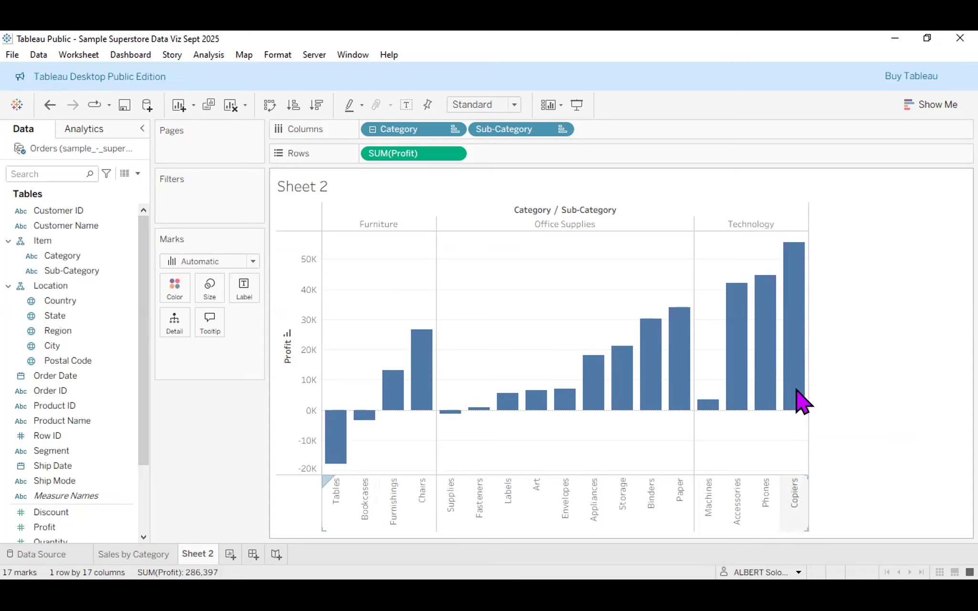
{"action": "mouse_move", "coordinate": [793, 397]}
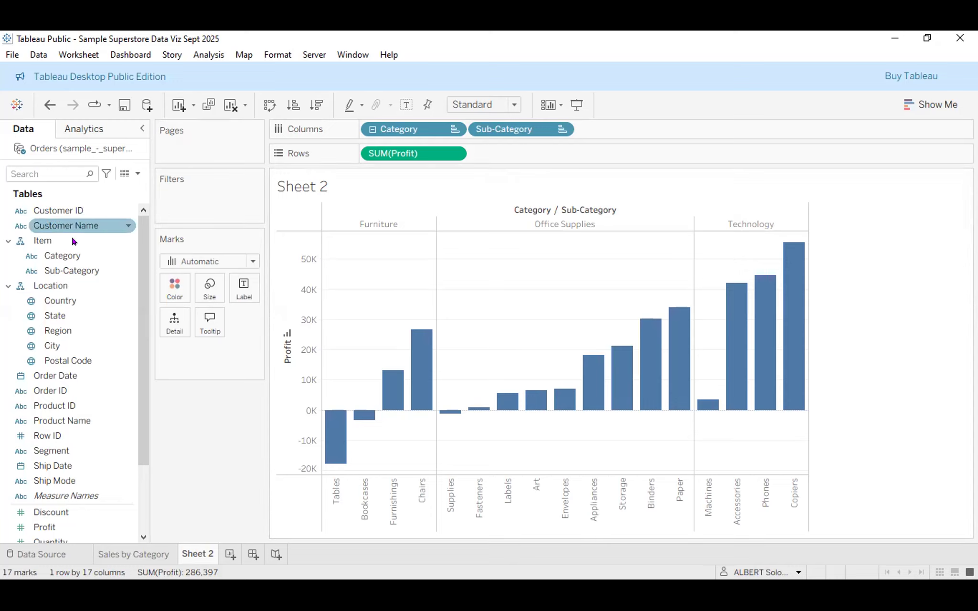
{"action": "left_click", "coordinate": [51, 256]}
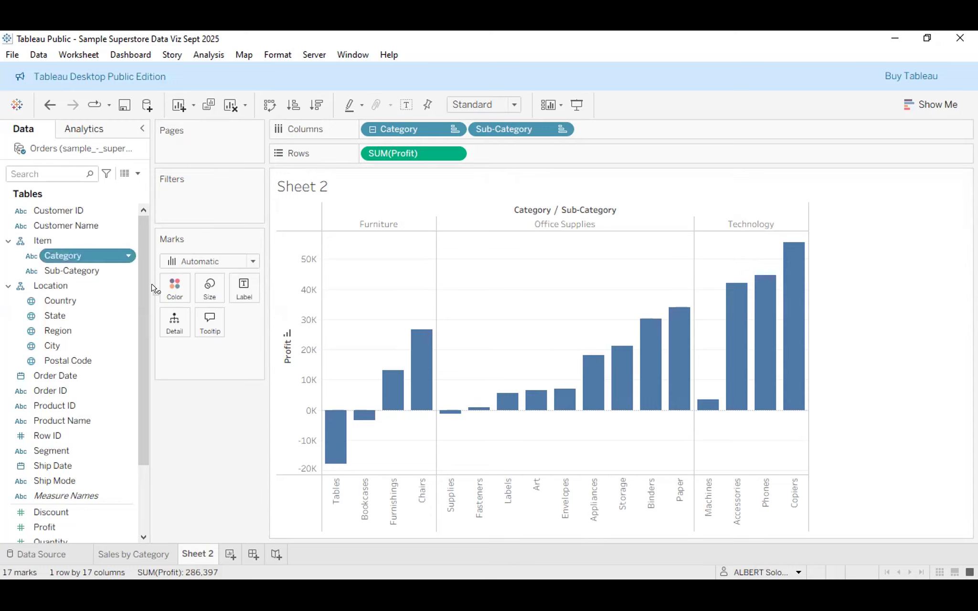
Put Category on Color so Furniture, Office Supplies and Technology bars get distinct colours and a legend.
{"action": "left_click_drag", "start_coordinate": [154, 288], "coordinate": [173, 289]}
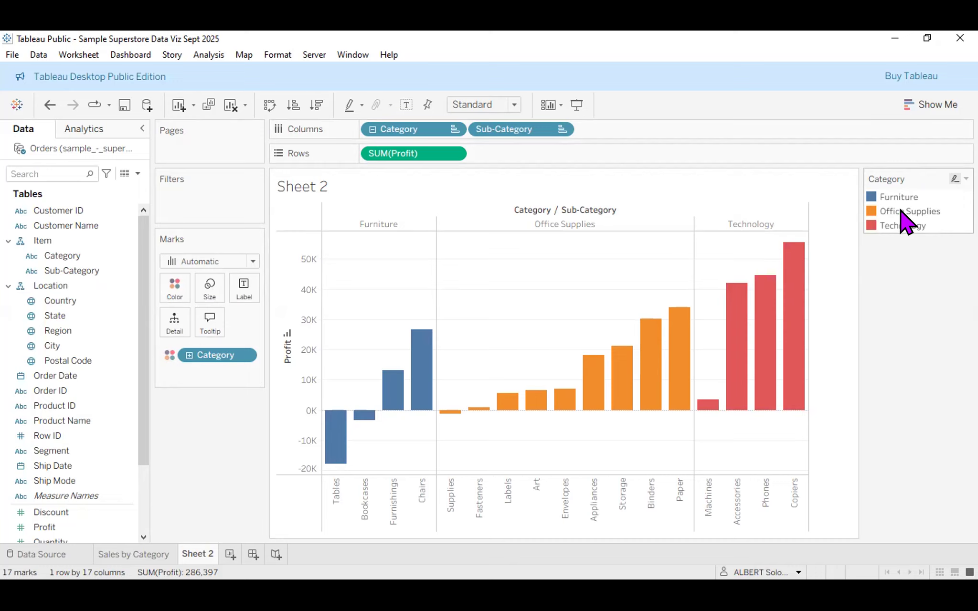
{"action": "left_click", "coordinate": [900, 211]}
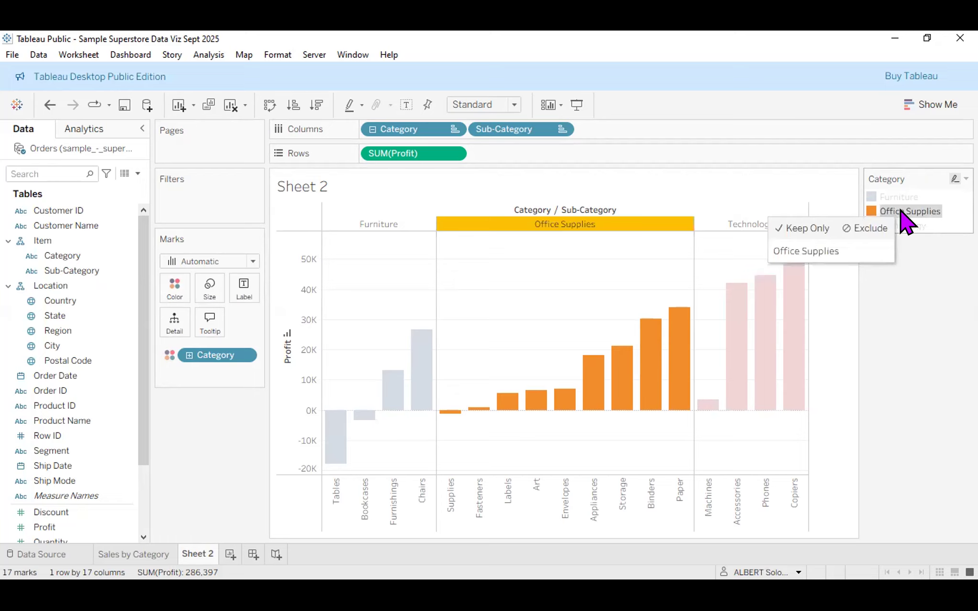
{"action": "left_click", "coordinate": [901, 212]}
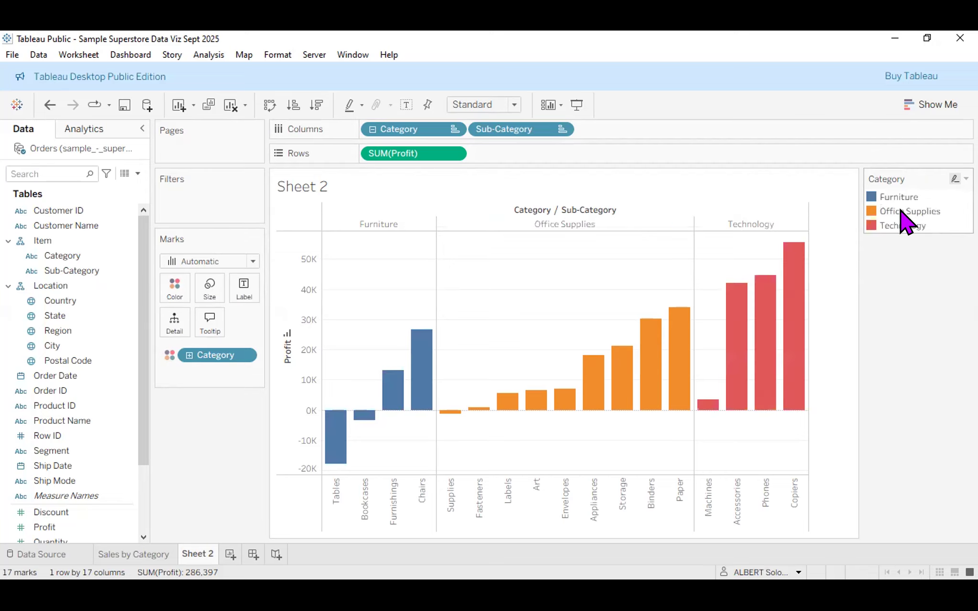
{"action": "left_click", "coordinate": [902, 225]}
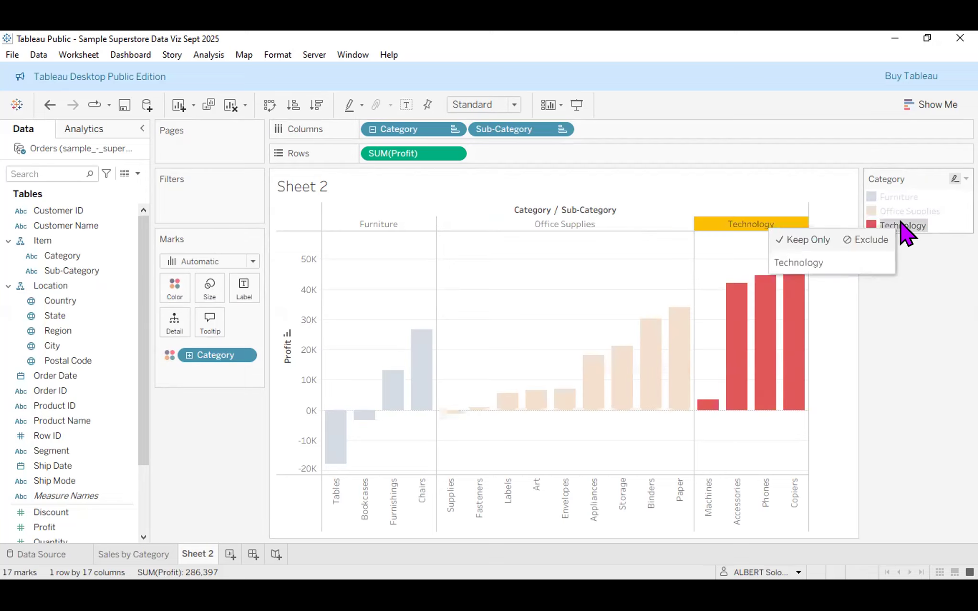
{"action": "left_click", "coordinate": [901, 223]}
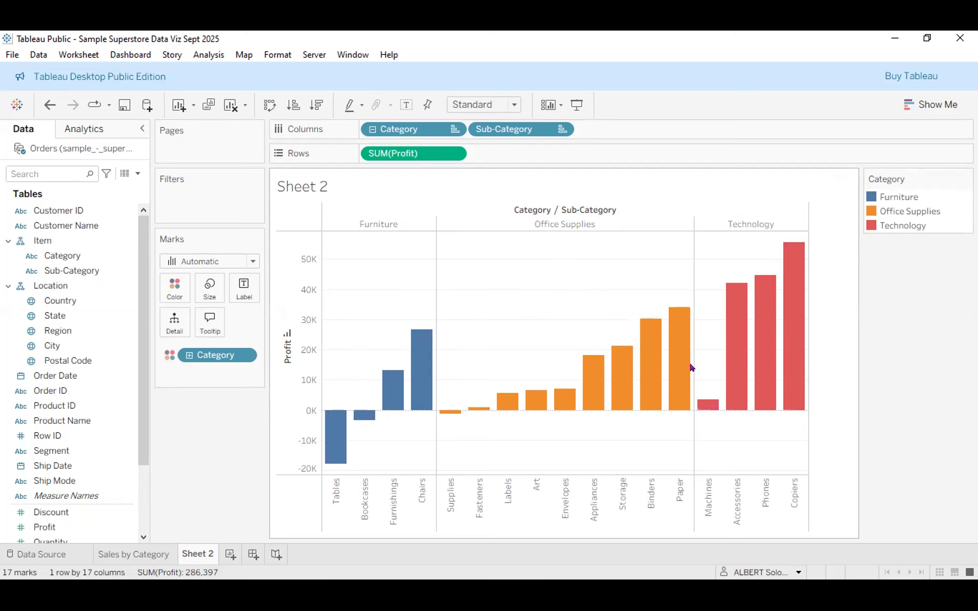
Keep Category as the colour driver and bring up the Marks card Color settings.
{"action": "left_click", "coordinate": [168, 356]}
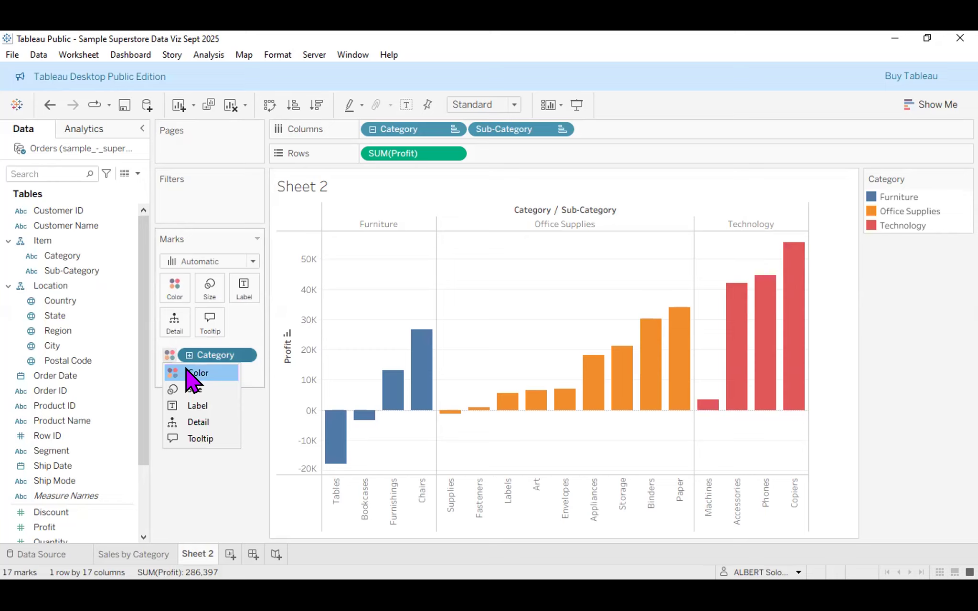
{"action": "left_click", "coordinate": [189, 372]}
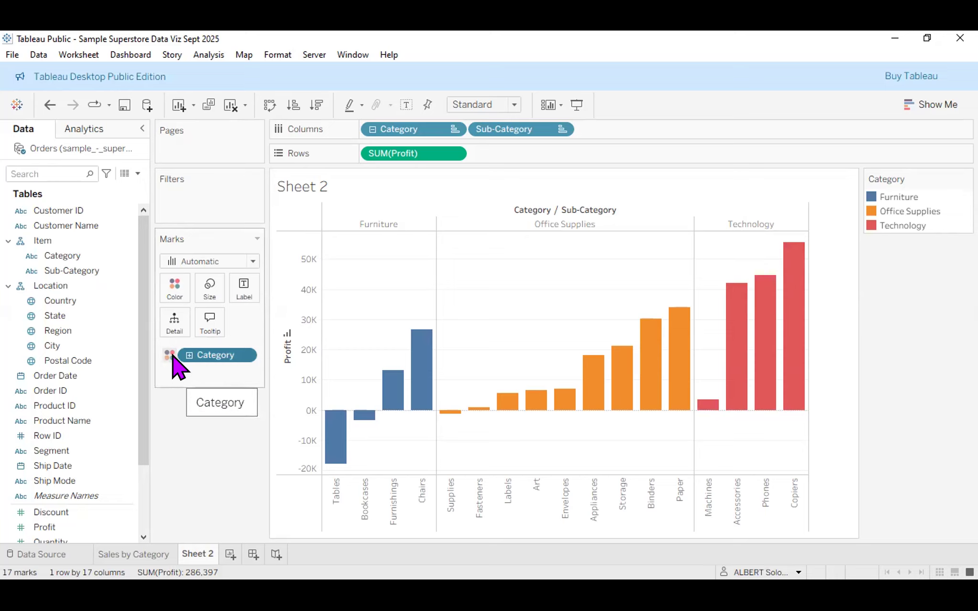
{"action": "left_click", "coordinate": [174, 289]}
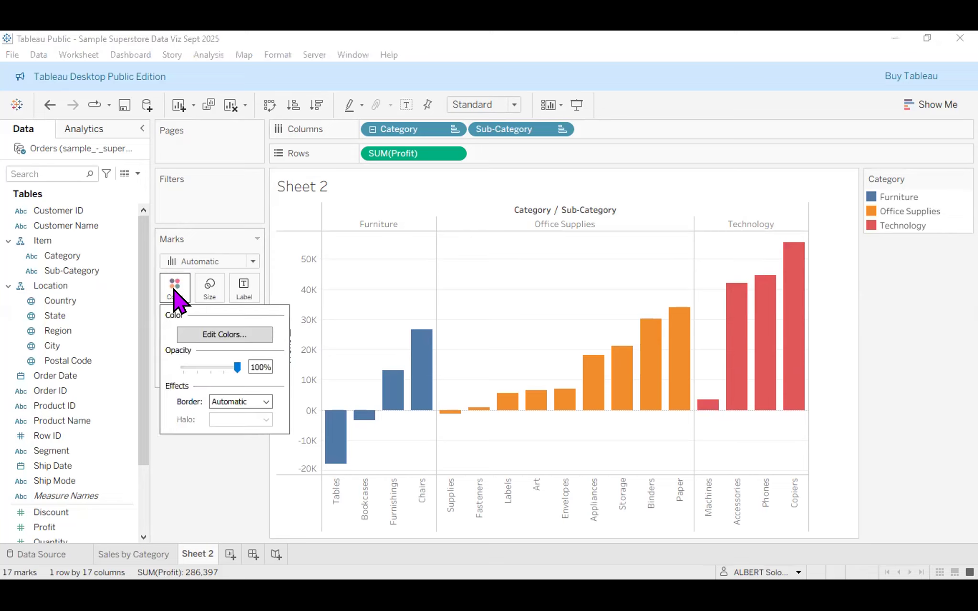
Edit category colours to Furniture green, Office Supplies red and Technology pink, and apply them.
{"action": "left_click", "coordinate": [223, 336]}
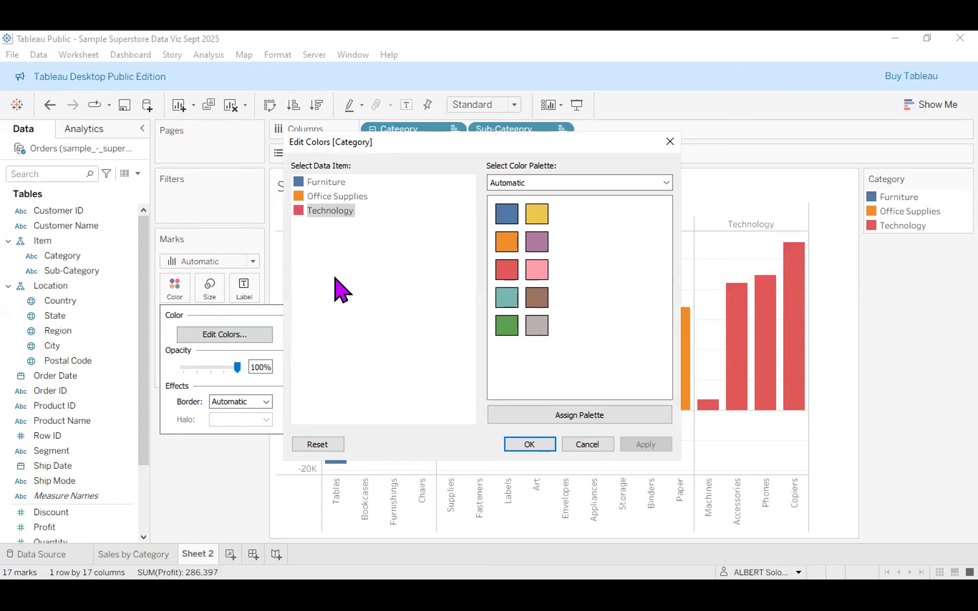
{"action": "left_click", "coordinate": [326, 183]}
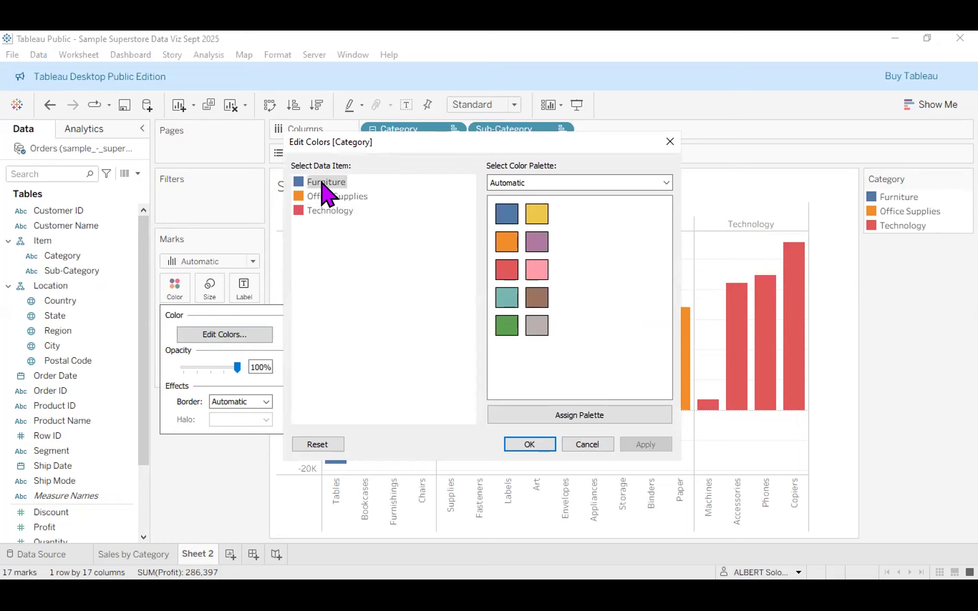
{"action": "left_click", "coordinate": [322, 185]}
{"action": "left_click", "coordinate": [321, 186]}
{"action": "left_click", "coordinate": [508, 324]}
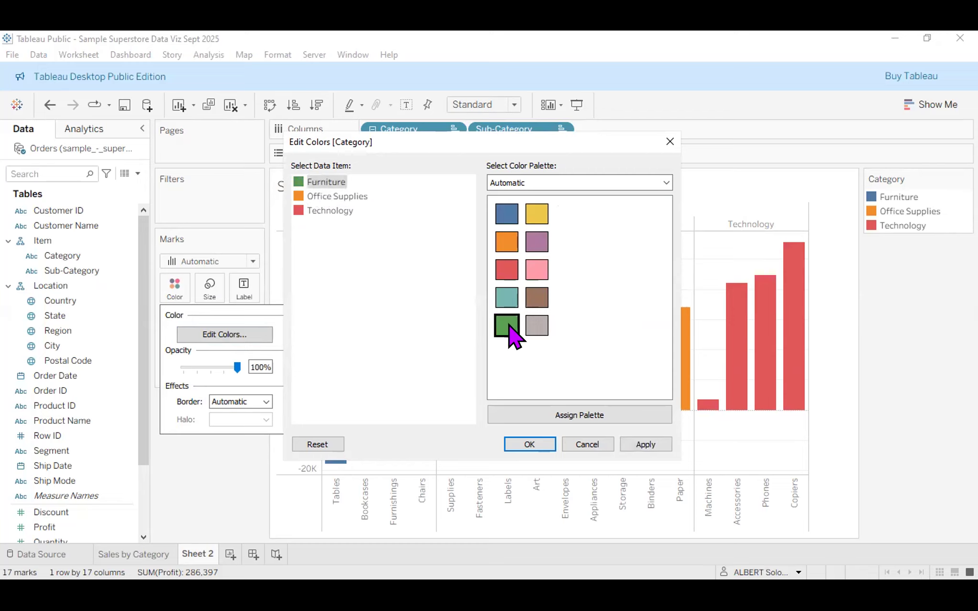
{"action": "left_click", "coordinate": [328, 197]}
{"action": "left_click", "coordinate": [507, 270]}
{"action": "left_click", "coordinate": [334, 211]}
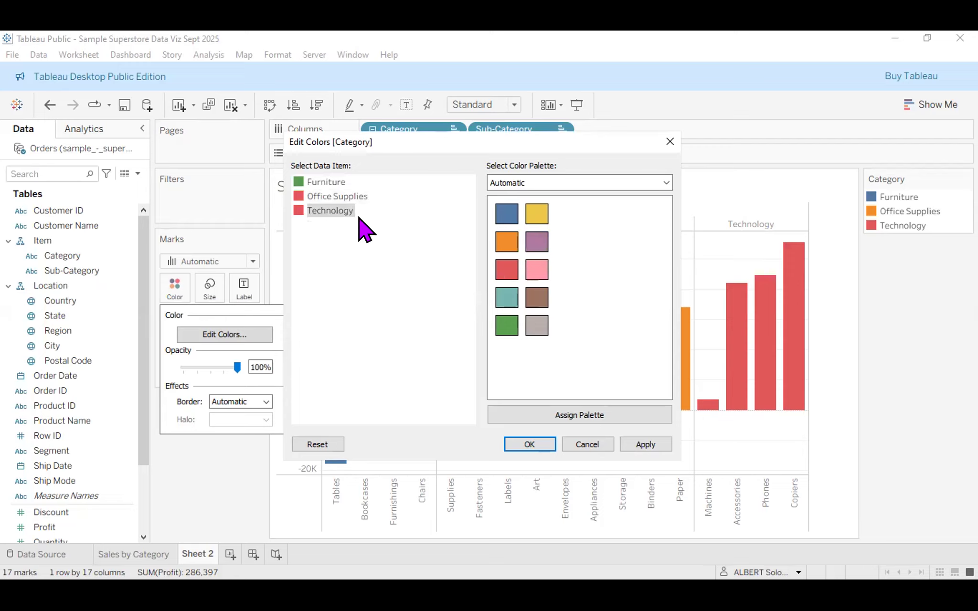
{"action": "left_click", "coordinate": [536, 272]}
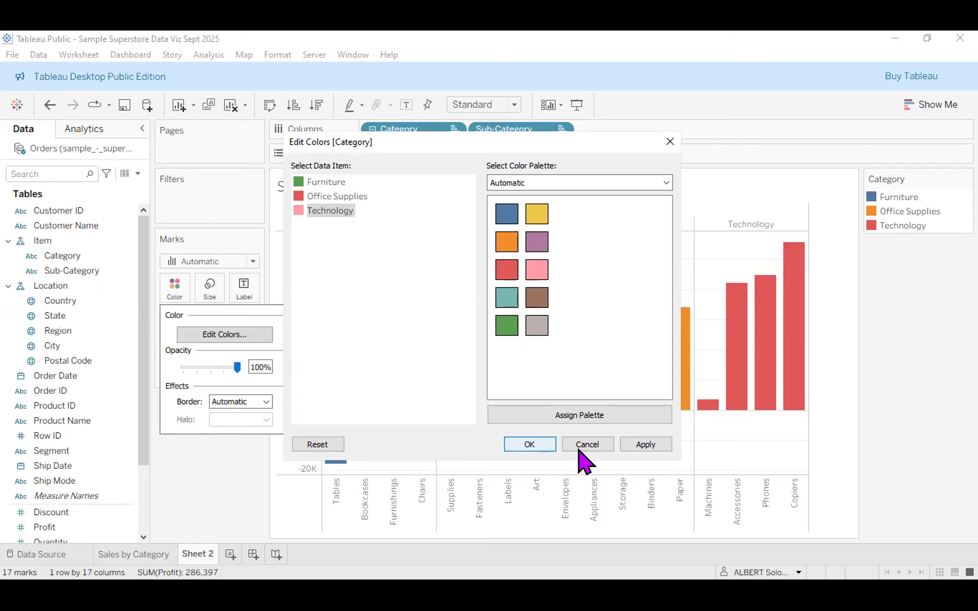
{"action": "left_click", "coordinate": [642, 445]}
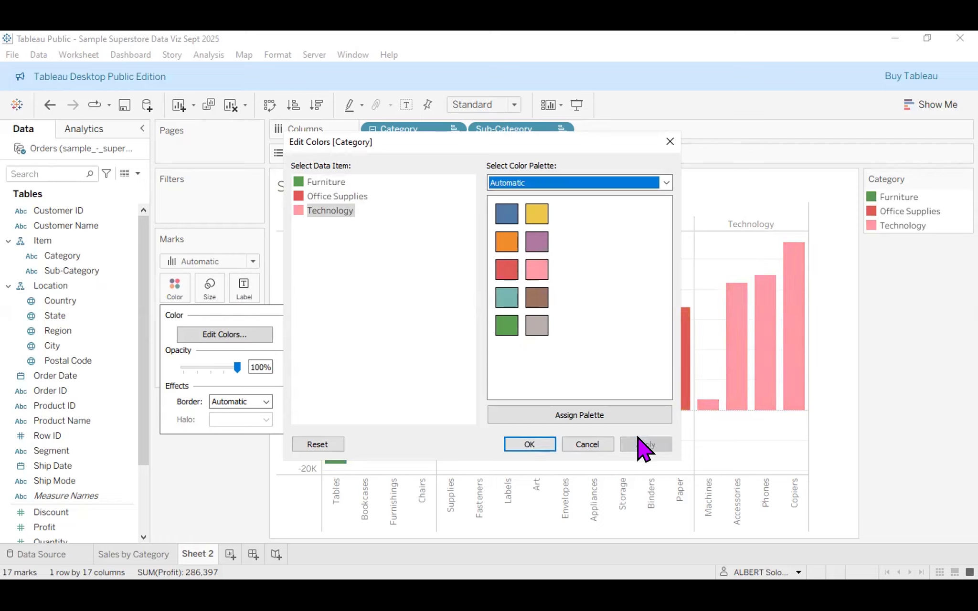
{"action": "left_click", "coordinate": [530, 444]}
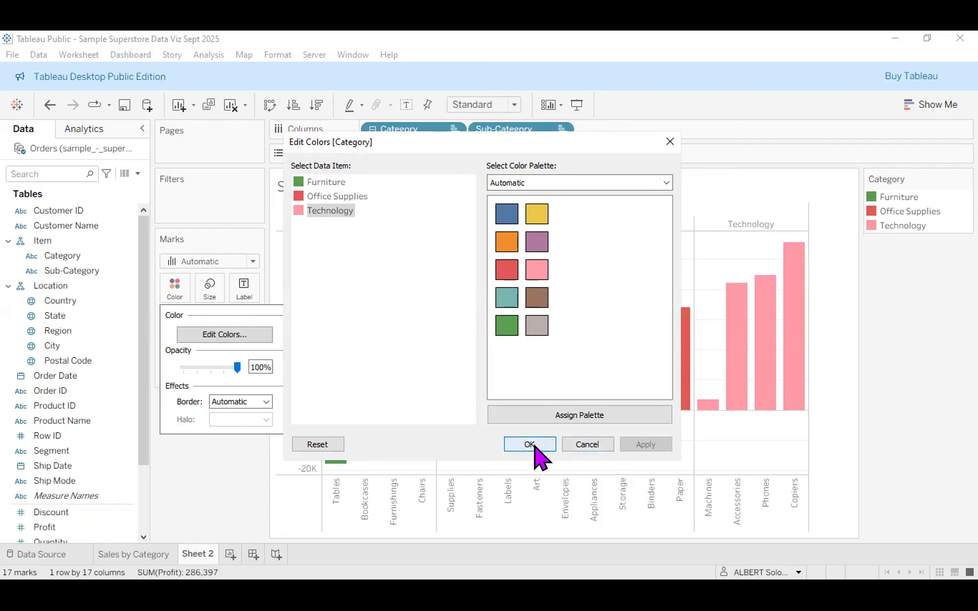
{"action": "mouse_move", "coordinate": [766, 346]}
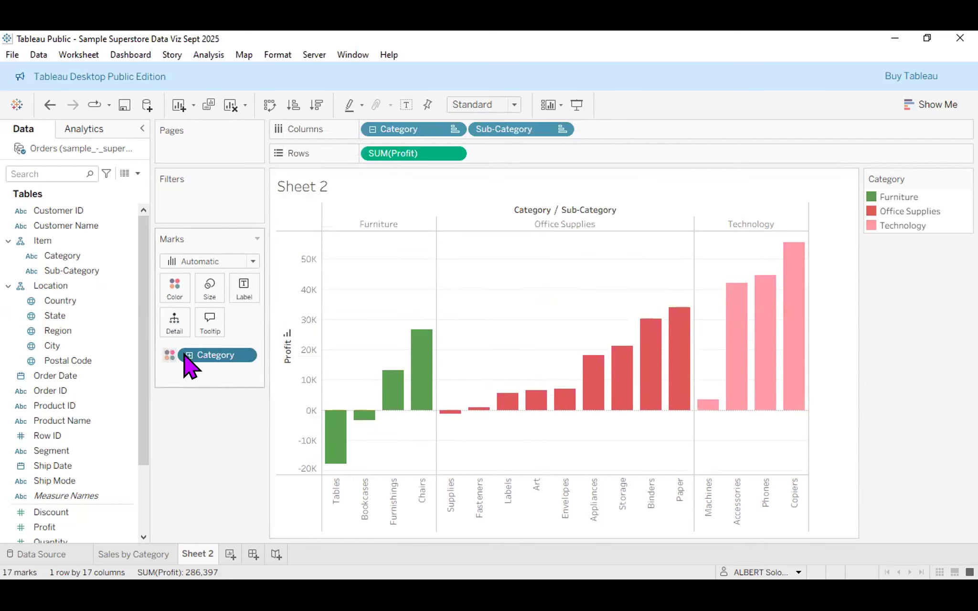
Change Technology's colour from pink to orange and apply it.
{"action": "left_click", "coordinate": [182, 289]}
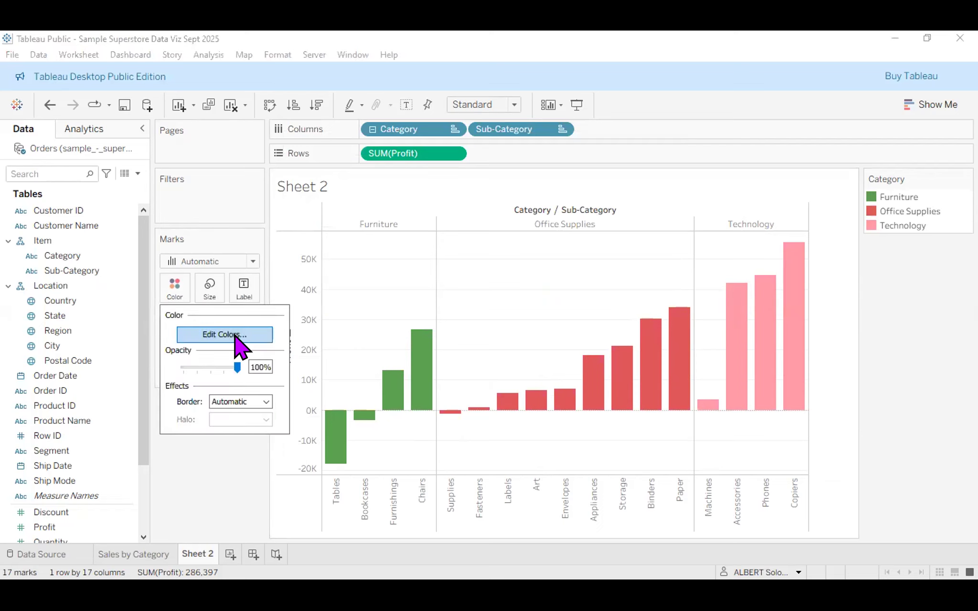
{"action": "left_click", "coordinate": [235, 334]}
{"action": "left_click", "coordinate": [316, 211]}
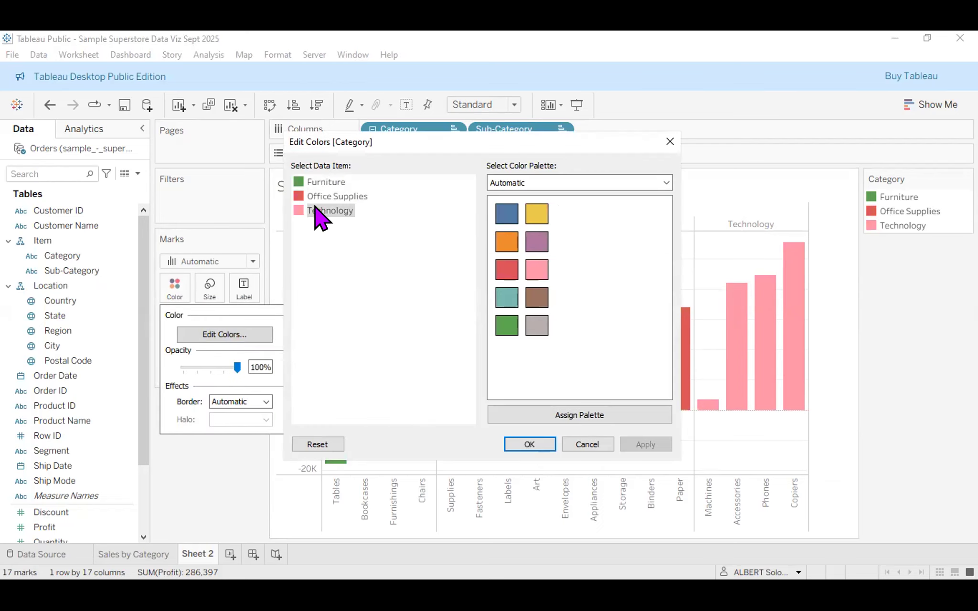
{"action": "left_click", "coordinate": [502, 246]}
{"action": "left_click", "coordinate": [638, 445]}
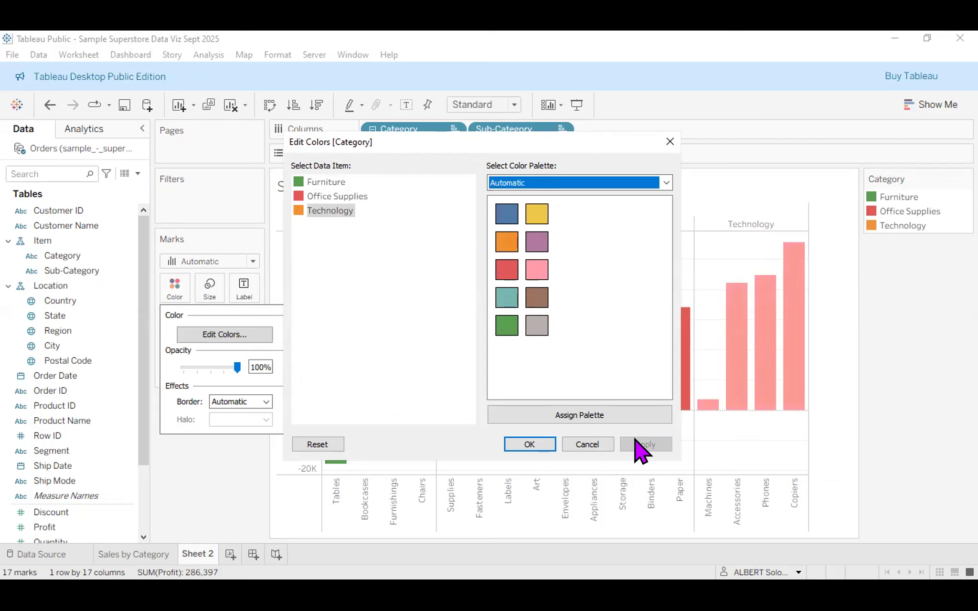
{"action": "left_click", "coordinate": [506, 445]}
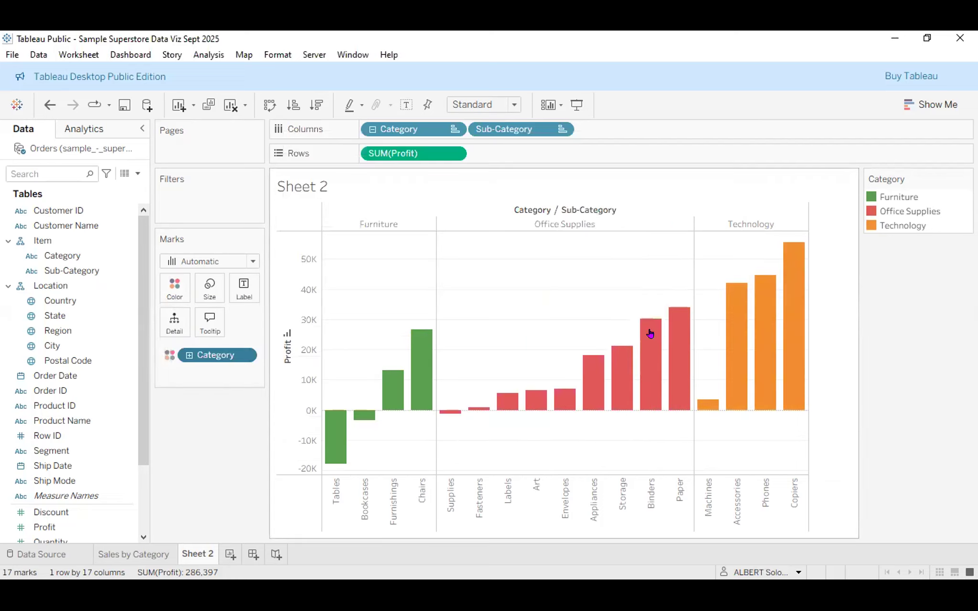
{"action": "mouse_move", "coordinate": [679, 334]}
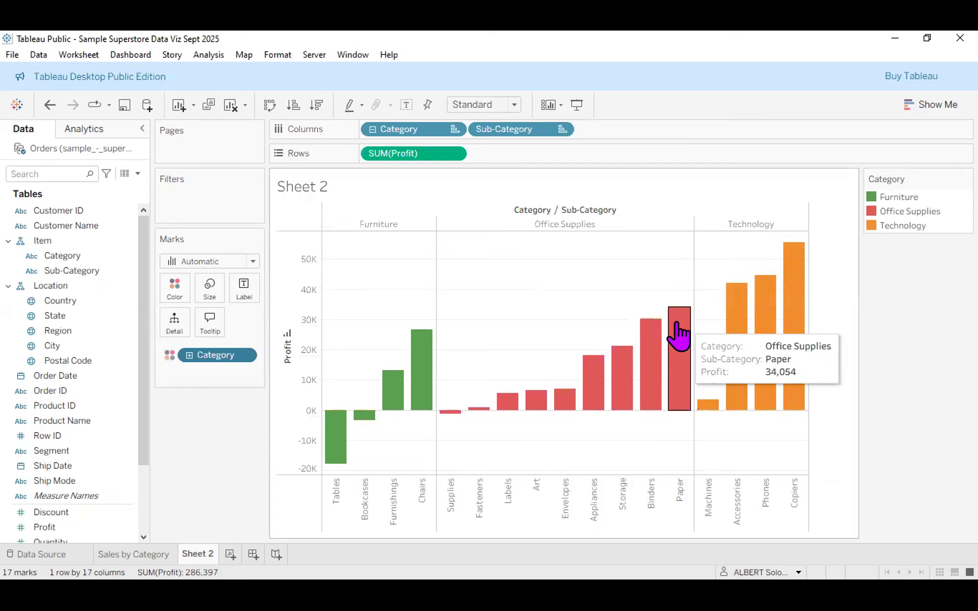
Set the bar border effect to black so every profit bar is outlined.
{"action": "left_click", "coordinate": [174, 289]}
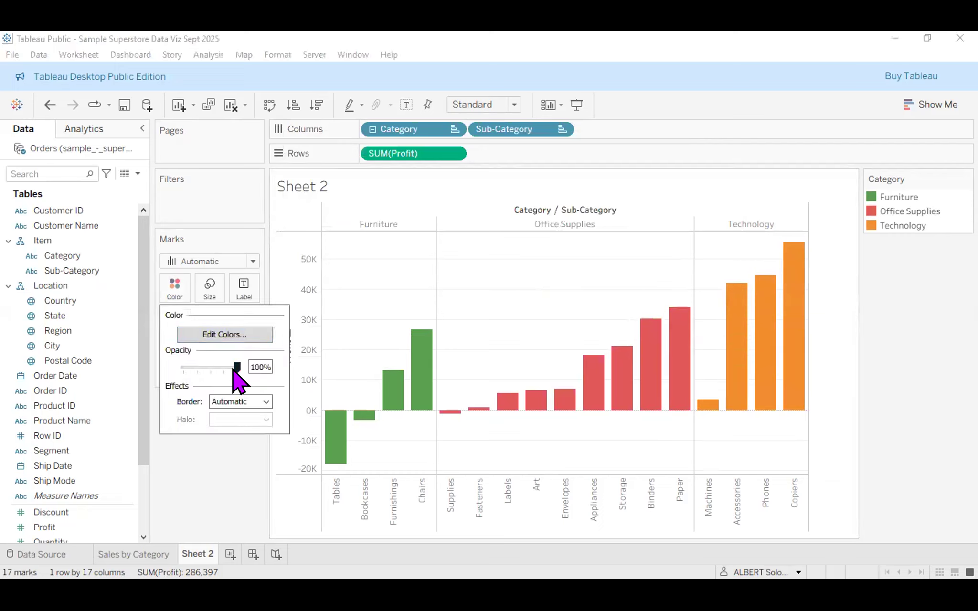
{"action": "left_click_drag", "start_coordinate": [234, 369], "coordinate": [242, 389]}
{"action": "left_click", "coordinate": [266, 402]}
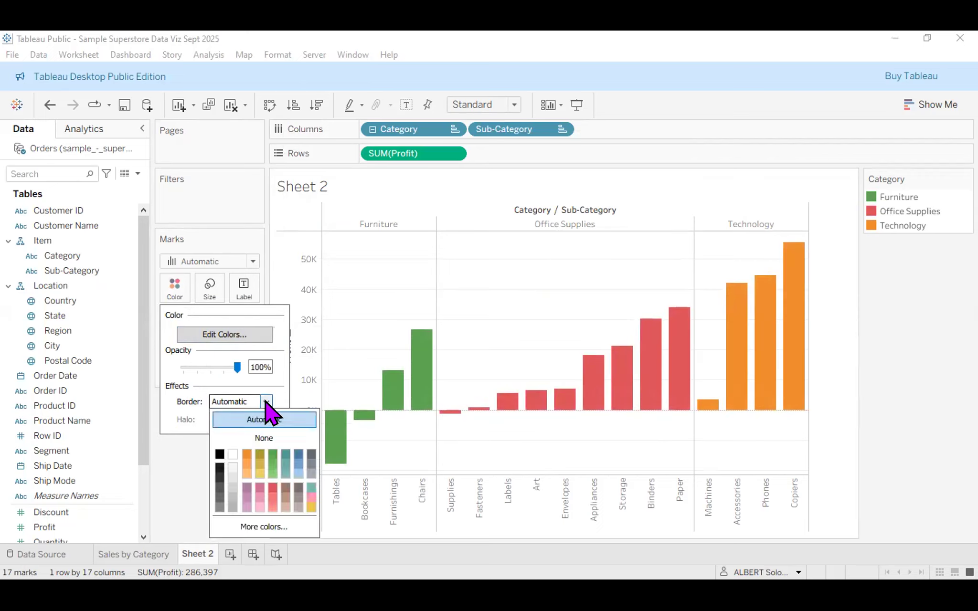
{"action": "left_click", "coordinate": [219, 455]}
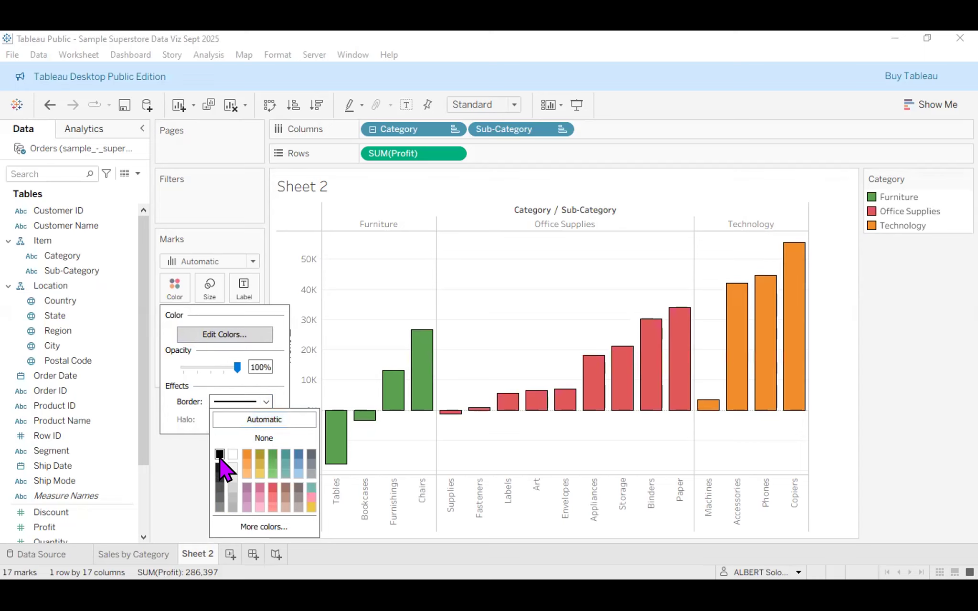
{"action": "left_click", "coordinate": [231, 455]}
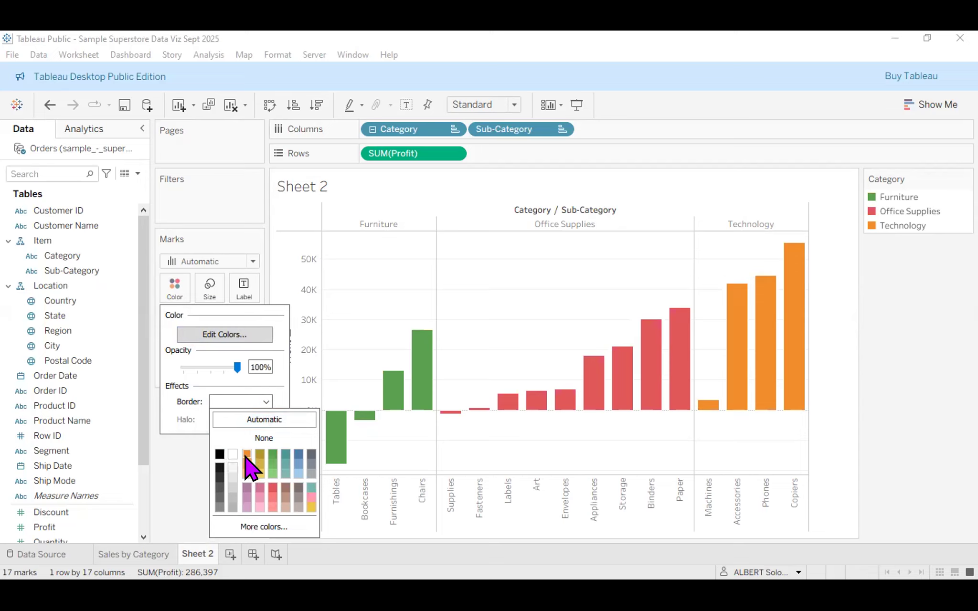
{"action": "left_click", "coordinate": [296, 453]}
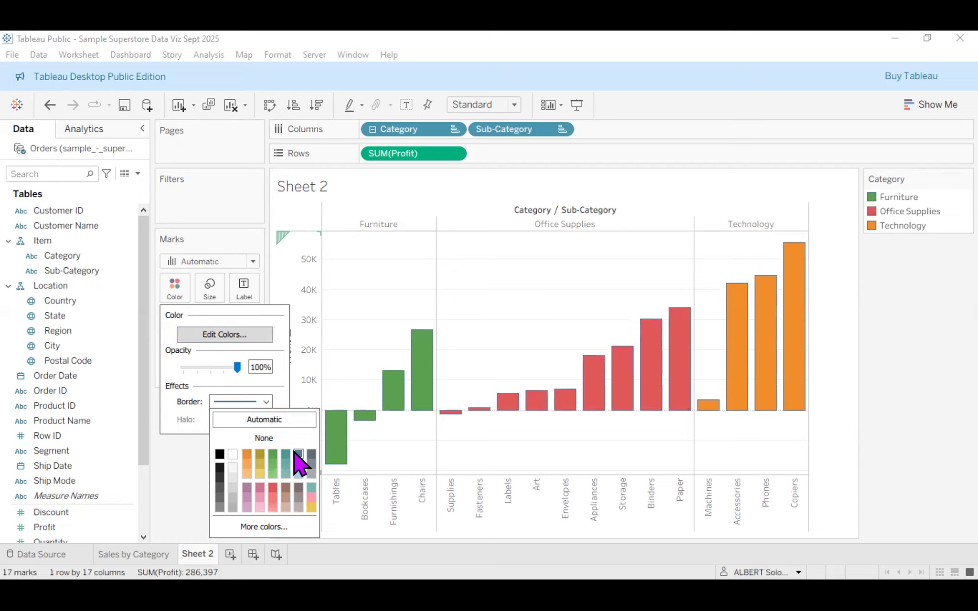
{"action": "left_click", "coordinate": [220, 454]}
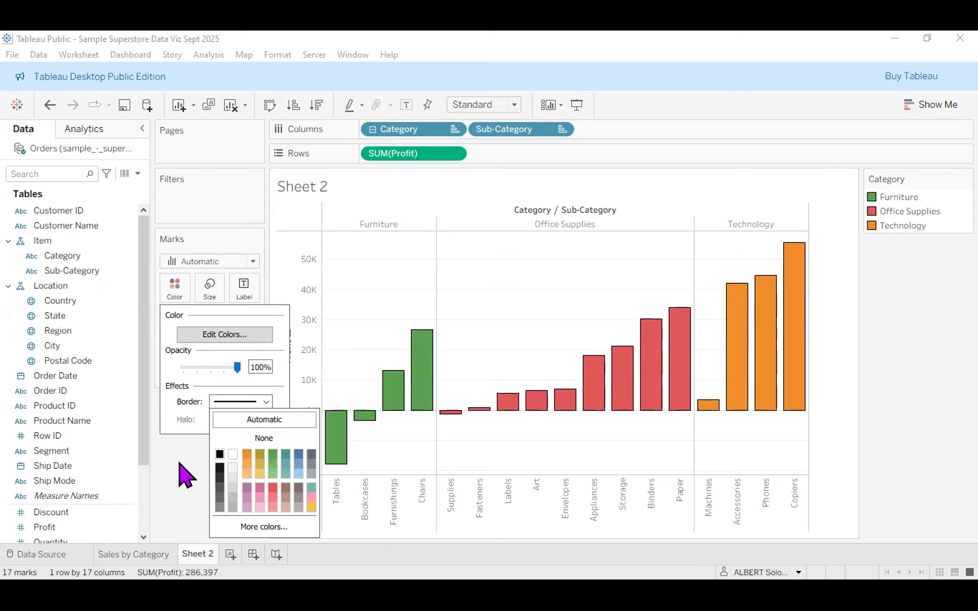
{"action": "left_click", "coordinate": [186, 479]}
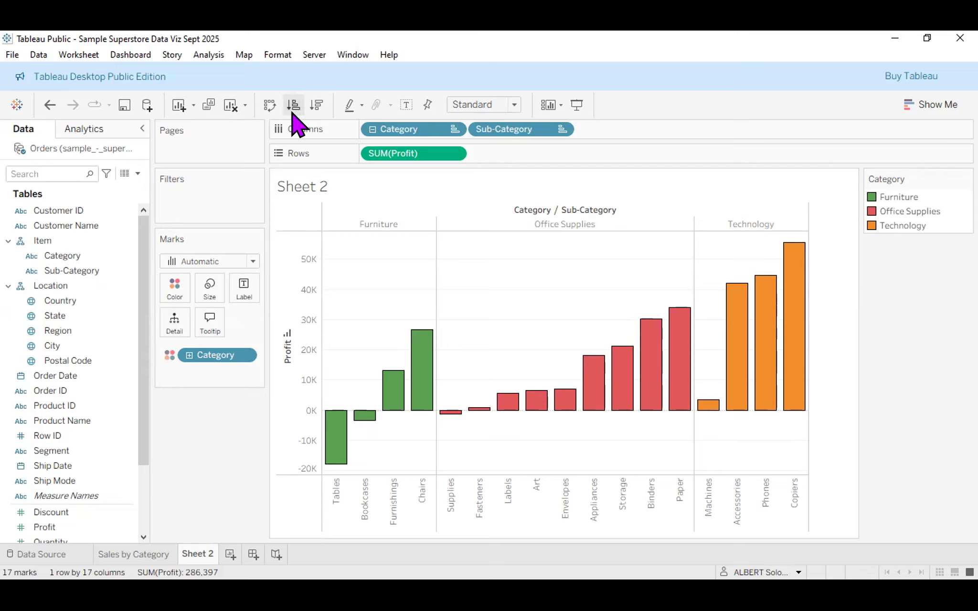
Sort the profit bars descending within each category, then go to the Sales by Category sheet.
{"action": "left_click", "coordinate": [319, 107]}
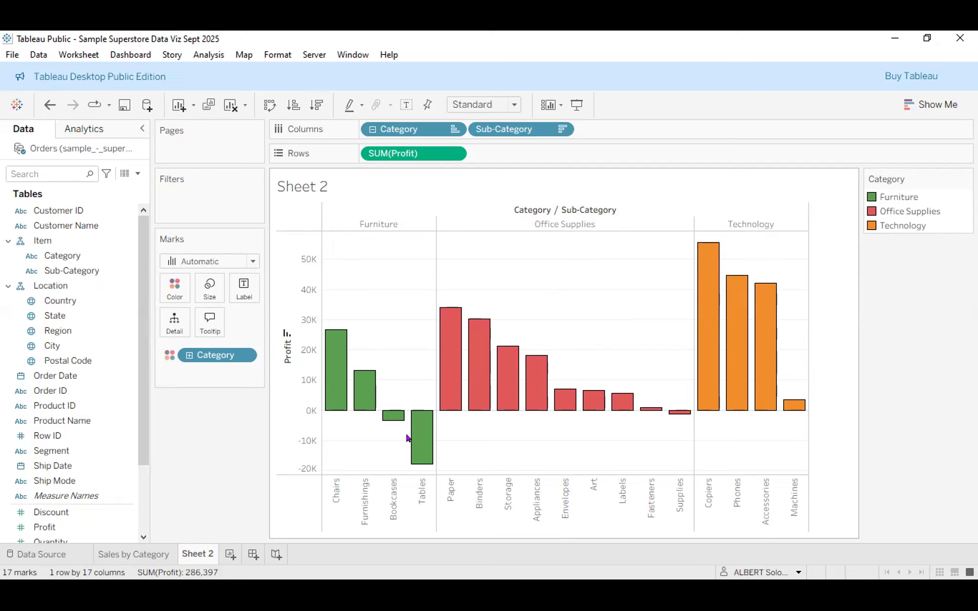
{"action": "left_click", "coordinate": [164, 558]}
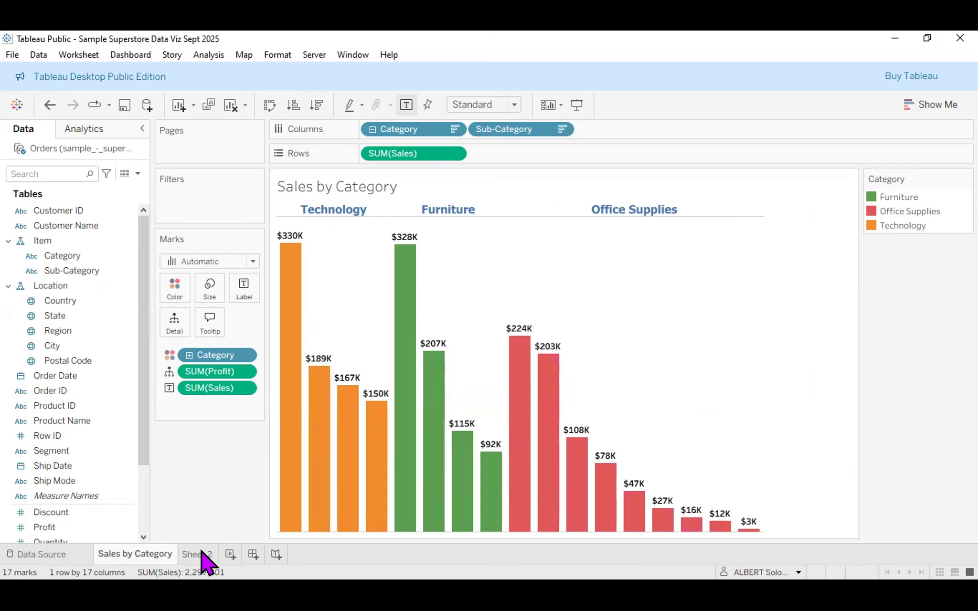
Compare Sales by Category with Sheet 2, ending on Sheet 2's outlined sub-category profit bars.
{"action": "mouse_move", "coordinate": [402, 347]}
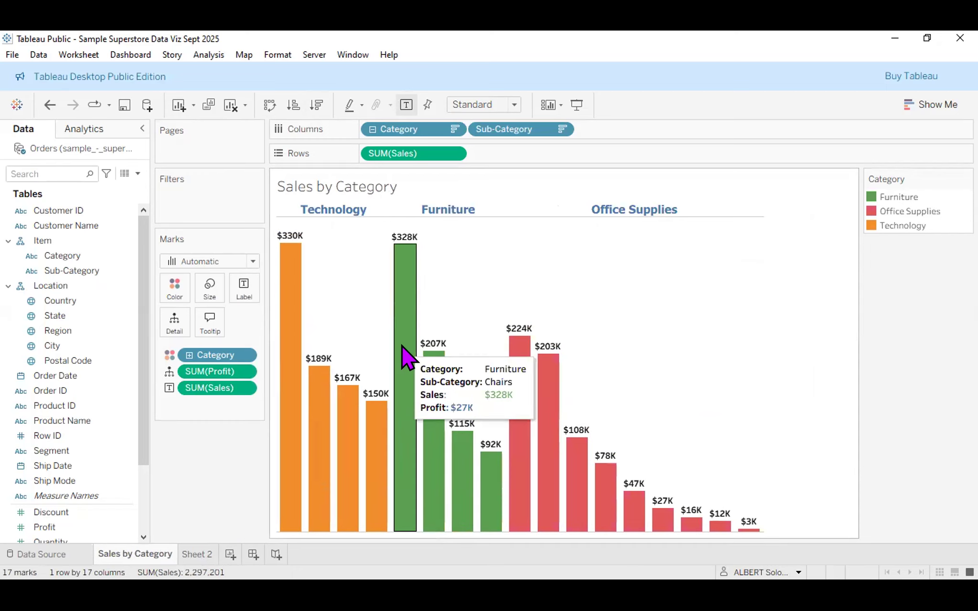
{"action": "left_click", "coordinate": [193, 555]}
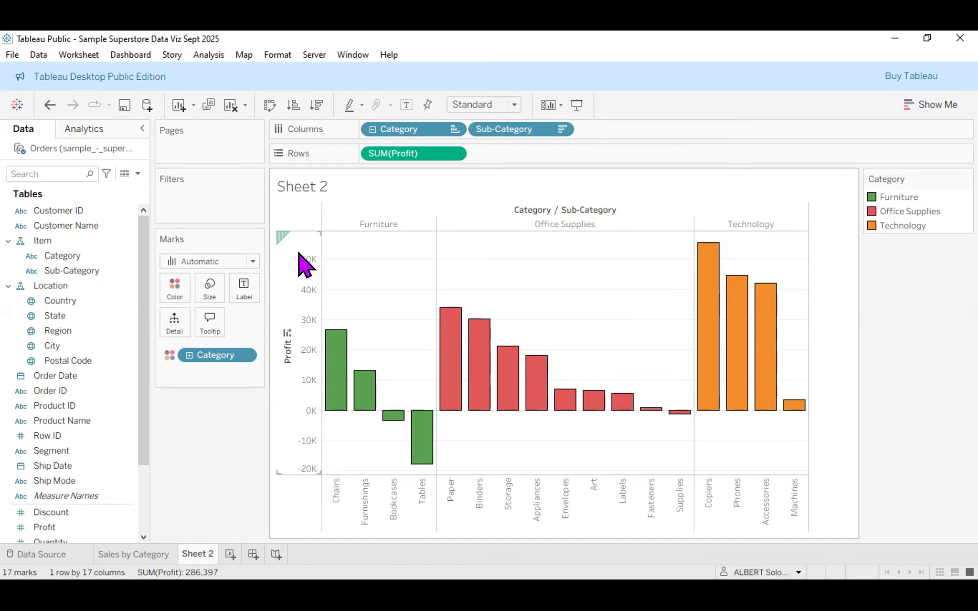
{"action": "mouse_move", "coordinate": [332, 343]}
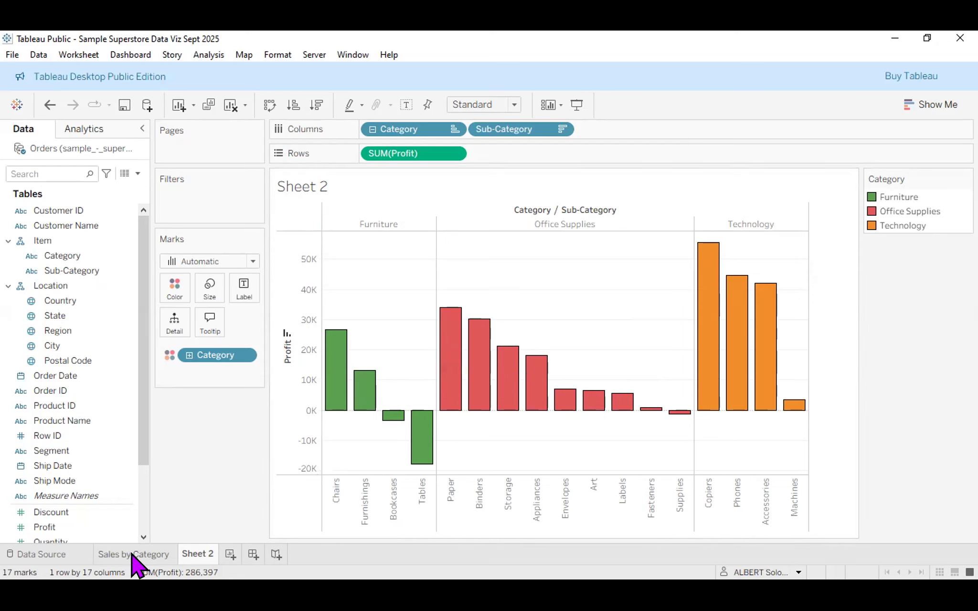
{"action": "left_click", "coordinate": [133, 555]}
{"action": "mouse_move", "coordinate": [601, 463]}
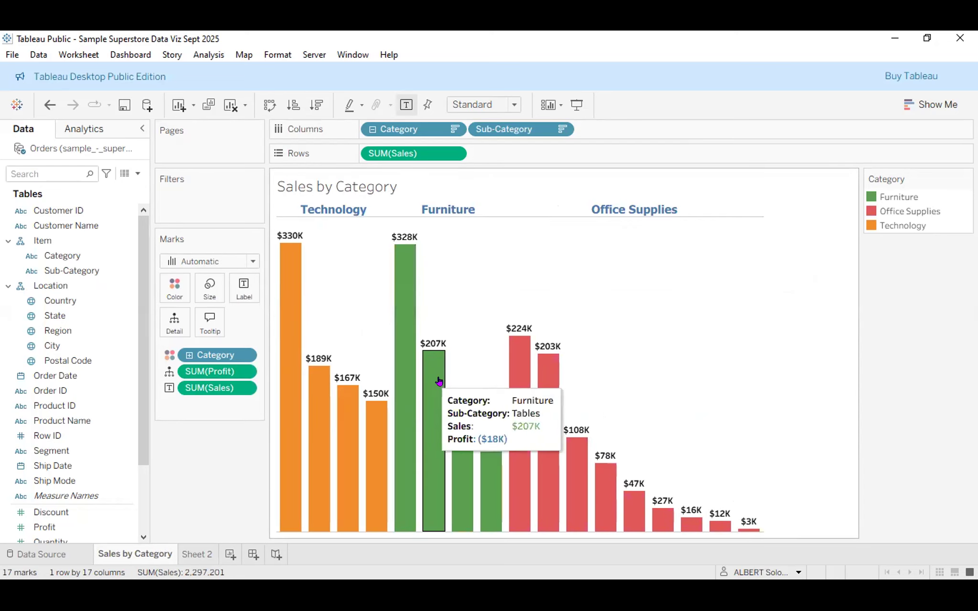
{"action": "left_click", "coordinate": [195, 554]}
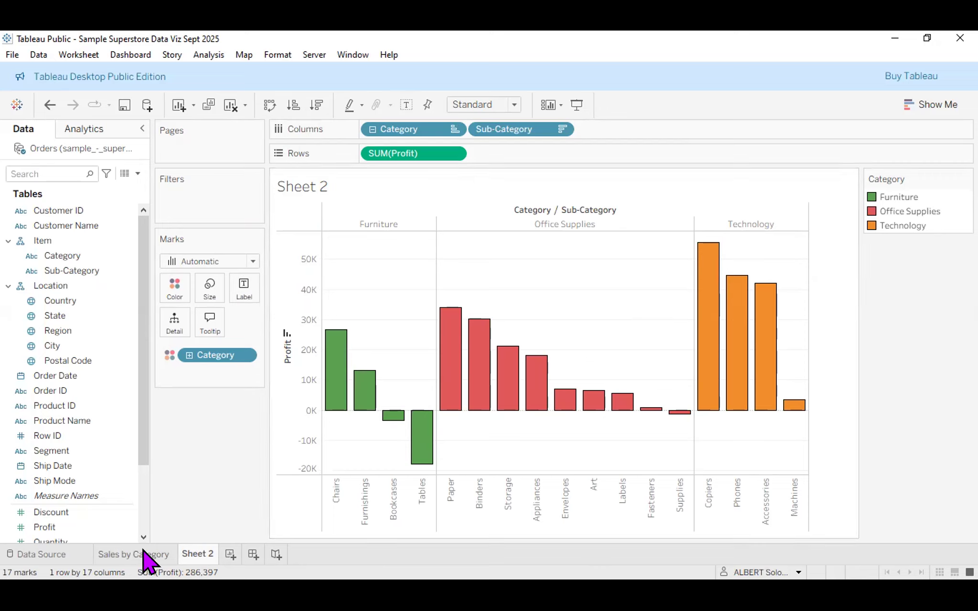
{"action": "mouse_move", "coordinate": [142, 551]}
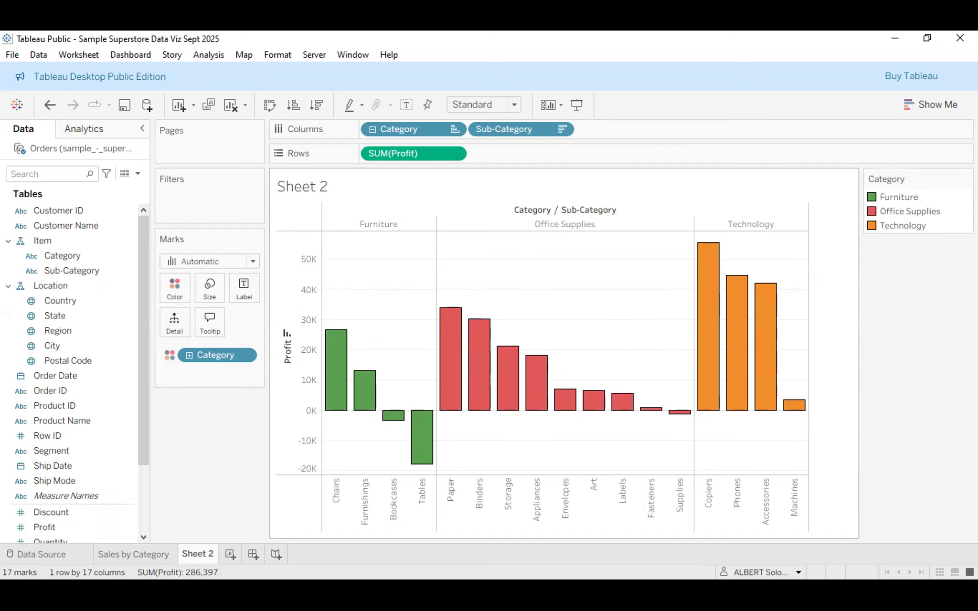
{"action": "left_click", "coordinate": [138, 553]}
{"action": "mouse_move", "coordinate": [437, 438]}
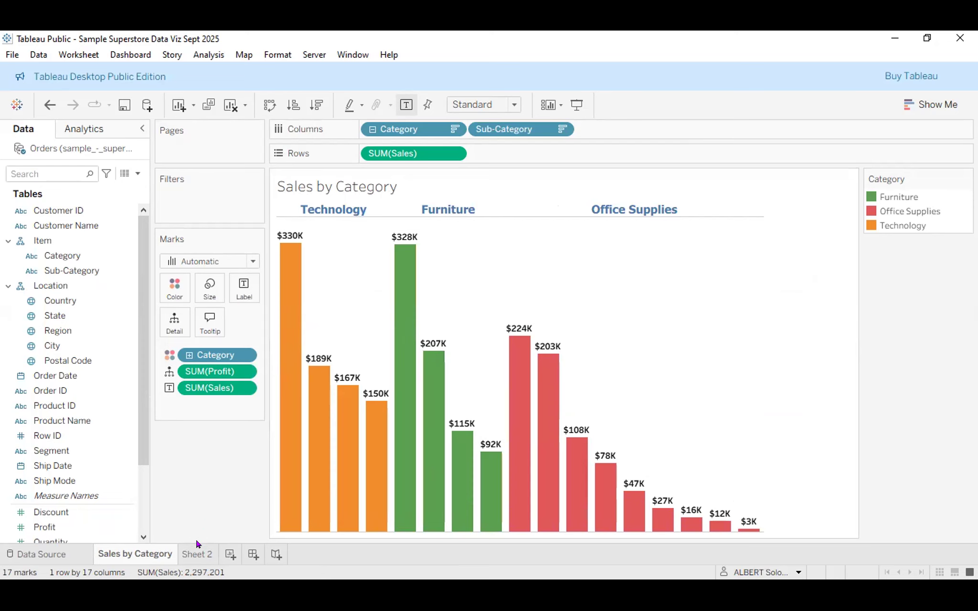
{"action": "left_click", "coordinate": [196, 553]}
{"action": "mouse_move", "coordinate": [195, 553]}
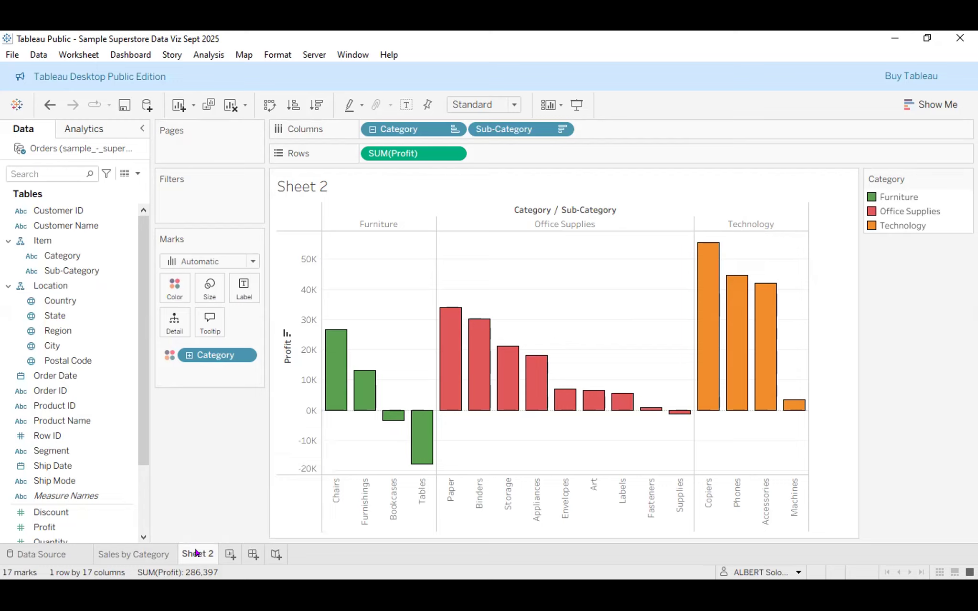
Put Profit on the Label card so the bars read from Copiers 55,618 to Tables -17,725.
{"action": "scroll", "coordinate": [67, 508], "scroll_direction": "down", "scroll_amount": 2}
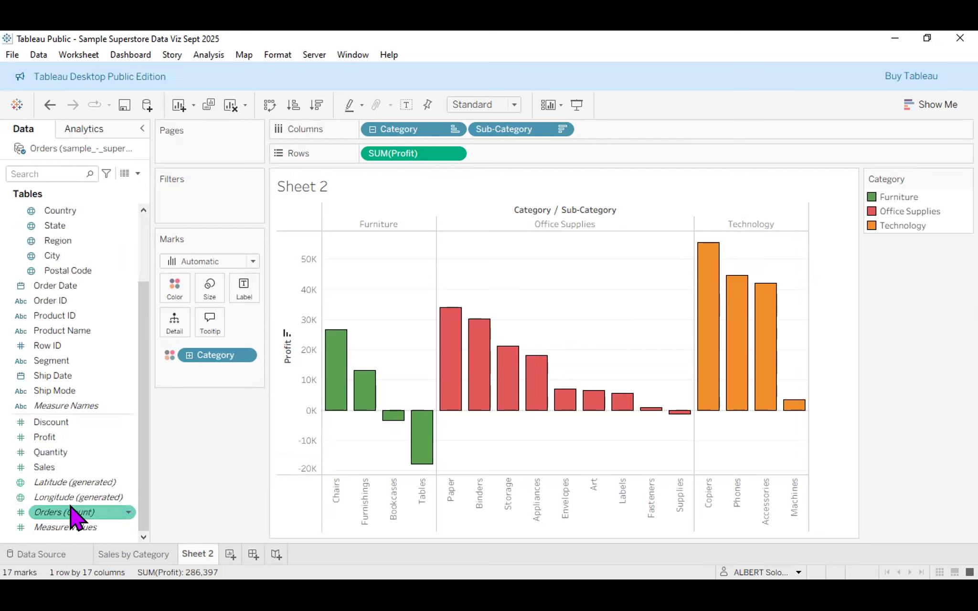
{"action": "left_click_drag", "start_coordinate": [71, 436], "coordinate": [245, 285]}
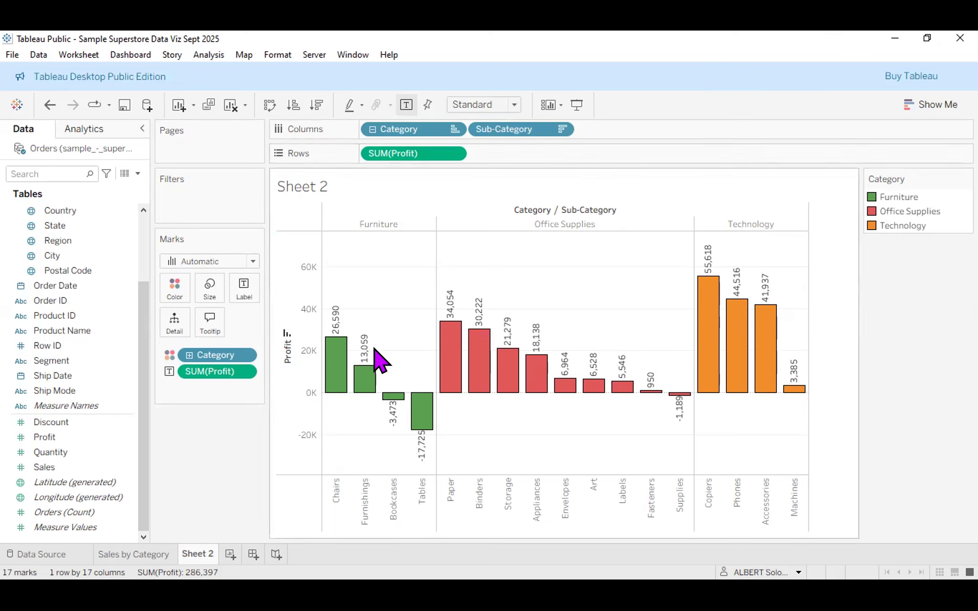
{"action": "mouse_move", "coordinate": [337, 315]}
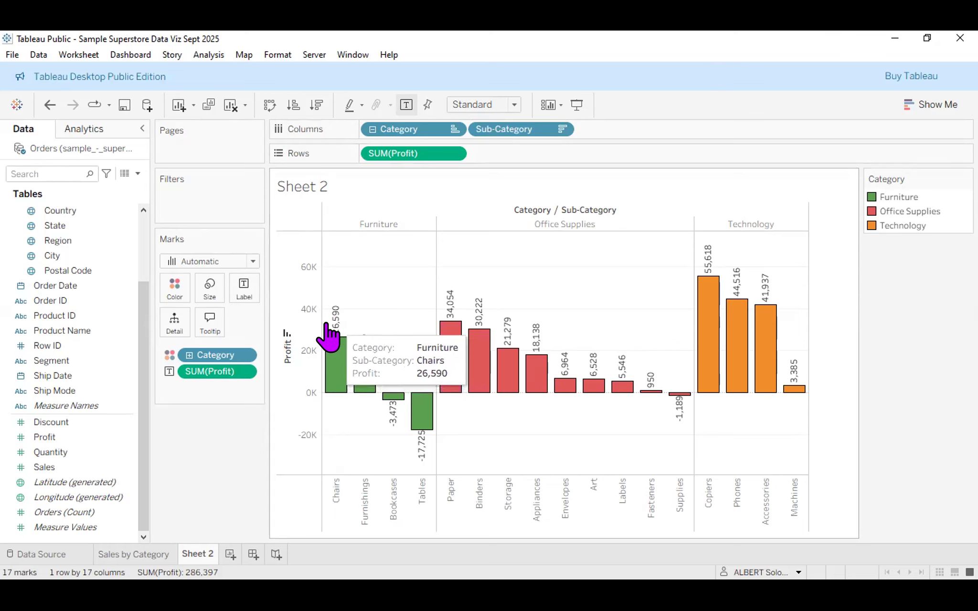
Open Format from the Chairs bar and list the Category, Sub-Category and SUM(Profit) fields.
{"action": "right_click", "coordinate": [335, 326]}
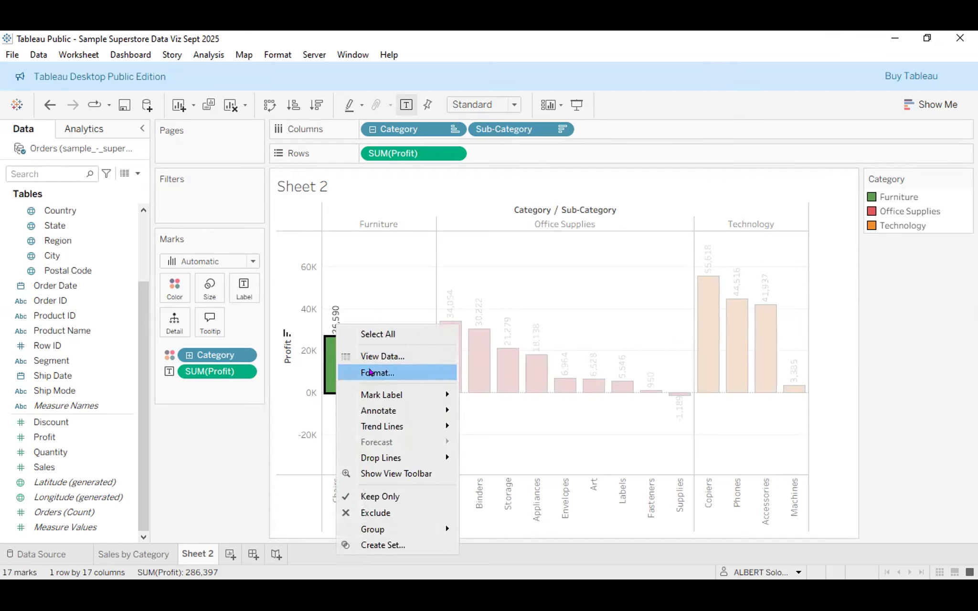
{"action": "left_click", "coordinate": [370, 372]}
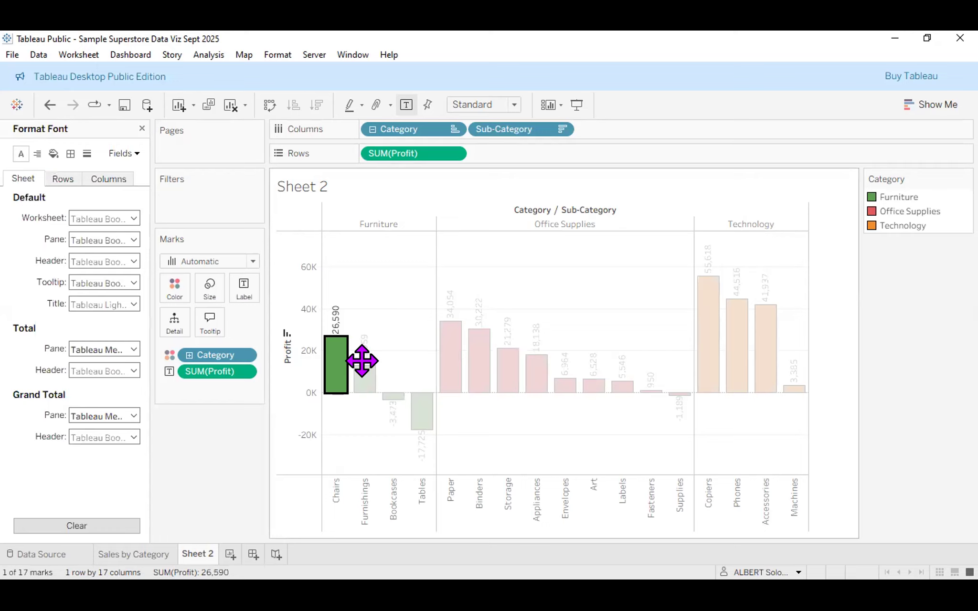
{"action": "left_click", "coordinate": [130, 152]}
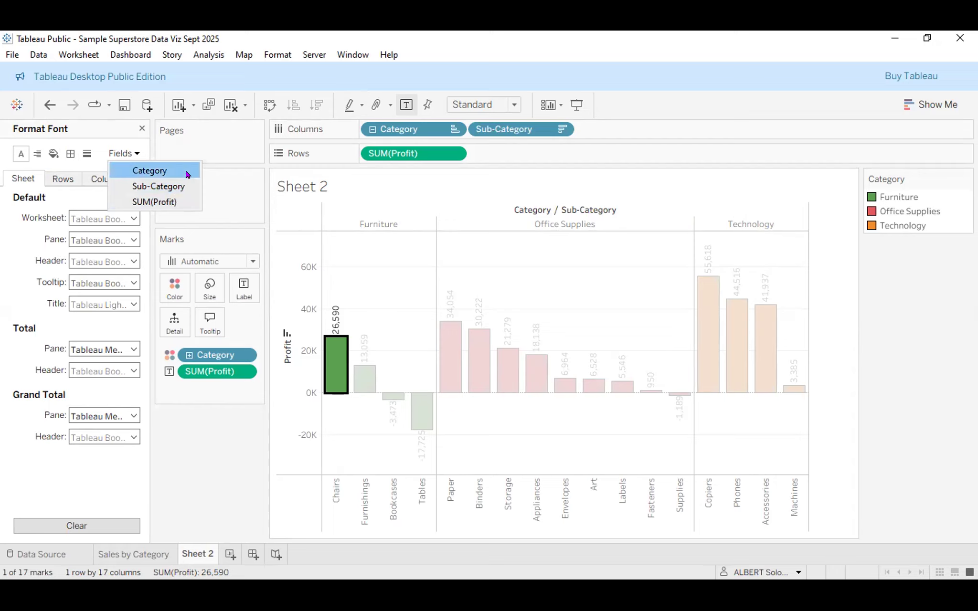
Format the SUM(Profit) labels as custom currency with 0 decimals, shown in thousands (K).
{"action": "left_click", "coordinate": [164, 202]}
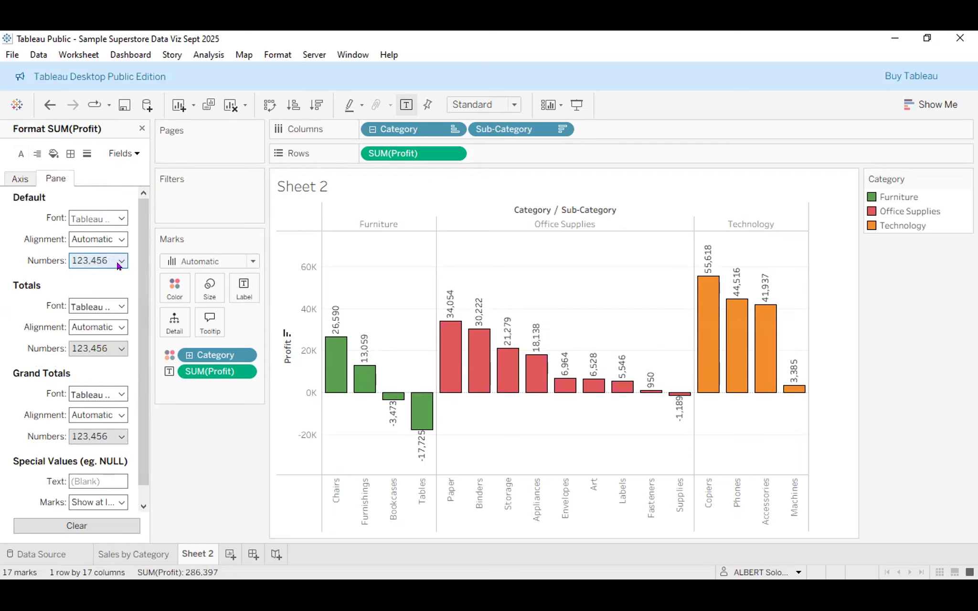
{"action": "left_click", "coordinate": [118, 263]}
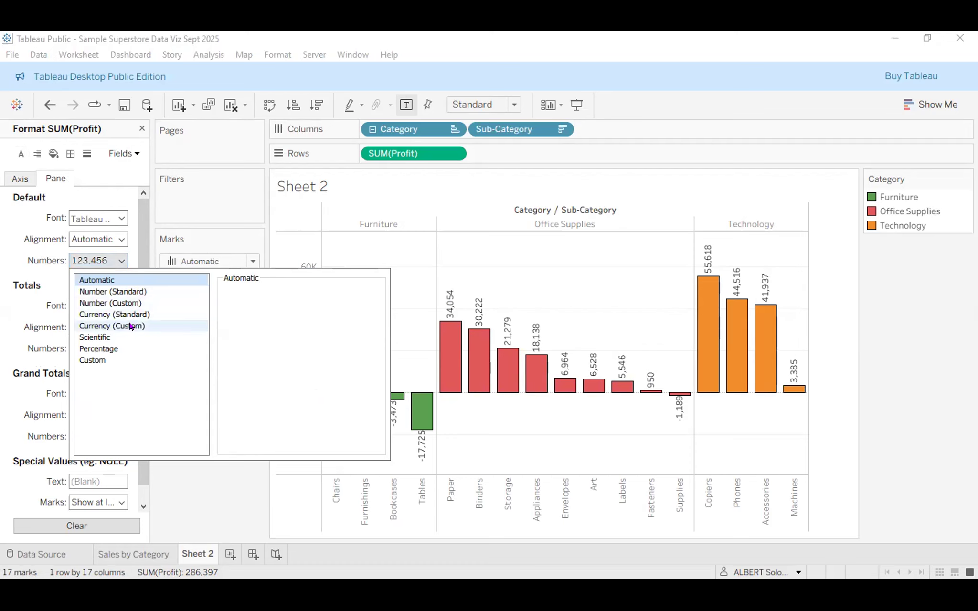
{"action": "left_click", "coordinate": [130, 327]}
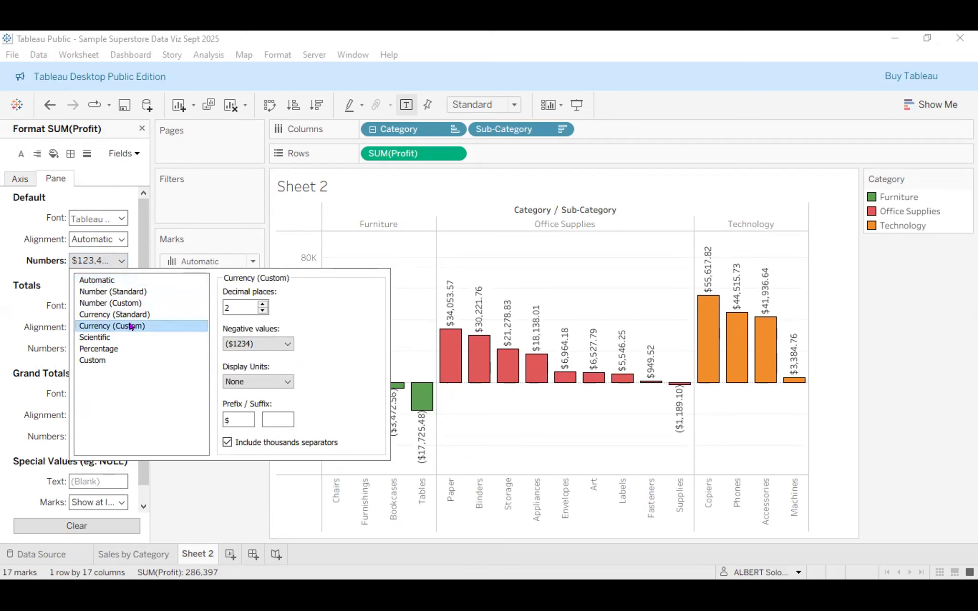
{"action": "double_click", "coordinate": [261, 311]}
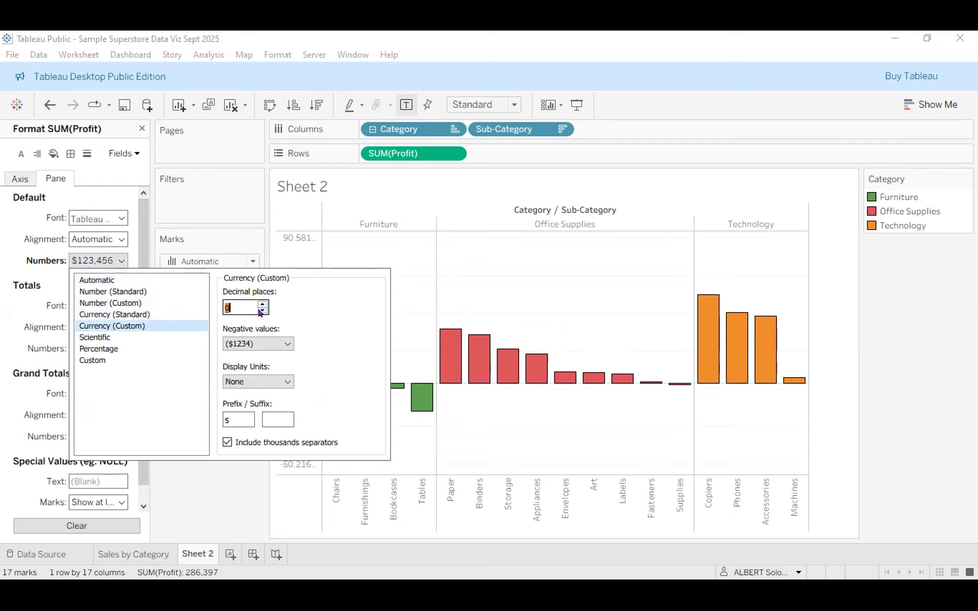
{"action": "left_click", "coordinate": [280, 382]}
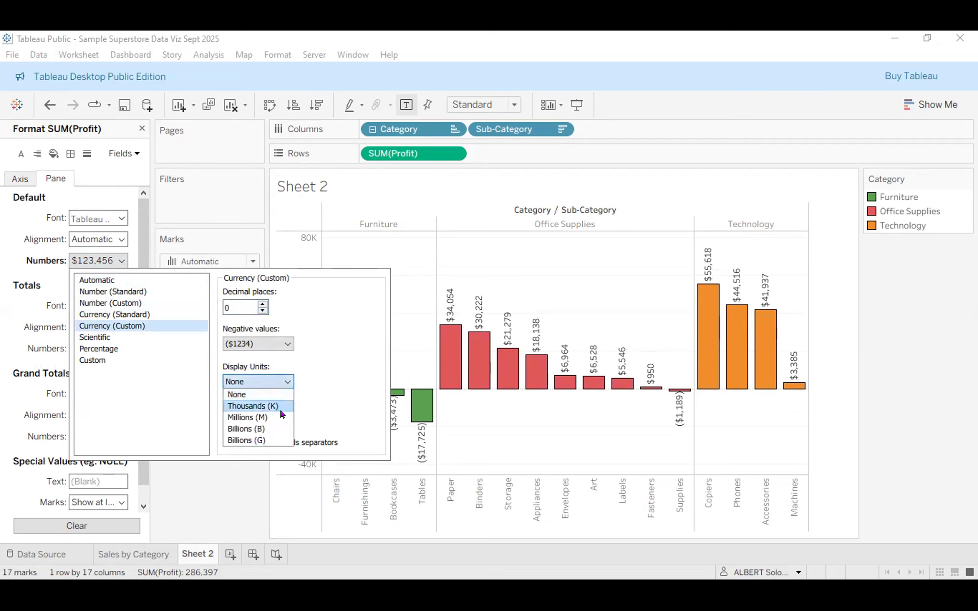
{"action": "left_click", "coordinate": [253, 406]}
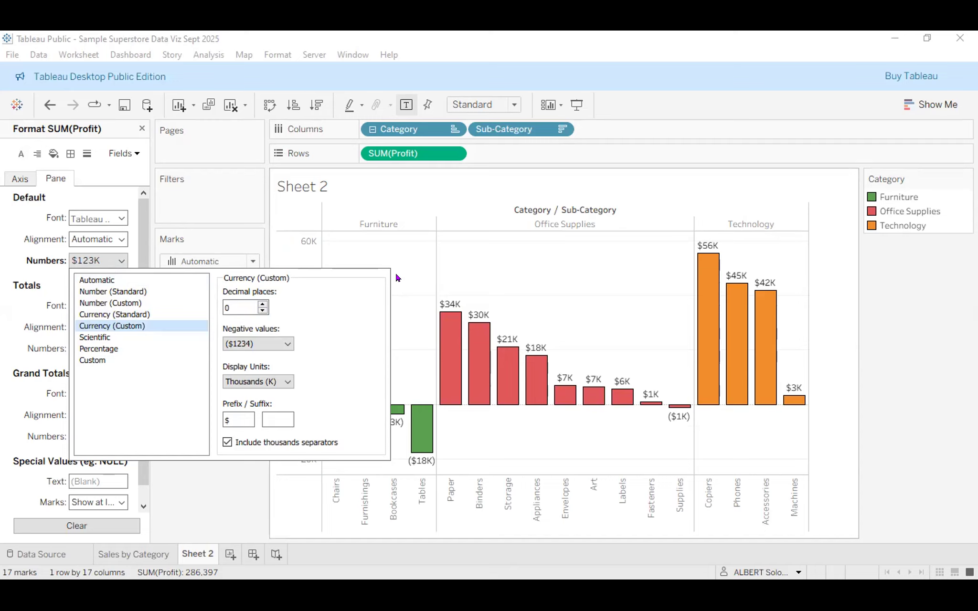
{"action": "left_click", "coordinate": [395, 272]}
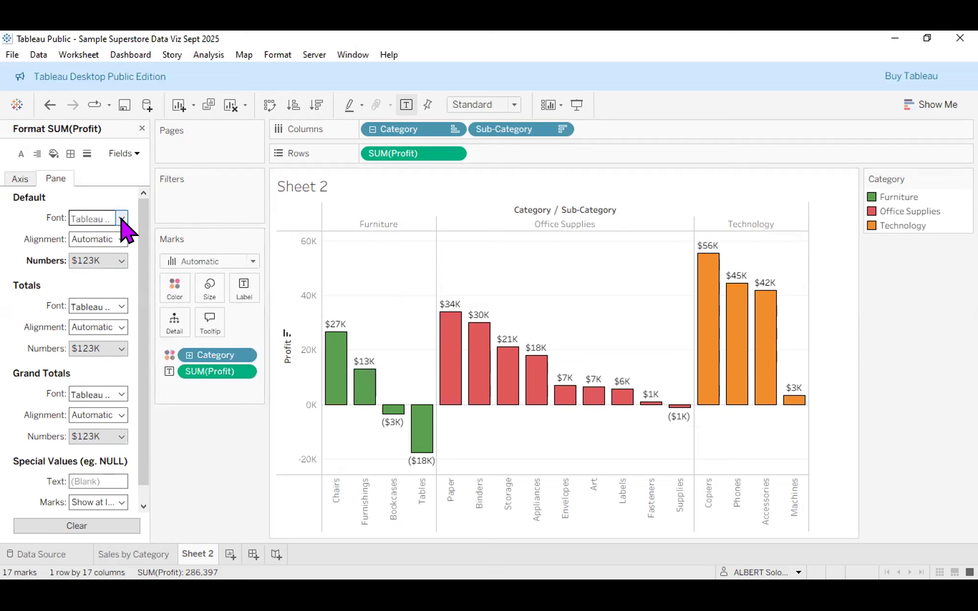
Set the profit labels' default font to Tableau Bold, black, size 8, without italics.
{"action": "left_click", "coordinate": [96, 221]}
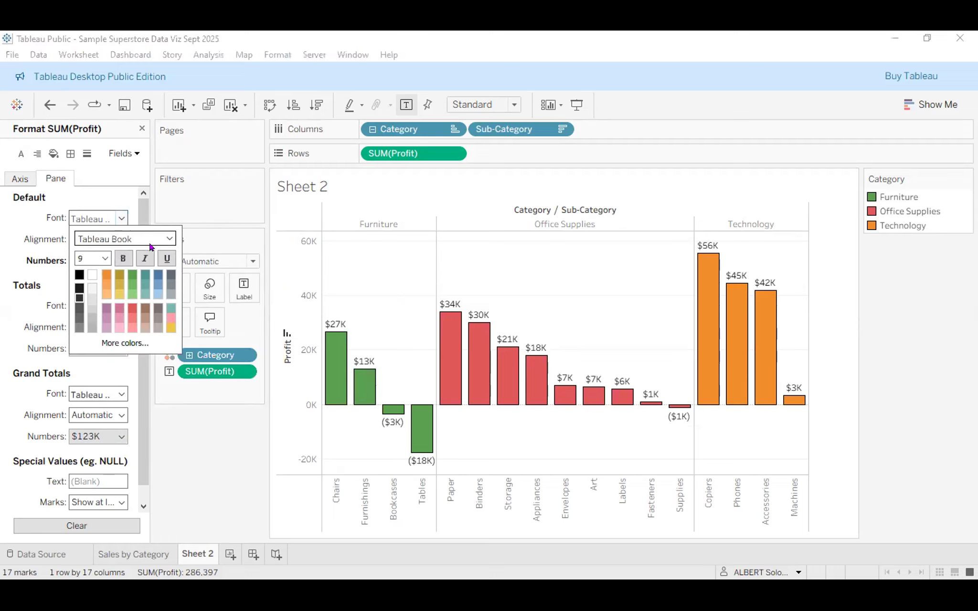
{"action": "left_click", "coordinate": [169, 239]}
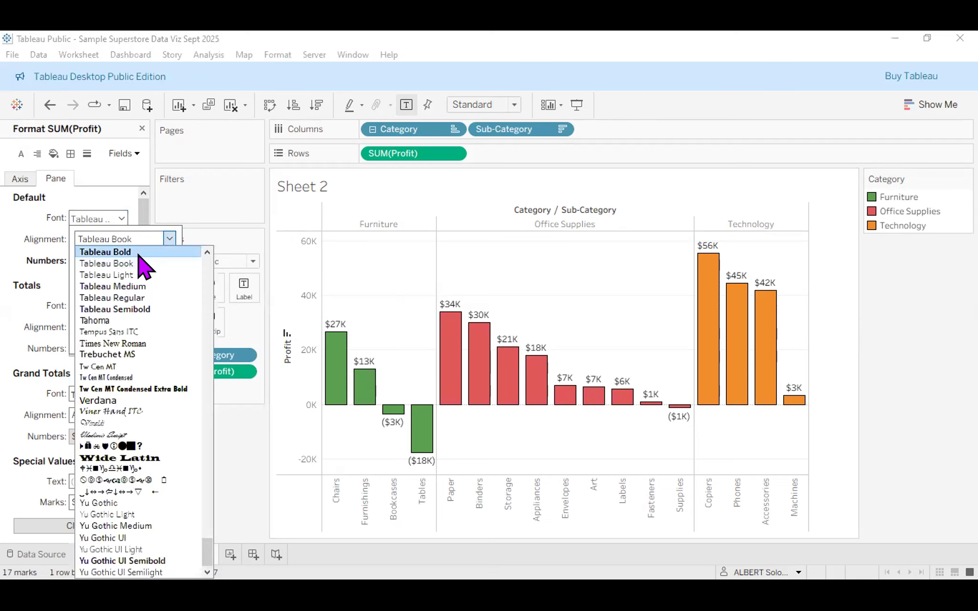
{"action": "left_click", "coordinate": [139, 255]}
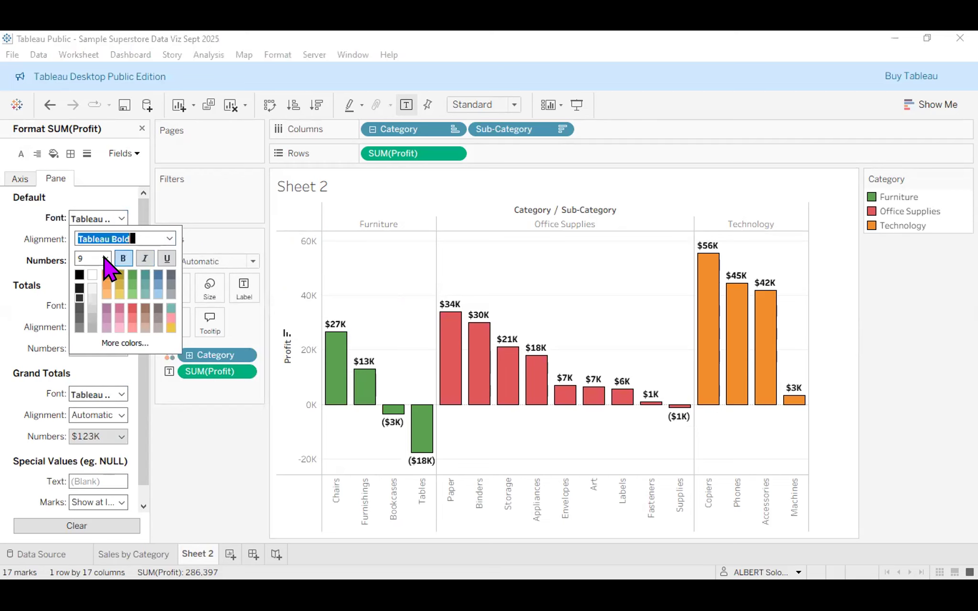
{"action": "left_click", "coordinate": [78, 276]}
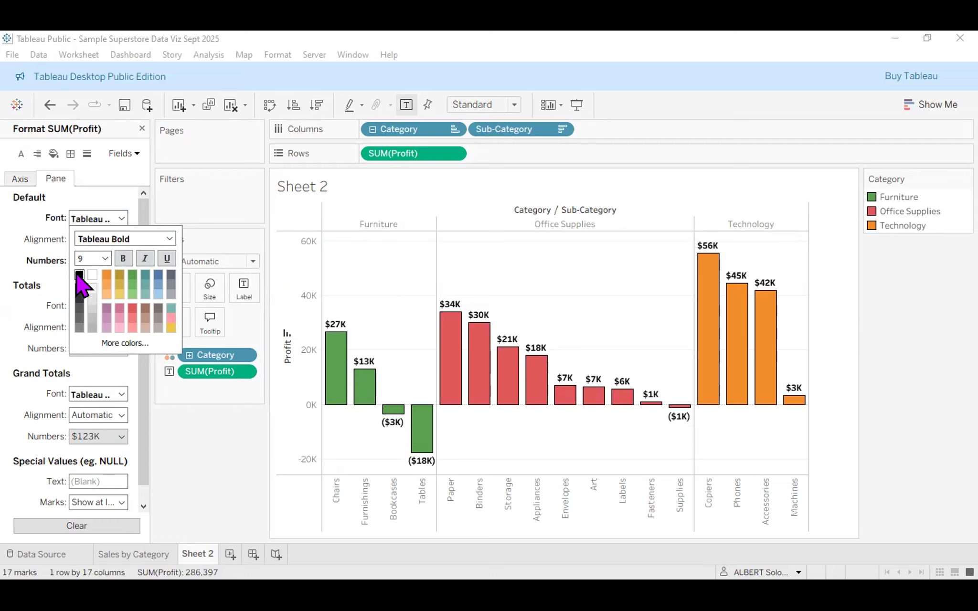
{"action": "left_click", "coordinate": [105, 258]}
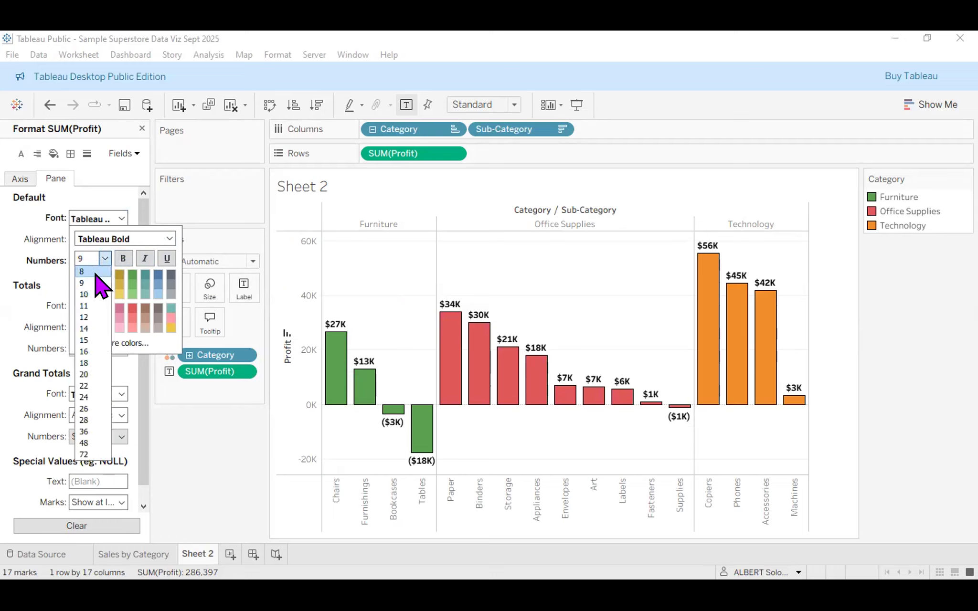
{"action": "left_click", "coordinate": [96, 273]}
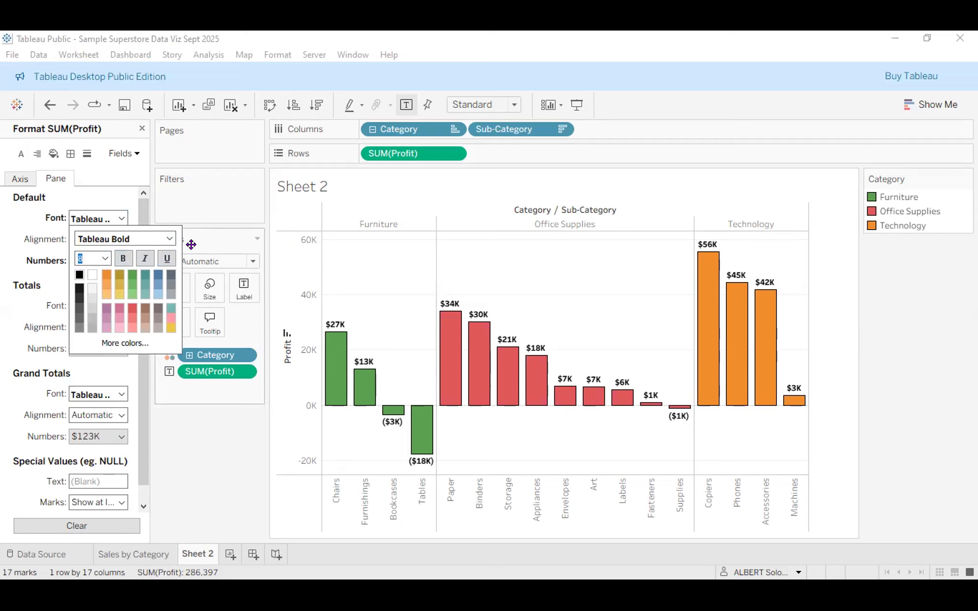
{"action": "left_click", "coordinate": [145, 259]}
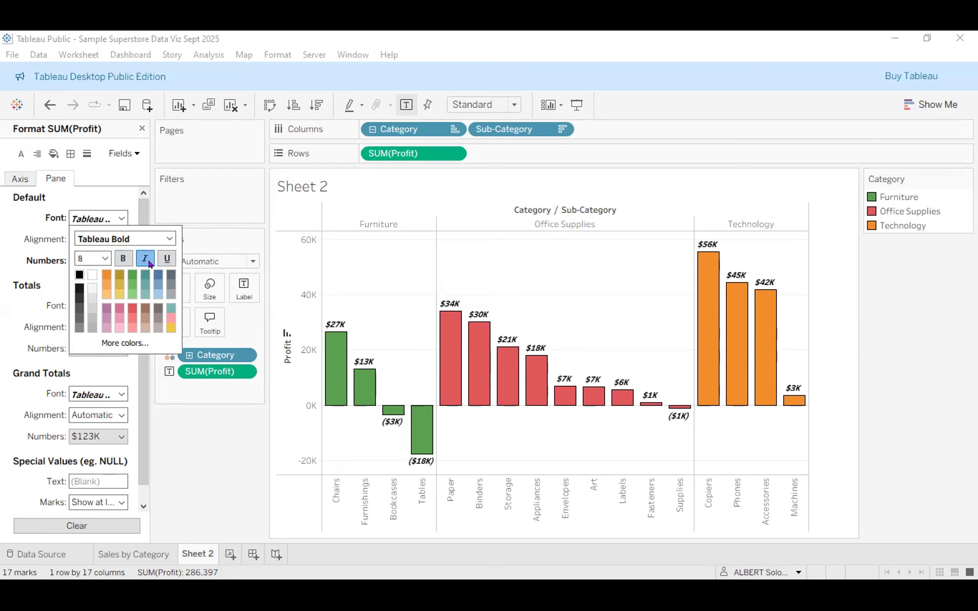
{"action": "left_click", "coordinate": [148, 262]}
{"action": "left_click", "coordinate": [198, 445]}
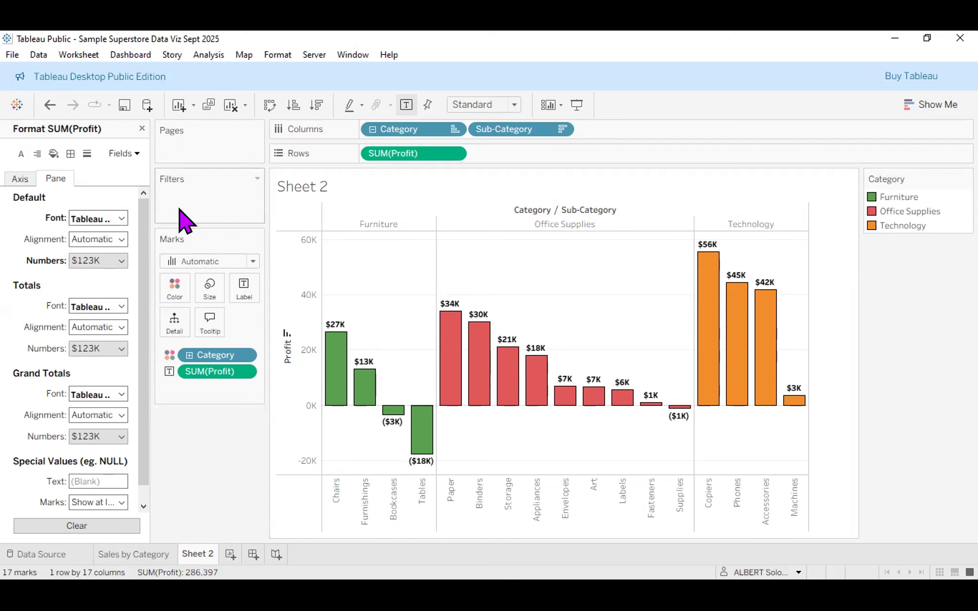
{"action": "left_click", "coordinate": [135, 154]}
Give the Sub-Category headers a Tableau Medium default font at size 10.
{"action": "left_click", "coordinate": [147, 187]}
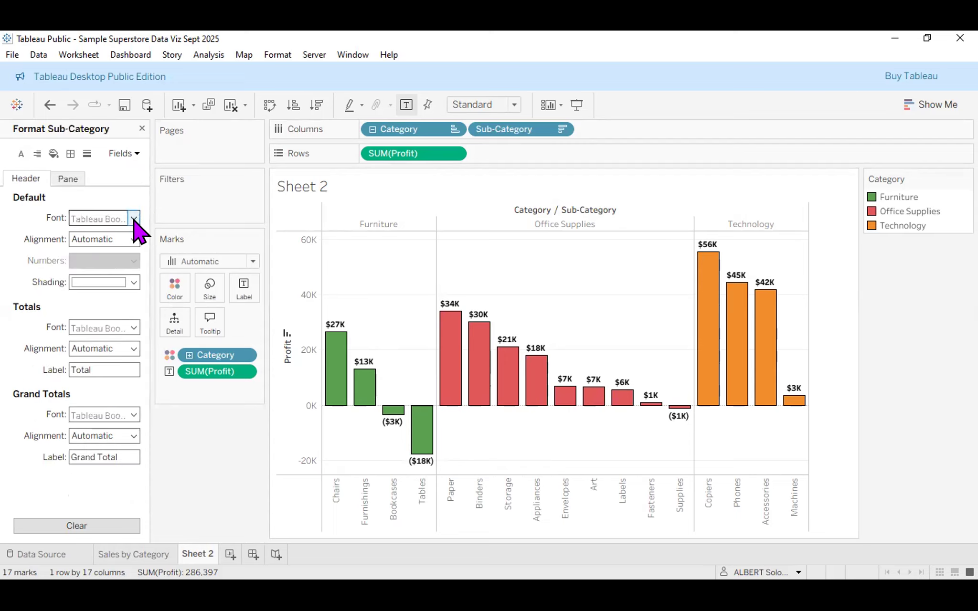
{"action": "left_click", "coordinate": [134, 218]}
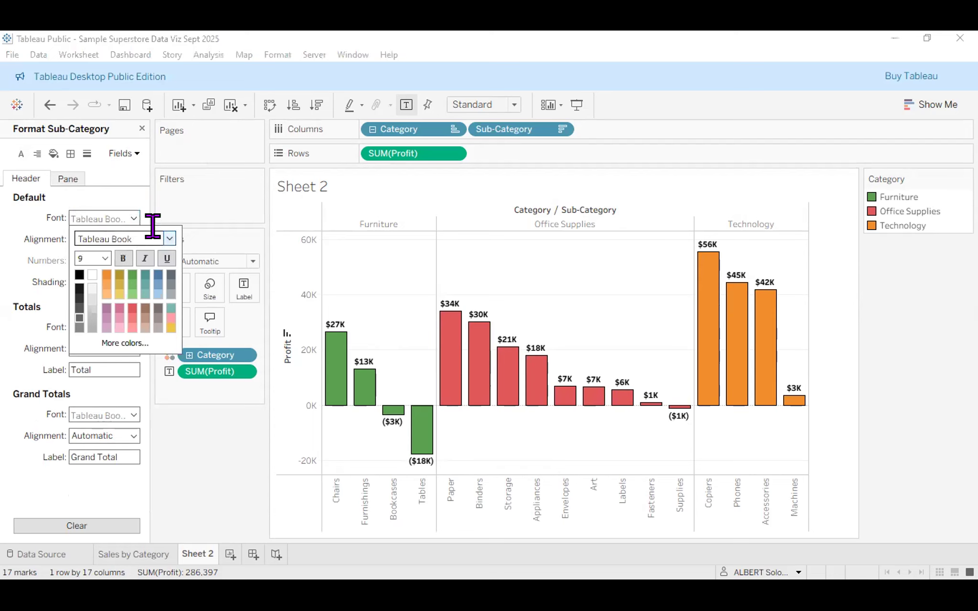
{"action": "left_click", "coordinate": [153, 238]}
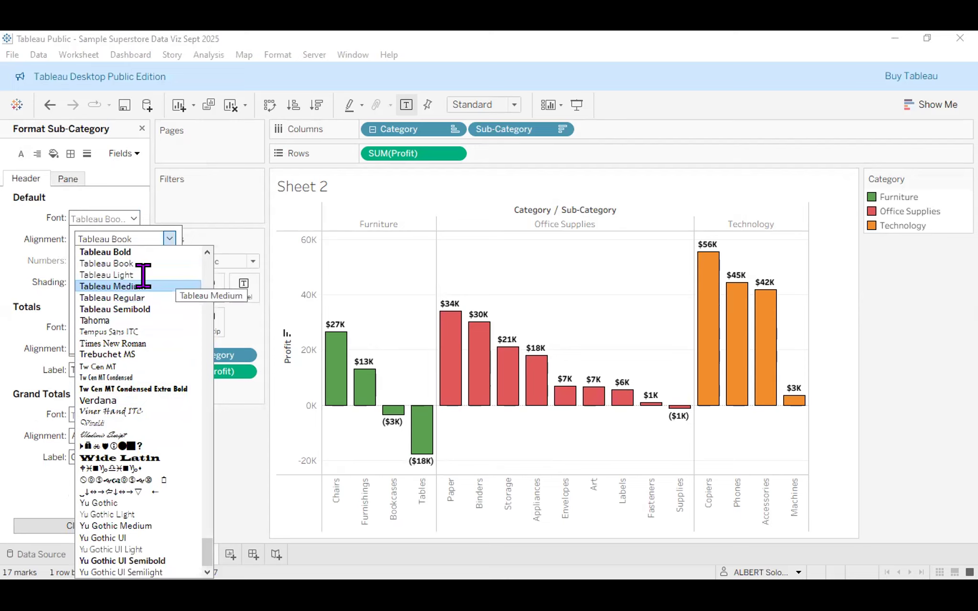
{"action": "left_click", "coordinate": [143, 285]}
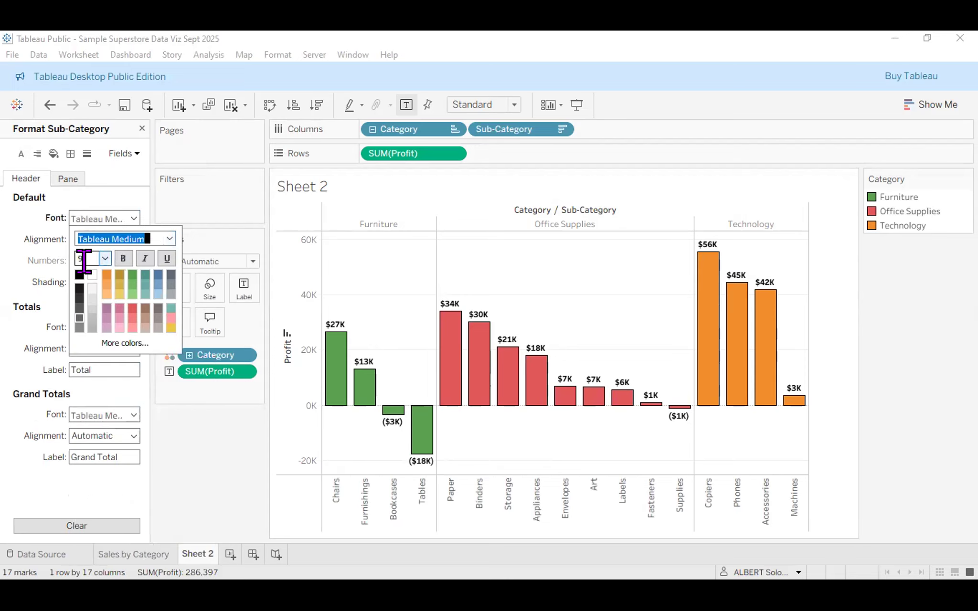
{"action": "left_click", "coordinate": [81, 258]}
{"action": "left_click", "coordinate": [80, 299]}
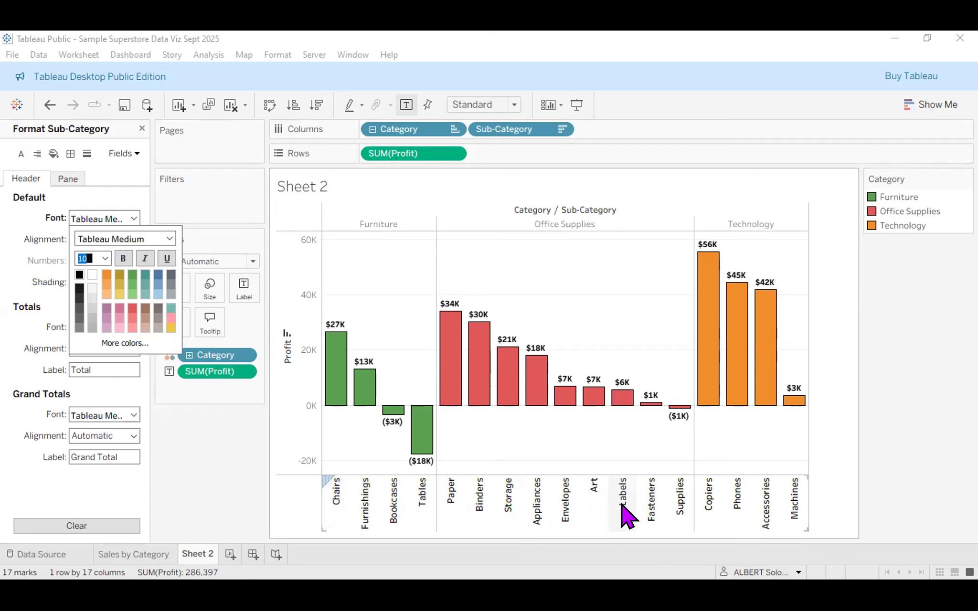
{"action": "left_click", "coordinate": [186, 438]}
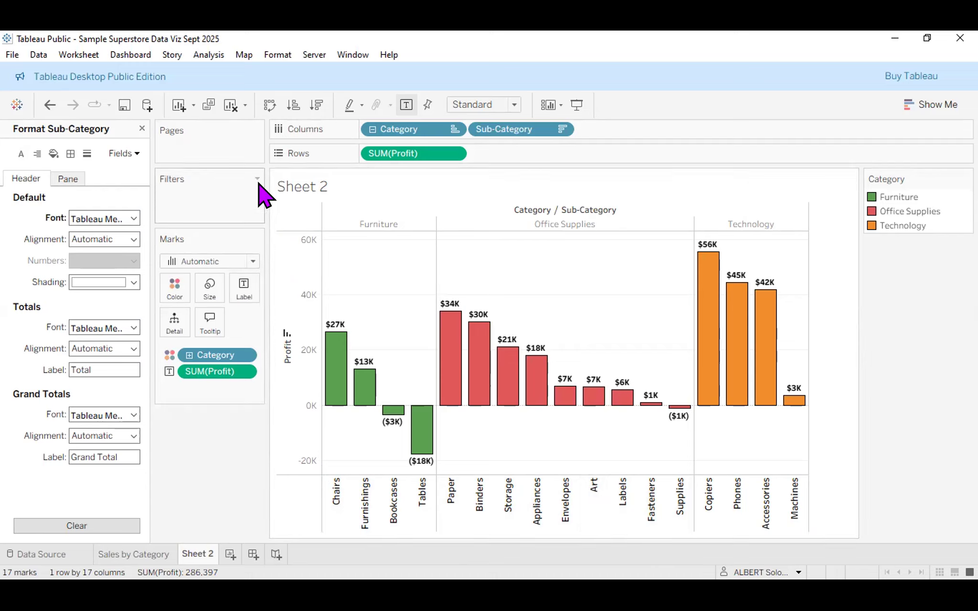
Turn off Show Header for the sub-category names, keeping the Art bar in the chart.
{"action": "right_click", "coordinate": [598, 515]}
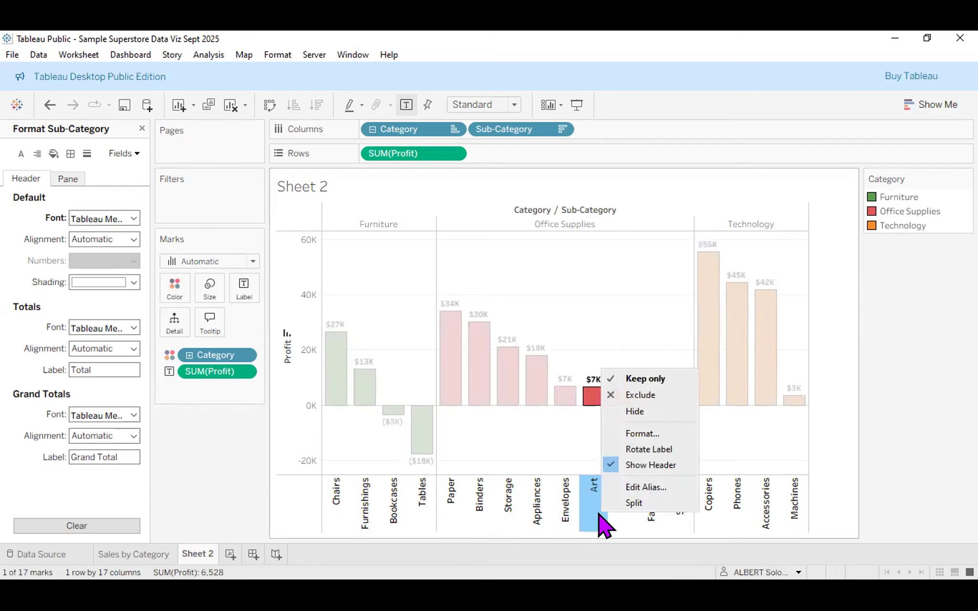
{"action": "left_click", "coordinate": [636, 412]}
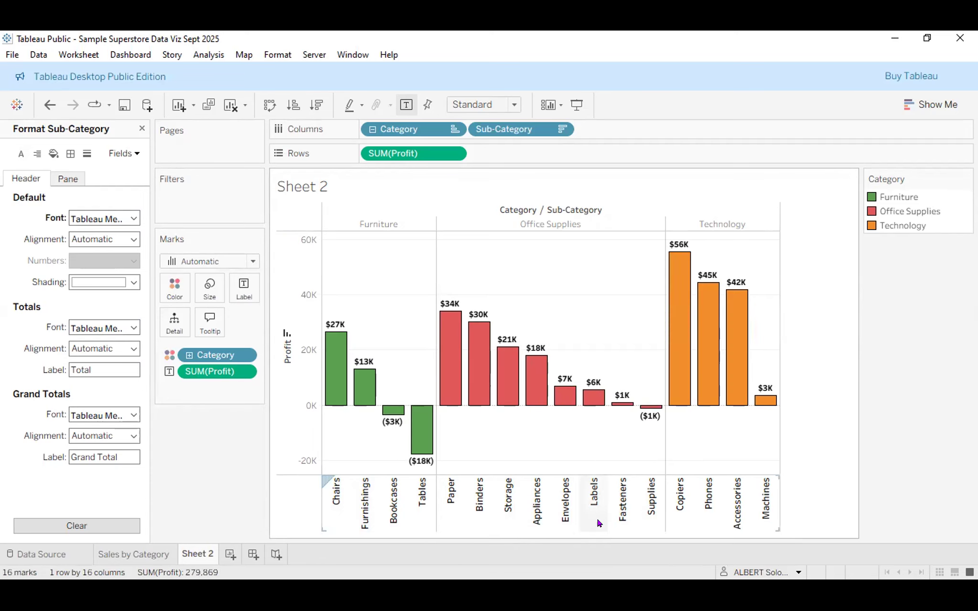
{"action": "key", "text": "ctrl+z"}
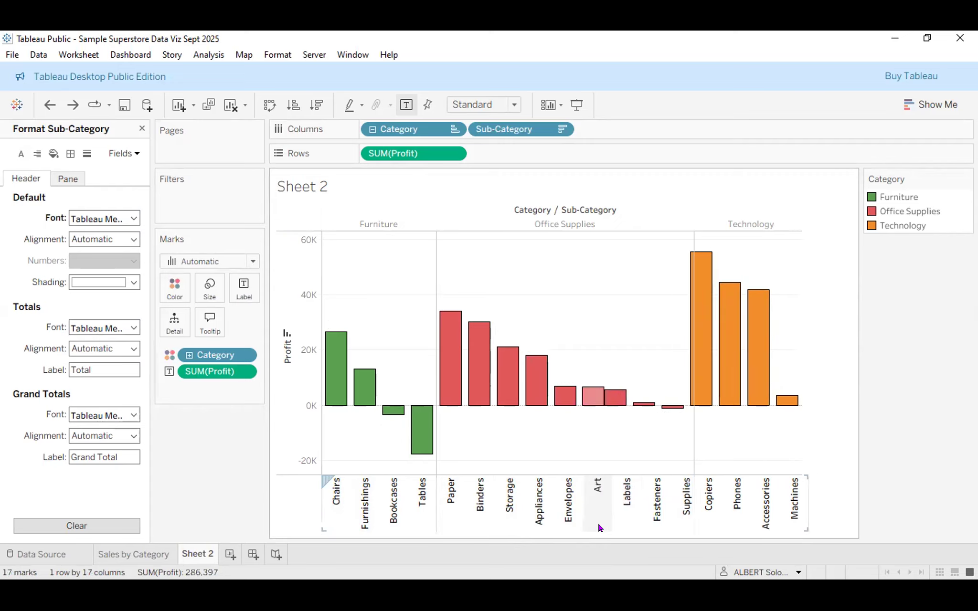
{"action": "right_click", "coordinate": [613, 525]}
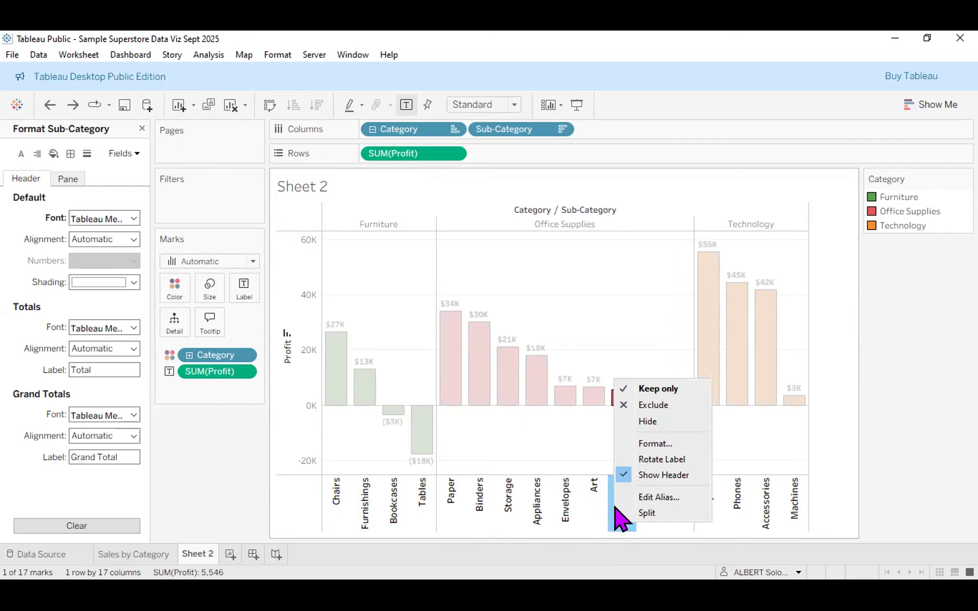
{"action": "left_click", "coordinate": [651, 477]}
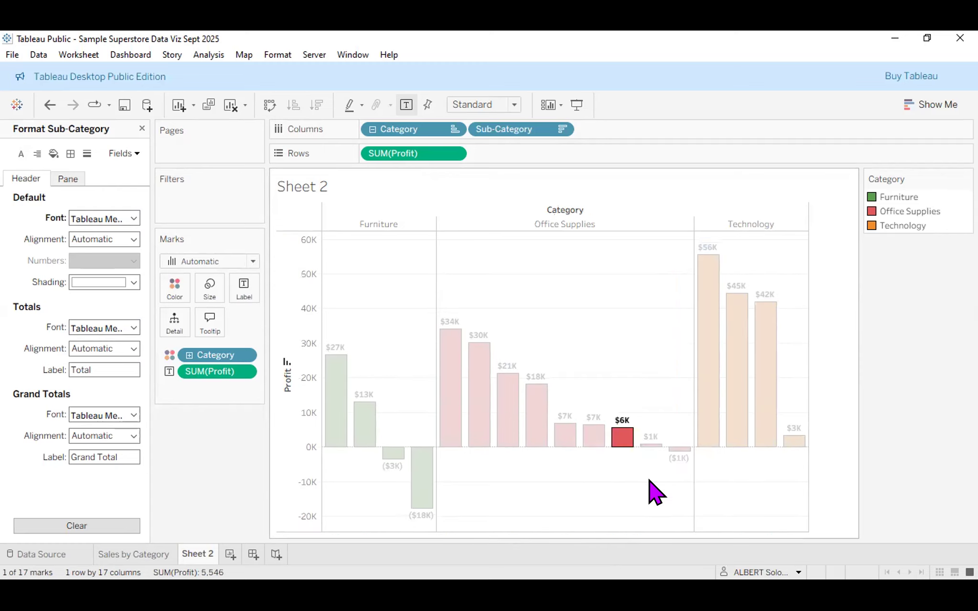
Turn off Show Header for the Profit axis.
{"action": "left_click", "coordinate": [291, 301]}
{"action": "right_click", "coordinate": [290, 299]}
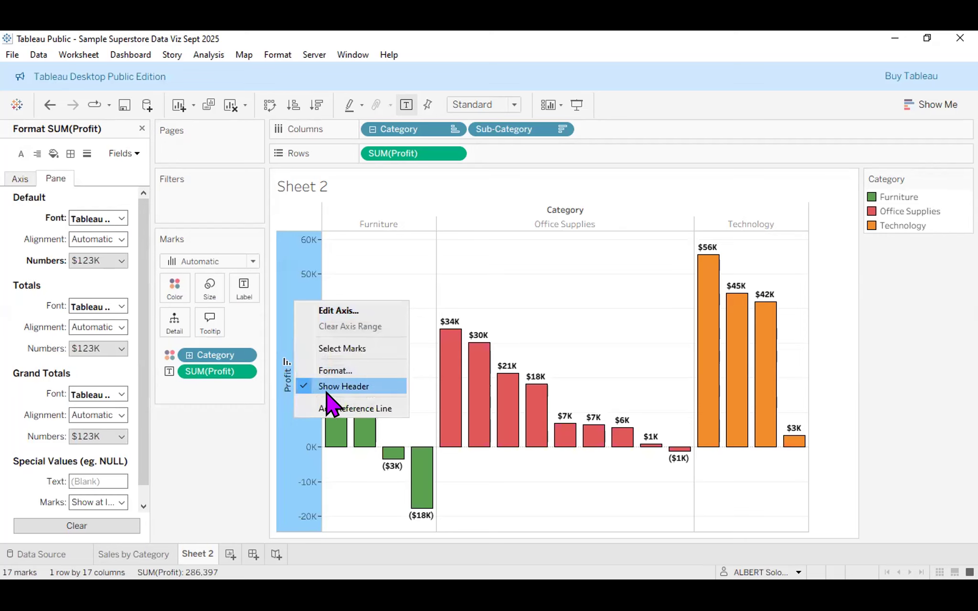
{"action": "left_click", "coordinate": [340, 387]}
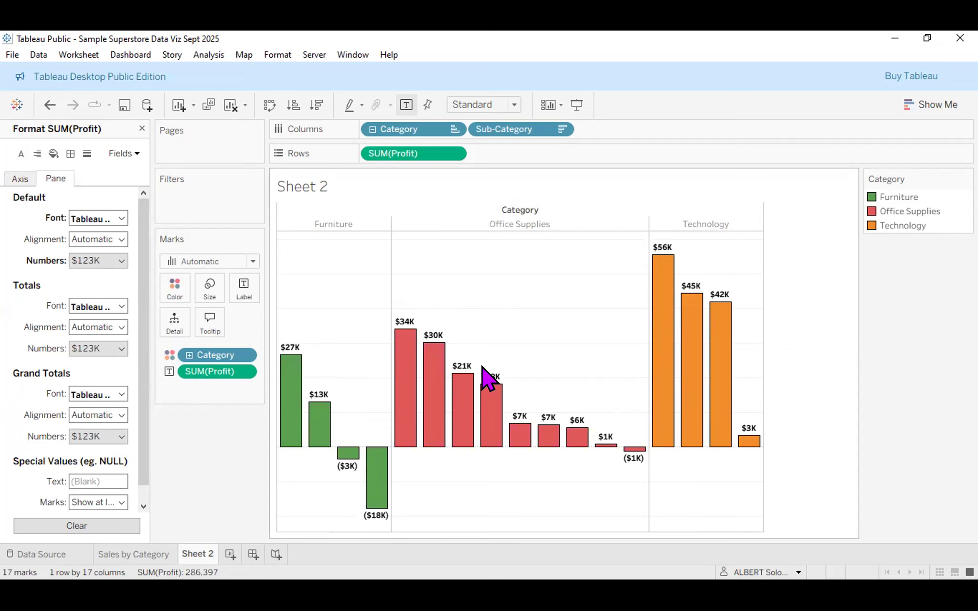
{"action": "mouse_move", "coordinate": [479, 369]}
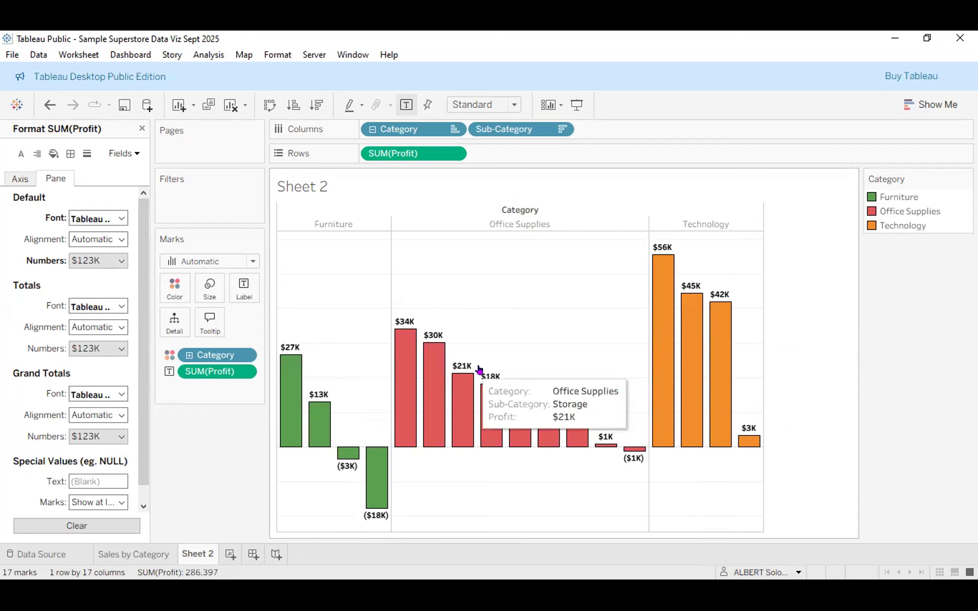
Give the Category headers bold 12-pt Tableau Medium text in slate blue.
{"action": "left_click", "coordinate": [137, 157]}
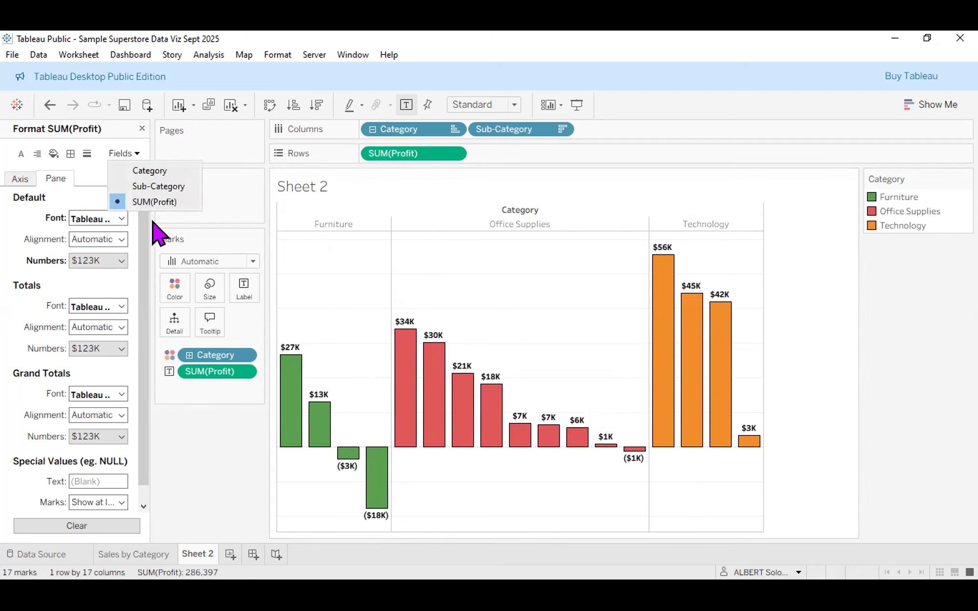
{"action": "left_click", "coordinate": [153, 172]}
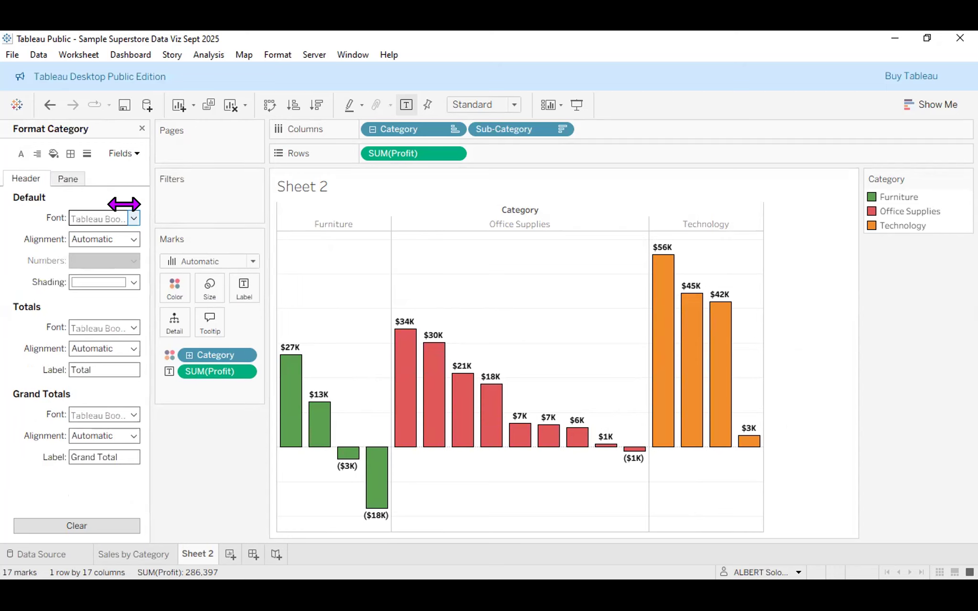
{"action": "left_click", "coordinate": [134, 218]}
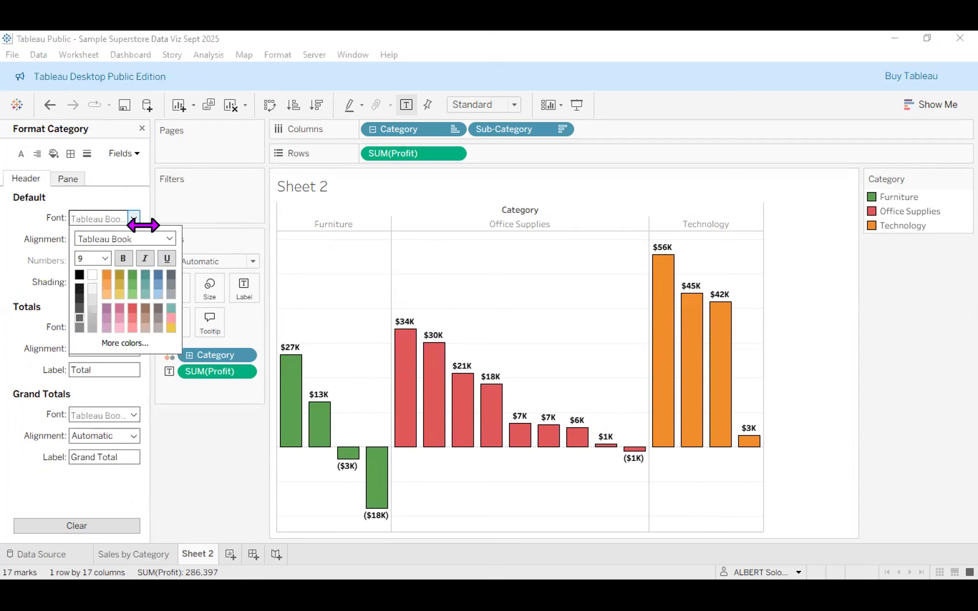
{"action": "left_click", "coordinate": [169, 239]}
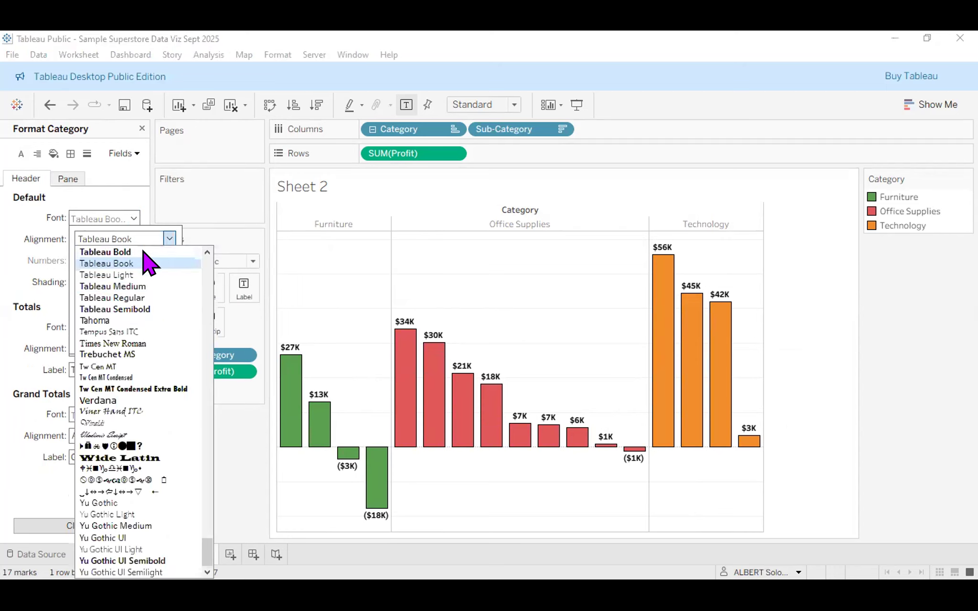
{"action": "left_click", "coordinate": [143, 287]}
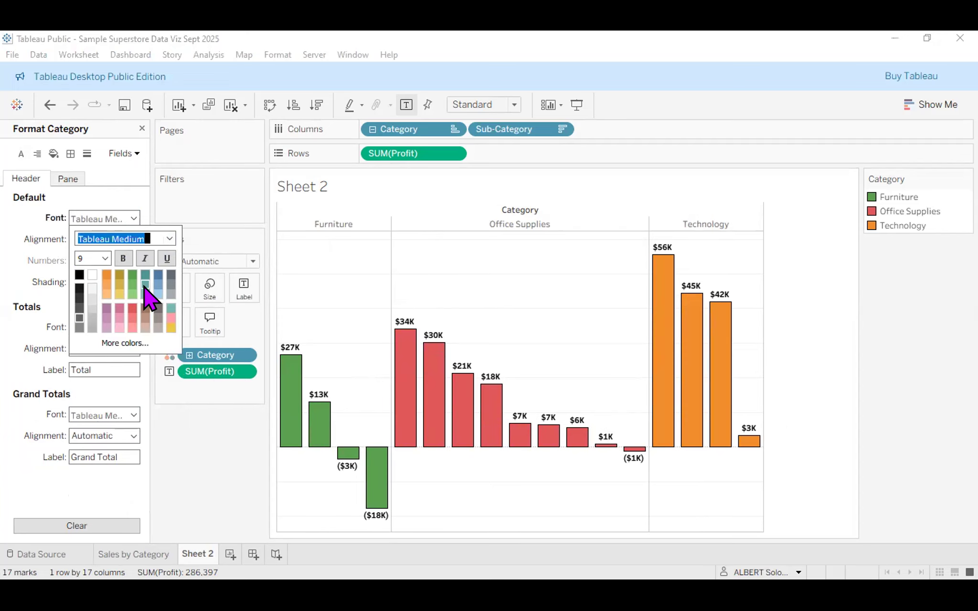
{"action": "left_click", "coordinate": [105, 259]}
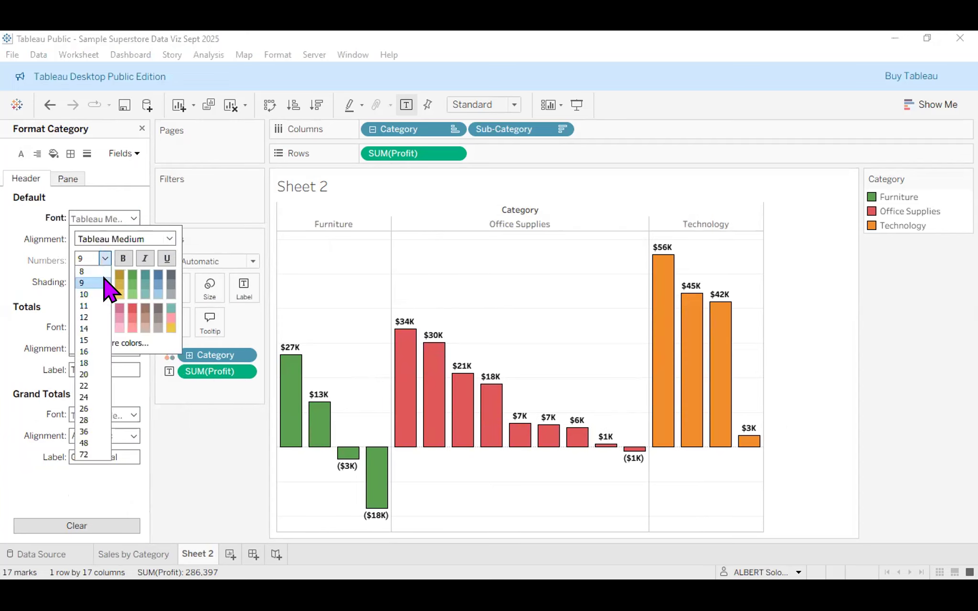
{"action": "left_click", "coordinate": [96, 294]}
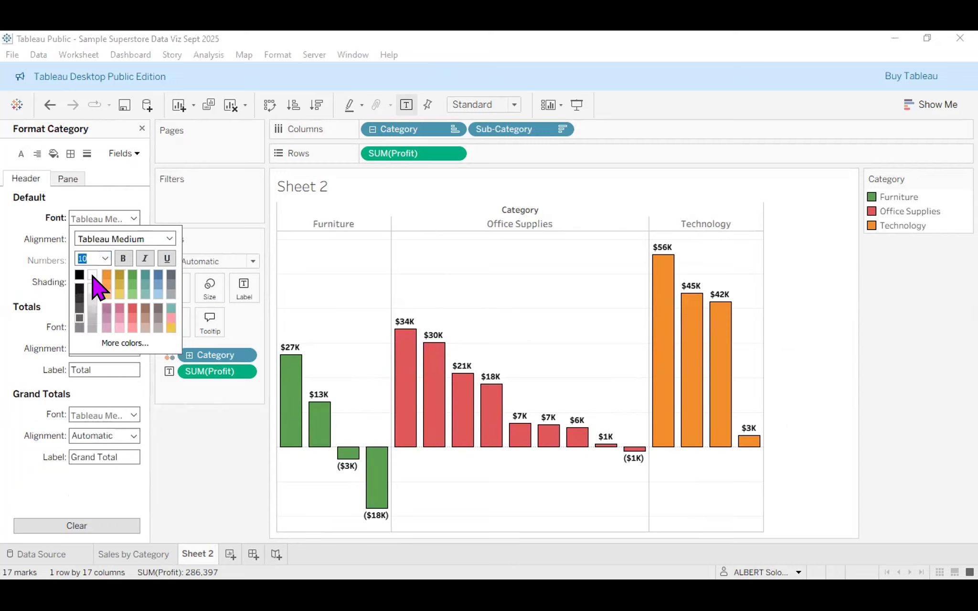
{"action": "left_click", "coordinate": [123, 258]}
{"action": "left_click", "coordinate": [145, 259]}
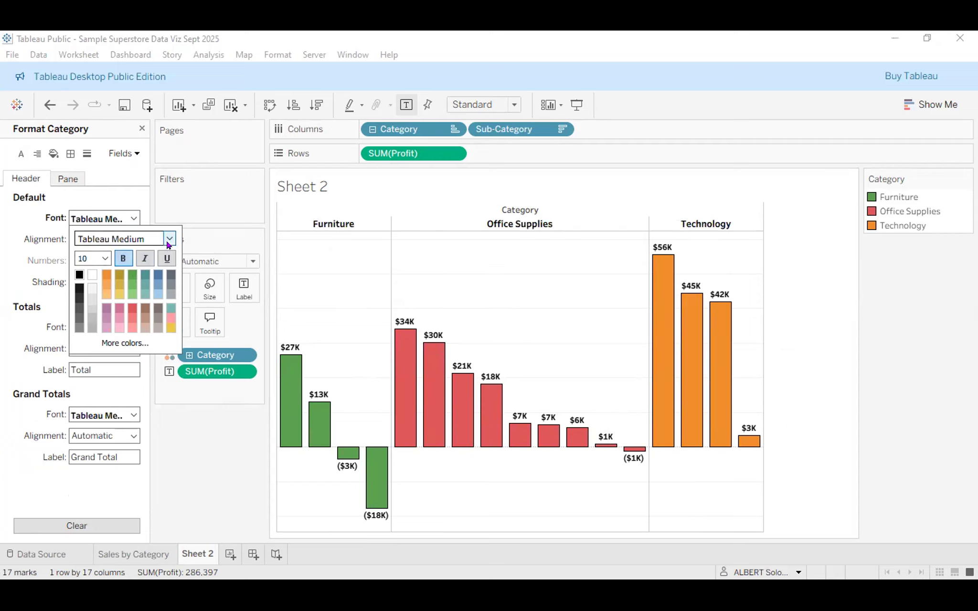
{"action": "left_click", "coordinate": [105, 258]}
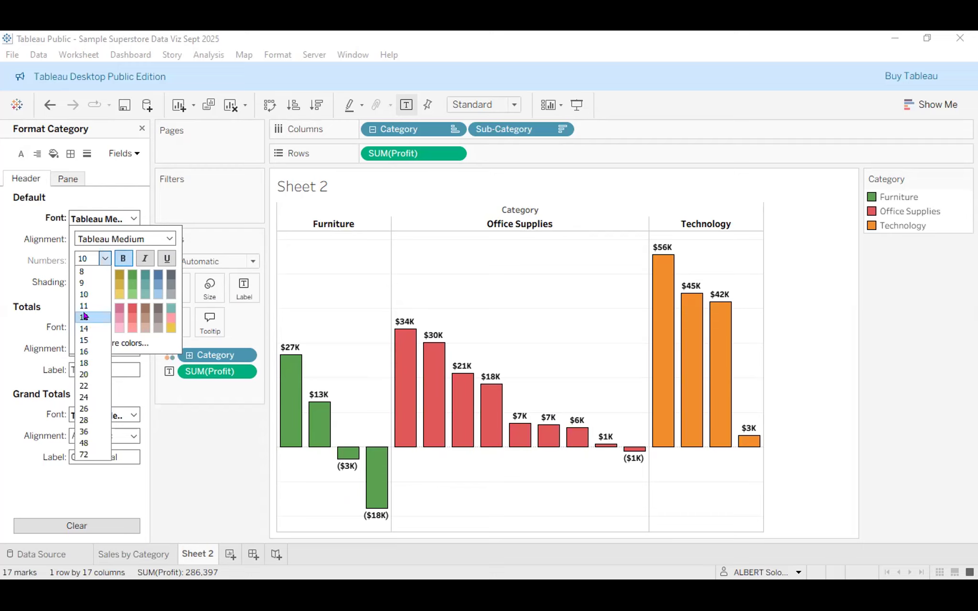
{"action": "left_click", "coordinate": [84, 317]}
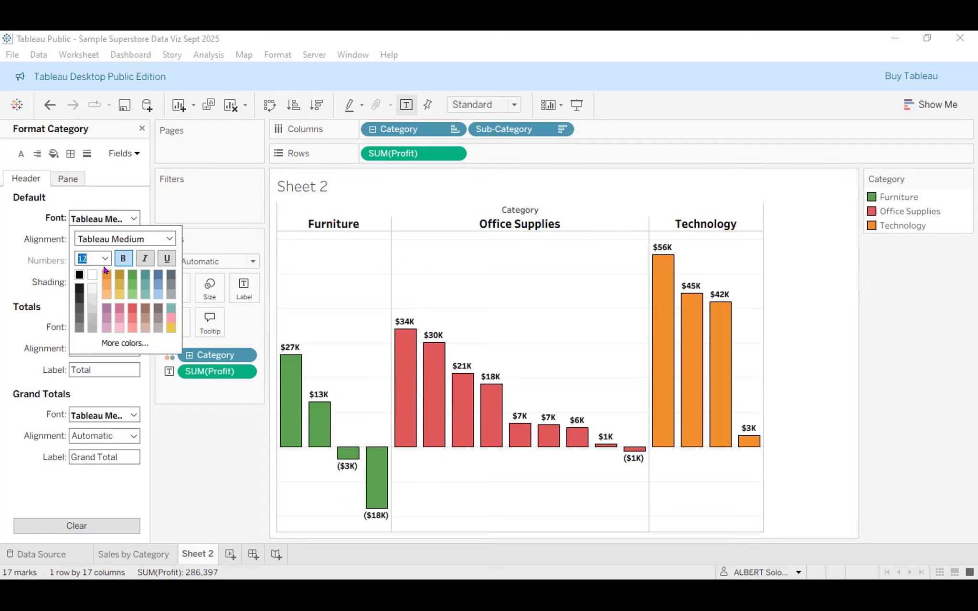
{"action": "left_click", "coordinate": [156, 277]}
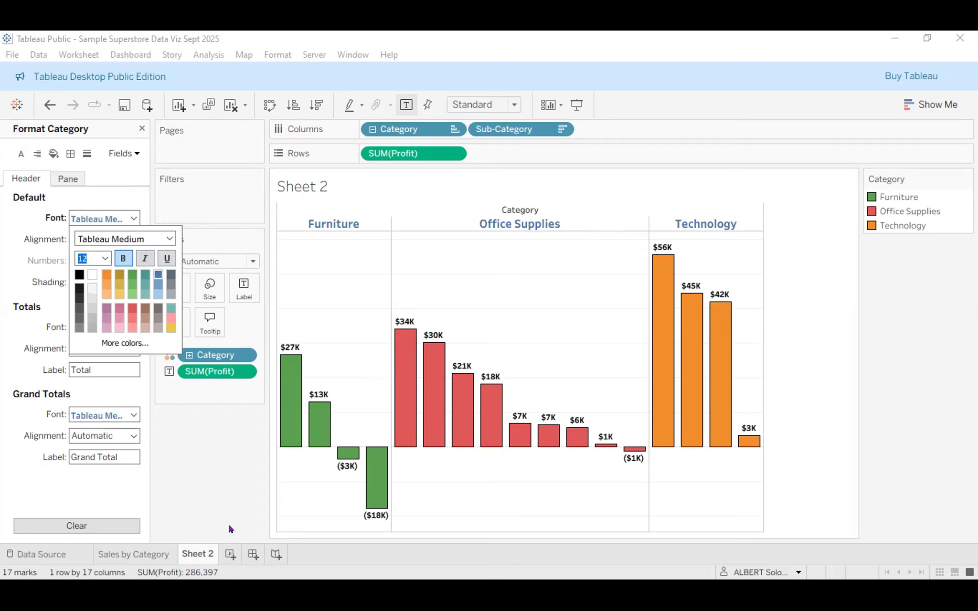
{"action": "left_click", "coordinate": [207, 484]}
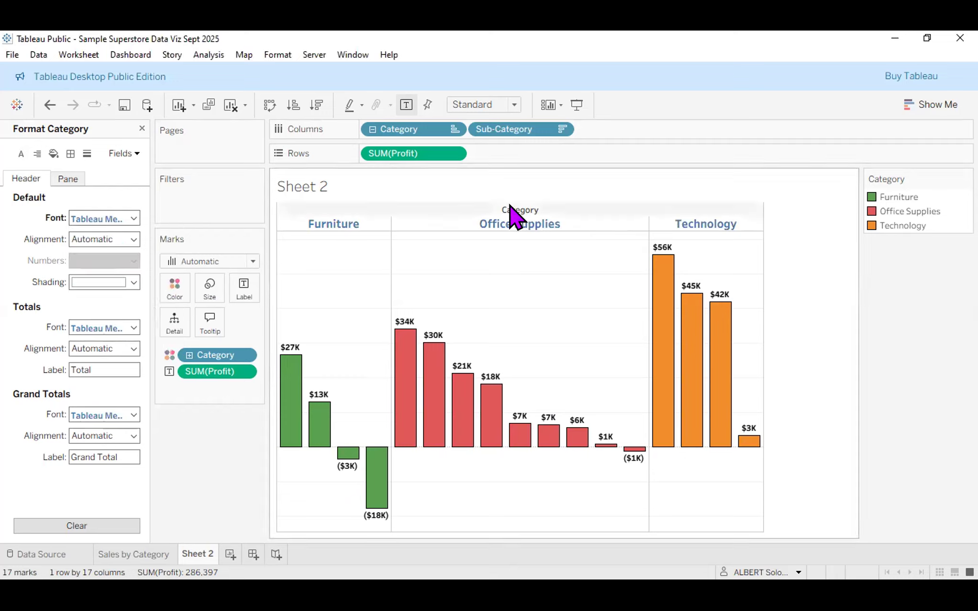
Hide the column field label 'Category' above the Furniture, Office Supplies and Technology headers.
{"action": "right_click", "coordinate": [517, 208]}
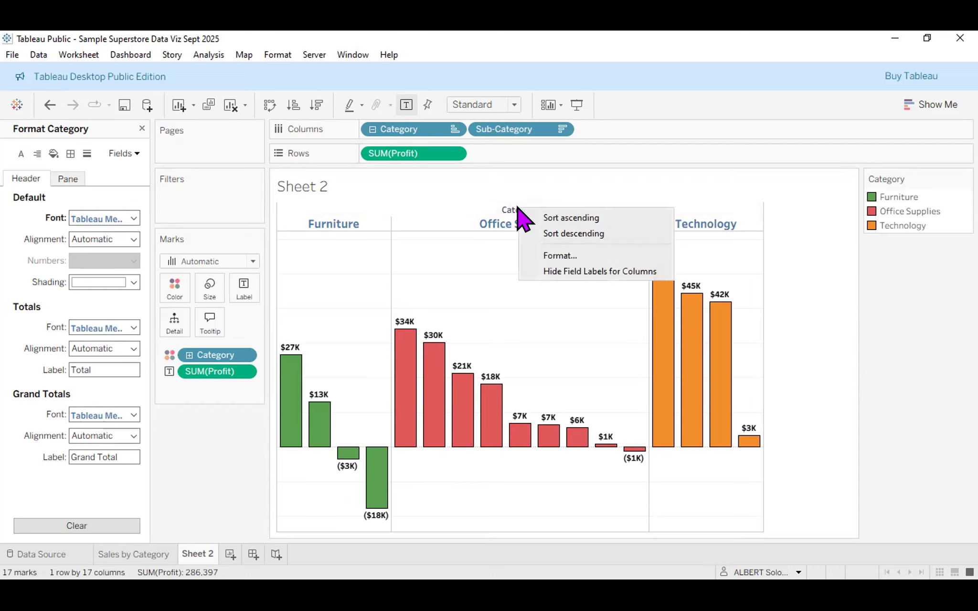
{"action": "left_click", "coordinate": [586, 270]}
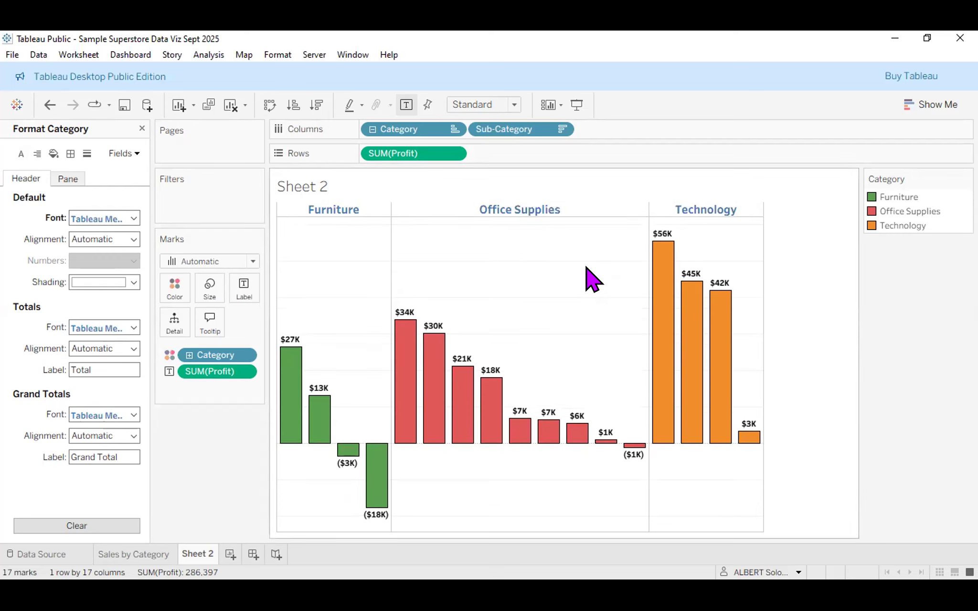
{"action": "key", "text": "ctrl+z"}
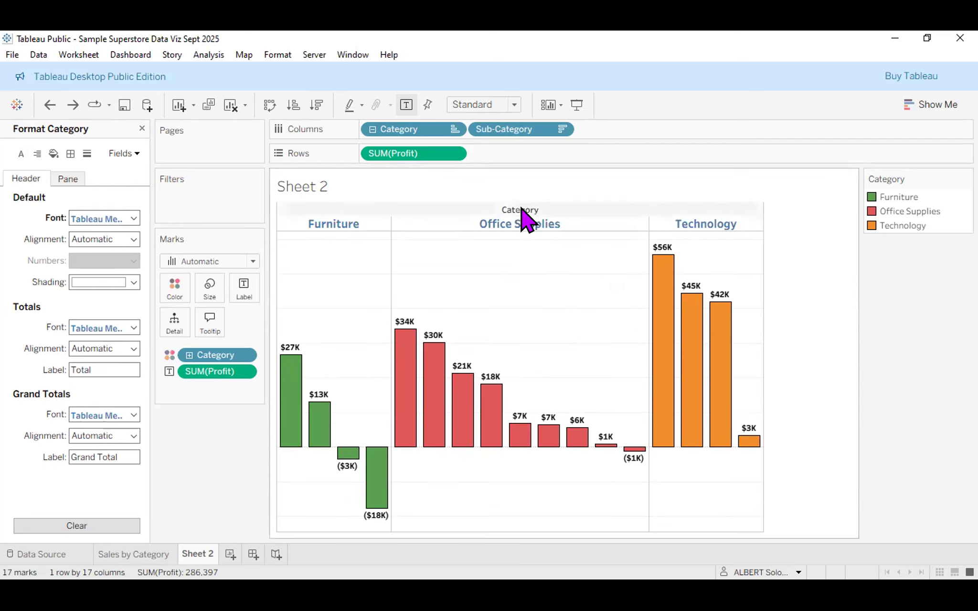
{"action": "right_click", "coordinate": [521, 209]}
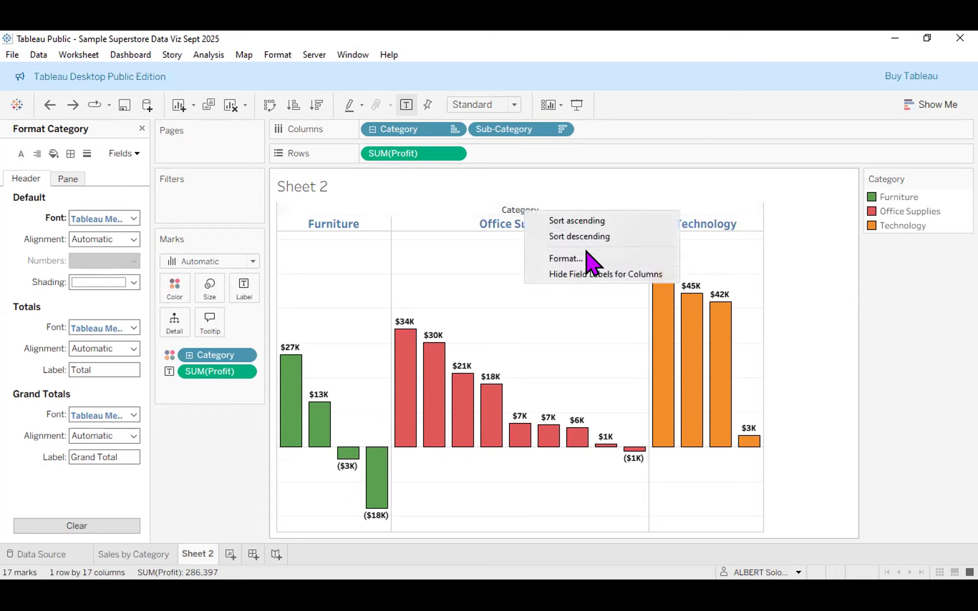
{"action": "left_click", "coordinate": [623, 274]}
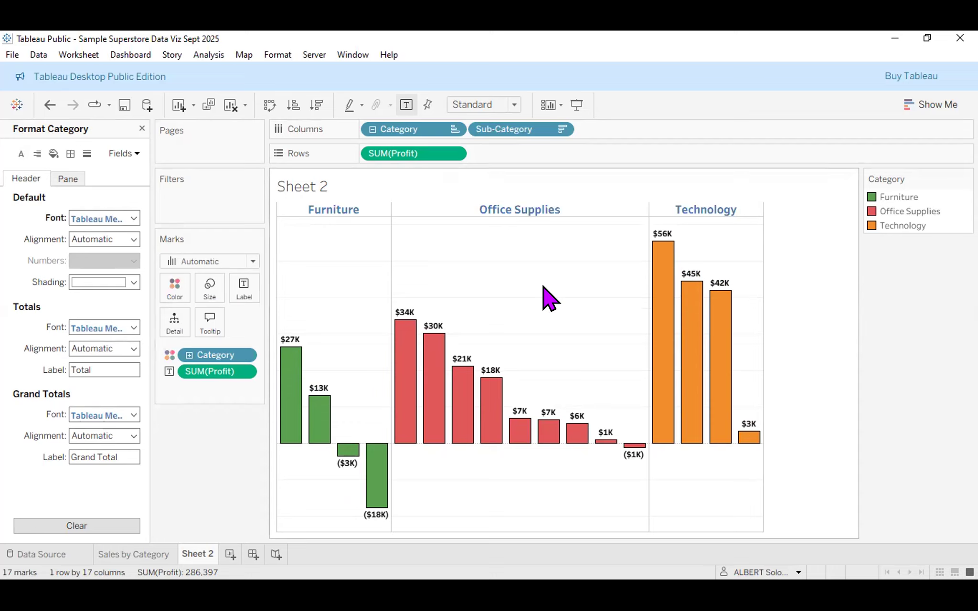
{"action": "mouse_move", "coordinate": [470, 374]}
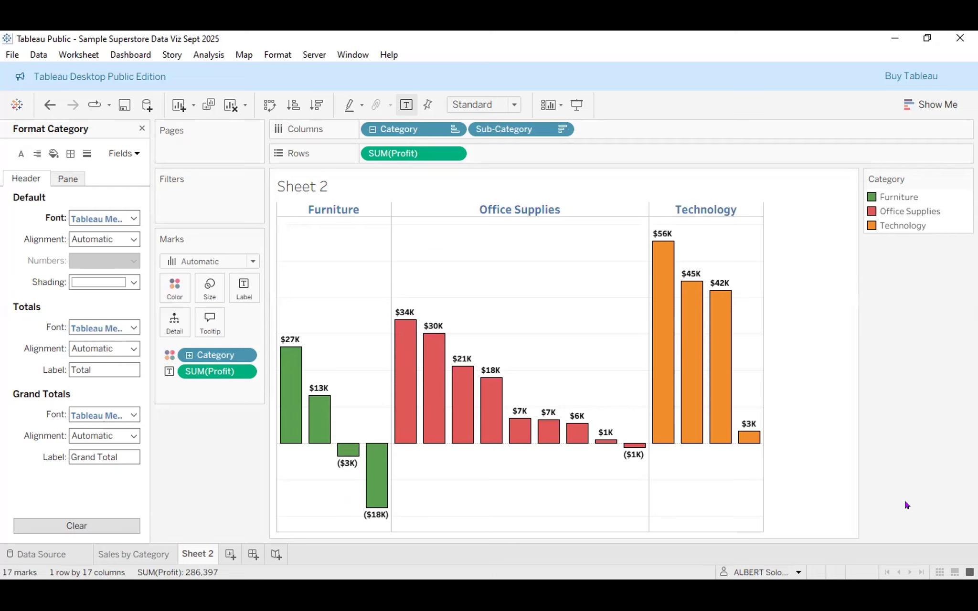
Return to the Sheet 2 profit chart and bring up its Format Lines settings.
{"action": "left_click", "coordinate": [131, 556]}
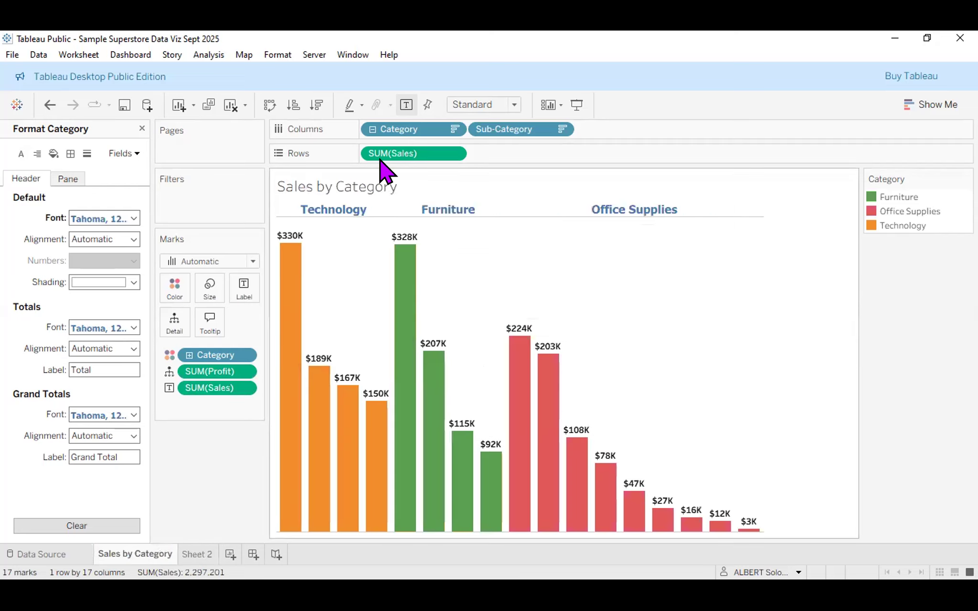
{"action": "left_click", "coordinate": [197, 556]}
{"action": "left_click", "coordinate": [143, 556]}
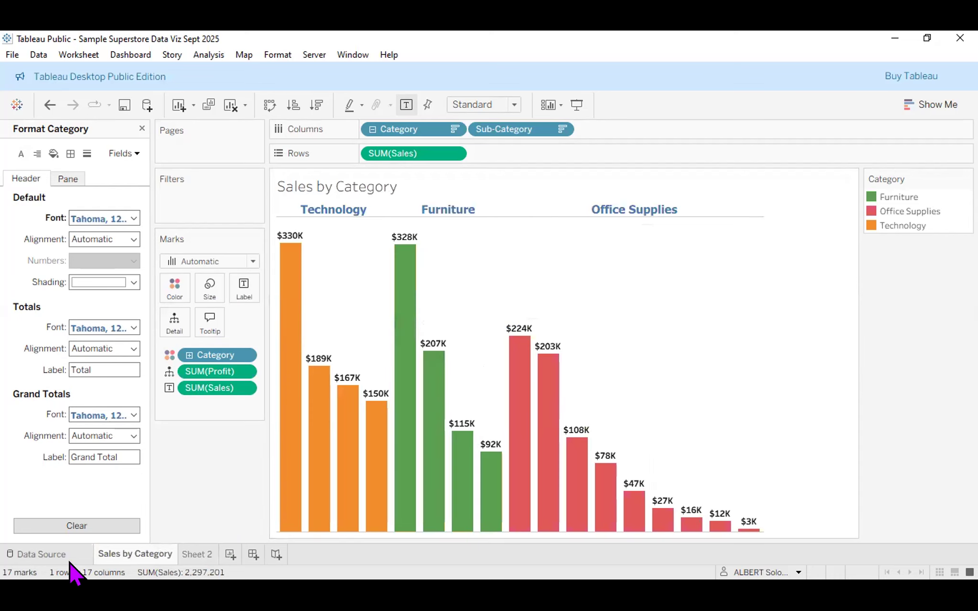
{"action": "left_click", "coordinate": [196, 558]}
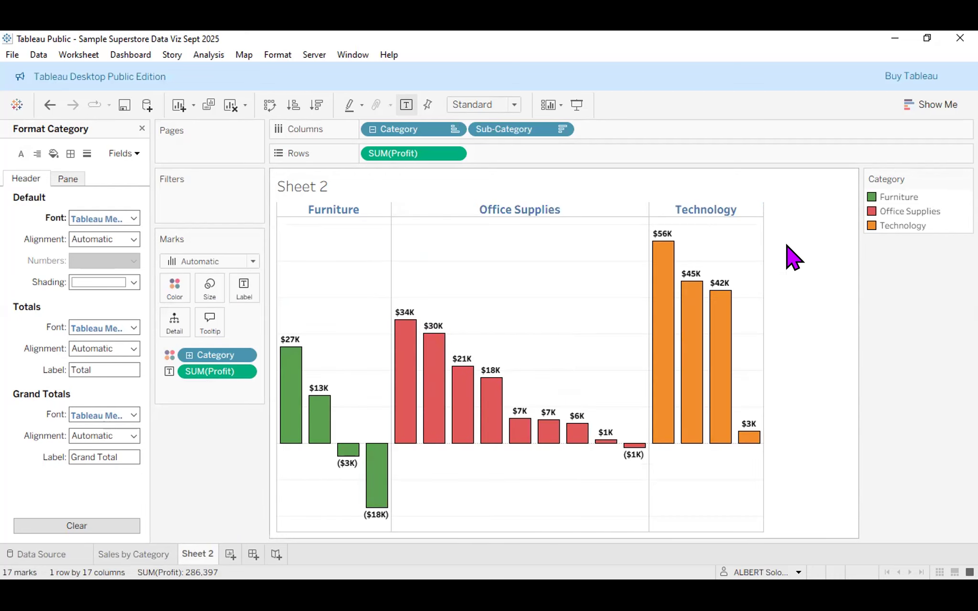
{"action": "right_click", "coordinate": [806, 275]}
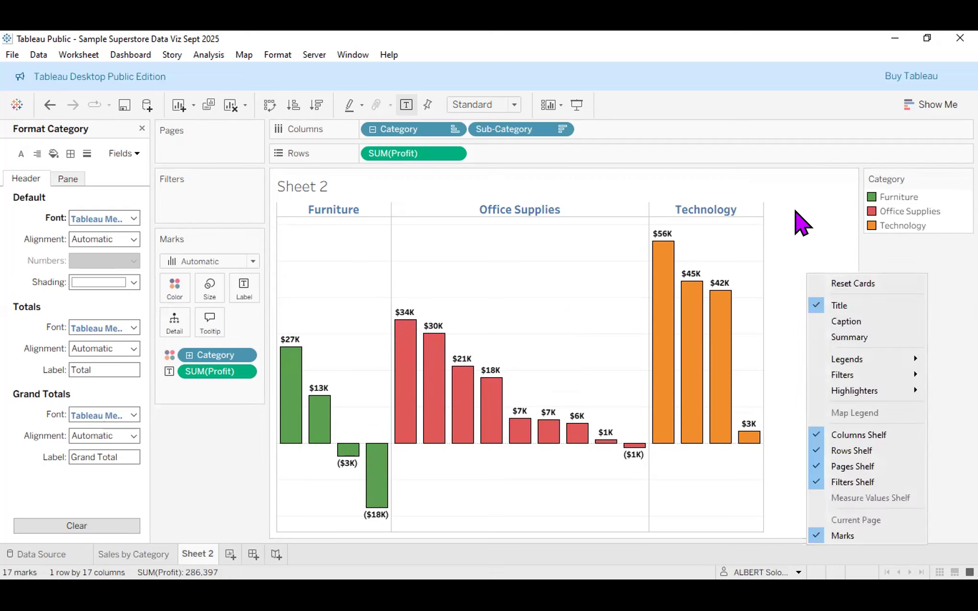
{"action": "key", "text": "Escape"}
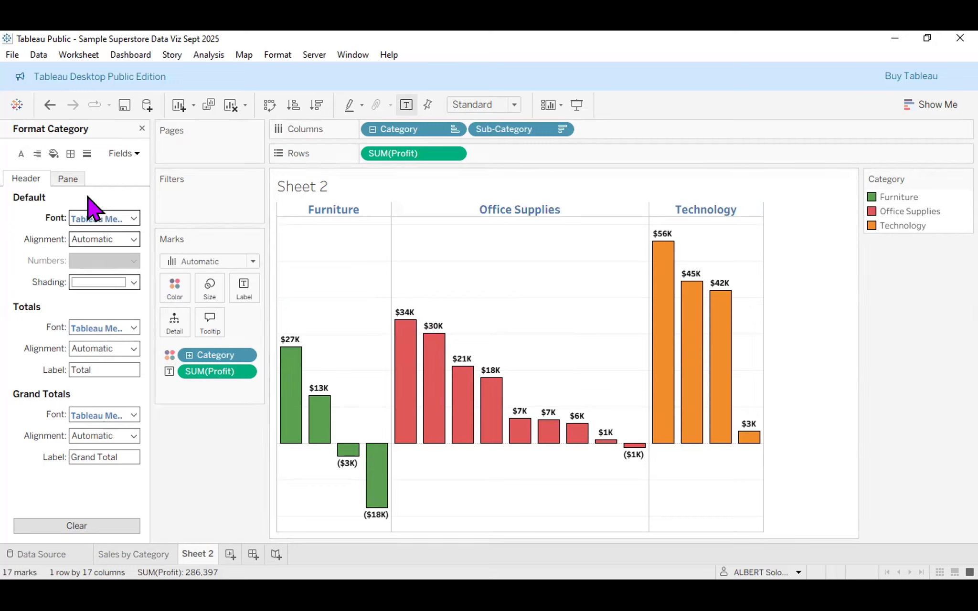
{"action": "left_click", "coordinate": [87, 154]}
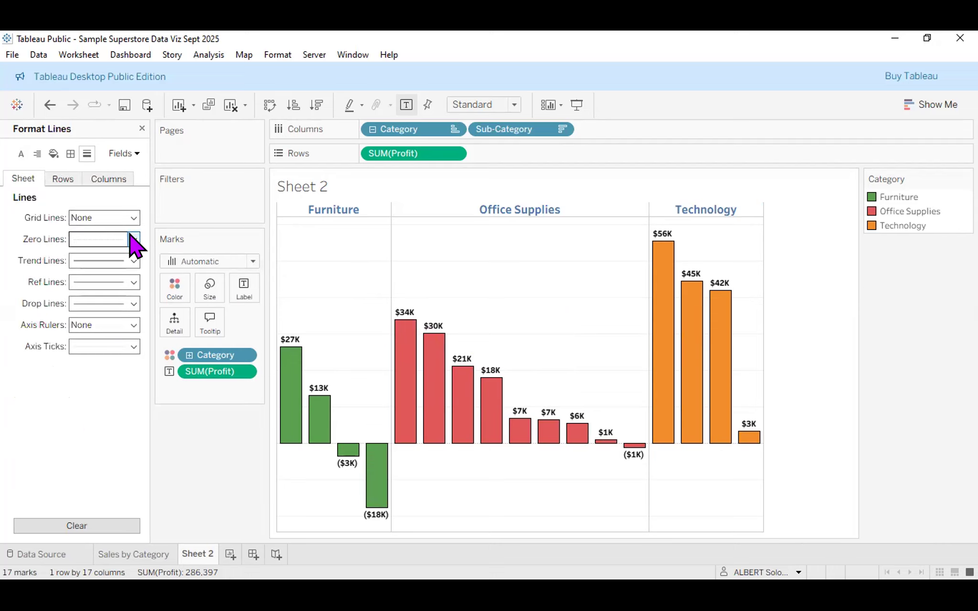
Set the sheet's zero lines and trend lines to None.
{"action": "left_click", "coordinate": [134, 240]}
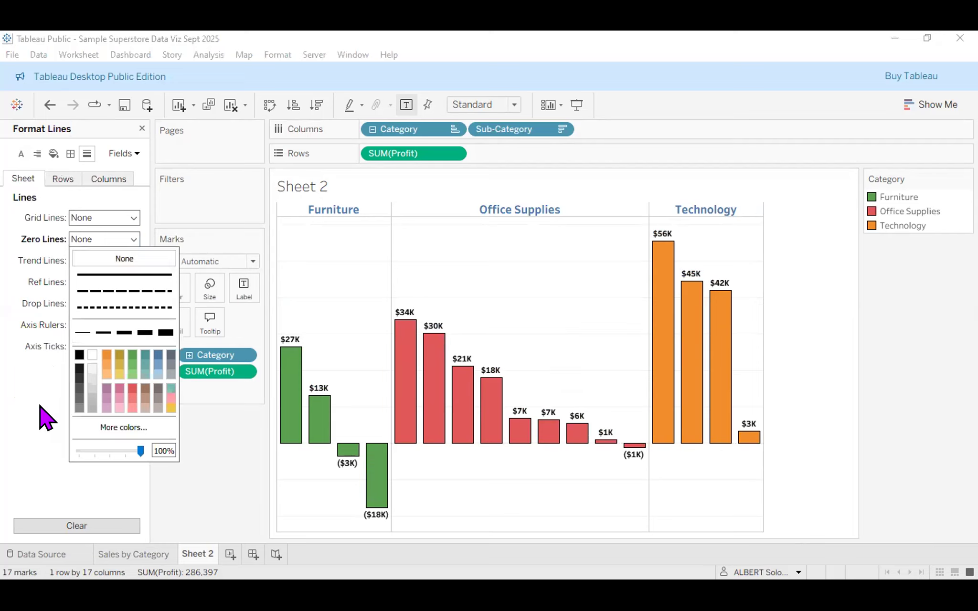
{"action": "left_click", "coordinate": [110, 275]}
{"action": "left_click", "coordinate": [132, 258]}
{"action": "left_click", "coordinate": [133, 241]}
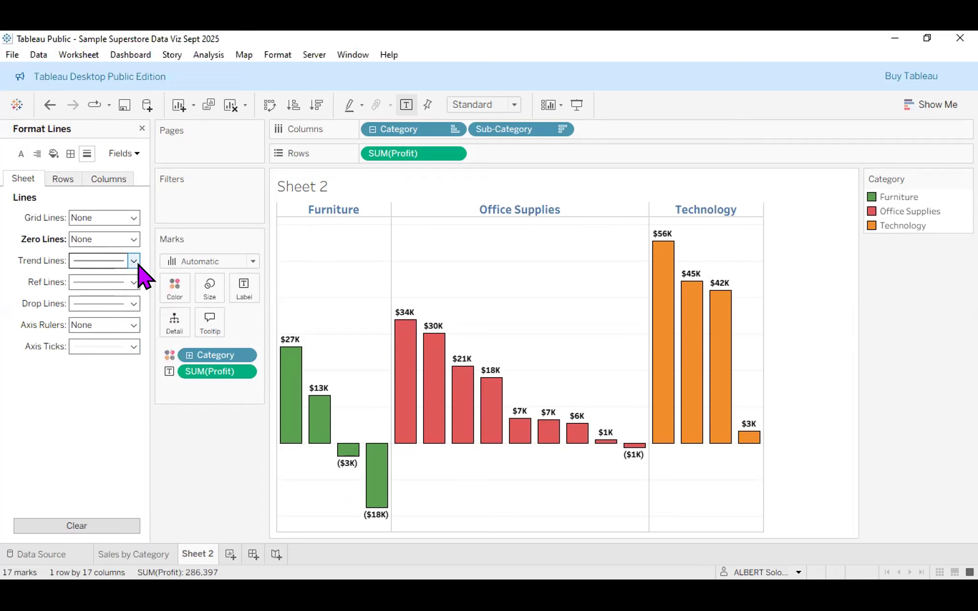
{"action": "left_click", "coordinate": [138, 264]}
{"action": "left_click", "coordinate": [127, 283]}
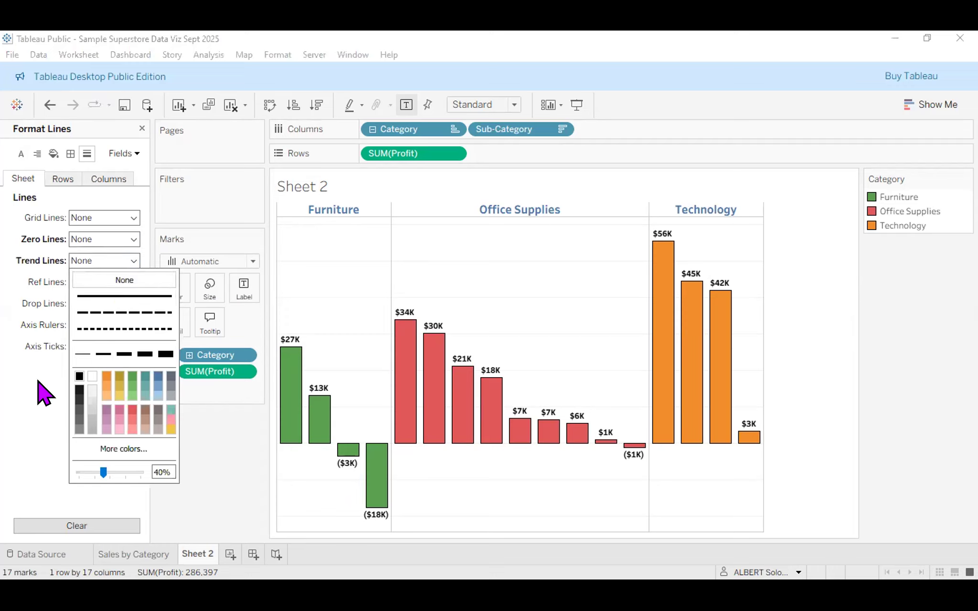
{"action": "left_click", "coordinate": [120, 297]}
Set reference lines, drop lines and axis ticks to None.
{"action": "left_click", "coordinate": [124, 284]}
{"action": "left_click", "coordinate": [119, 302]}
{"action": "left_click", "coordinate": [48, 399]}
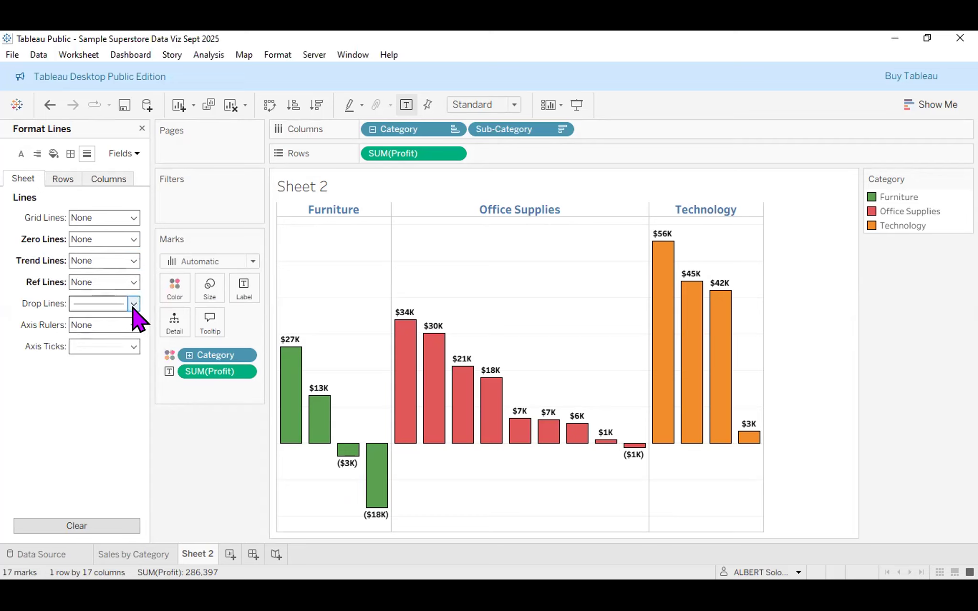
{"action": "left_click", "coordinate": [133, 306]}
{"action": "left_click", "coordinate": [125, 324]}
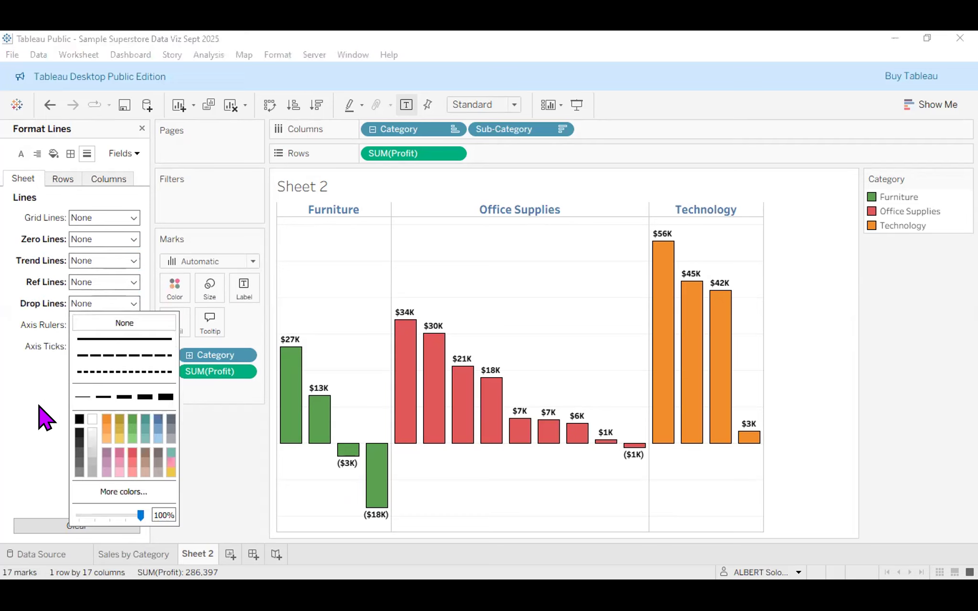
{"action": "left_click", "coordinate": [134, 354]}
{"action": "left_click", "coordinate": [126, 353]}
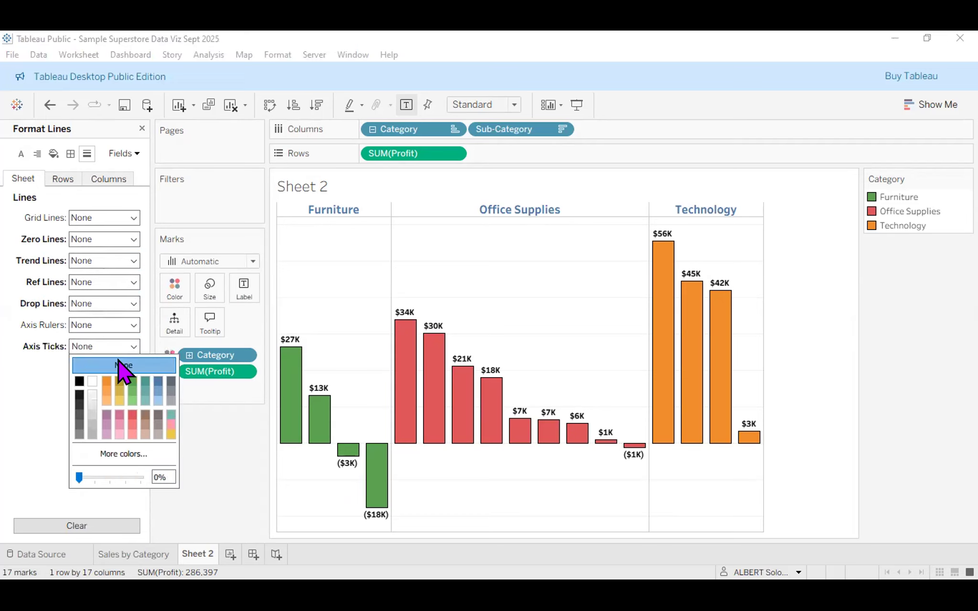
{"action": "left_click", "coordinate": [44, 301]}
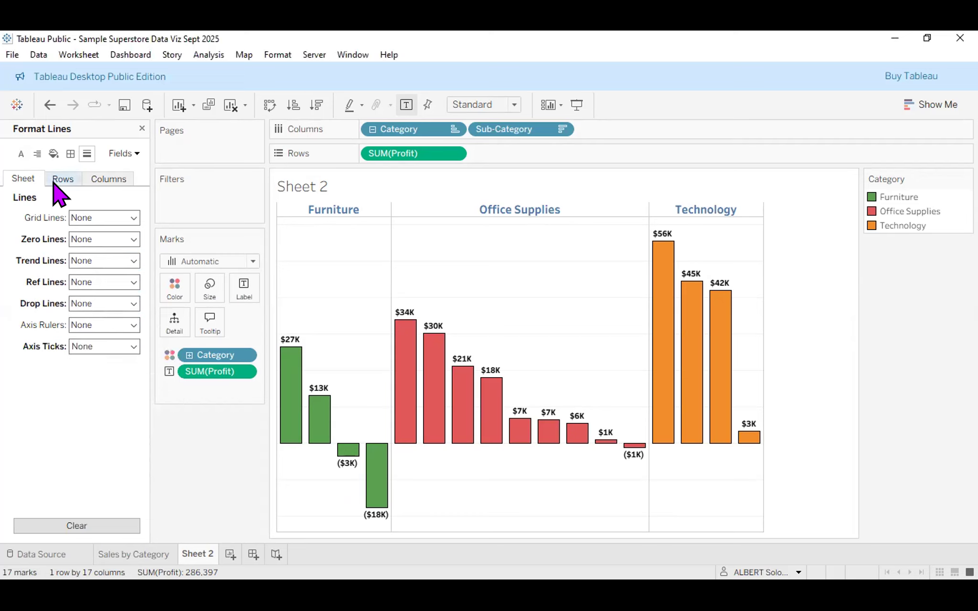
Set the Rows grid lines to None and check the Columns line settings.
{"action": "left_click", "coordinate": [55, 181]}
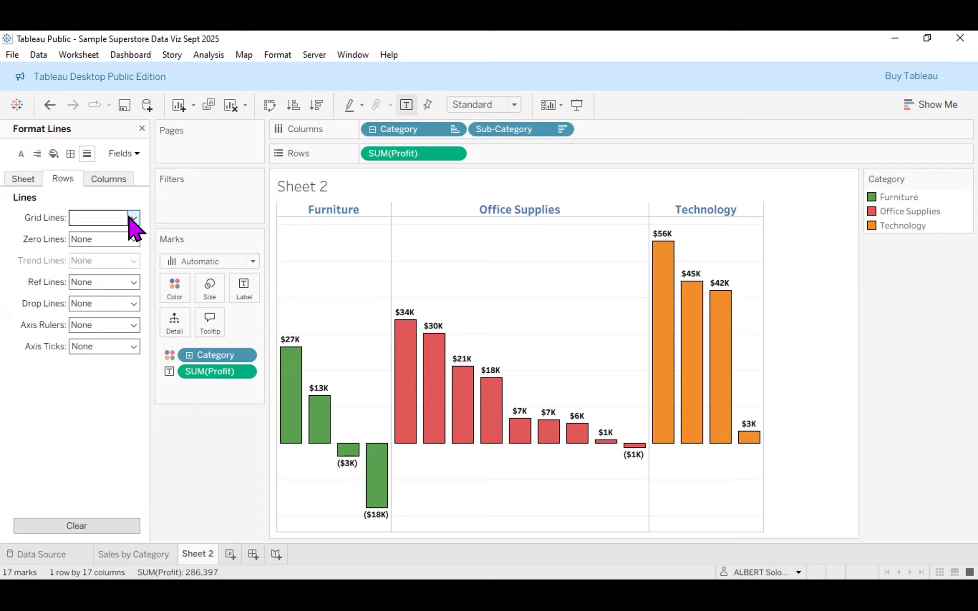
{"action": "left_click", "coordinate": [123, 237]}
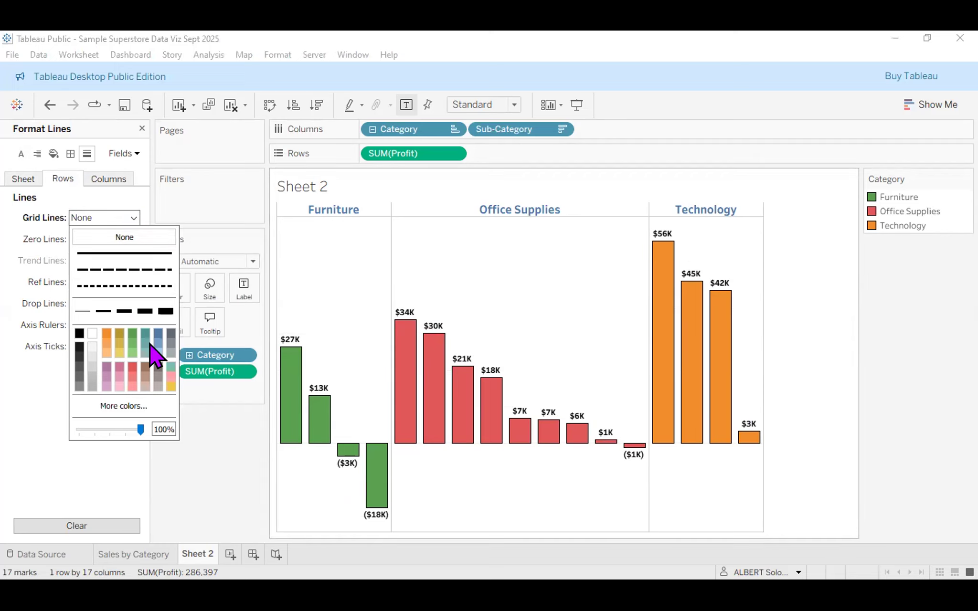
{"action": "left_click", "coordinate": [101, 178]}
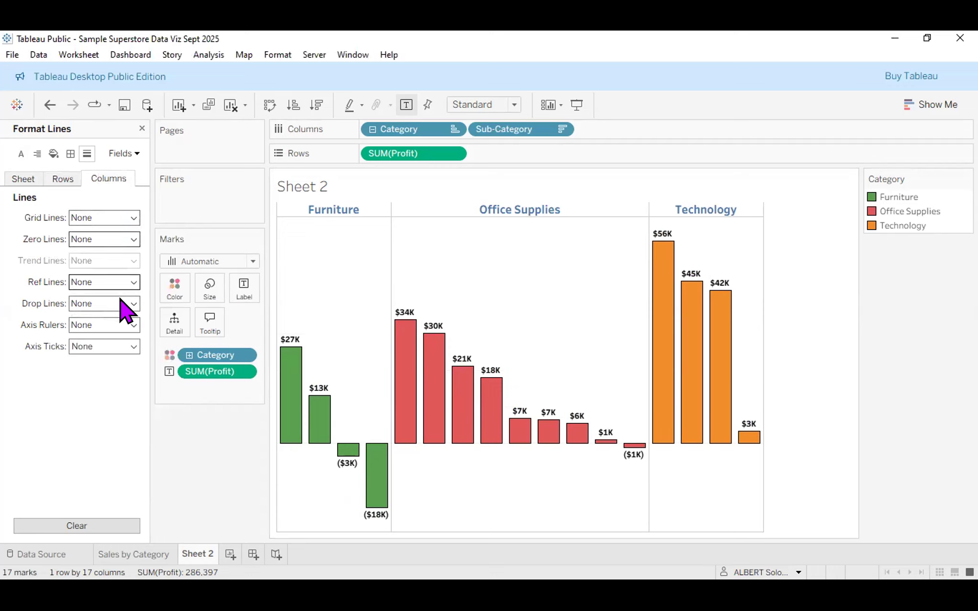
{"action": "left_click", "coordinate": [36, 158]}
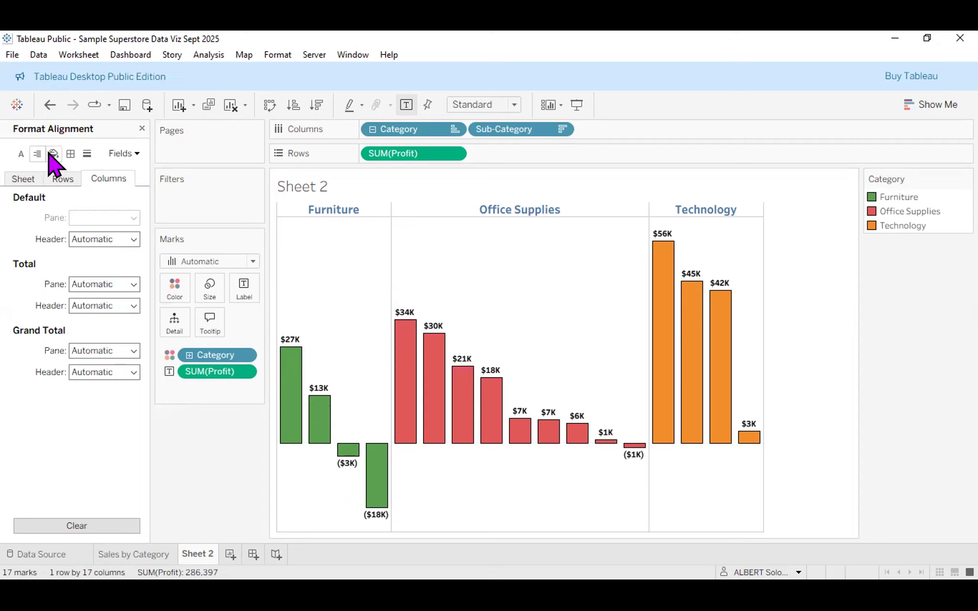
Set the Grand Total pane and header borders on the Columns tab to None.
{"action": "left_click", "coordinate": [53, 153]}
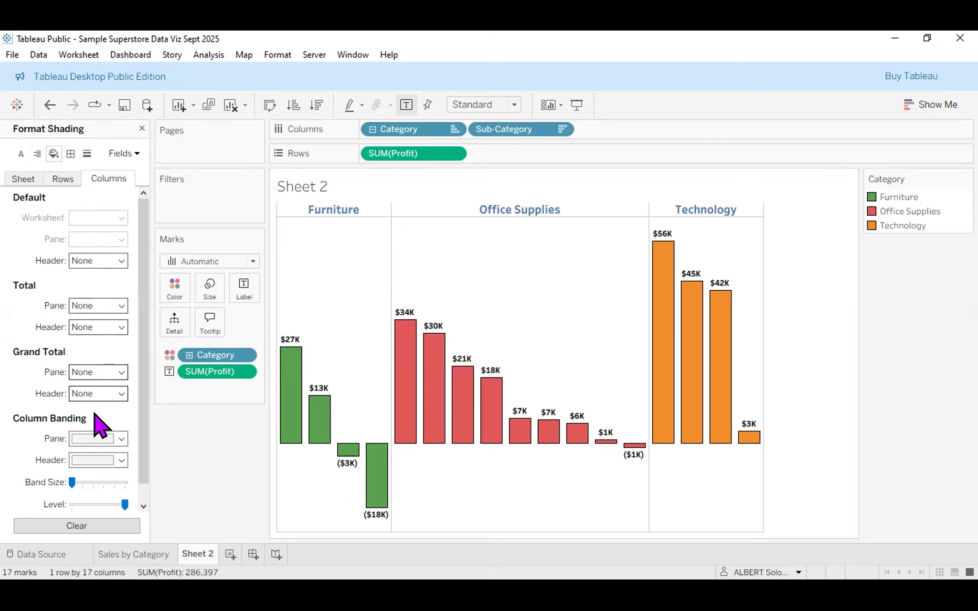
{"action": "scroll", "coordinate": [96, 410], "scroll_direction": "down", "scroll_amount": 1}
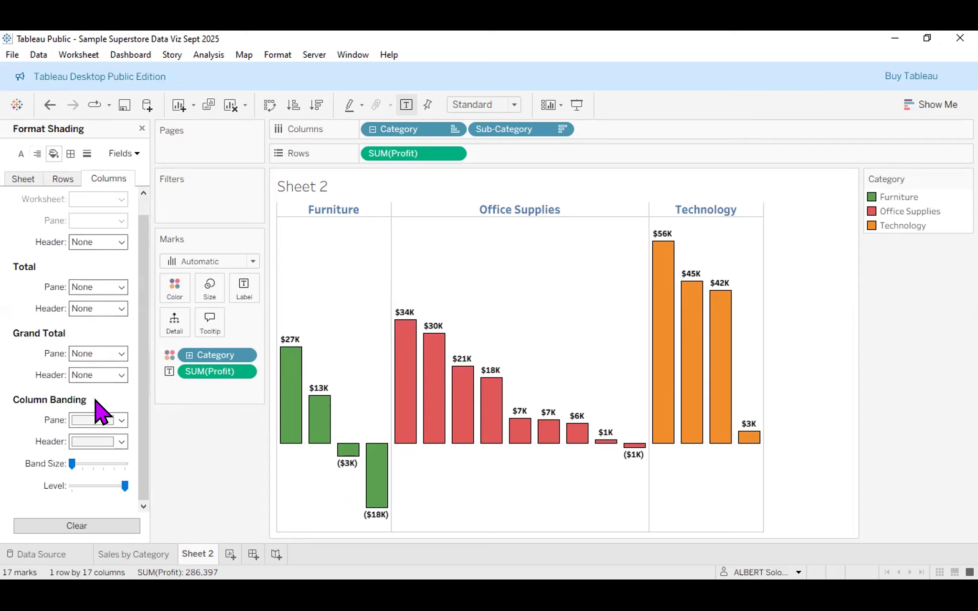
{"action": "left_click", "coordinate": [71, 153]}
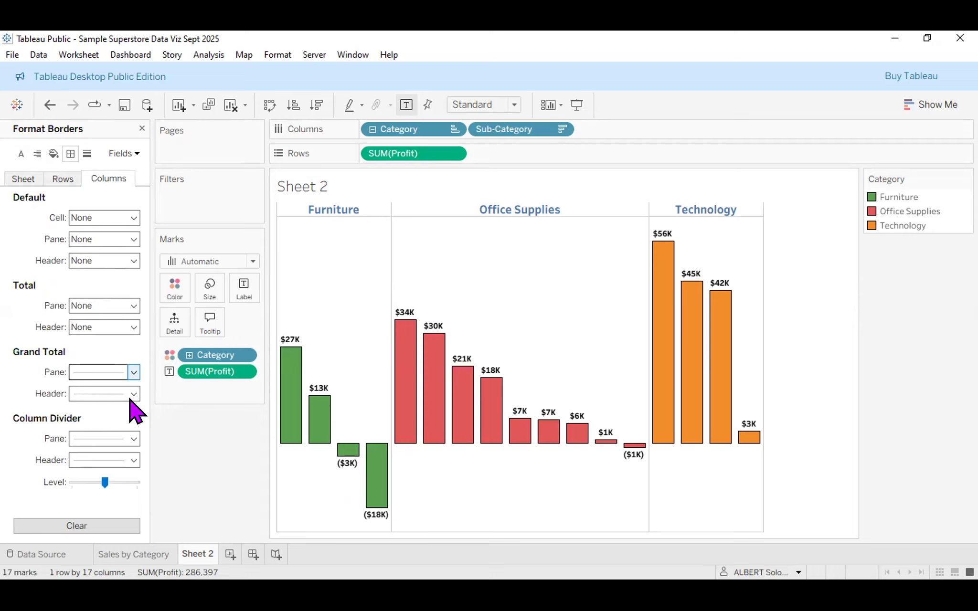
{"action": "left_click", "coordinate": [131, 375]}
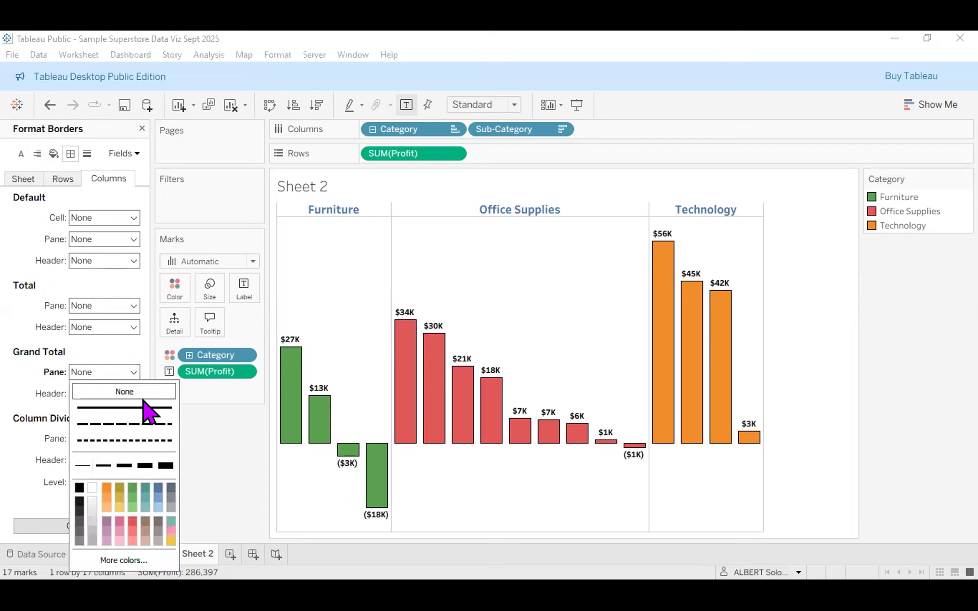
{"action": "left_click", "coordinate": [125, 408]}
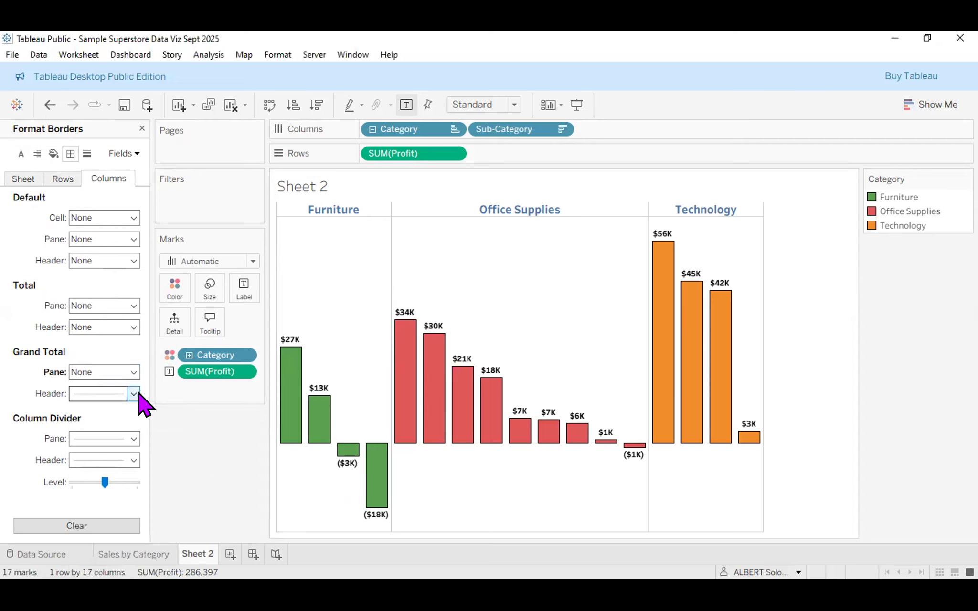
{"action": "left_click", "coordinate": [134, 394]}
{"action": "left_click", "coordinate": [130, 208]}
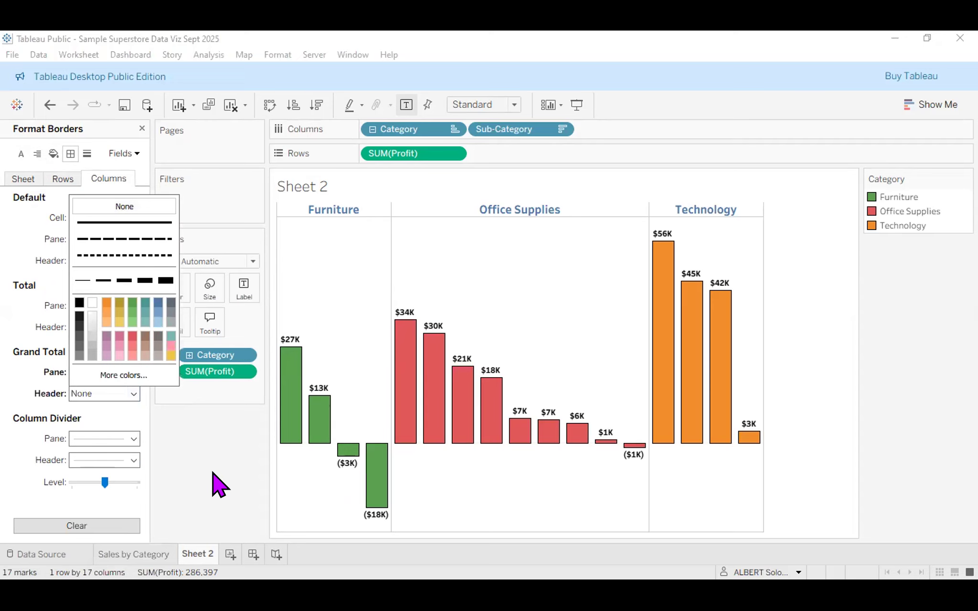
Set the column divider lines between Furniture, Office Supplies and Technology to None.
{"action": "left_click", "coordinate": [133, 439]}
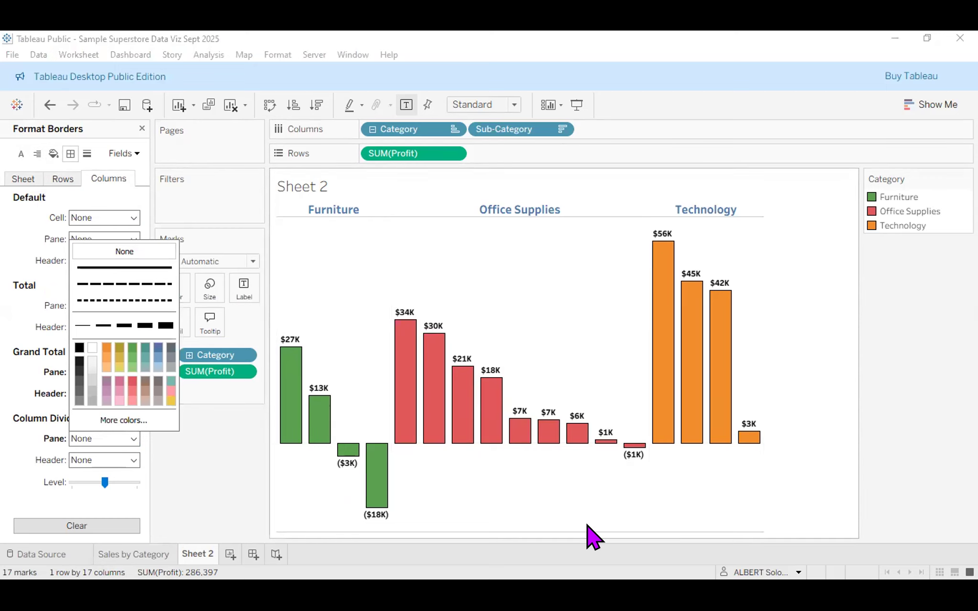
{"action": "left_click", "coordinate": [131, 285]}
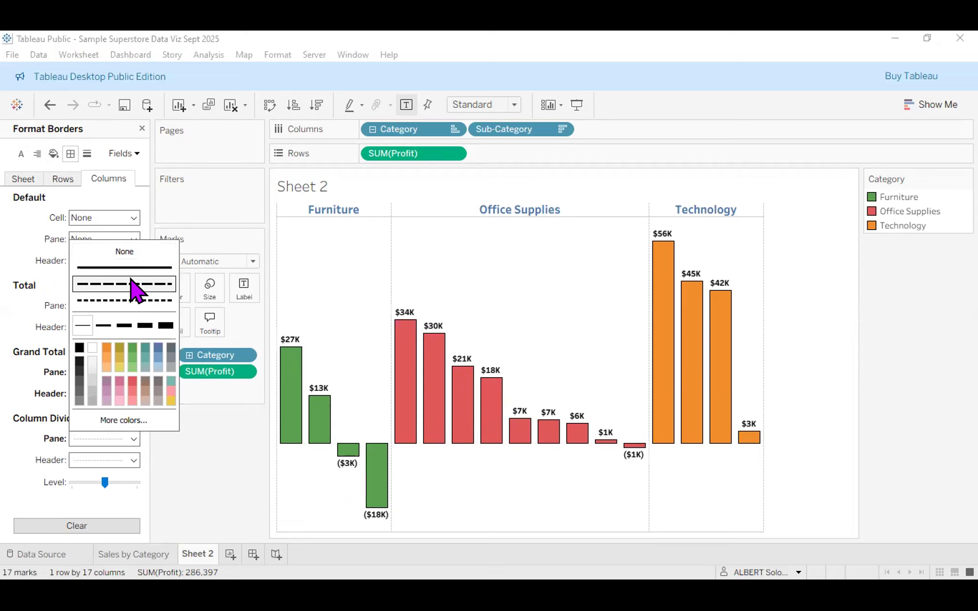
{"action": "left_click", "coordinate": [120, 252]}
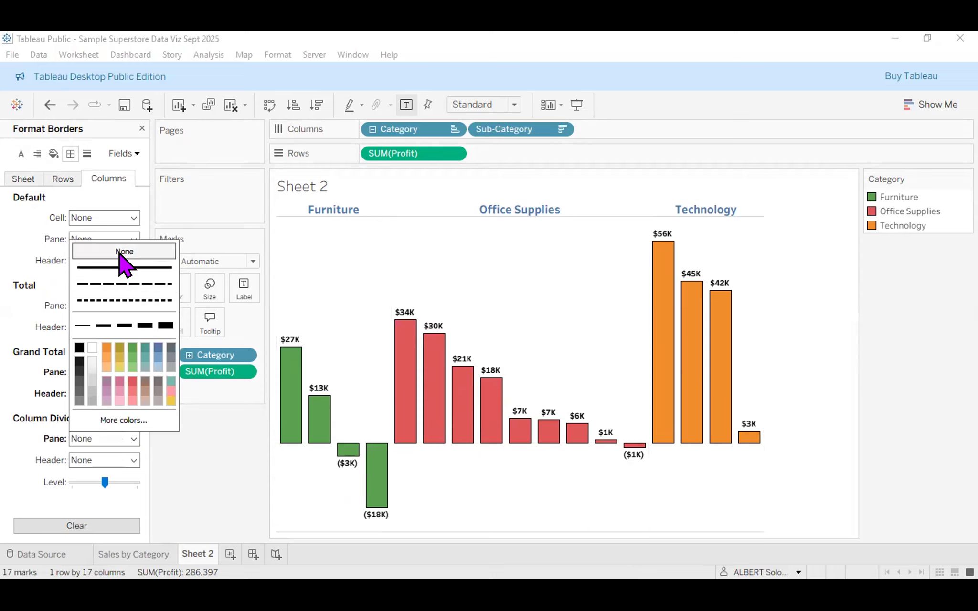
{"action": "left_click", "coordinate": [101, 436]}
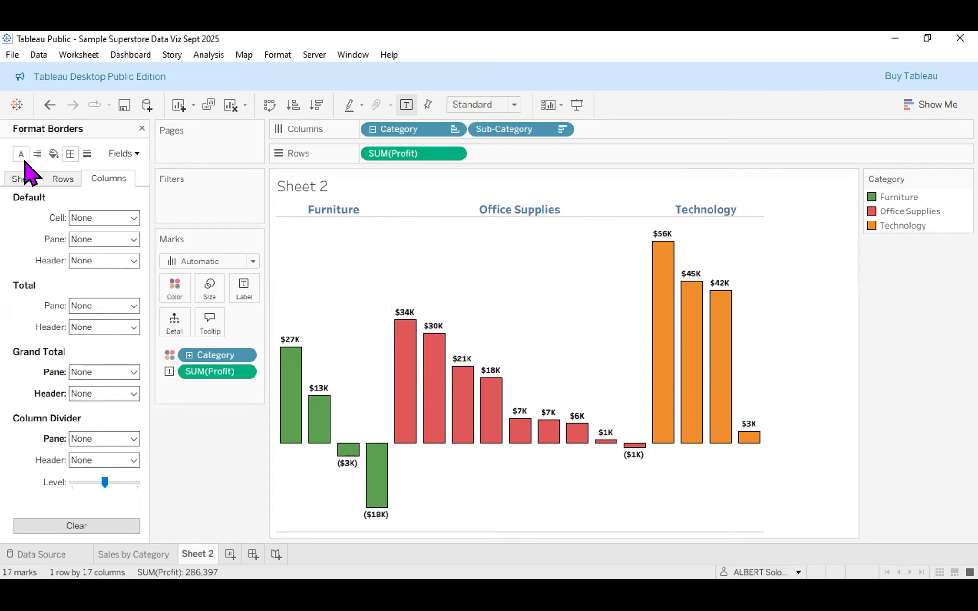
{"action": "left_click", "coordinate": [22, 157]}
Leave the alignment settings by switching to Sales by Category and back to Sheet 2.
{"action": "left_click", "coordinate": [37, 153]}
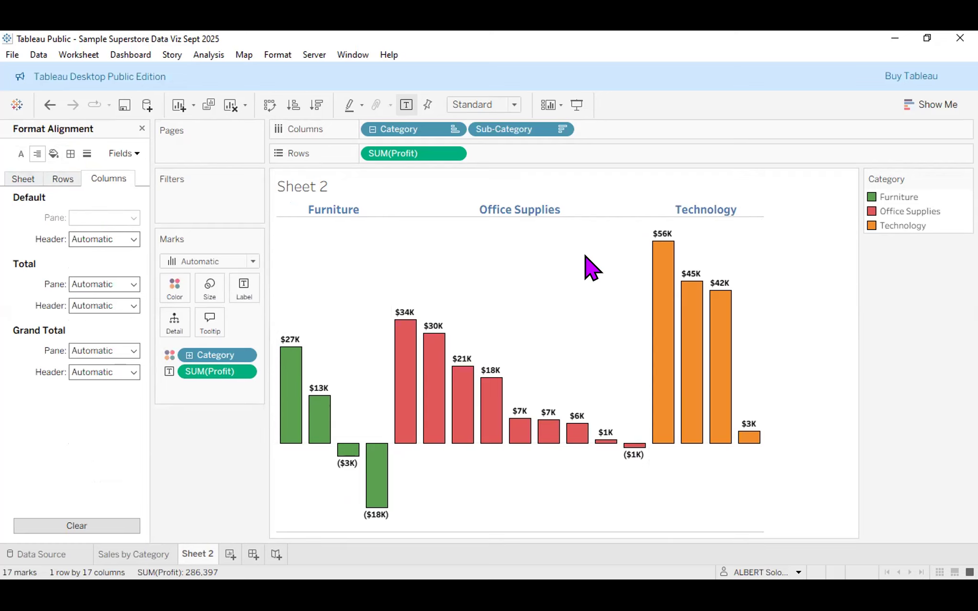
{"action": "left_click", "coordinate": [153, 555]}
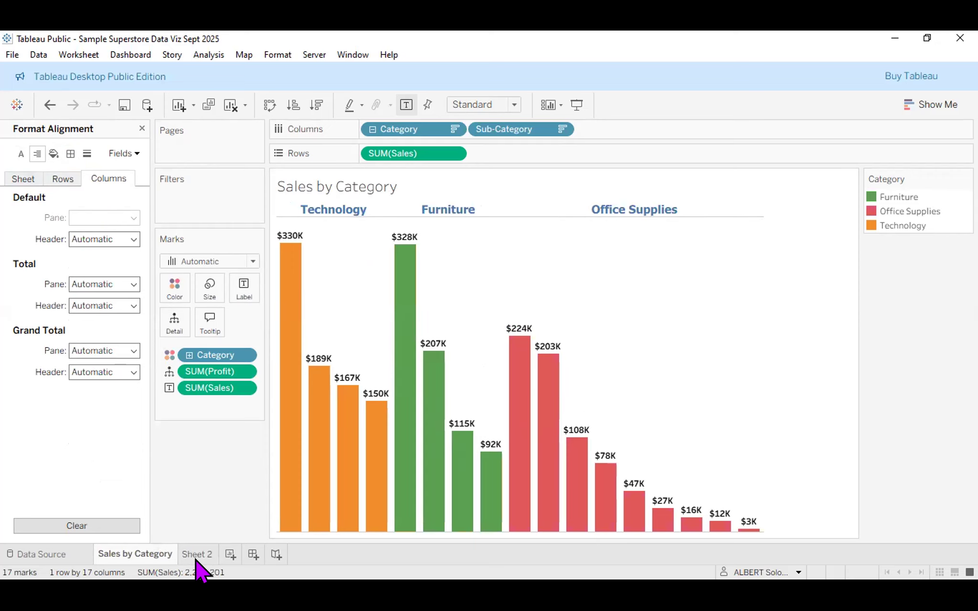
{"action": "left_click", "coordinate": [197, 558]}
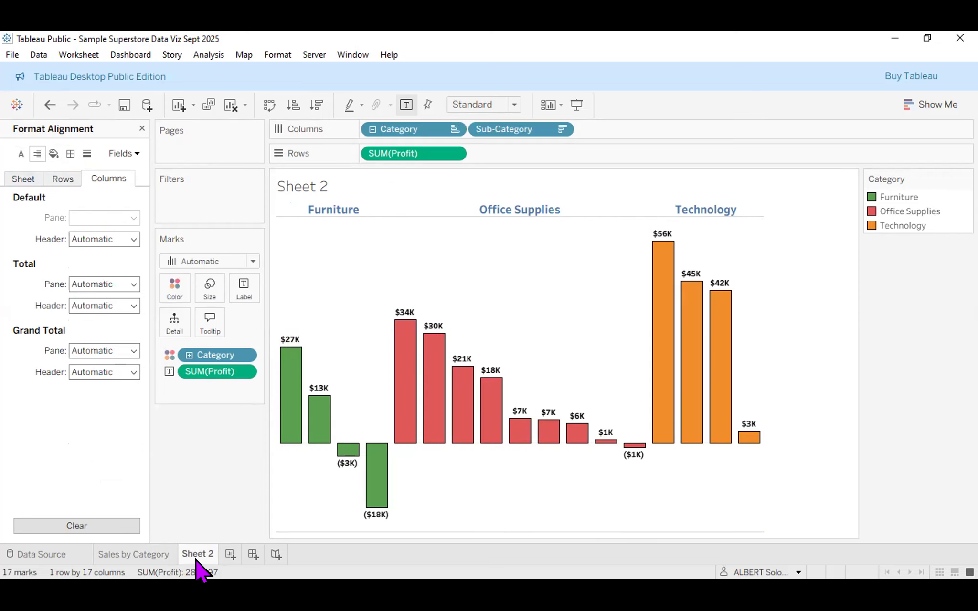
{"action": "mouse_move", "coordinate": [176, 557]}
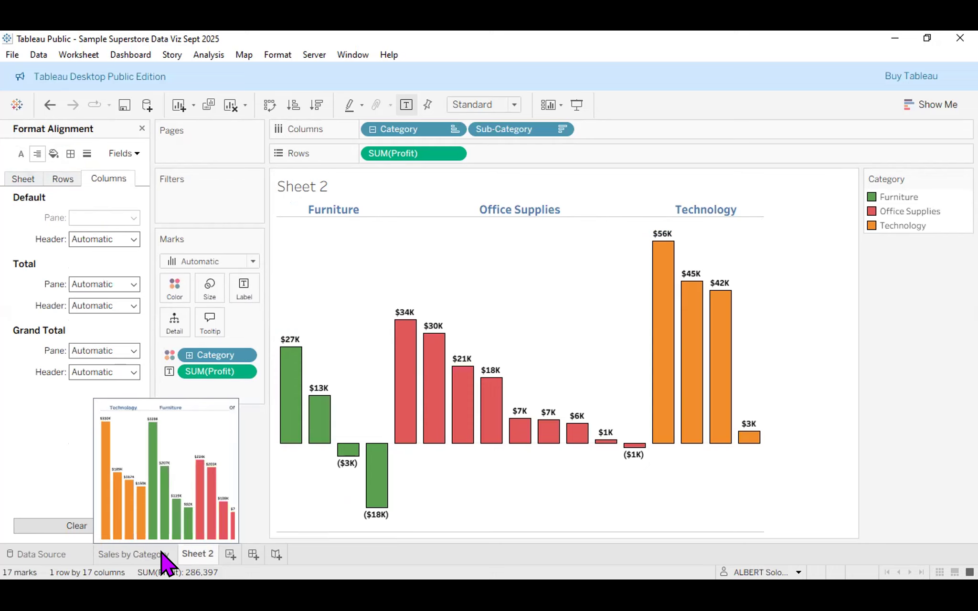
{"action": "left_click", "coordinate": [167, 556]}
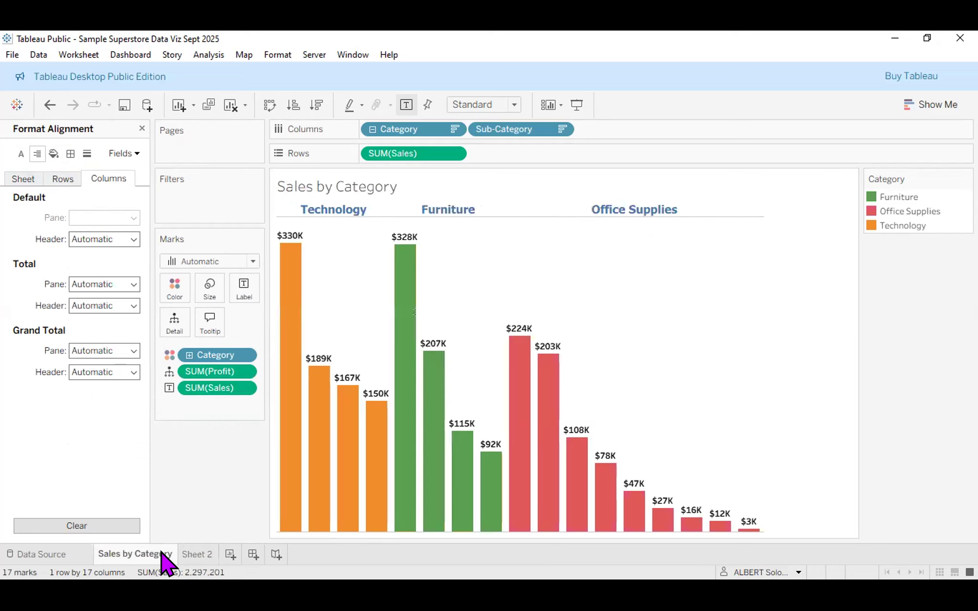
{"action": "left_click", "coordinate": [200, 555]}
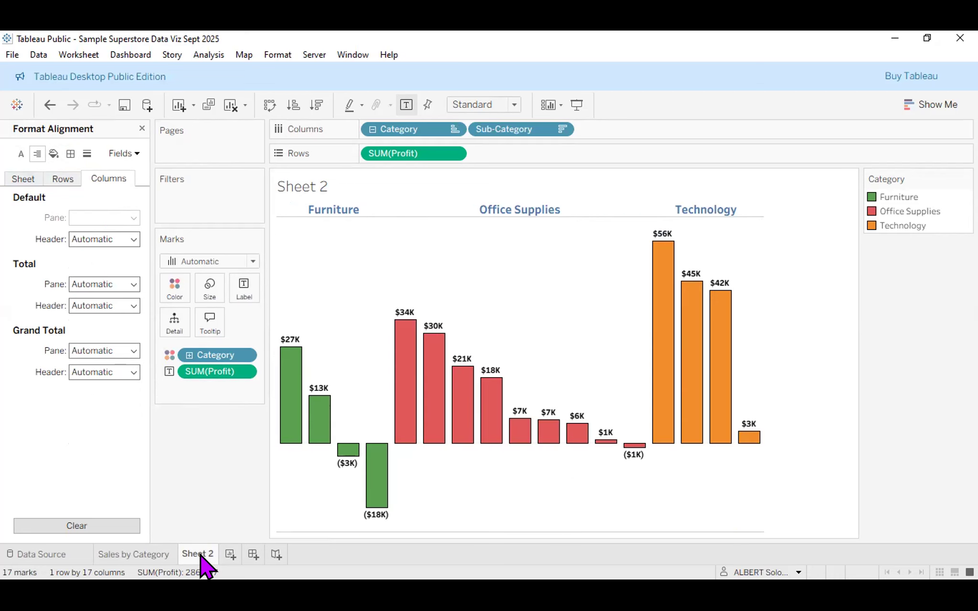
{"action": "mouse_move", "coordinate": [428, 349]}
{"action": "left_click", "coordinate": [142, 128]}
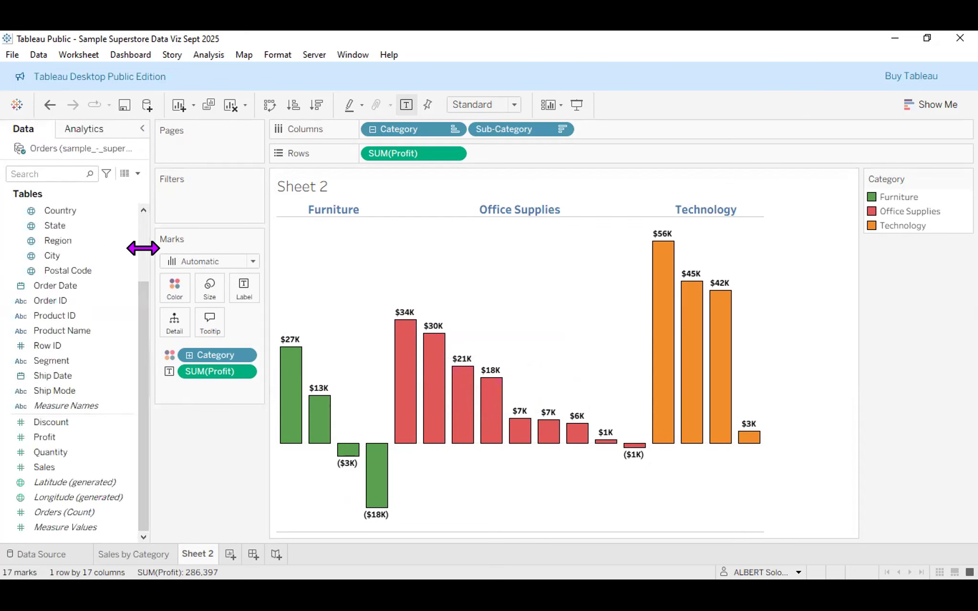
{"action": "mouse_move", "coordinate": [438, 396]}
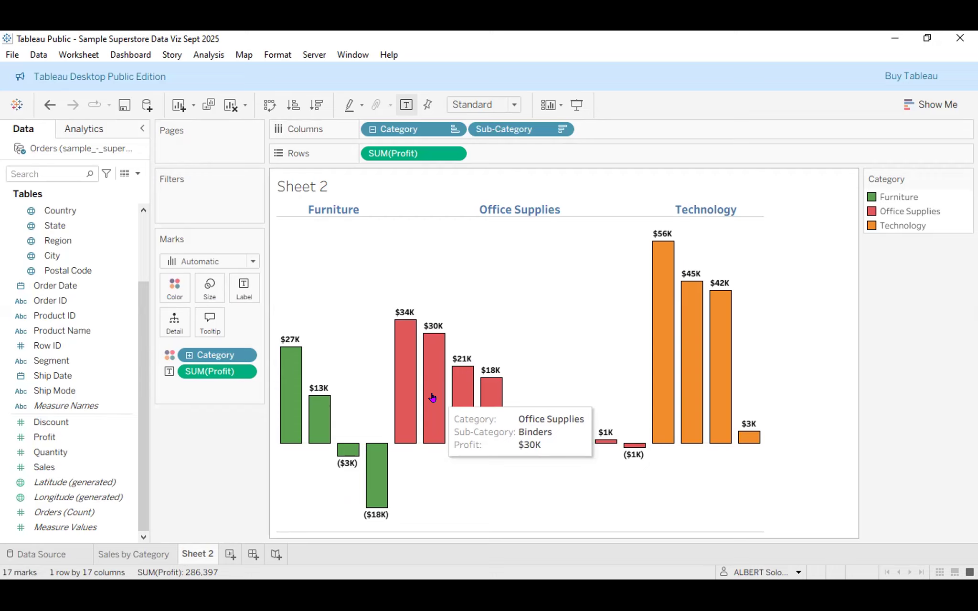
Put SUM(Sales) on Detail in Sheet 2's Marks card and open the tooltip editor.
{"action": "left_click", "coordinate": [41, 472]}
{"action": "left_click_drag", "start_coordinate": [163, 322], "coordinate": [163, 323]}
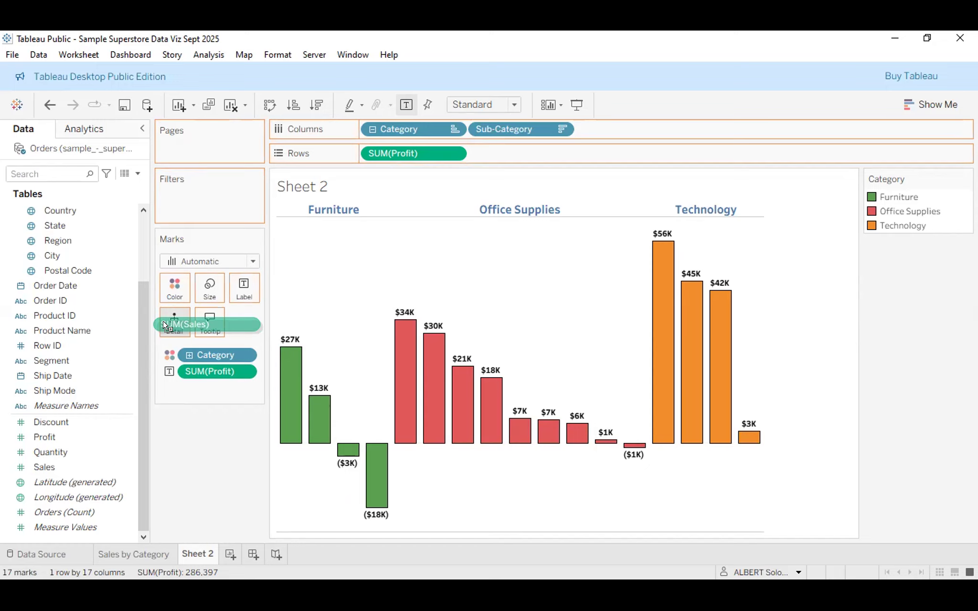
{"action": "left_click_drag", "start_coordinate": [165, 326], "coordinate": [165, 326]}
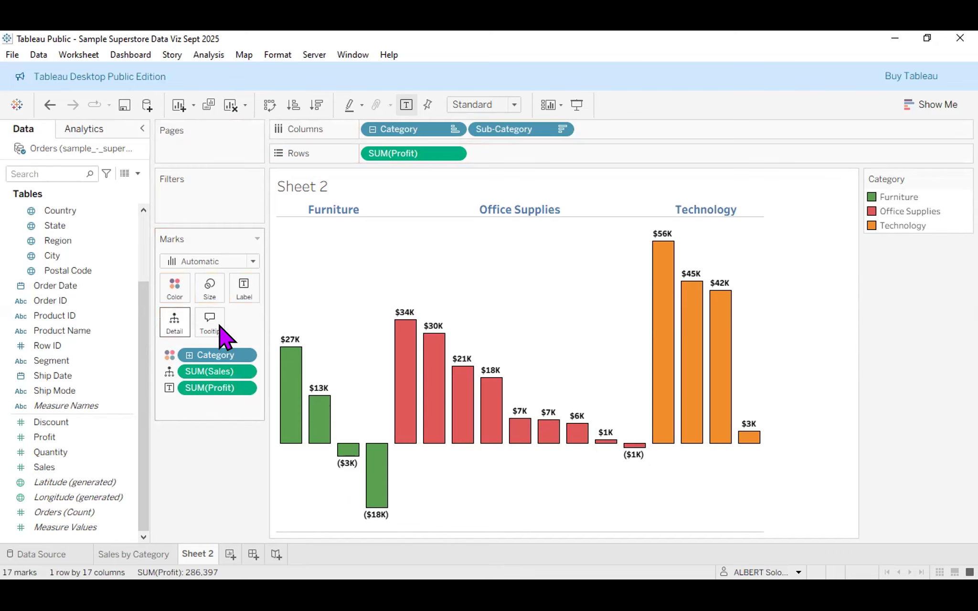
{"action": "left_click", "coordinate": [210, 323]}
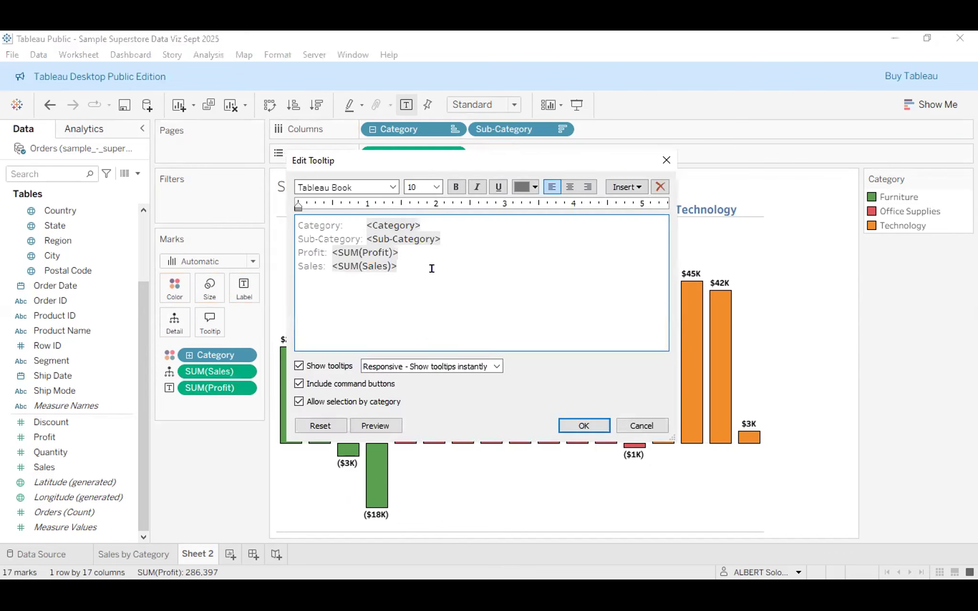
Keep the Sales line in the tooltip, confirm it, and open the $34K Paper bar's menu.
{"action": "left_click_drag", "start_coordinate": [431, 269], "coordinate": [299, 266]}
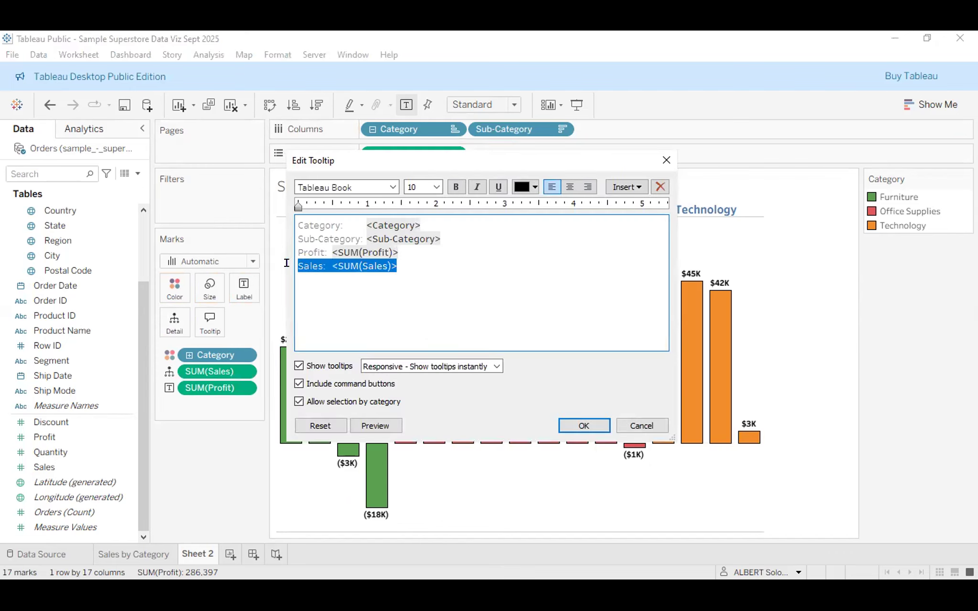
{"action": "left_click", "coordinate": [584, 426]}
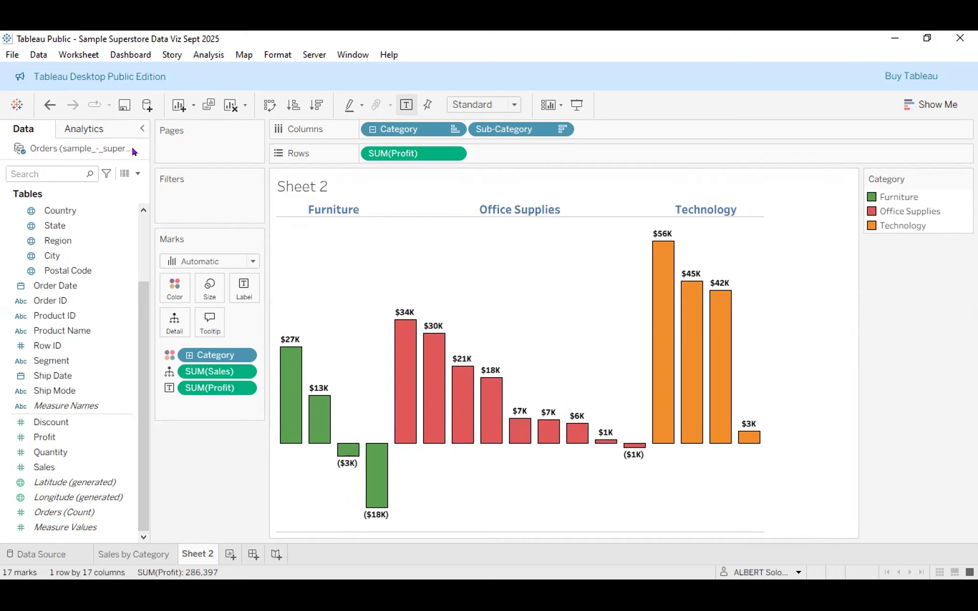
{"action": "right_click", "coordinate": [403, 375]}
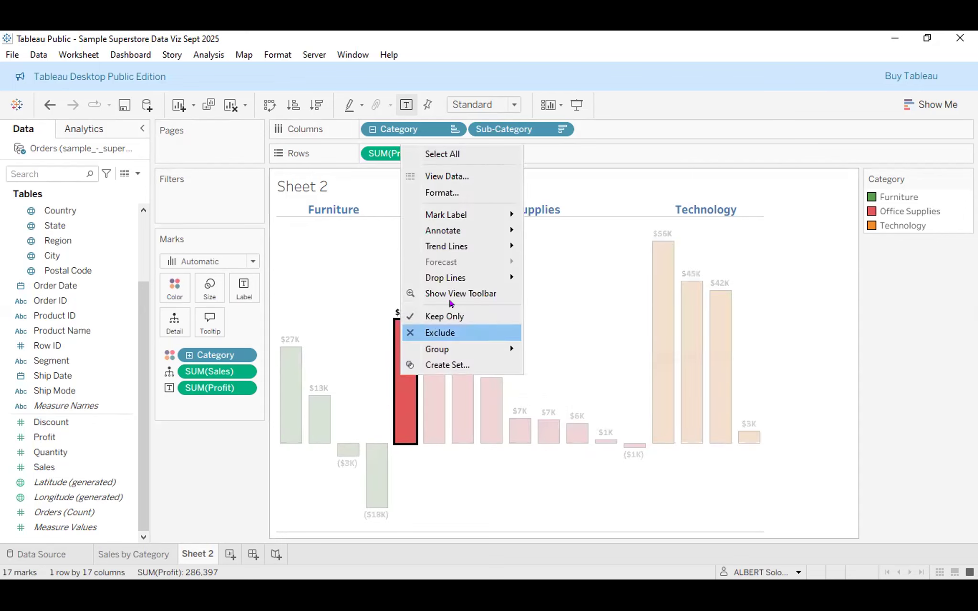
Format the SUM(Sales) axis as Currency (Custom) with 0 decimals in Thousands (K).
{"action": "left_click", "coordinate": [471, 192]}
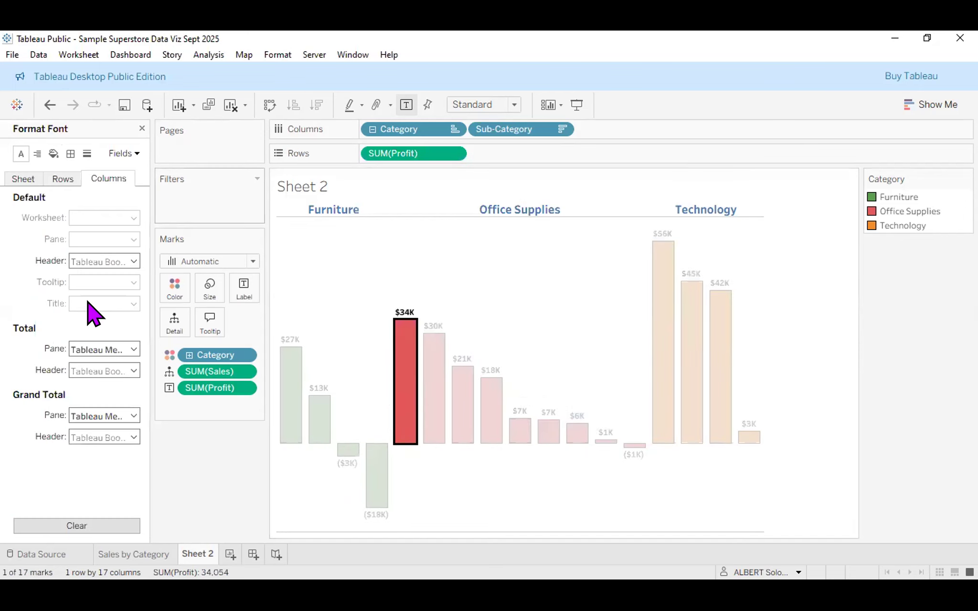
{"action": "left_click", "coordinate": [123, 153]}
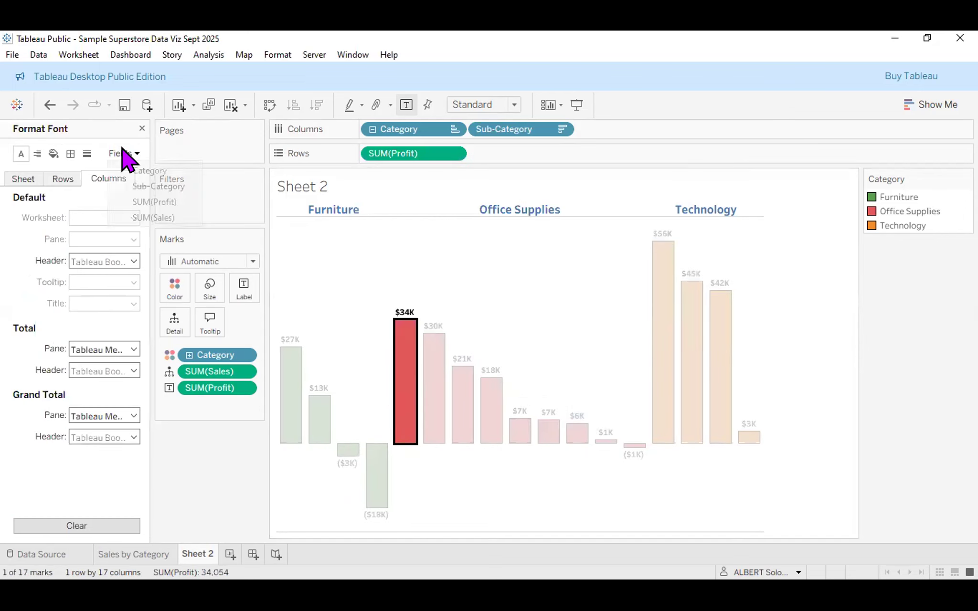
{"action": "left_click", "coordinate": [149, 219]}
{"action": "left_click", "coordinate": [128, 300]}
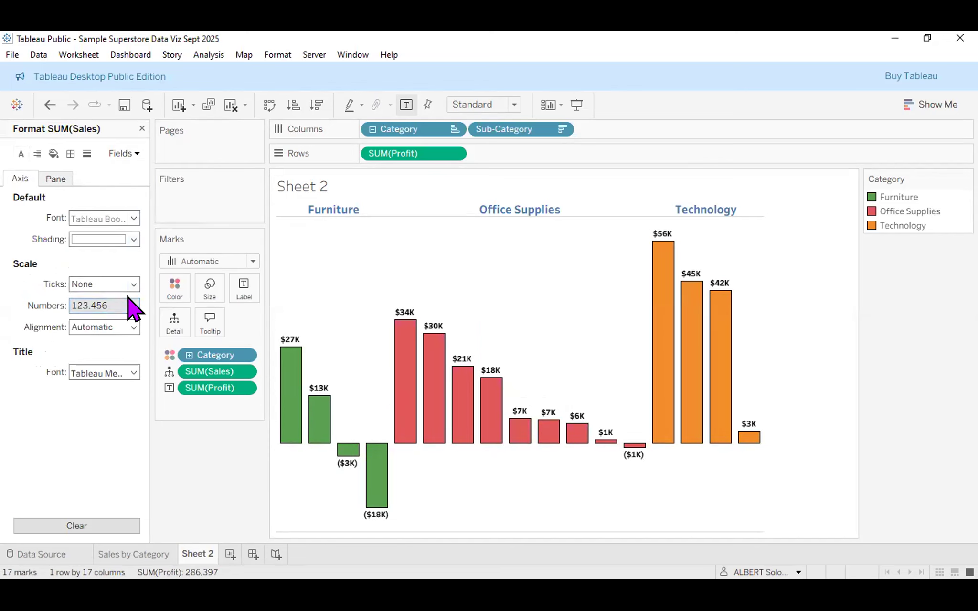
{"action": "left_click", "coordinate": [131, 307]}
{"action": "left_click", "coordinate": [125, 371]}
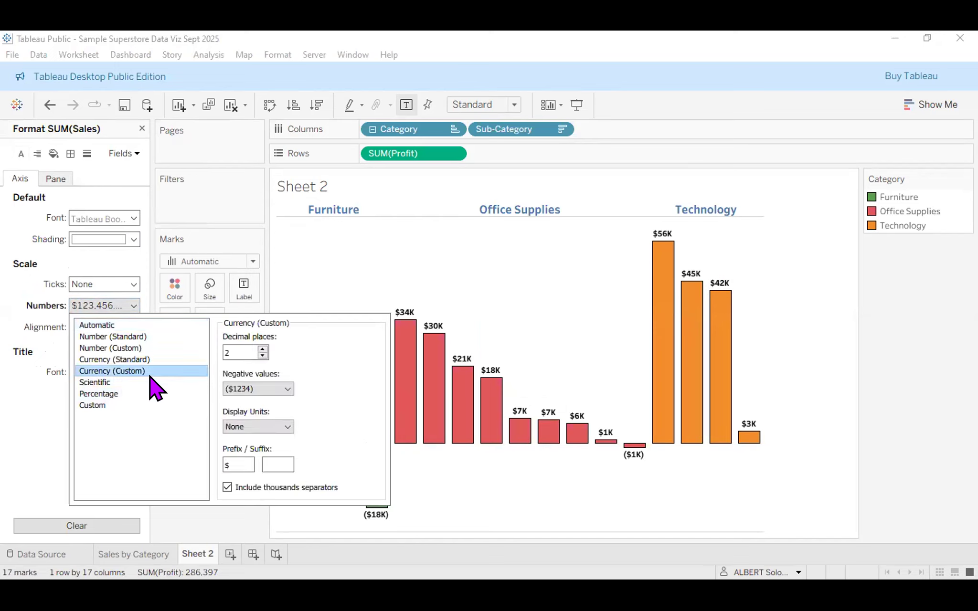
{"action": "double_click", "coordinate": [263, 356]}
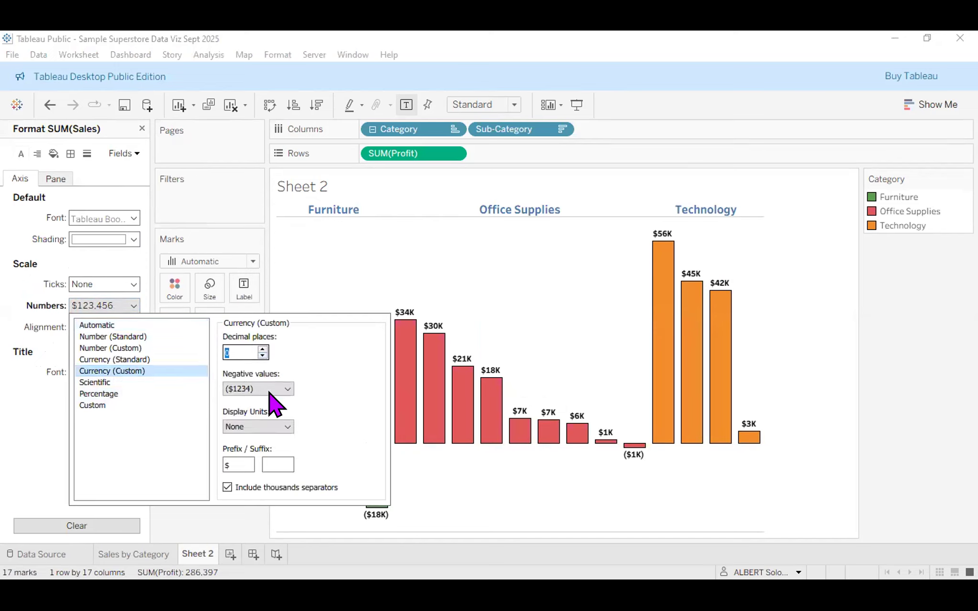
{"action": "left_click", "coordinate": [288, 429]}
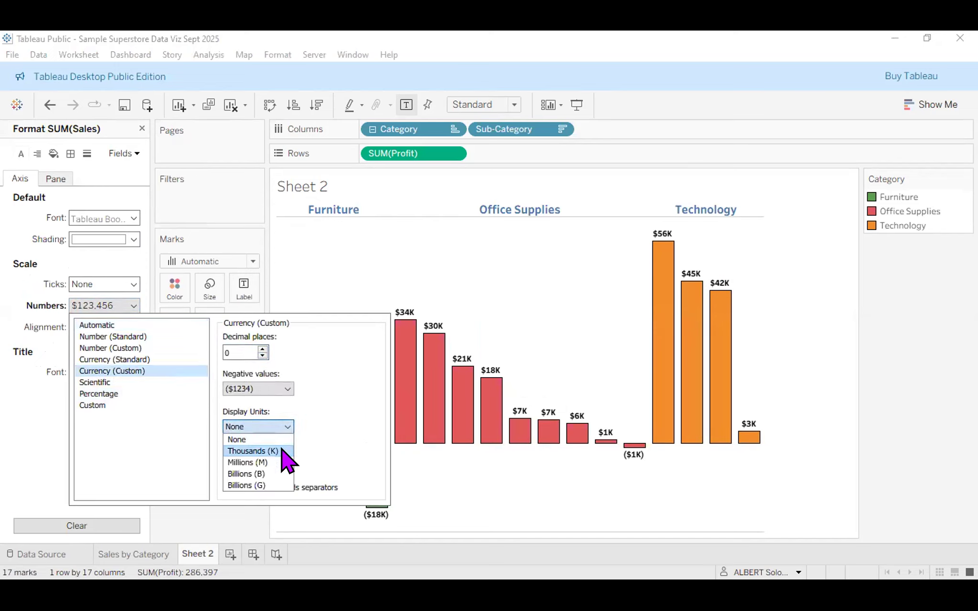
{"action": "left_click", "coordinate": [253, 451]}
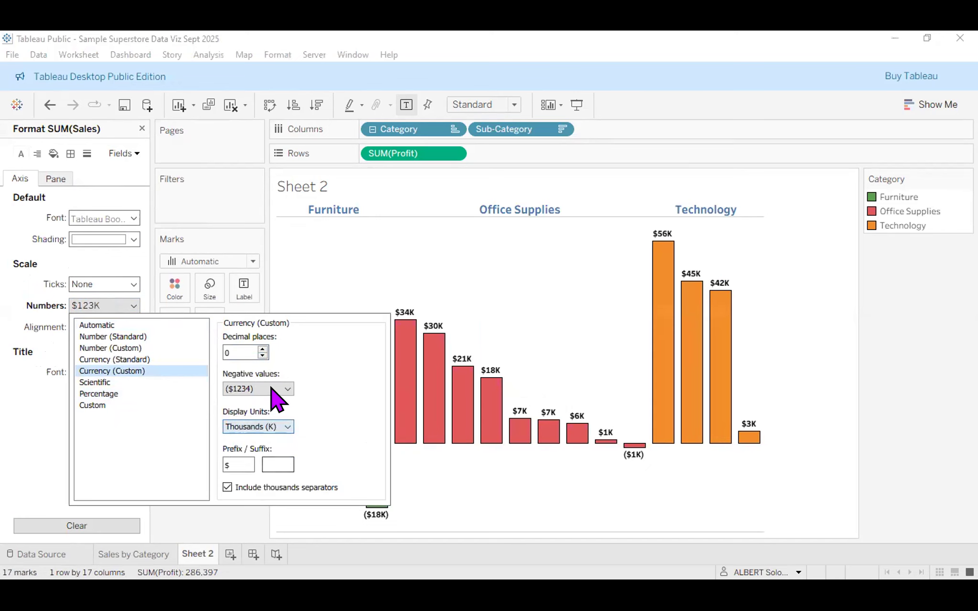
{"action": "left_click", "coordinate": [437, 427]}
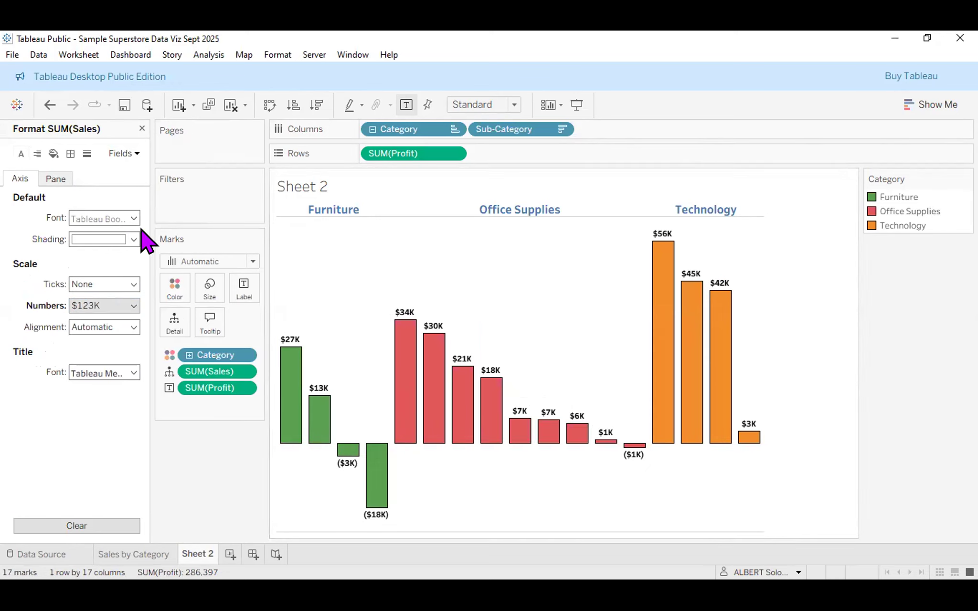
Give the SUM(Sales) pane numbers Currency (Custom), 0 decimals and Thousands (K) too.
{"action": "left_click", "coordinate": [54, 185]}
{"action": "left_click", "coordinate": [114, 262]}
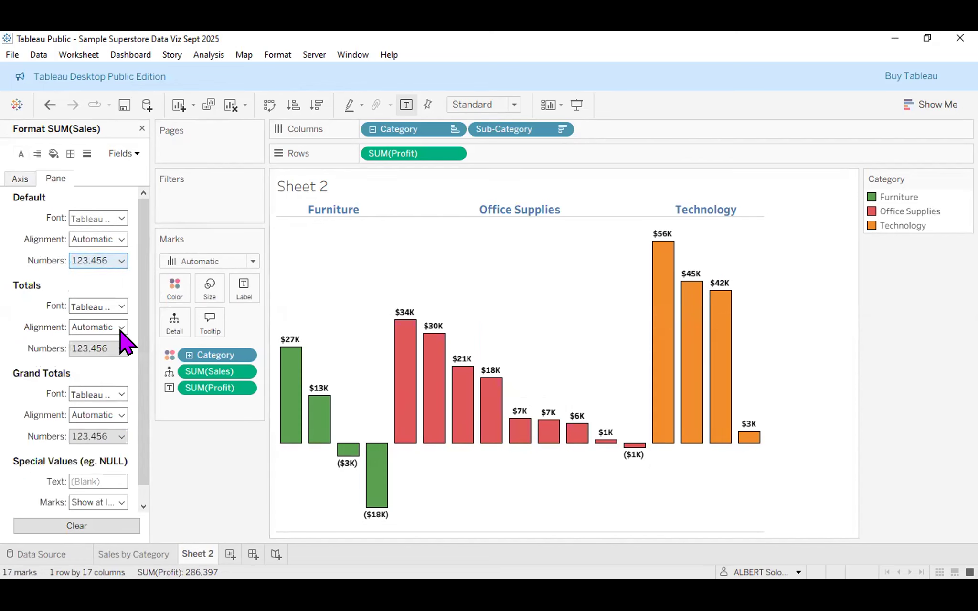
{"action": "left_click", "coordinate": [123, 326]}
{"action": "left_click", "coordinate": [262, 310]}
{"action": "left_click", "coordinate": [262, 310]}
{"action": "left_click", "coordinate": [269, 381]}
{"action": "left_click", "coordinate": [260, 409]}
{"action": "left_click", "coordinate": [484, 482]}
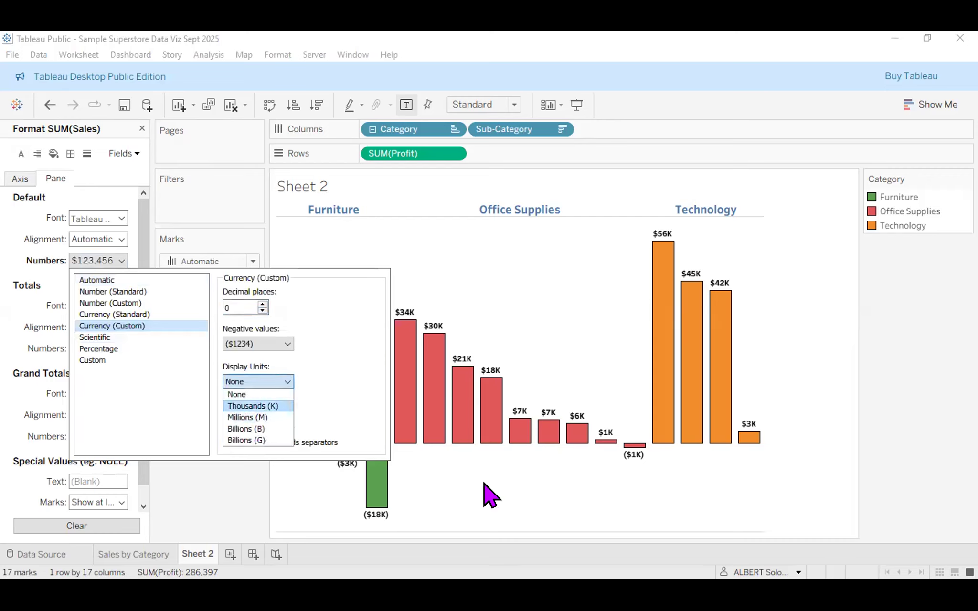
{"action": "mouse_move", "coordinate": [406, 413]}
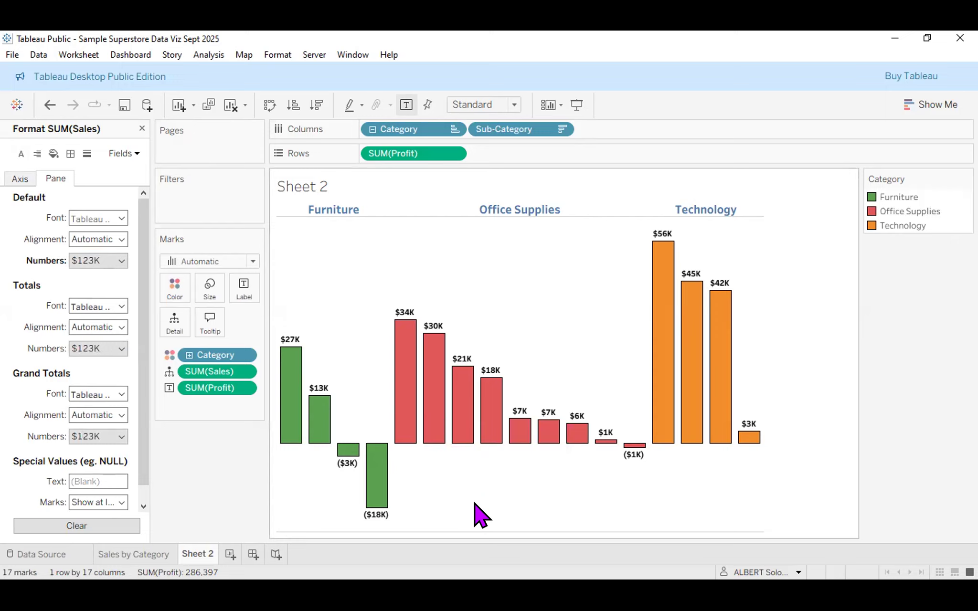
Undo the pane number format with Ctrl+Z, check the tooltips, and open the $34K Paper bar's menu.
{"action": "key", "text": "ctrl+z"}
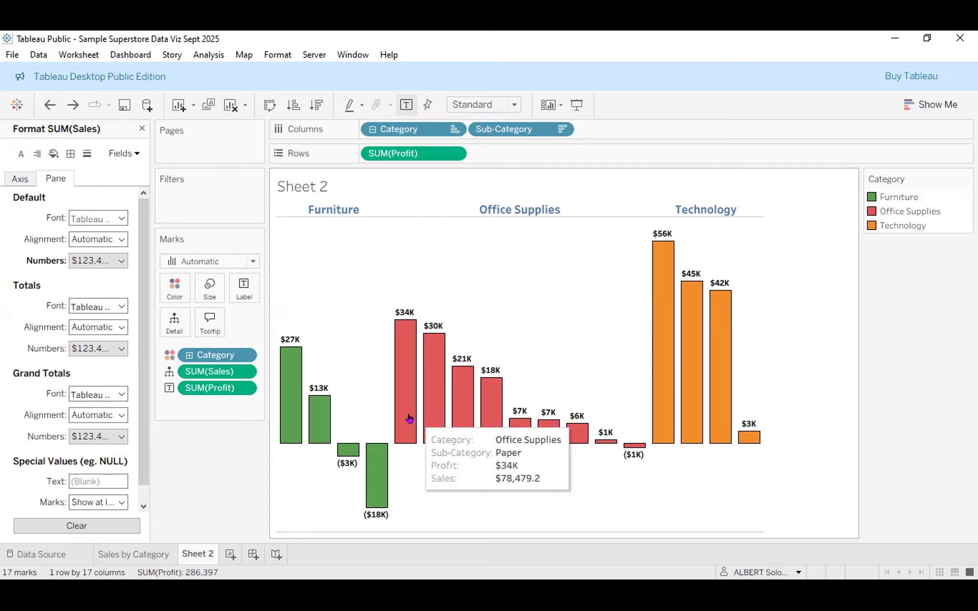
{"action": "mouse_move", "coordinate": [475, 419]}
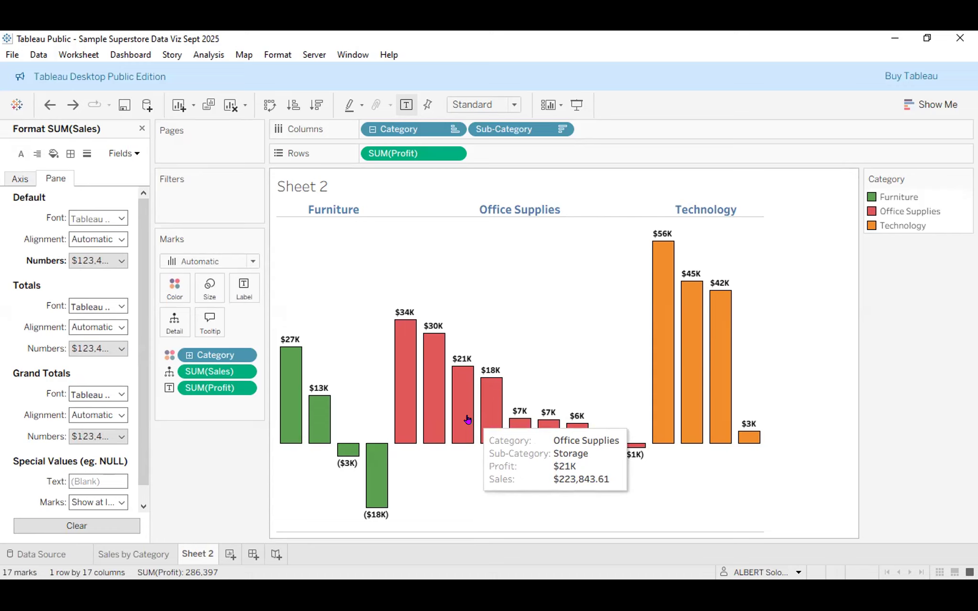
{"action": "right_click", "coordinate": [406, 374]}
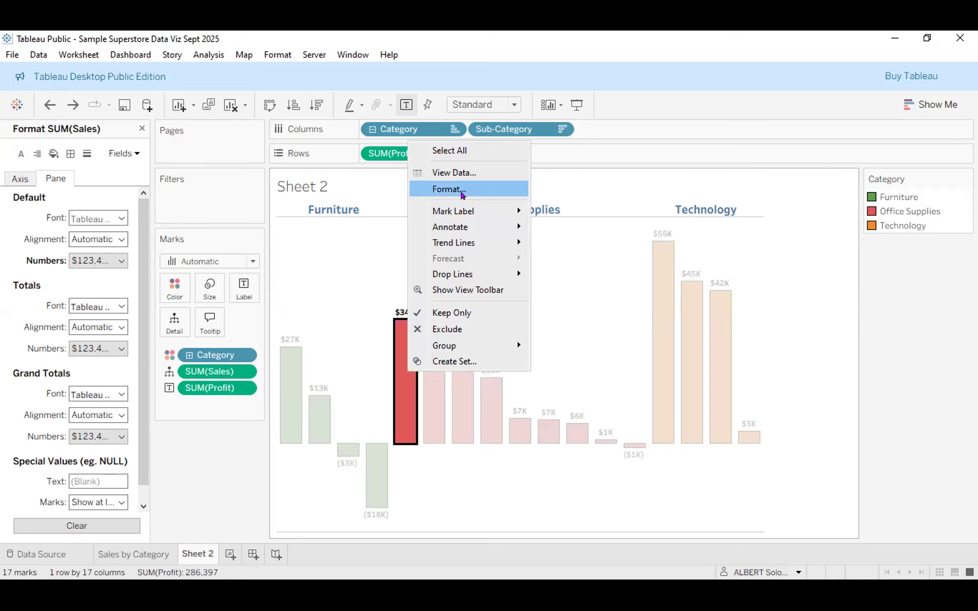
Open the SUM(Sales) format settings and settle on the Pane tab.
{"action": "left_click", "coordinate": [461, 191]}
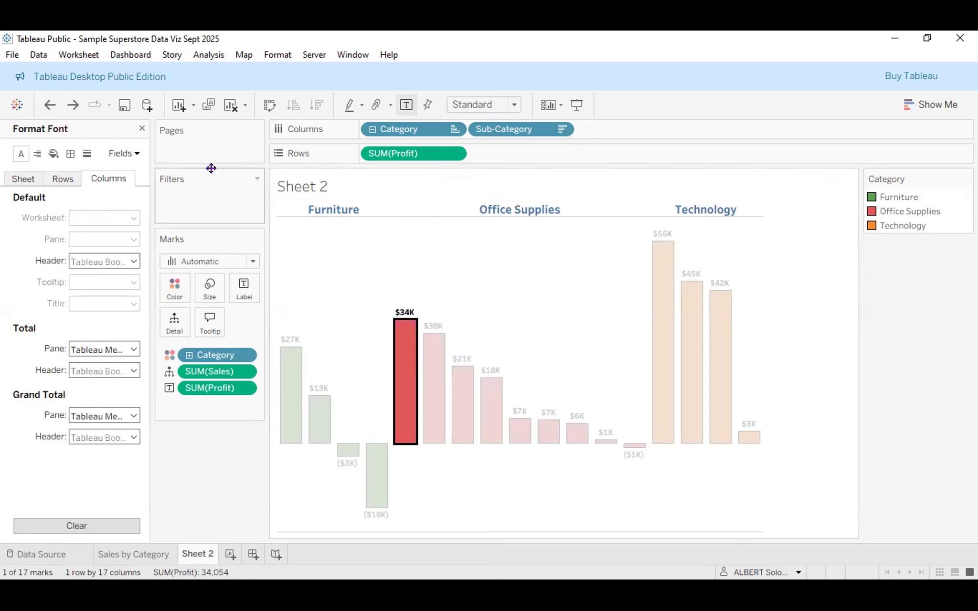
{"action": "left_click", "coordinate": [132, 154]}
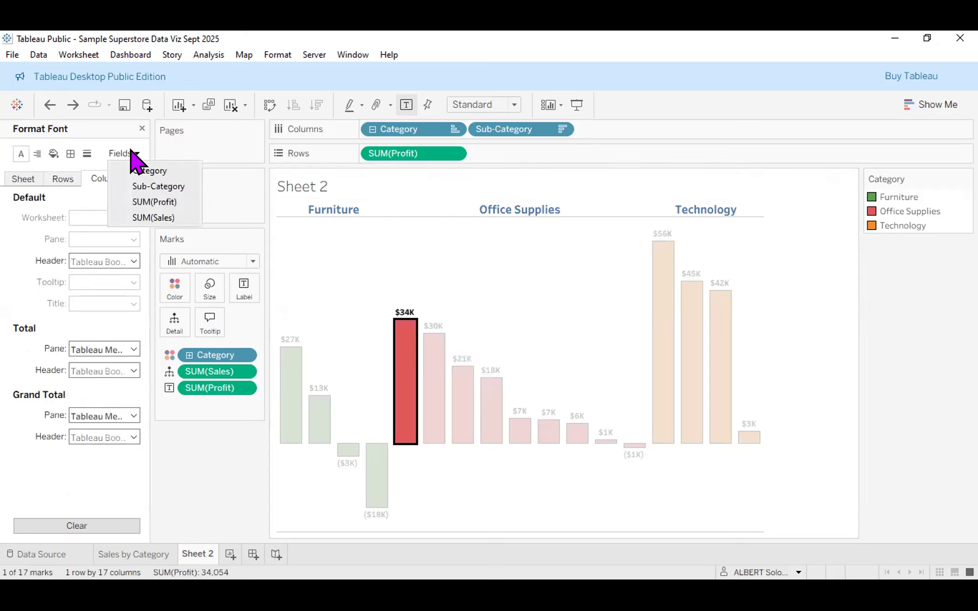
{"action": "left_click", "coordinate": [142, 214]}
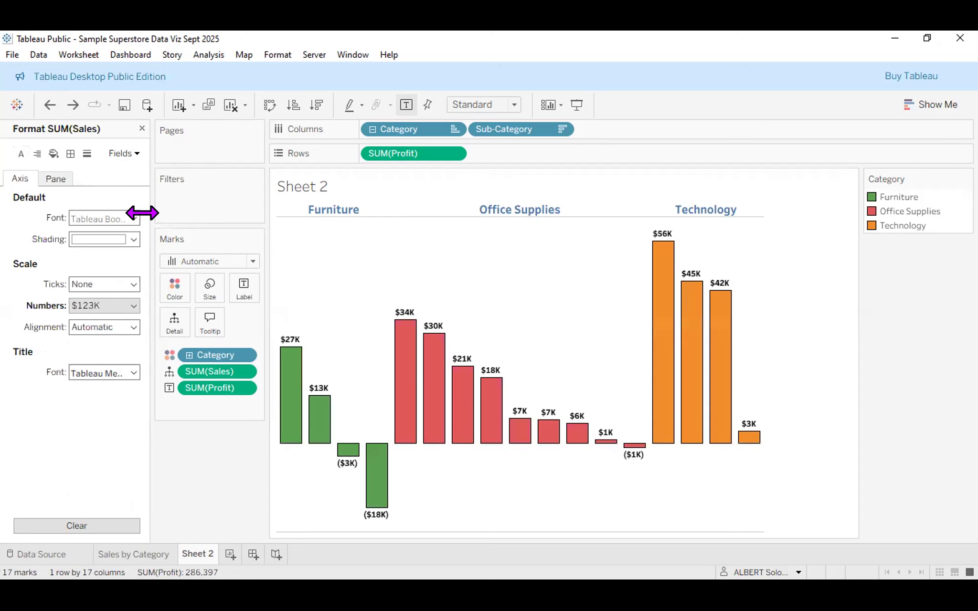
{"action": "mouse_move", "coordinate": [461, 391]}
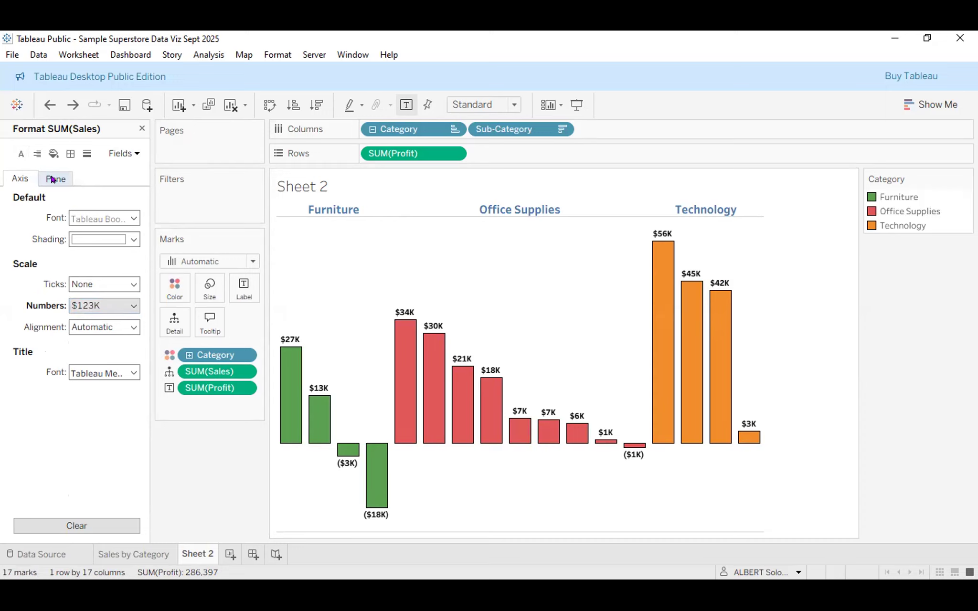
{"action": "left_click", "coordinate": [53, 180]}
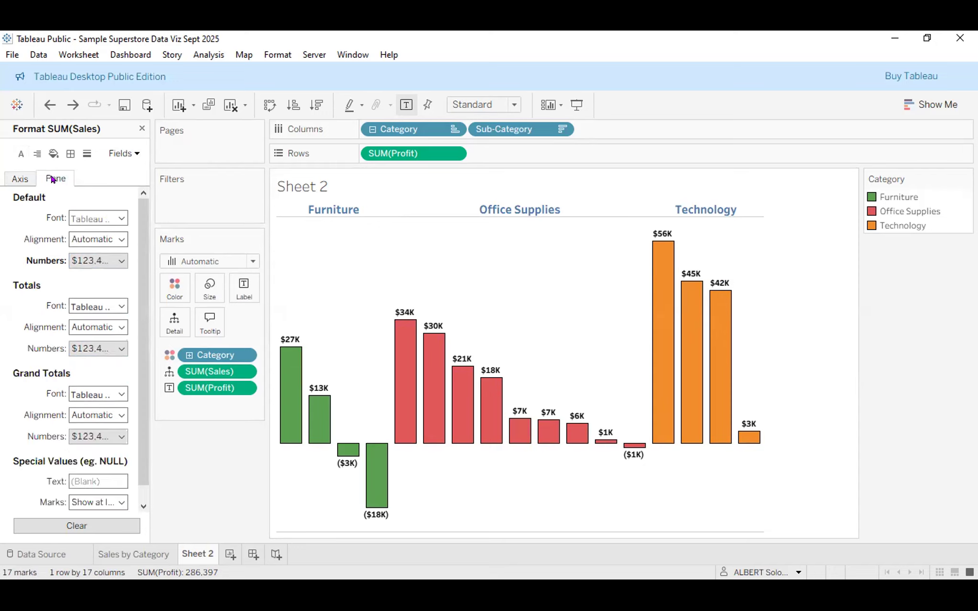
{"action": "left_click", "coordinate": [25, 182]}
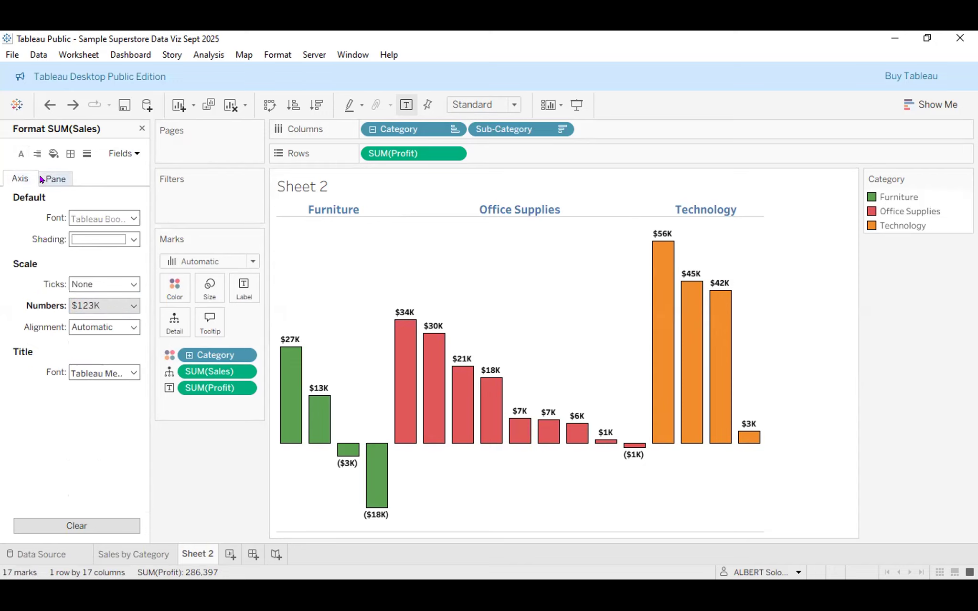
{"action": "left_click", "coordinate": [53, 179]}
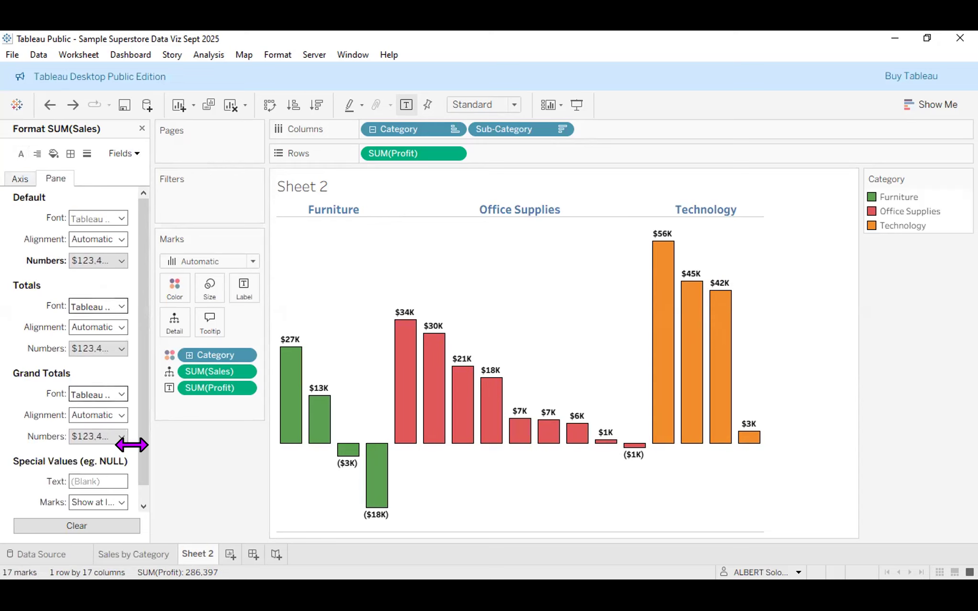
{"action": "left_click", "coordinate": [9, 178]}
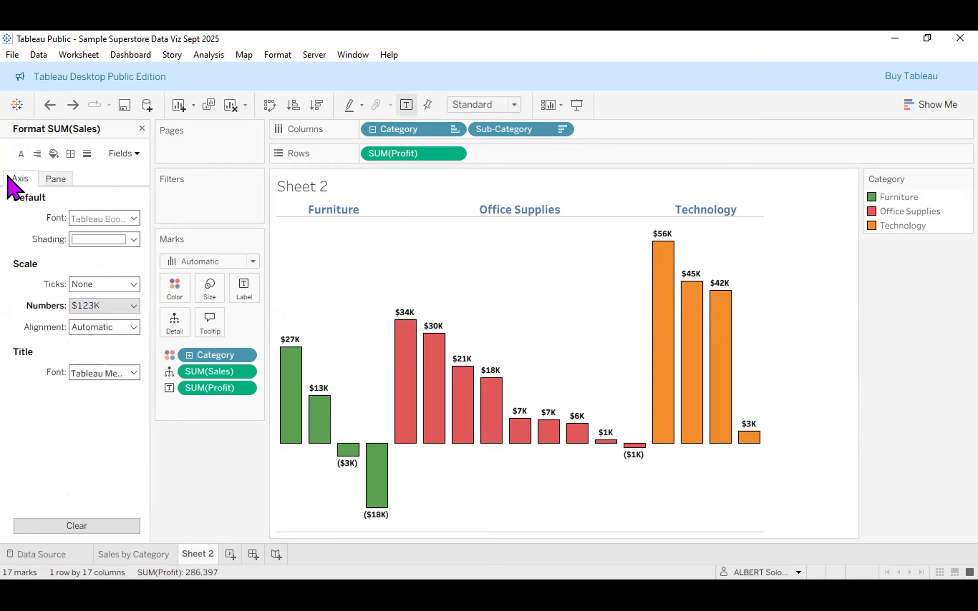
{"action": "left_click", "coordinate": [50, 180]}
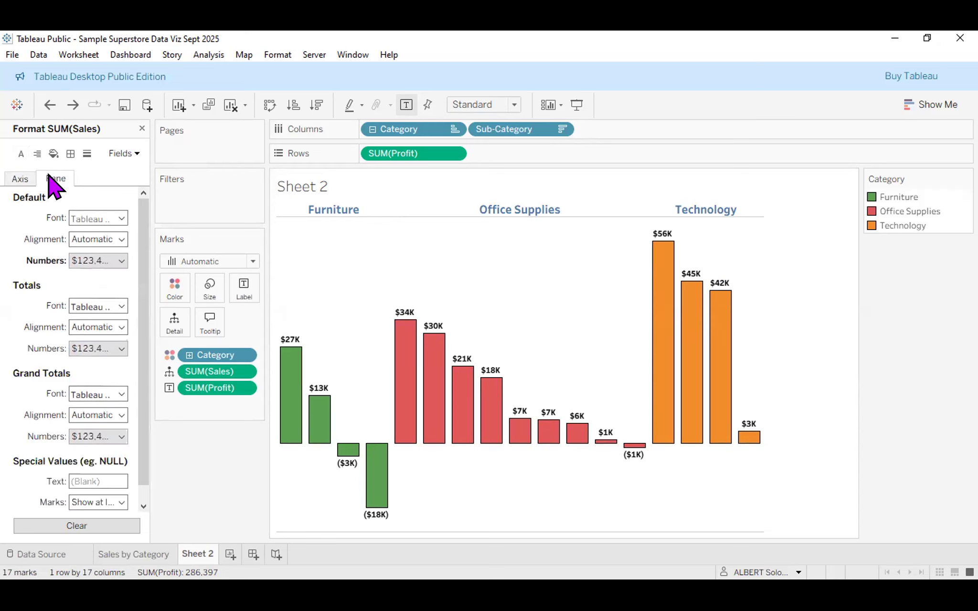
Set pane Default Numbers to Currency (Custom), 0 decimal places, Display Units Thousands (K).
{"action": "left_click", "coordinate": [121, 261]}
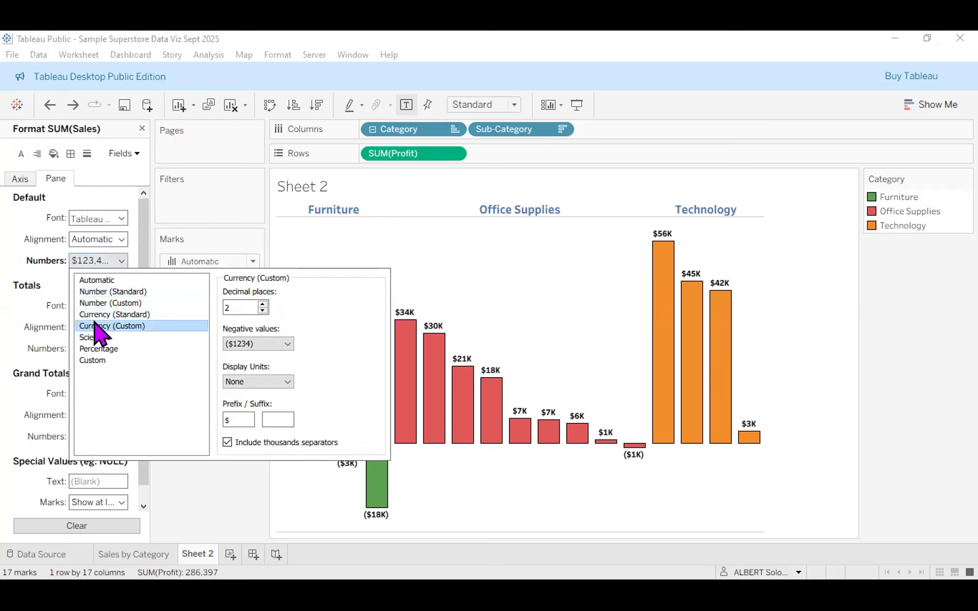
{"action": "left_click", "coordinate": [262, 305]}
{"action": "left_click", "coordinate": [262, 305]}
{"action": "left_click", "coordinate": [262, 305]}
{"action": "left_click", "coordinate": [263, 305]}
{"action": "left_click", "coordinate": [262, 305]}
{"action": "left_click", "coordinate": [262, 305]}
{"action": "left_click", "coordinate": [262, 305]}
{"action": "left_click", "coordinate": [262, 304]}
{"action": "left_click", "coordinate": [262, 305]}
{"action": "left_click", "coordinate": [262, 304]}
{"action": "left_click", "coordinate": [262, 310]}
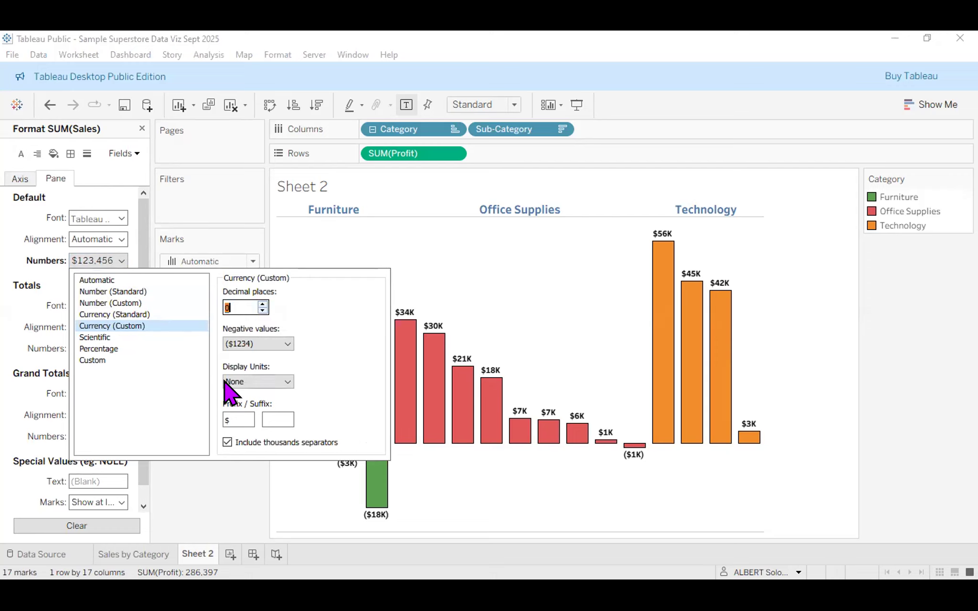
{"action": "left_click", "coordinate": [244, 382]}
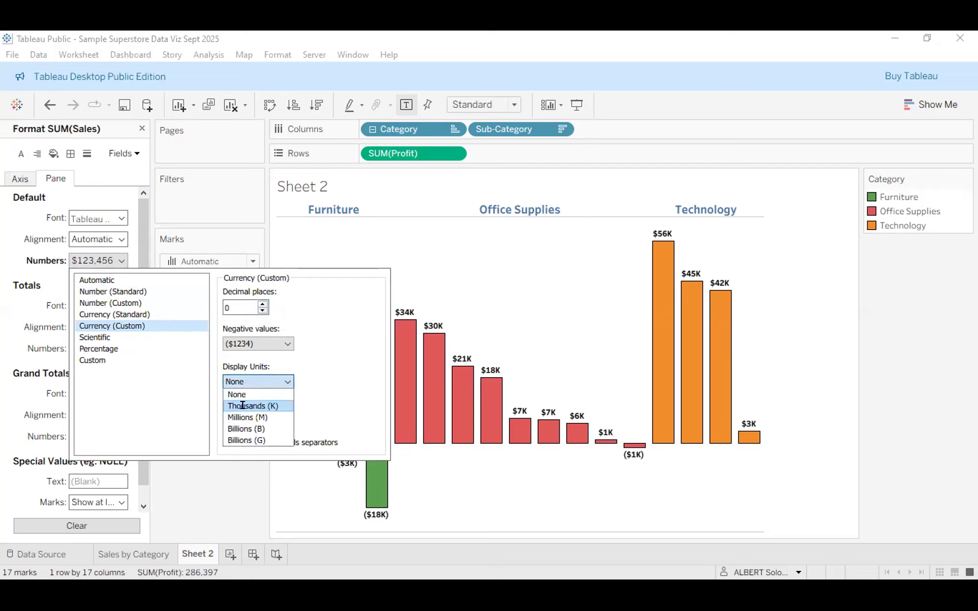
{"action": "left_click", "coordinate": [235, 404]}
{"action": "left_click", "coordinate": [418, 435]}
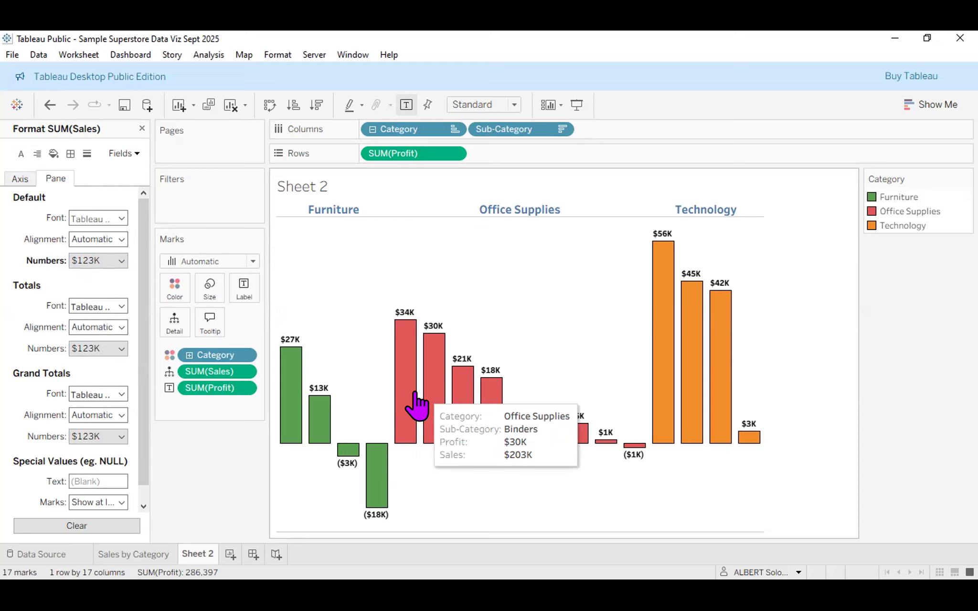
Close the Format pane and delete the Sales line from the bar tooltip.
{"action": "left_click", "coordinate": [142, 129]}
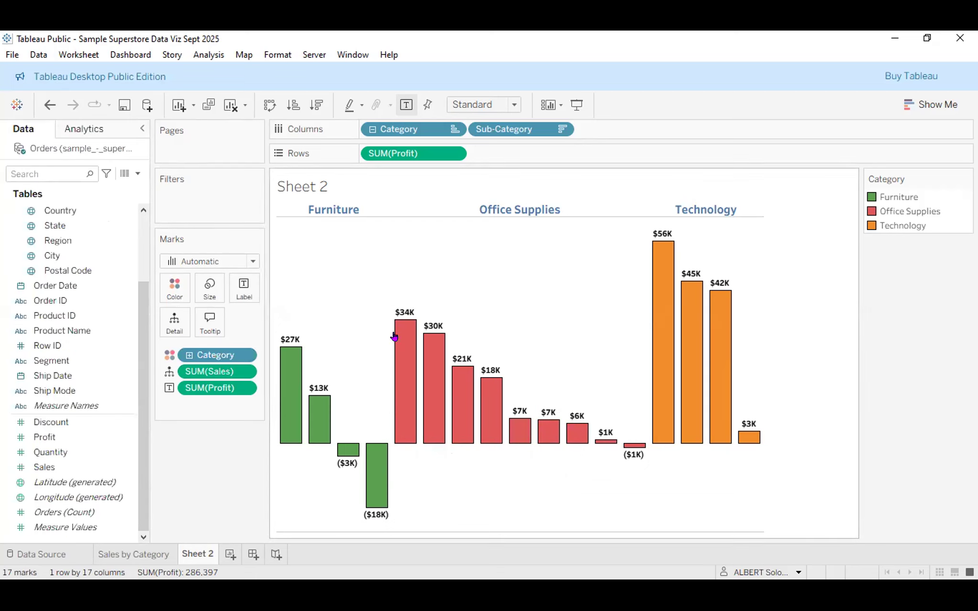
{"action": "mouse_move", "coordinate": [433, 393]}
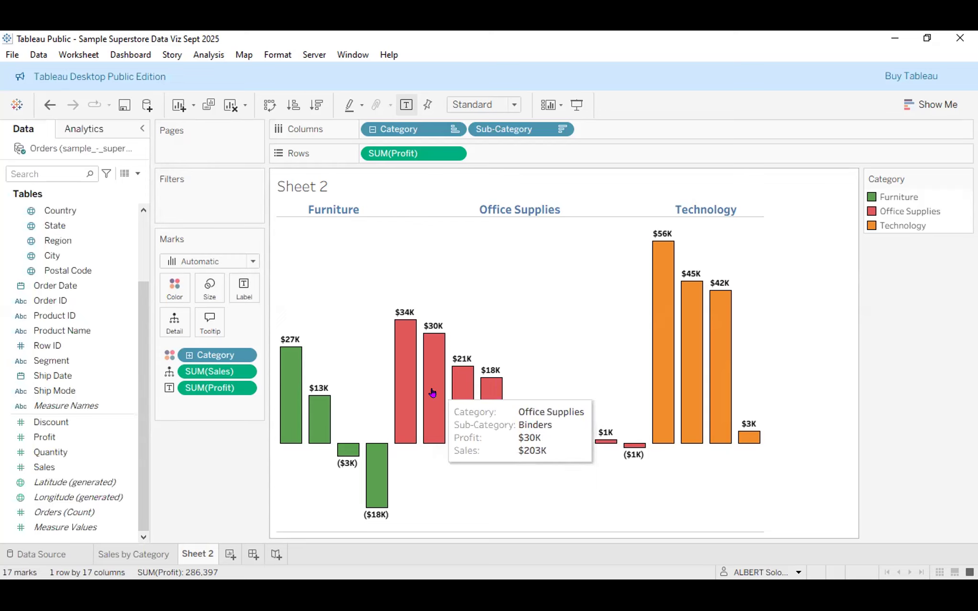
{"action": "left_click", "coordinate": [212, 330]}
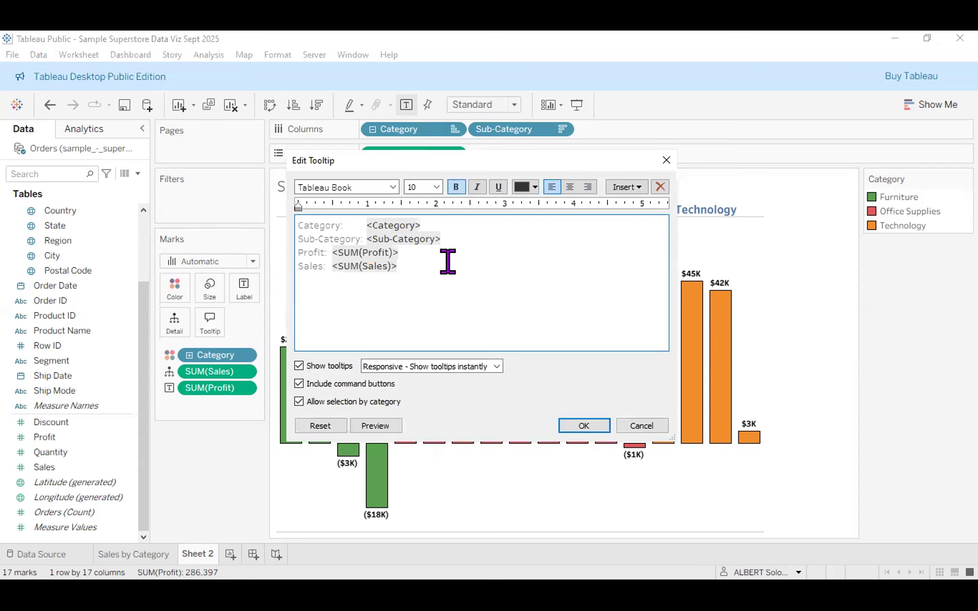
{"action": "left_click", "coordinate": [639, 187]}
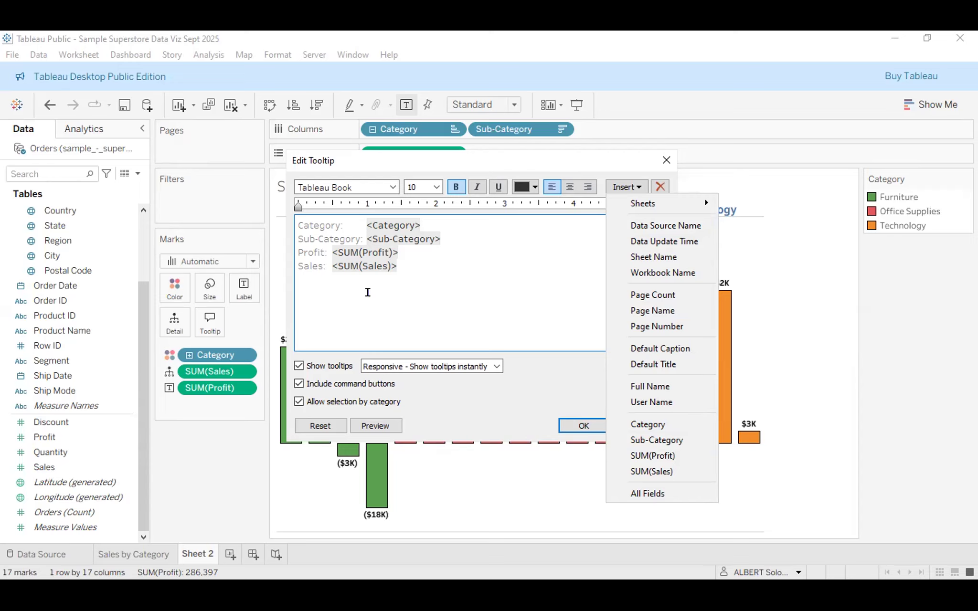
{"action": "left_click", "coordinate": [368, 292]}
{"action": "left_click_drag", "start_coordinate": [402, 260], "coordinate": [277, 261]}
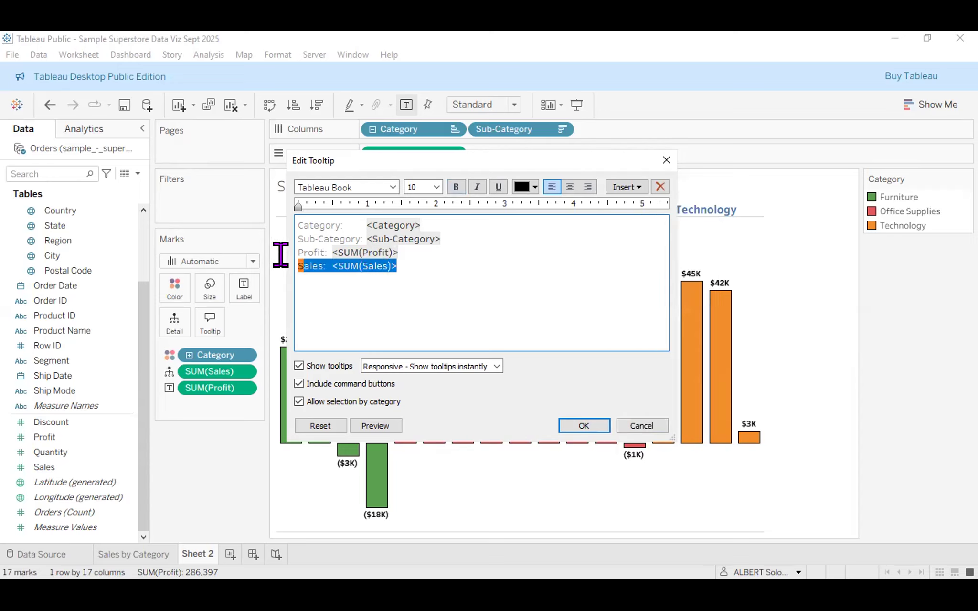
{"action": "key", "text": "Delete"}
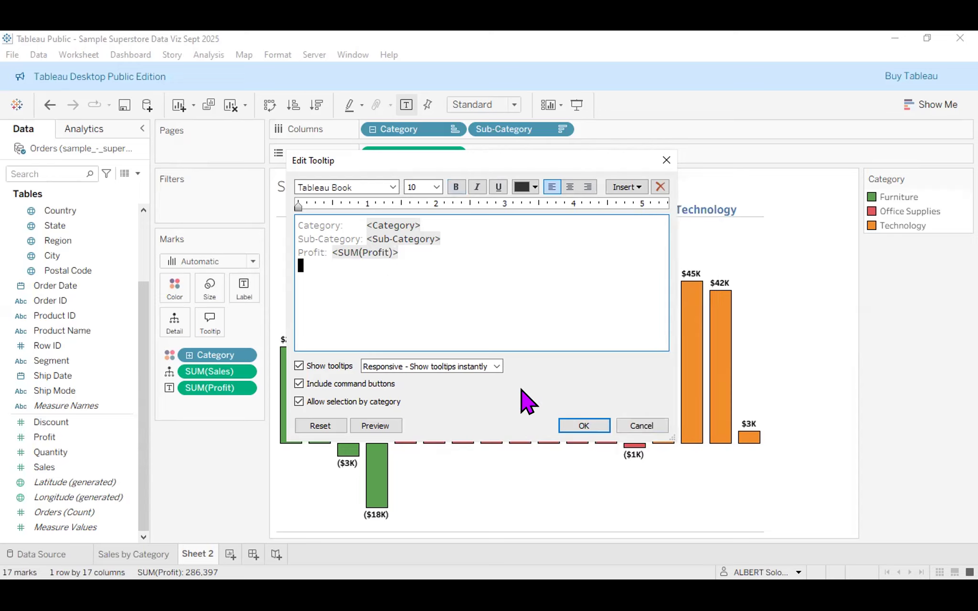
{"action": "left_click", "coordinate": [583, 426]}
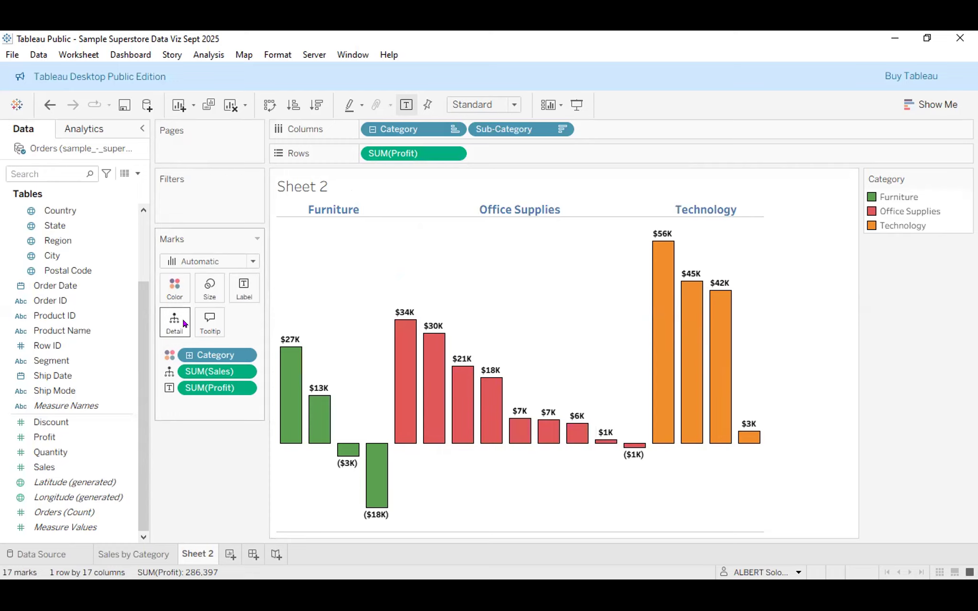
Insert SUM(Sales) as a new tooltip line labelled 'Sales:'.
{"action": "left_click", "coordinate": [209, 324]}
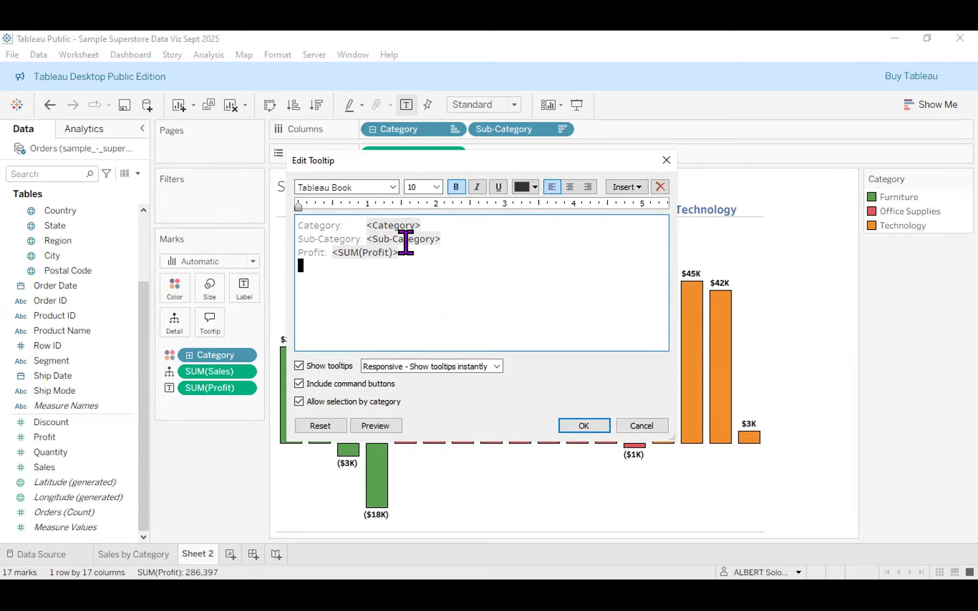
{"action": "left_click", "coordinate": [633, 188]}
{"action": "left_click", "coordinate": [683, 472]}
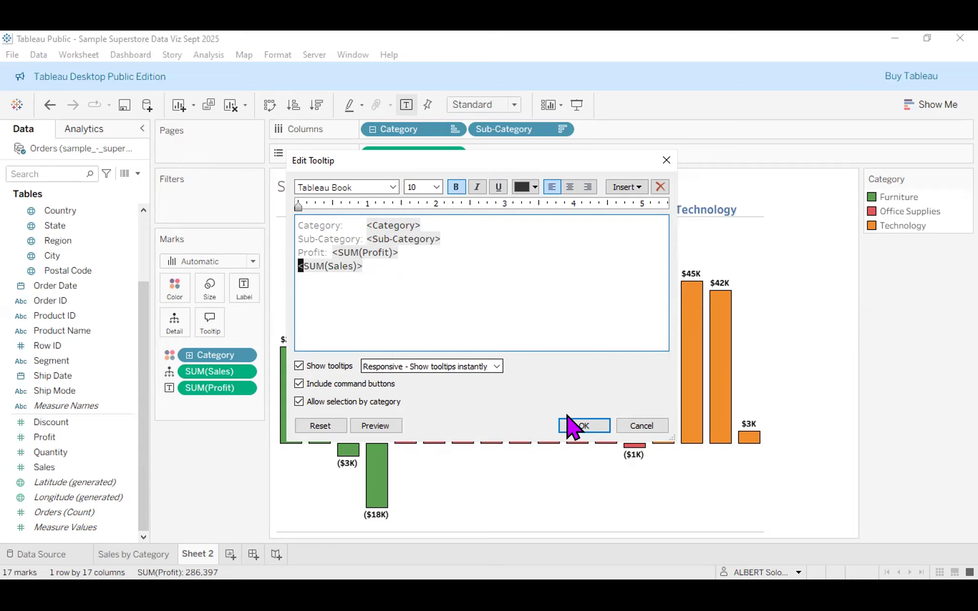
{"action": "key", "text": "Home"}
{"action": "type", "text": "Sales"}
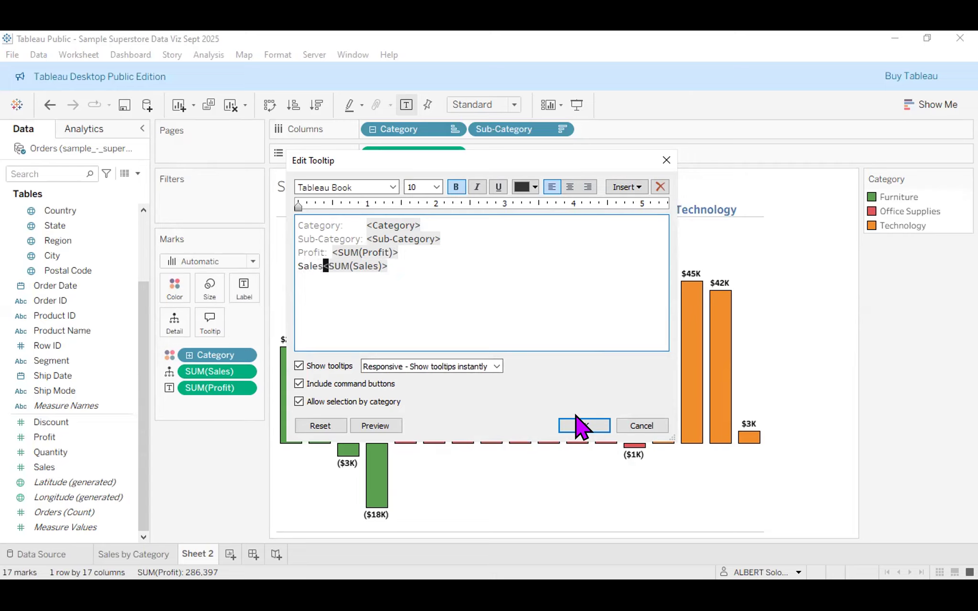
{"action": "type", "text": "/"}
{"action": "key", "text": "BackSpace"}
{"action": "type", "text": ":"}
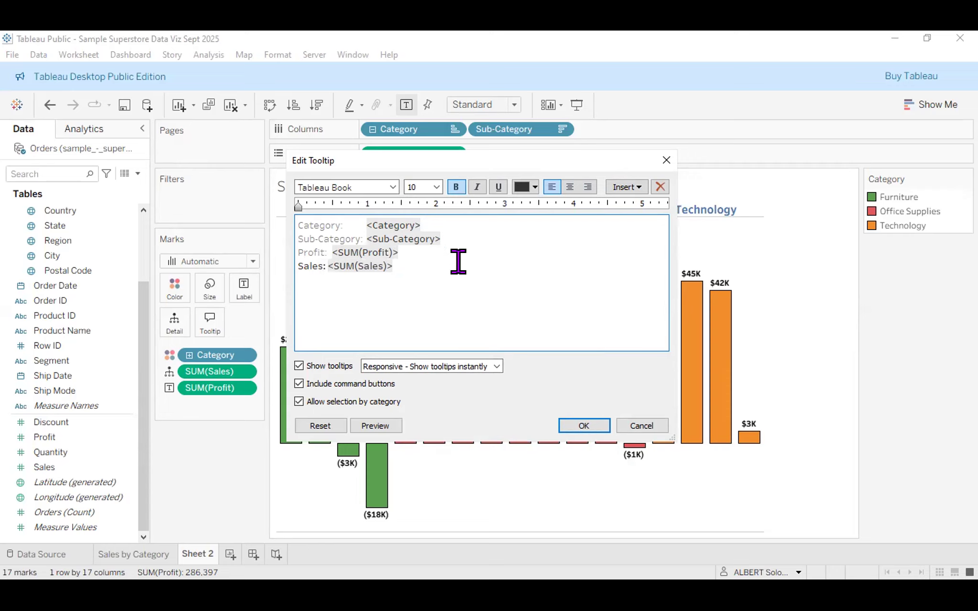
Confirm the reworked tooltip, check it on the bars, then undo the last change with Ctrl+Z.
{"action": "left_click", "coordinate": [582, 425]}
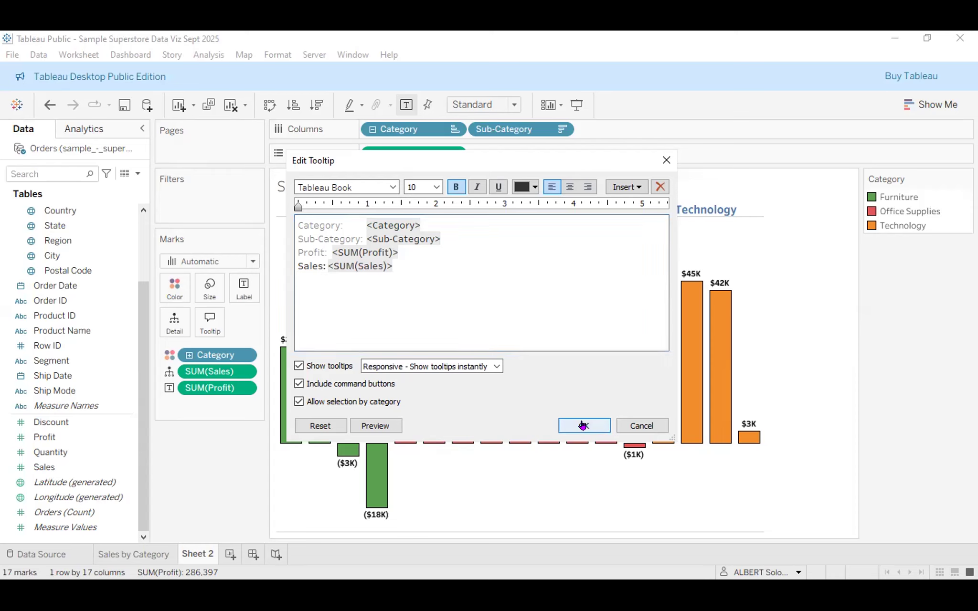
{"action": "mouse_move", "coordinate": [425, 423]}
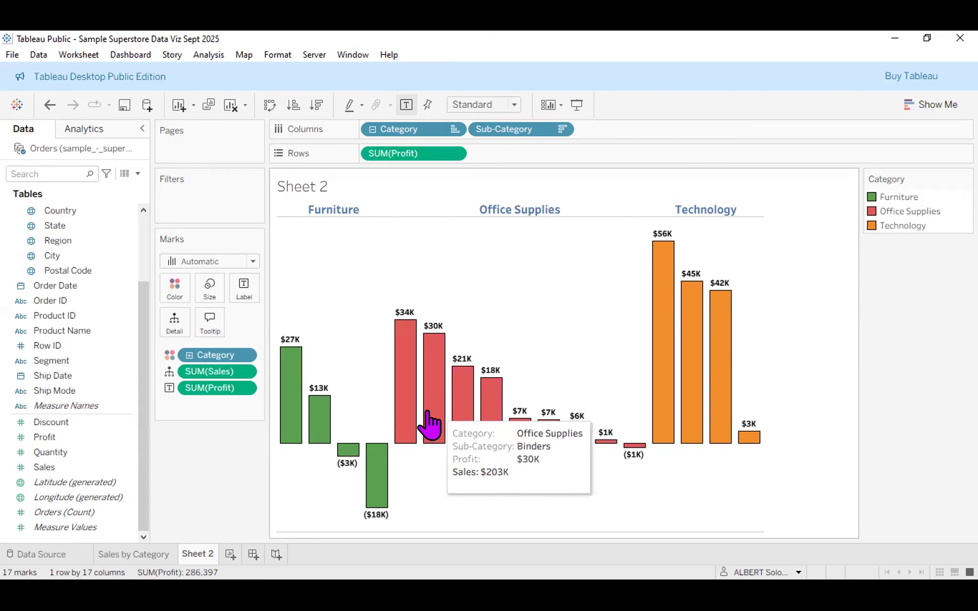
{"action": "mouse_move", "coordinate": [471, 420]}
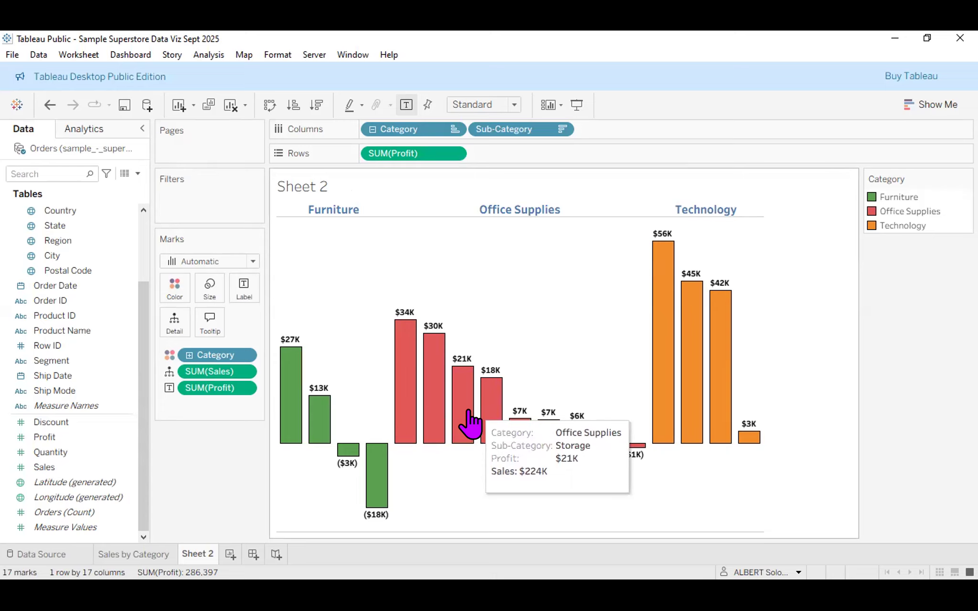
{"action": "key", "text": "ctrl+z"}
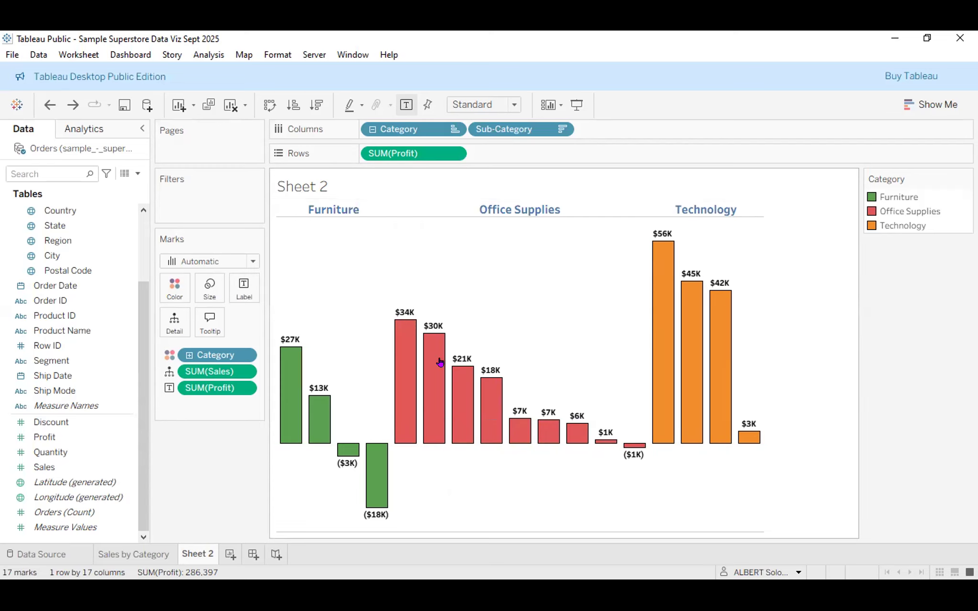
Rename the Sheet 2 tab to 'Profit by Category', fixing the 'Proft' typo.
{"action": "double_click", "coordinate": [197, 554]}
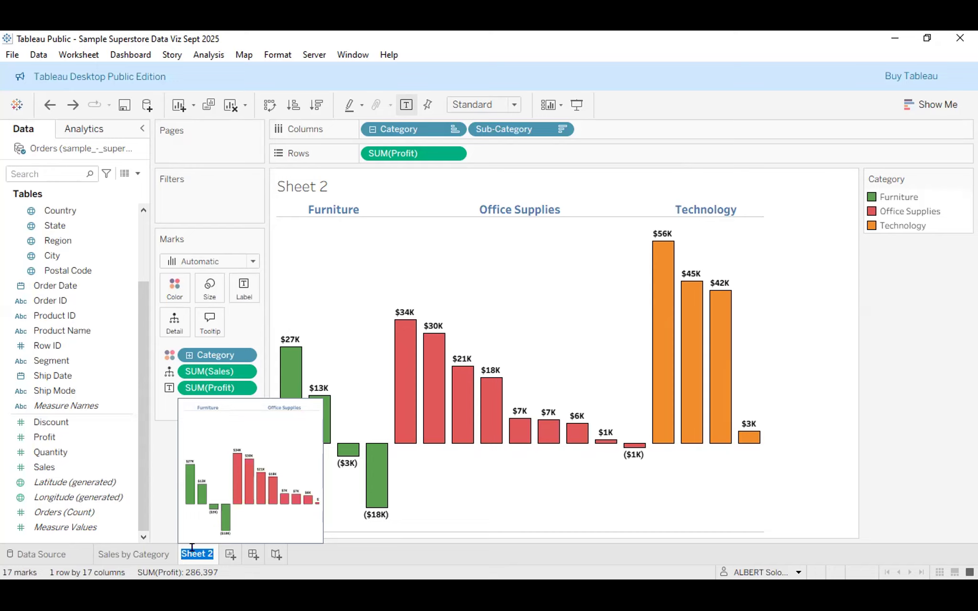
{"action": "type", "text": "Proft by Category"}
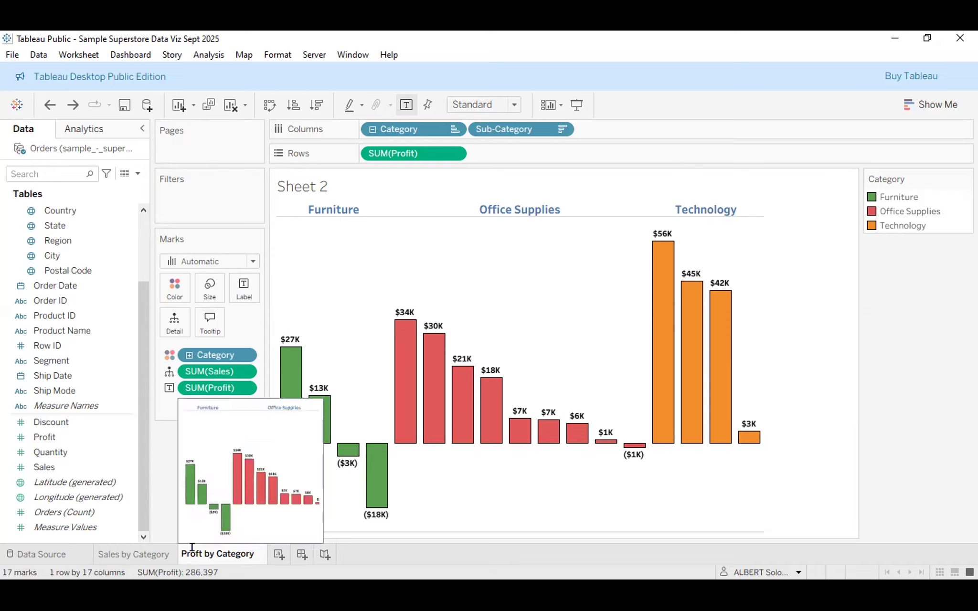
{"action": "type", "text": "i"}
{"action": "key", "text": "Return"}
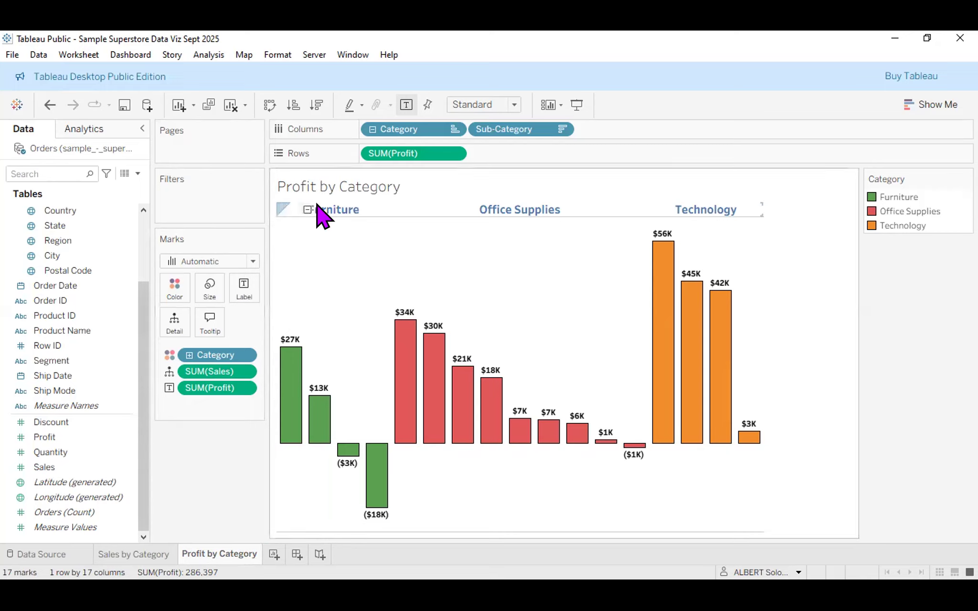
Select all the Profit by Category title text and set it to Tableau Semibold, size 16.
{"action": "double_click", "coordinate": [415, 178]}
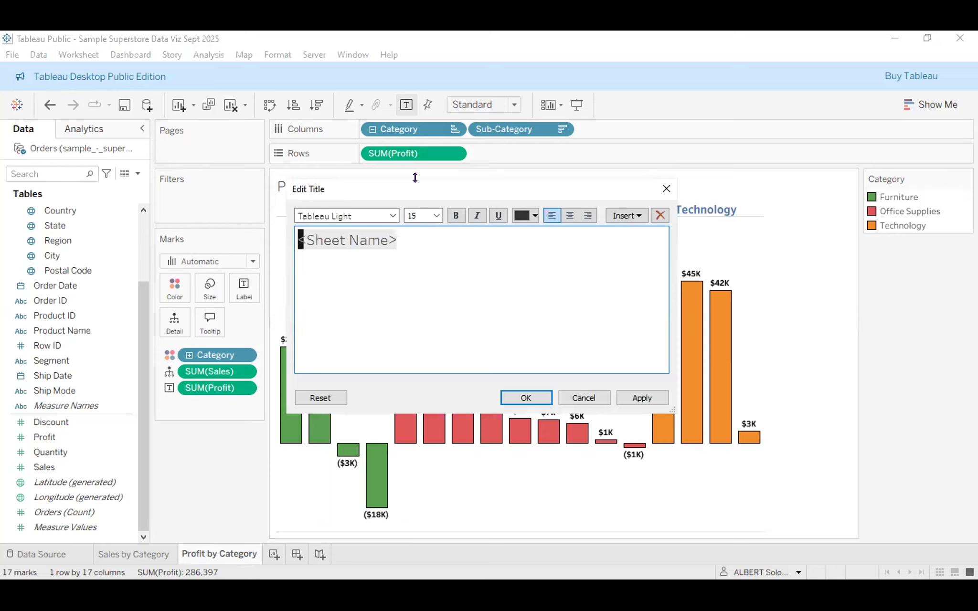
{"action": "key", "text": "ctrl+a"}
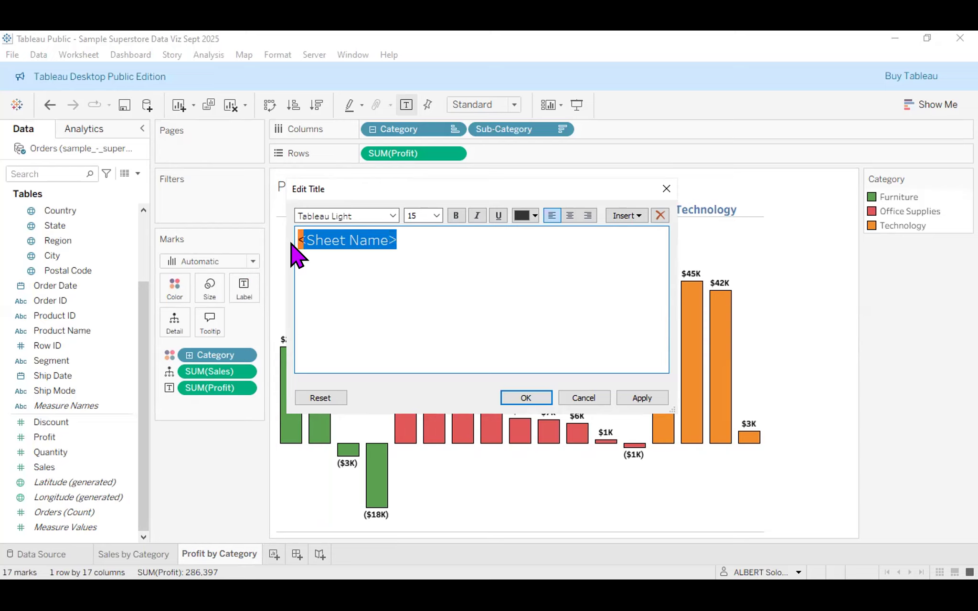
{"action": "left_click", "coordinate": [441, 253]}
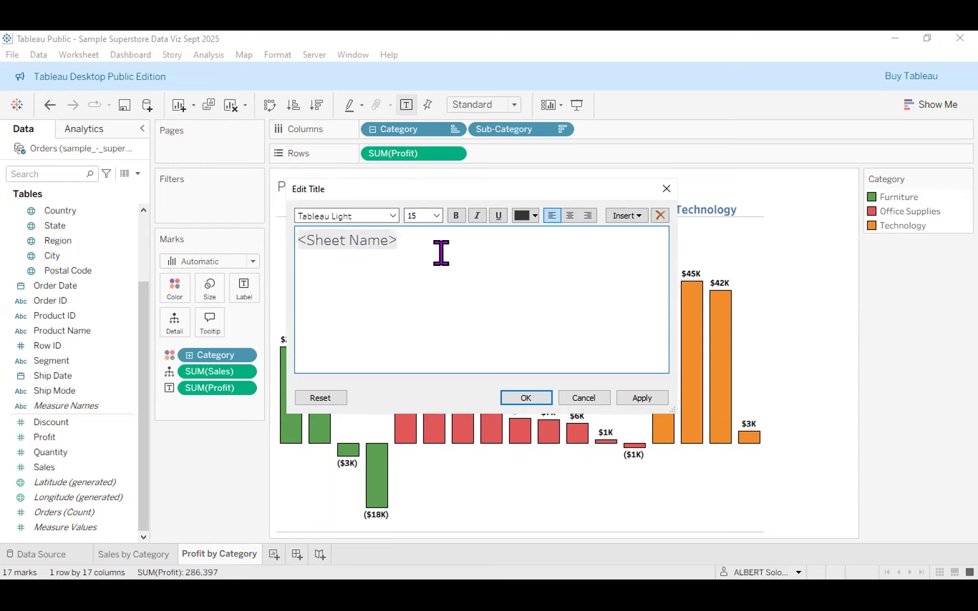
{"action": "key", "text": "ctrl+a"}
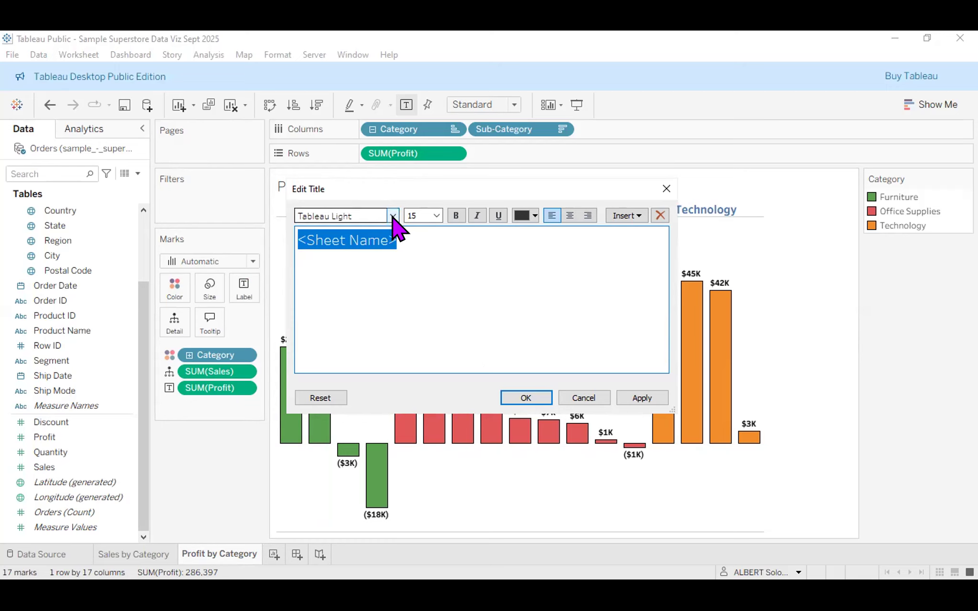
{"action": "left_click", "coordinate": [393, 215]}
{"action": "left_click", "coordinate": [393, 294]}
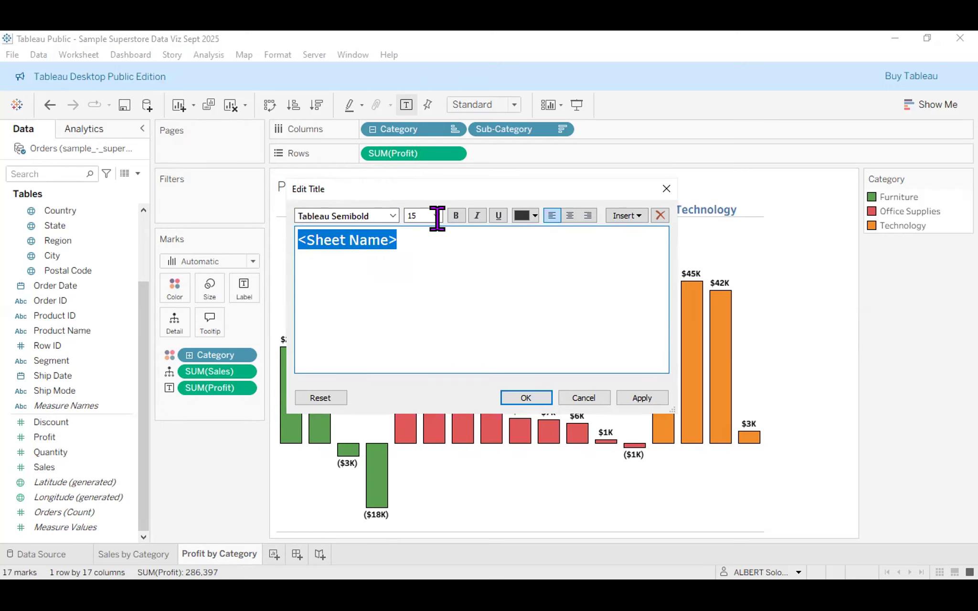
{"action": "left_click", "coordinate": [436, 216]}
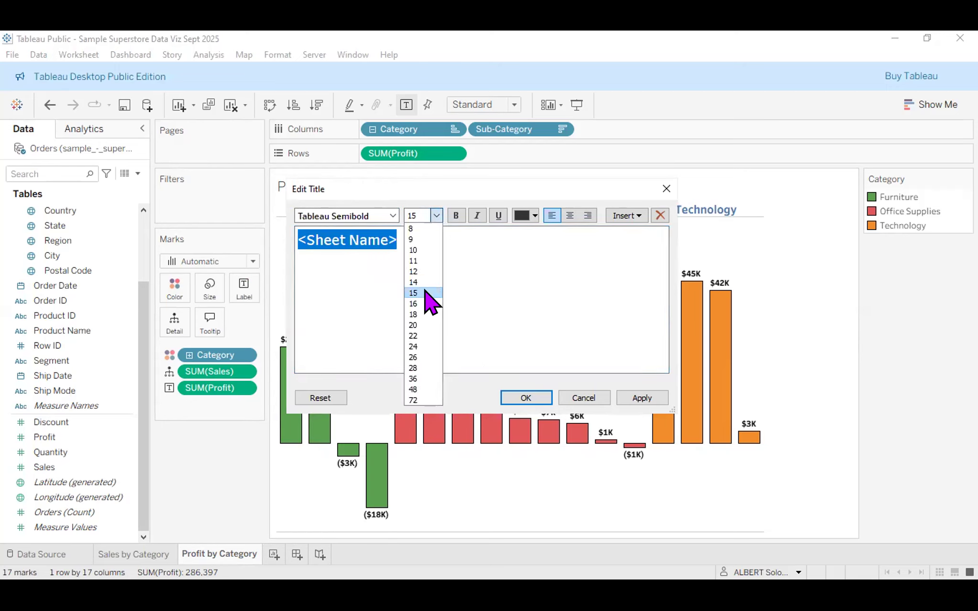
{"action": "left_click", "coordinate": [413, 304]}
Make the title bold, black and centred, apply it, then go to the Sales by Category sheet.
{"action": "left_click", "coordinate": [456, 216]}
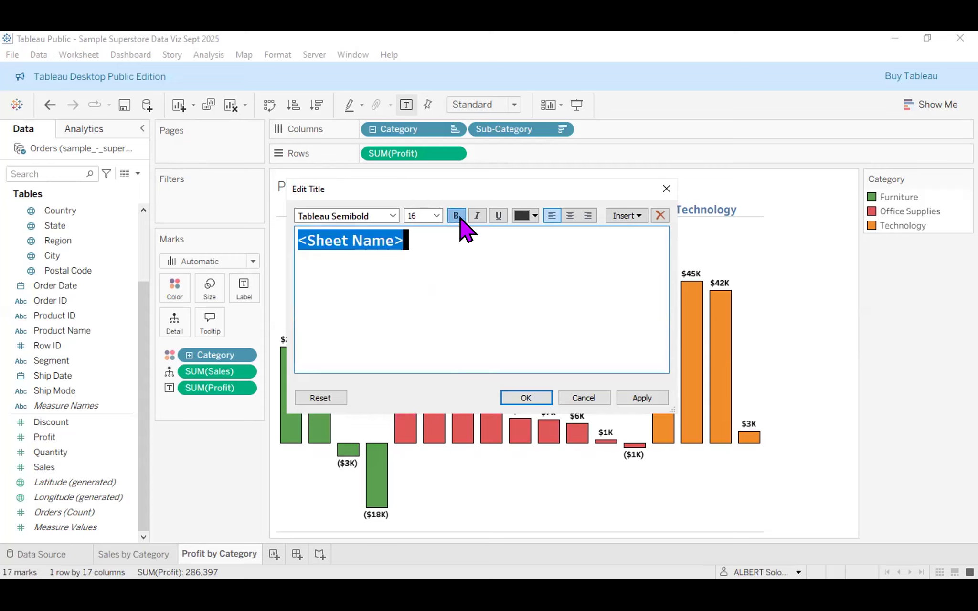
{"action": "left_click", "coordinate": [533, 215]}
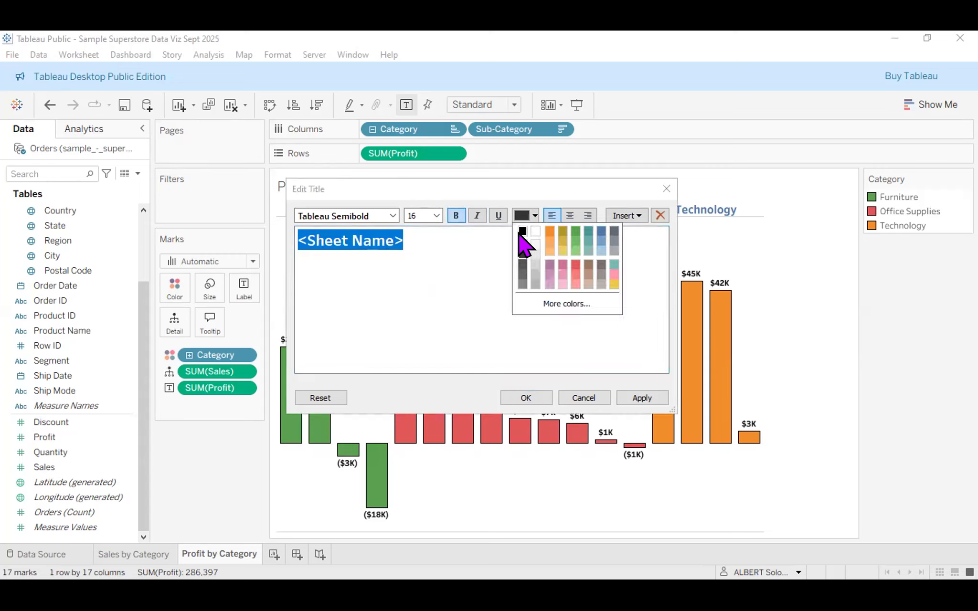
{"action": "left_click", "coordinate": [522, 231]}
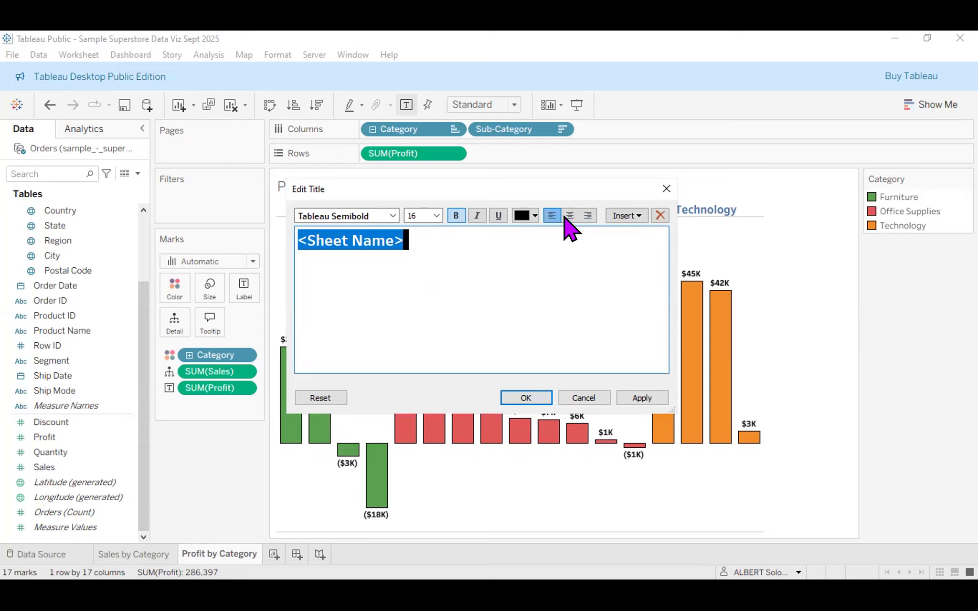
{"action": "left_click", "coordinate": [569, 216]}
{"action": "left_click", "coordinate": [643, 399]}
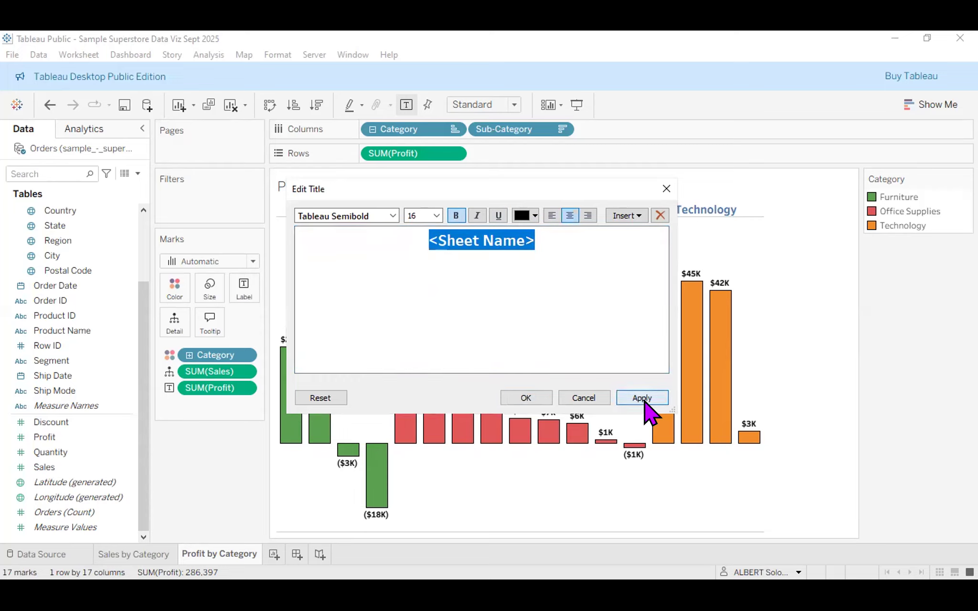
{"action": "left_click", "coordinate": [667, 190]}
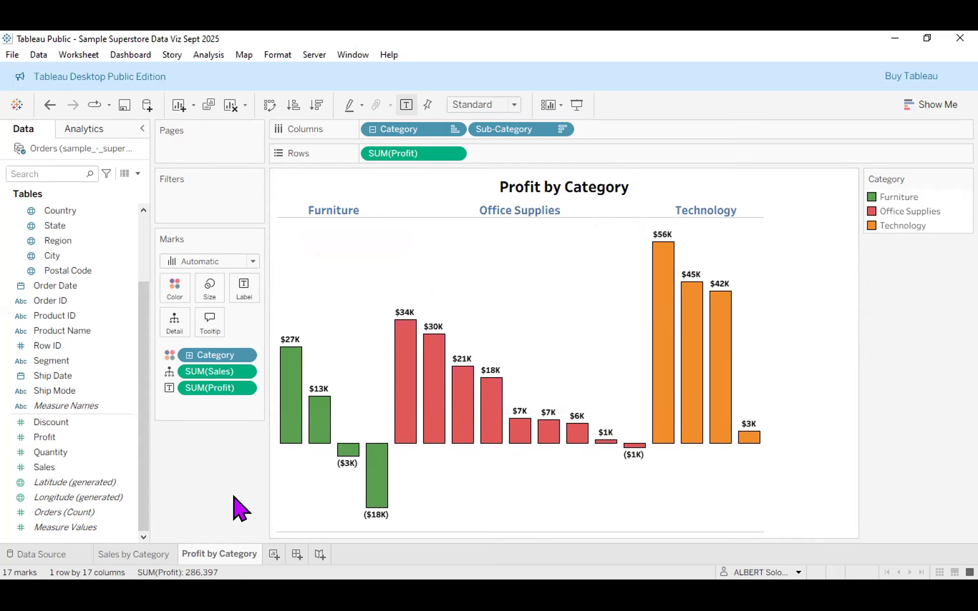
{"action": "left_click", "coordinate": [141, 553]}
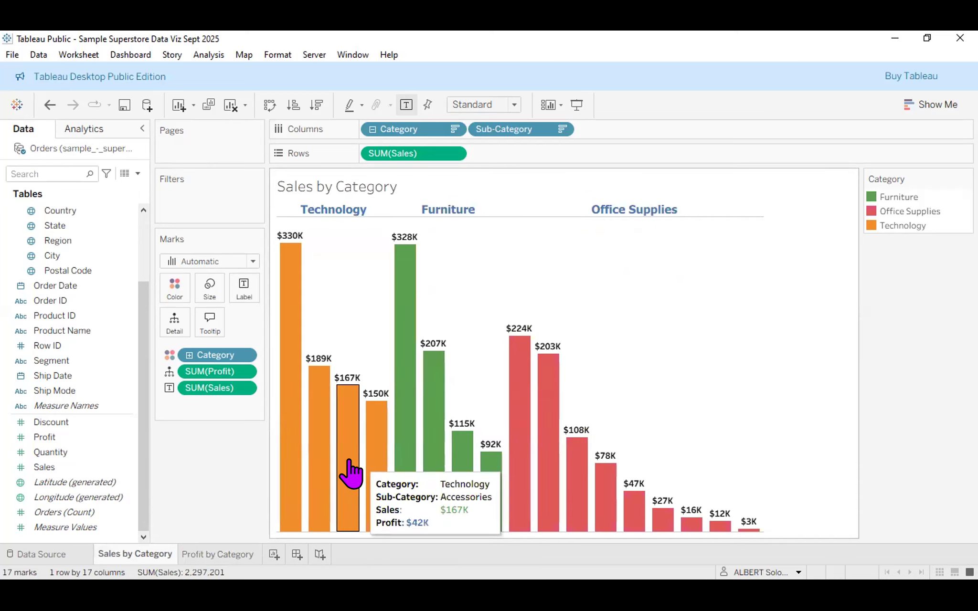
Set the Sales by Category title font to Tableau Semibold at size 16.
{"action": "double_click", "coordinate": [427, 177]}
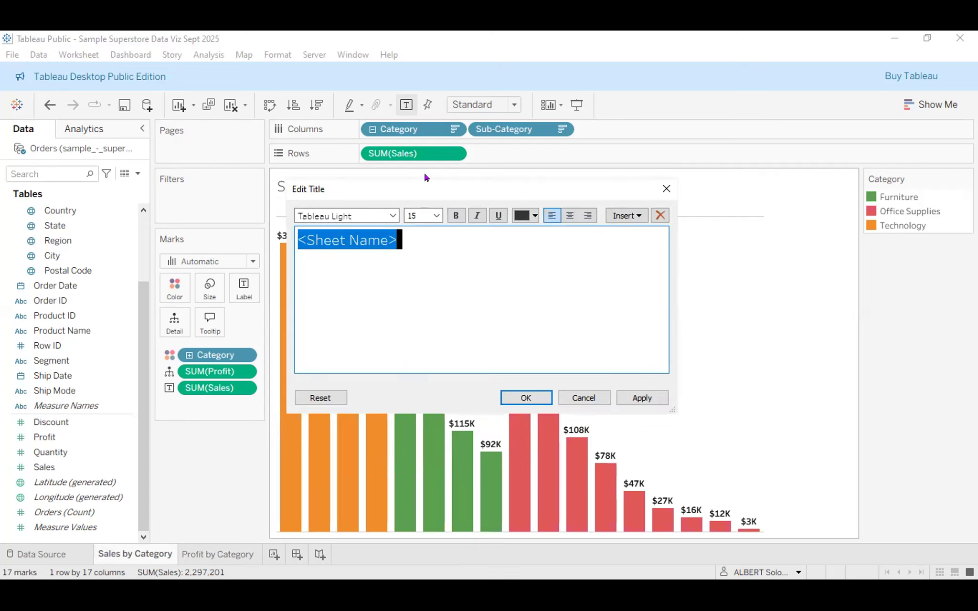
{"action": "left_click", "coordinate": [393, 218]}
{"action": "left_click", "coordinate": [384, 292]}
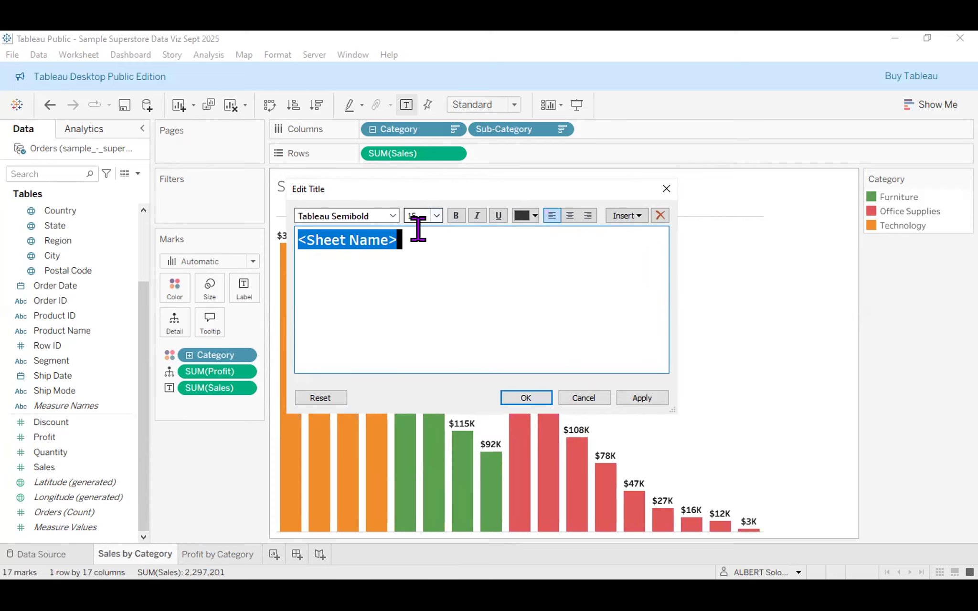
{"action": "left_click", "coordinate": [437, 216]}
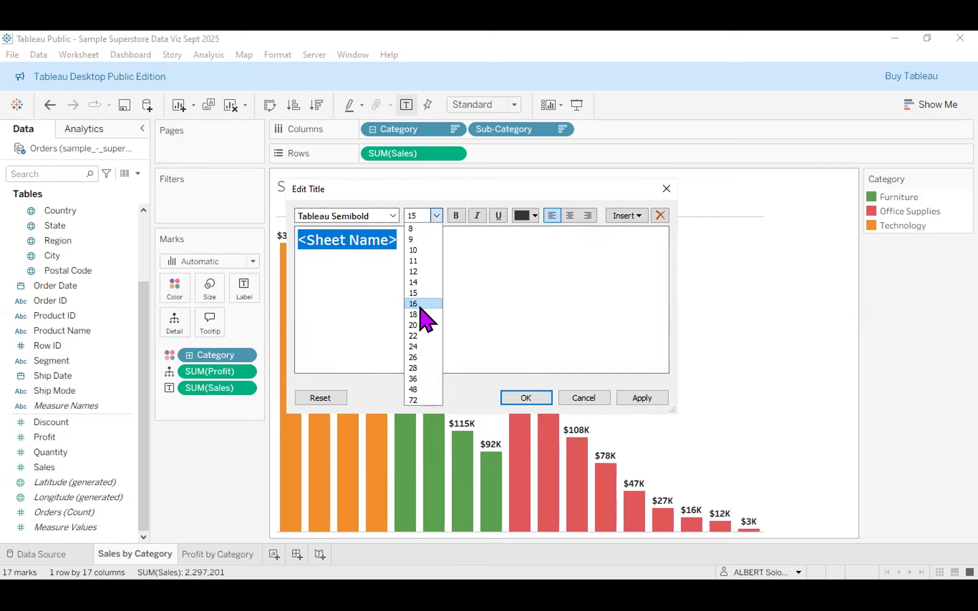
{"action": "left_click", "coordinate": [420, 305]}
Make the sales title bold, black and centred, confirm it, then return to Profit by Category.
{"action": "left_click", "coordinate": [457, 215]}
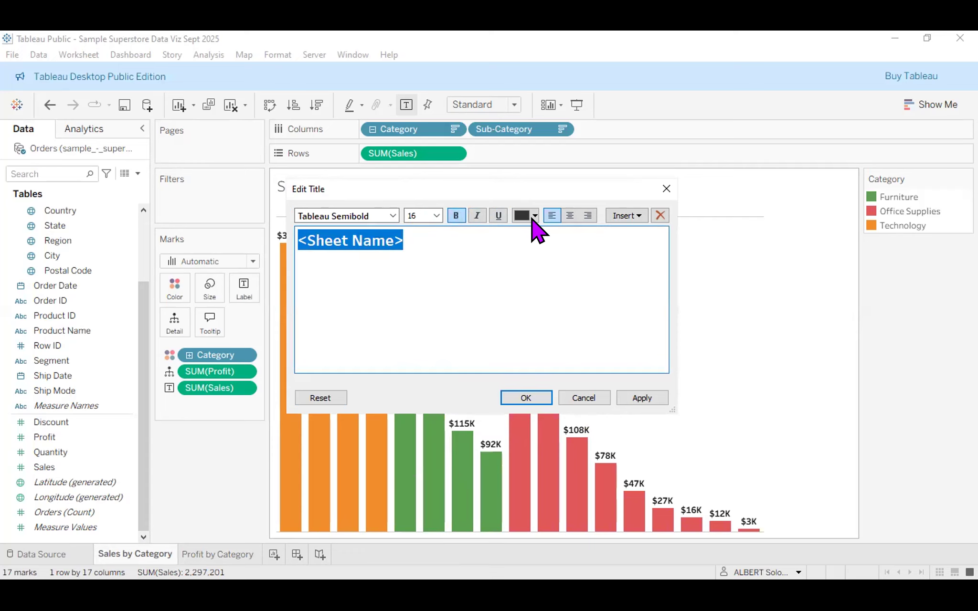
{"action": "left_click", "coordinate": [535, 216]}
{"action": "left_click", "coordinate": [525, 235]}
{"action": "left_click", "coordinate": [569, 215]}
{"action": "left_click", "coordinate": [525, 398]}
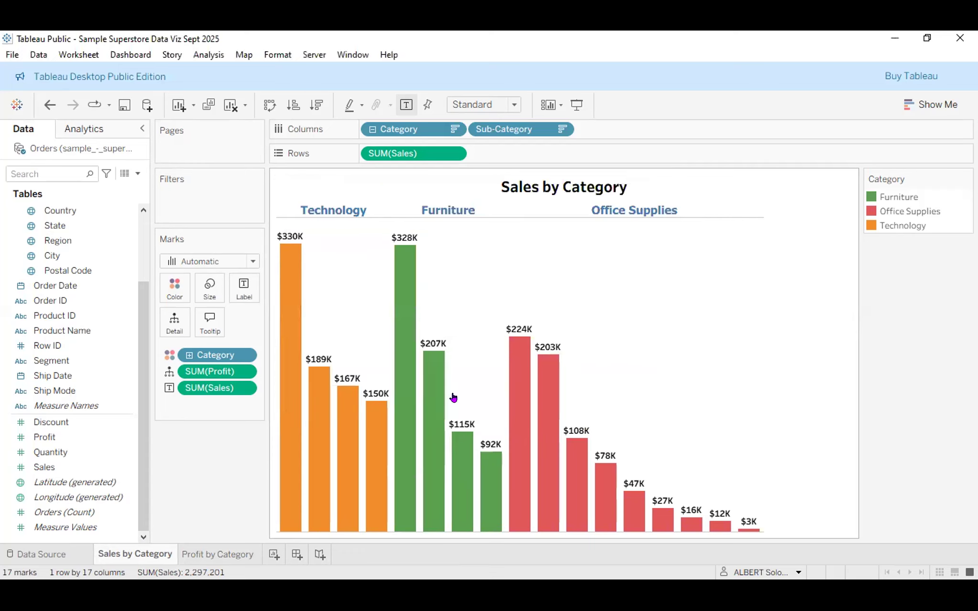
{"action": "left_click", "coordinate": [221, 554]}
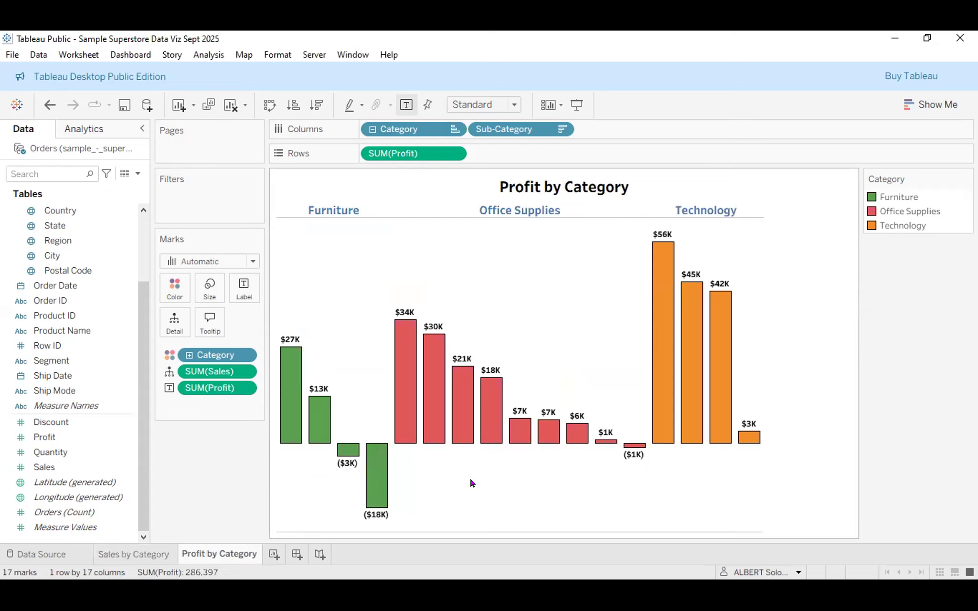
{"action": "left_click", "coordinate": [158, 553]}
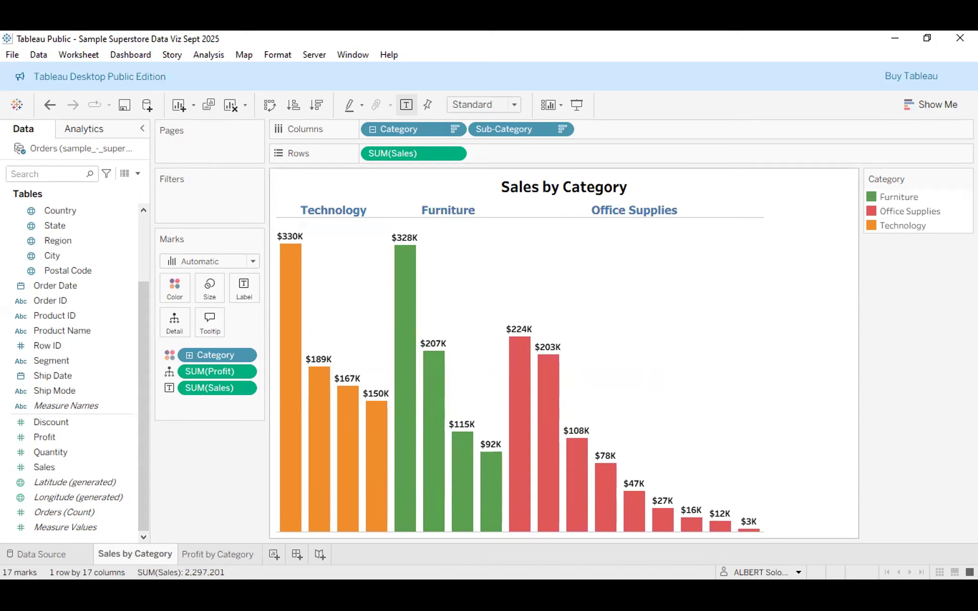
{"action": "left_click", "coordinate": [249, 556]}
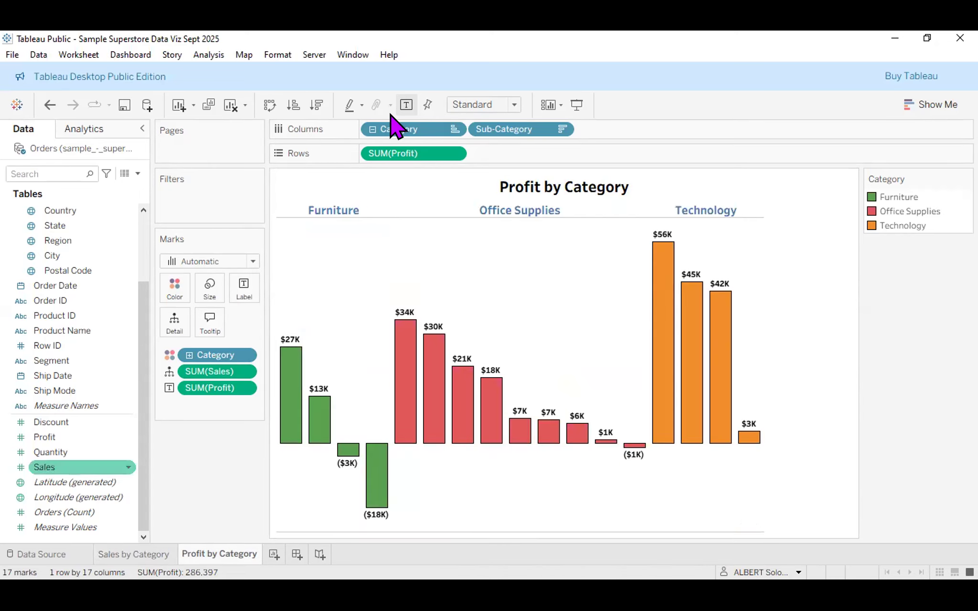
{"action": "left_click", "coordinate": [478, 210]}
{"action": "left_click", "coordinate": [368, 289]}
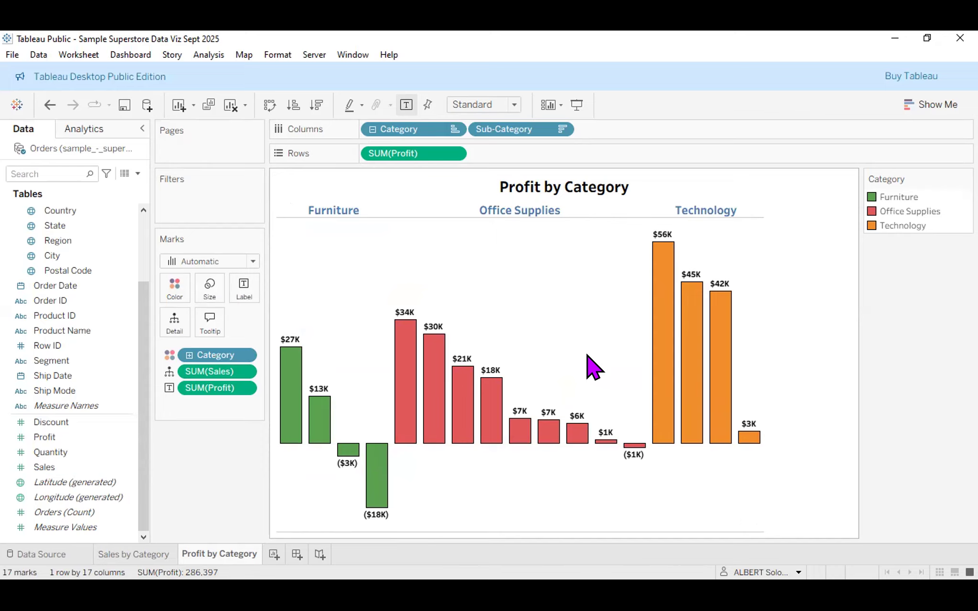
{"action": "mouse_move", "coordinate": [659, 318]}
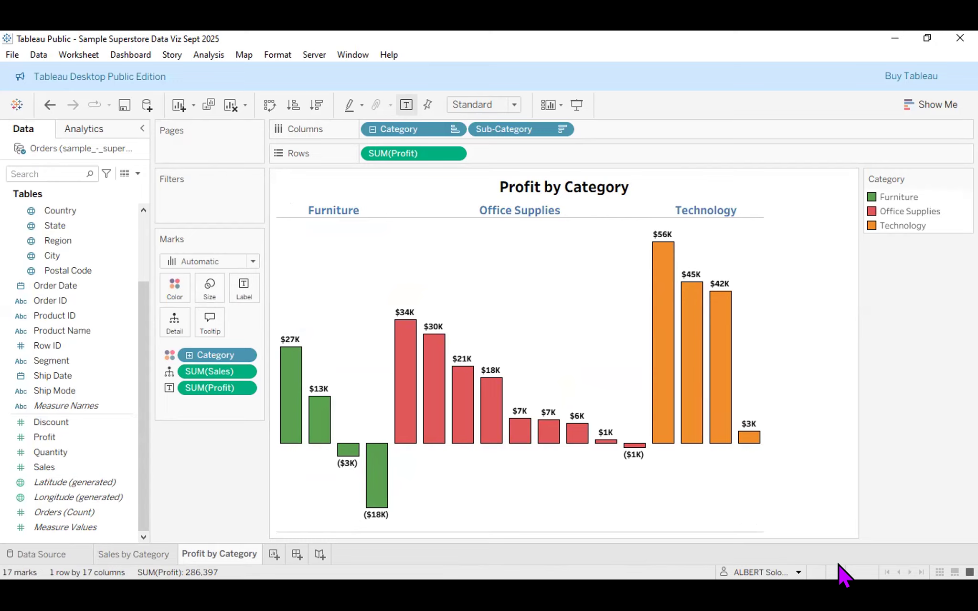
{"action": "left_click", "coordinate": [572, 209]}
{"action": "left_click", "coordinate": [841, 262]}
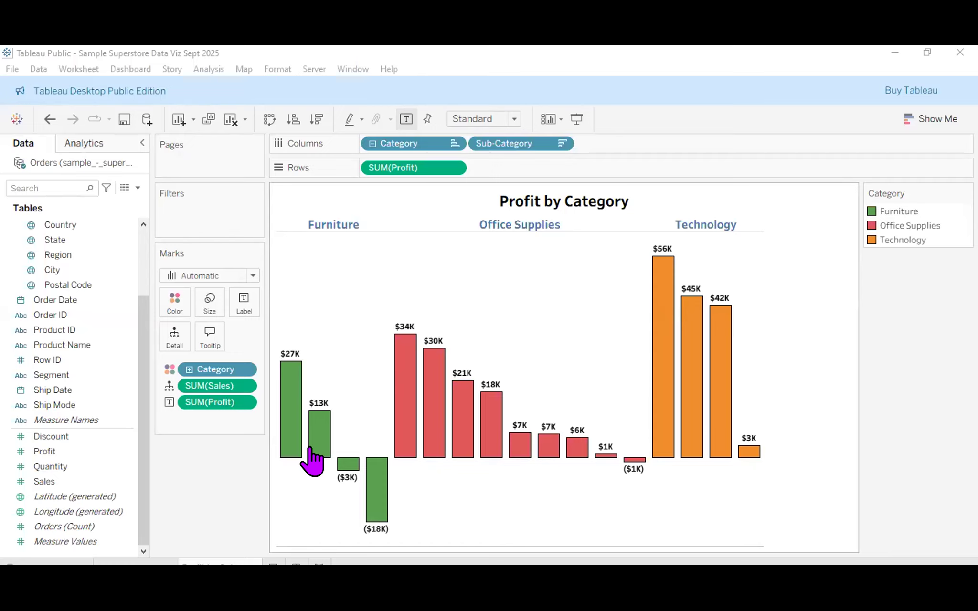
{"action": "mouse_move", "coordinate": [310, 449]}
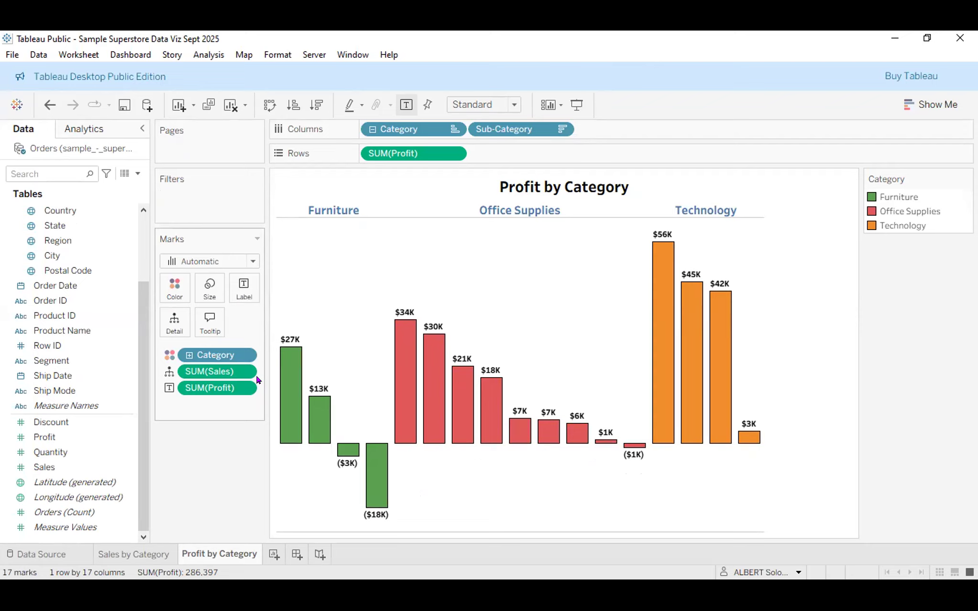
{"action": "double_click", "coordinate": [214, 555]}
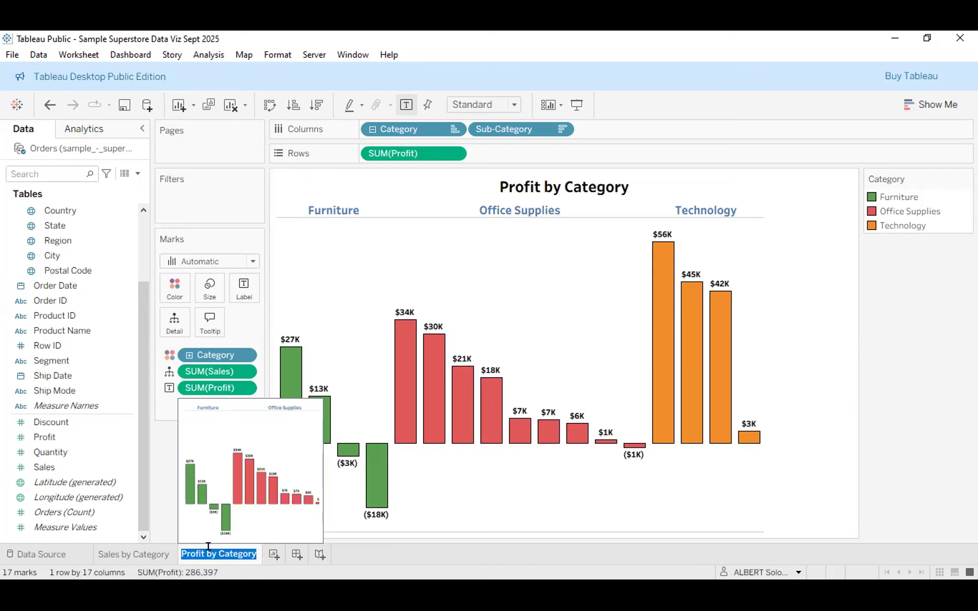
{"action": "key", "text": "Return"}
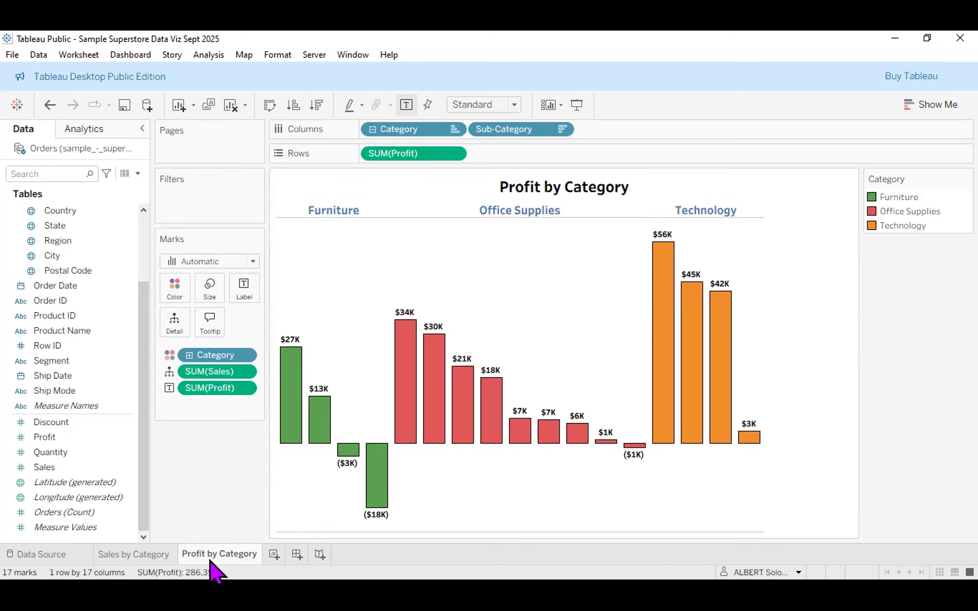
{"action": "mouse_move", "coordinate": [212, 571]}
{"action": "double_click", "coordinate": [666, 187]}
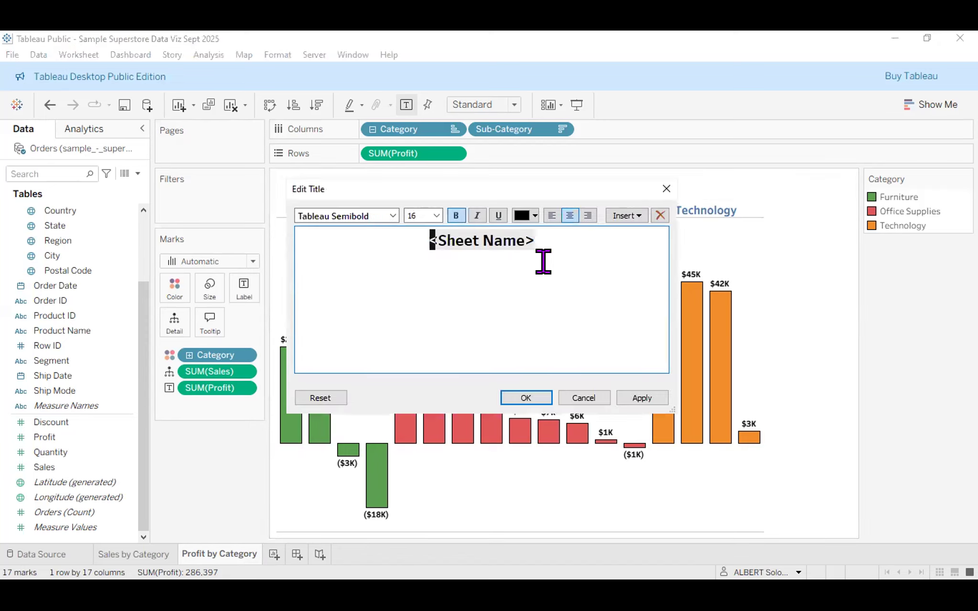
{"action": "key", "text": "ctrl+a"}
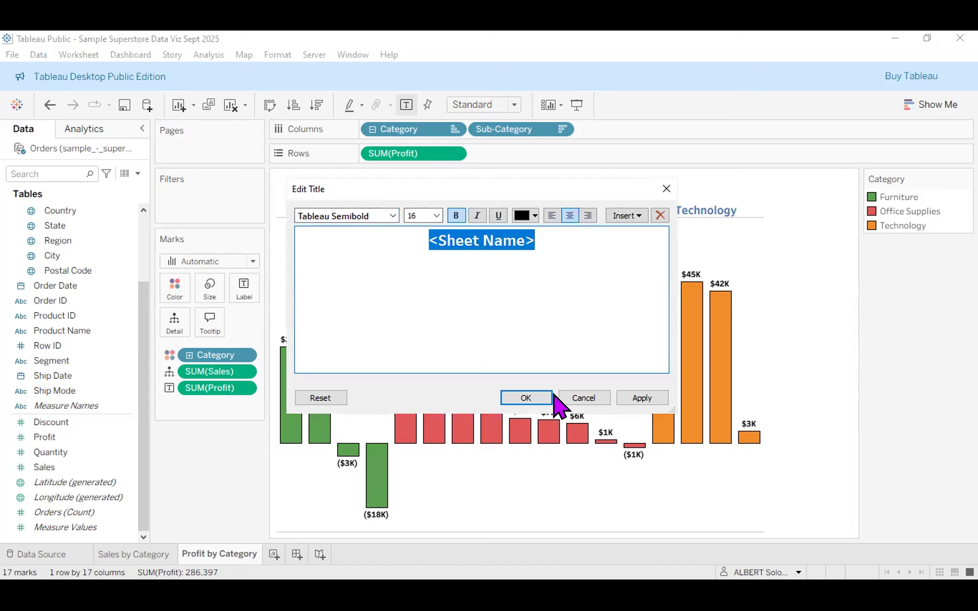
{"action": "left_click", "coordinate": [526, 399]}
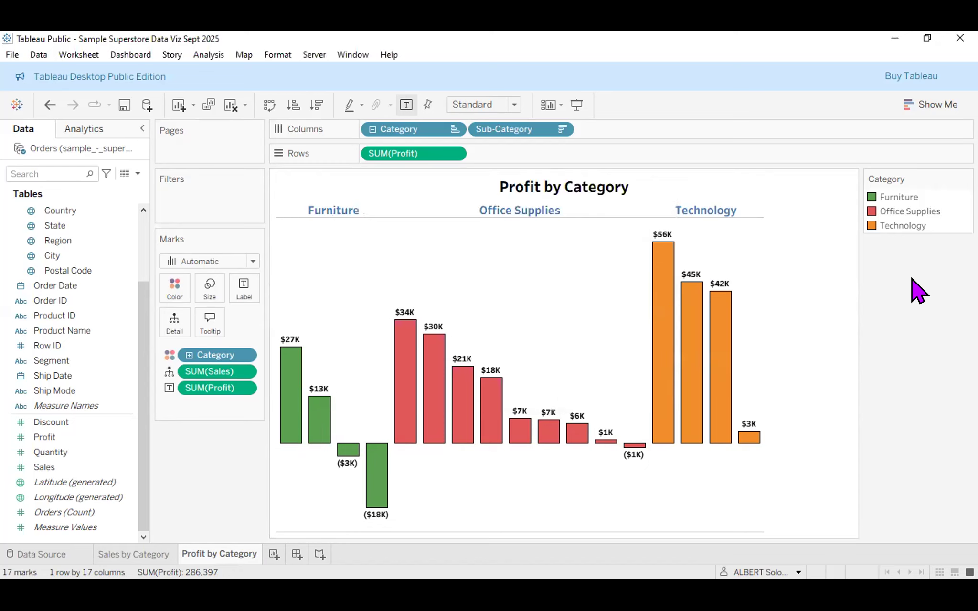
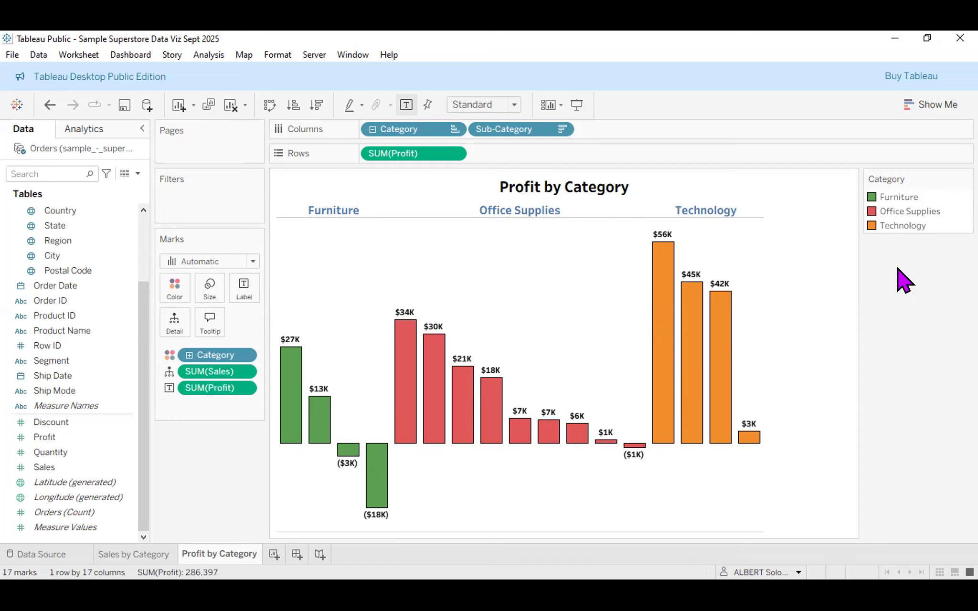
Glance at the Sales by Category sheet, then come back to Profit by Category.
{"action": "mouse_move", "coordinate": [374, 483]}
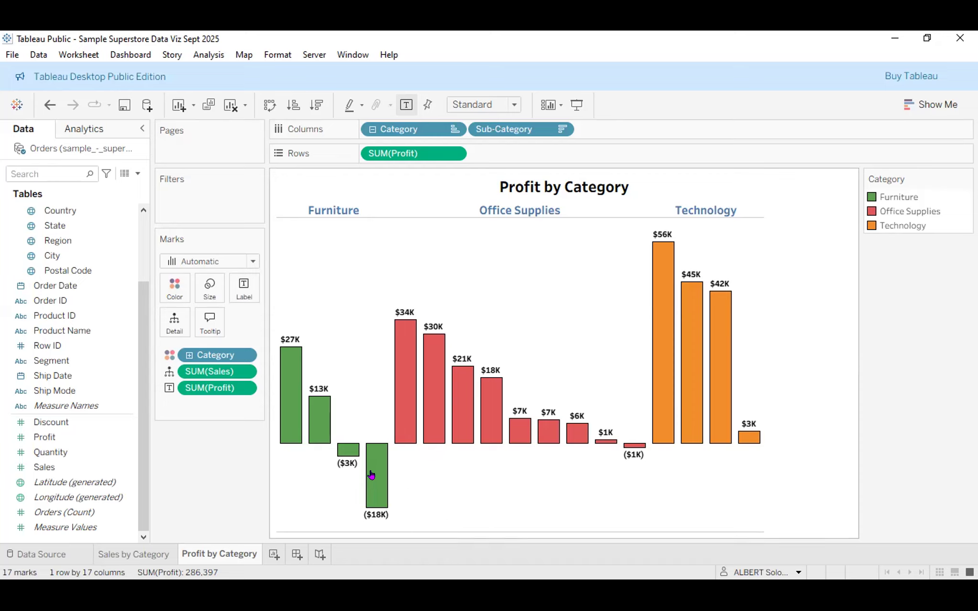
{"action": "mouse_move", "coordinate": [339, 449]}
{"action": "mouse_move", "coordinate": [741, 448]}
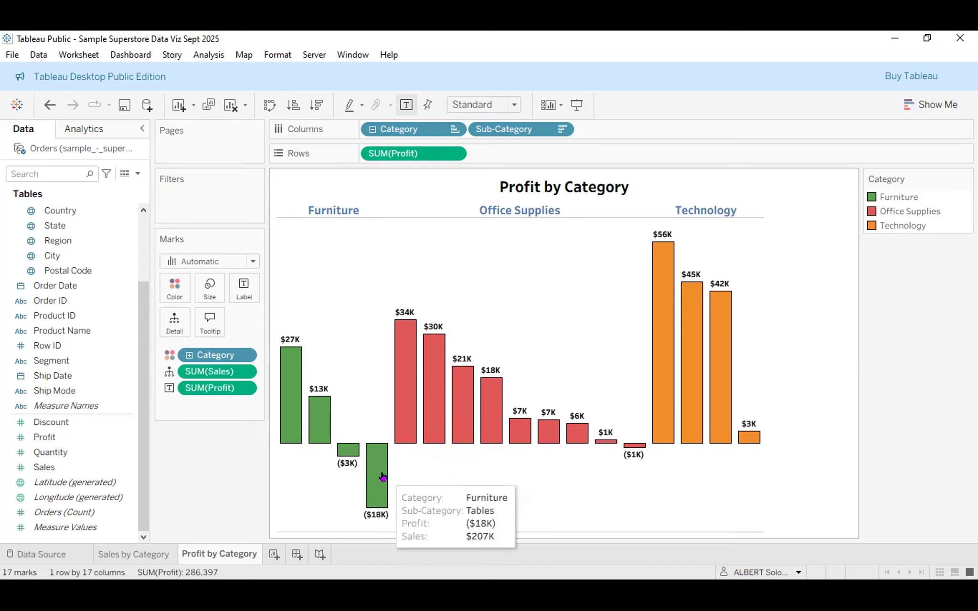
{"action": "mouse_move", "coordinate": [319, 429]}
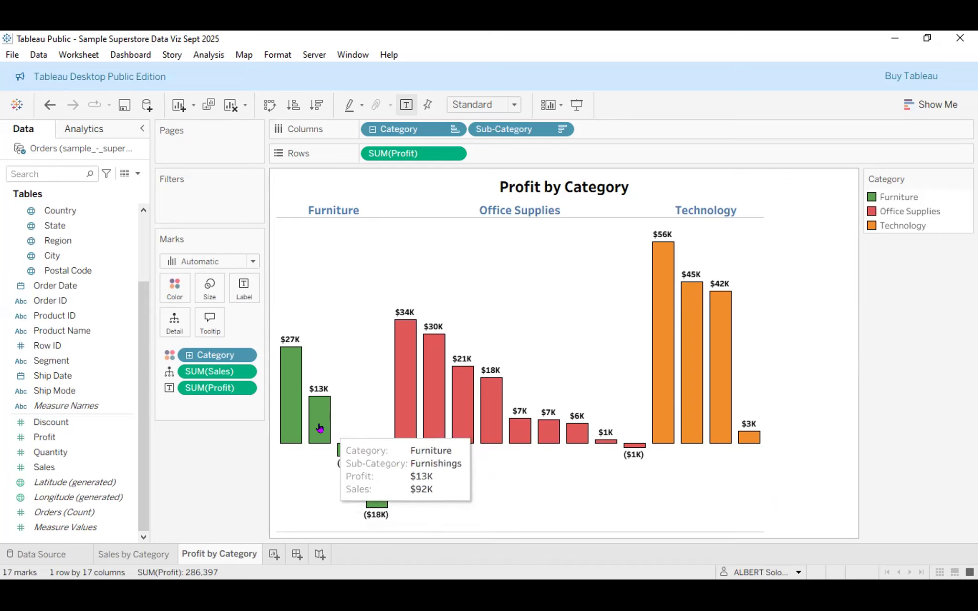
{"action": "mouse_move", "coordinate": [284, 416]}
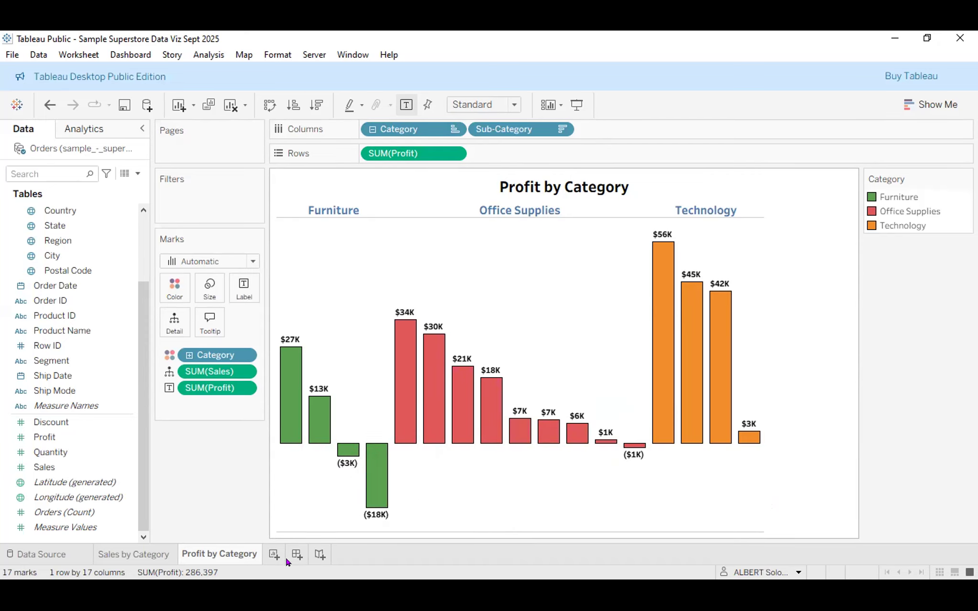
{"action": "left_click", "coordinate": [156, 553]}
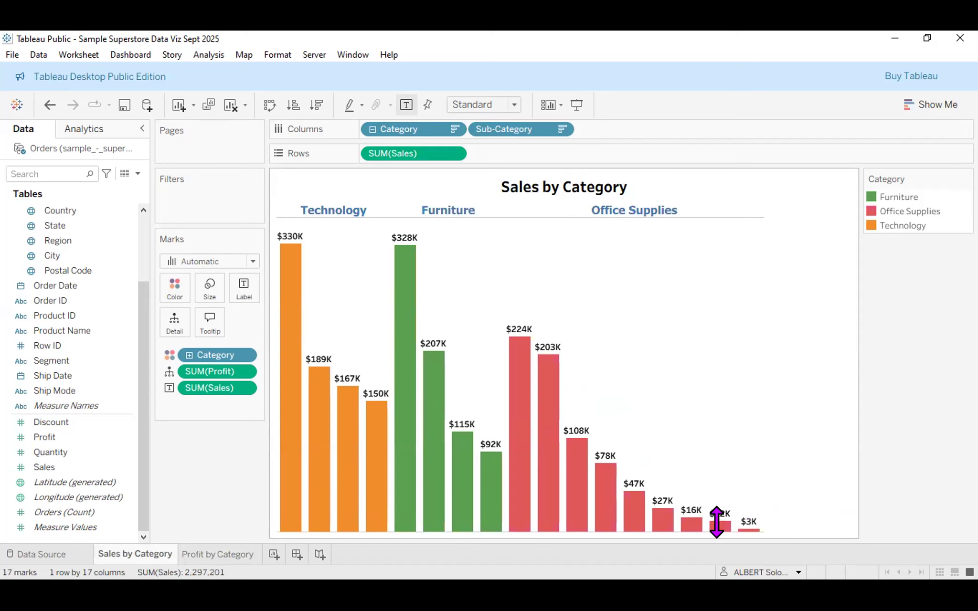
{"action": "left_click", "coordinate": [201, 555]}
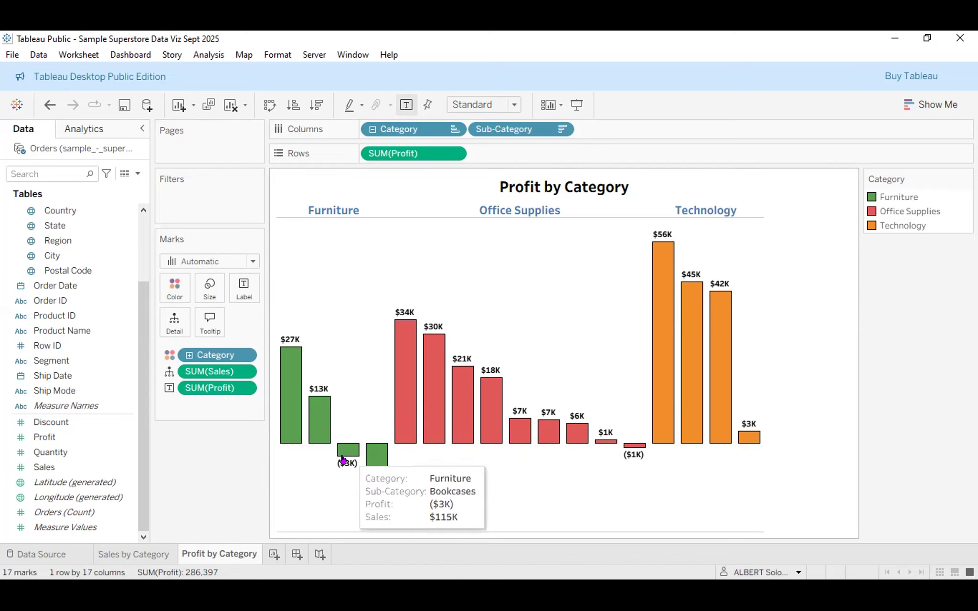
Drag SUM(Profit) off Rows and re-add Profit so the profit axis returns, then view Sales by Category.
{"action": "mouse_move", "coordinate": [583, 439]}
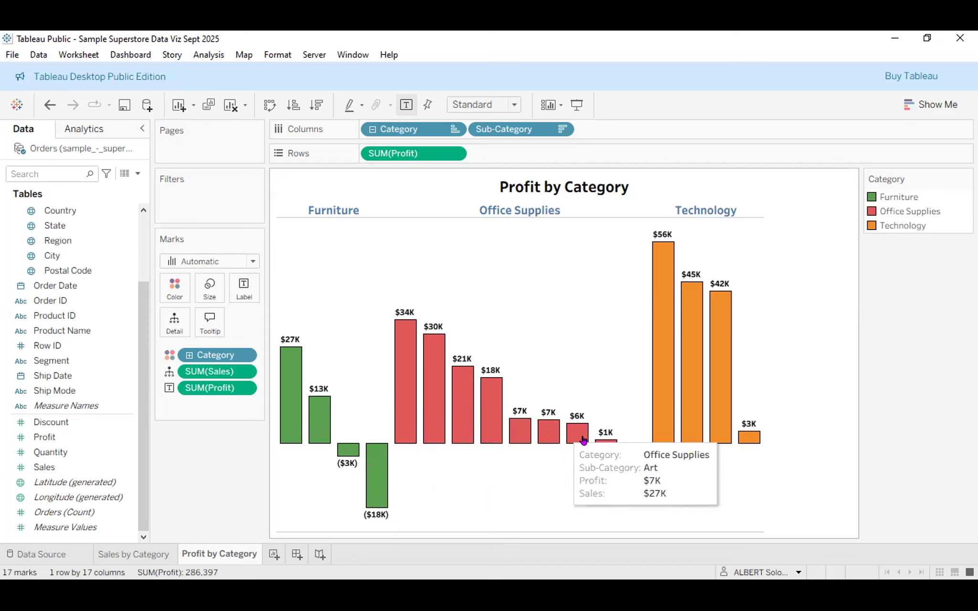
{"action": "mouse_move", "coordinate": [698, 401]}
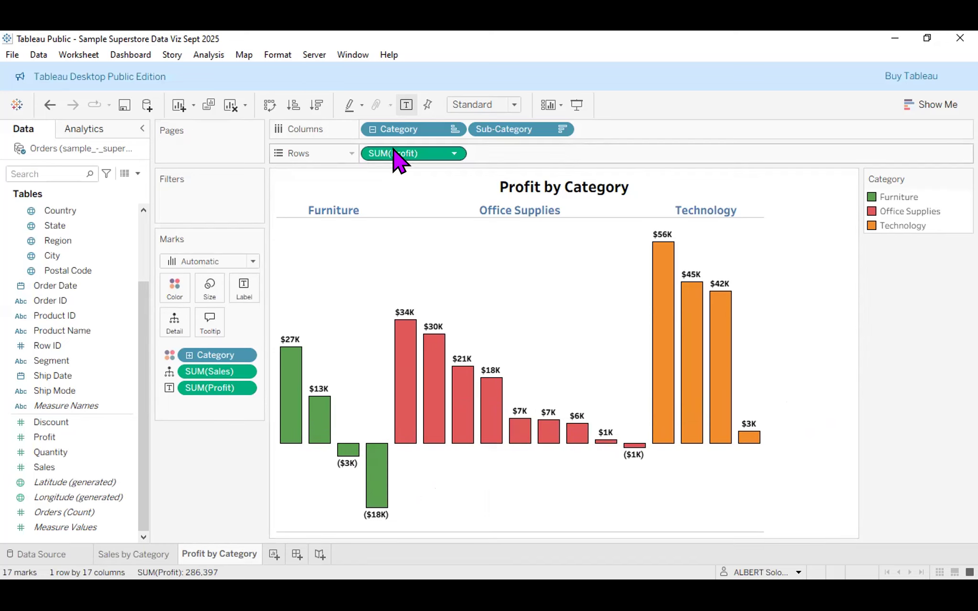
{"action": "left_click_drag", "start_coordinate": [399, 157], "coordinate": [122, 429]}
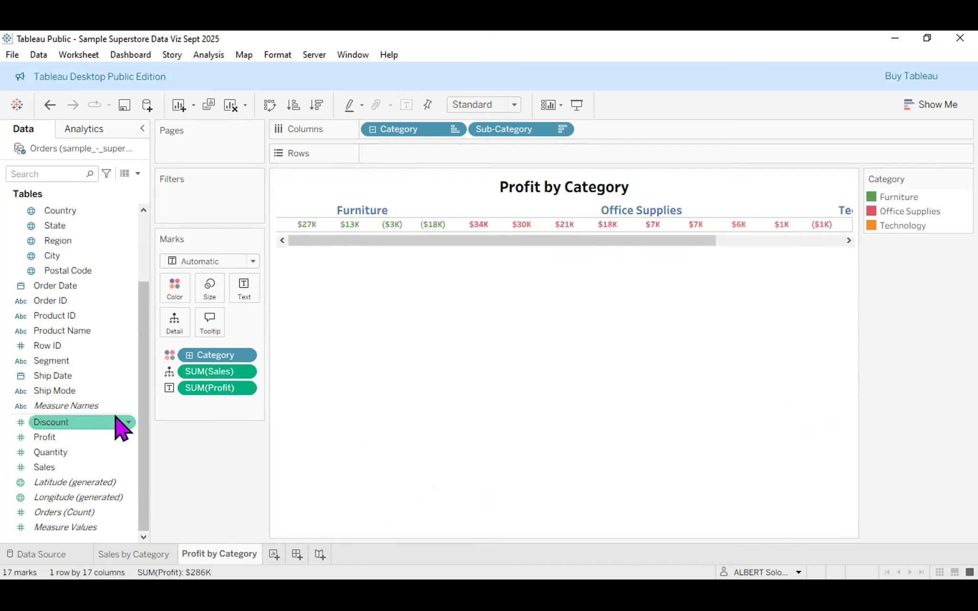
{"action": "left_click", "coordinate": [51, 440]}
{"action": "left_click_drag", "start_coordinate": [50, 439], "coordinate": [486, 162]}
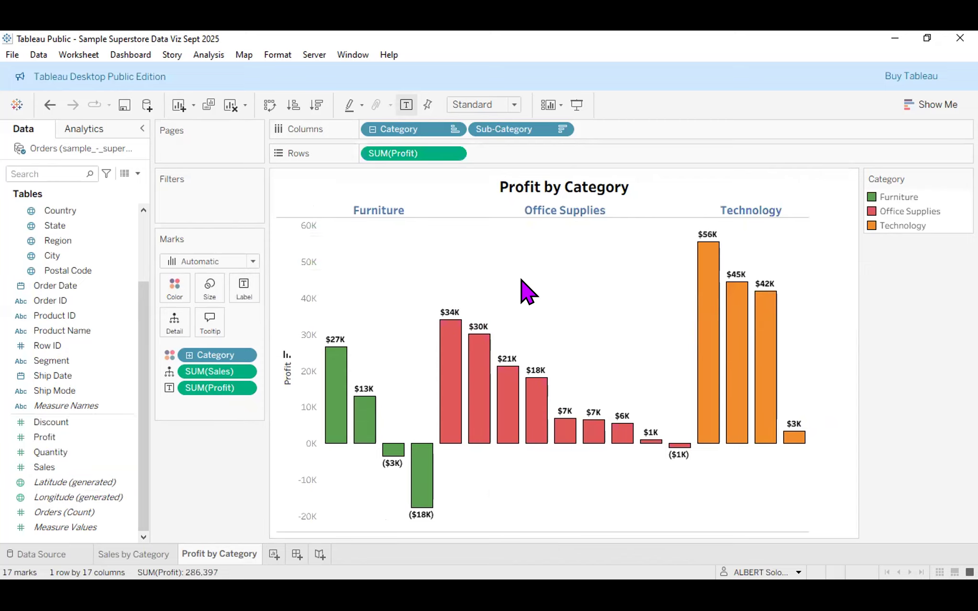
{"action": "mouse_move", "coordinate": [416, 497]}
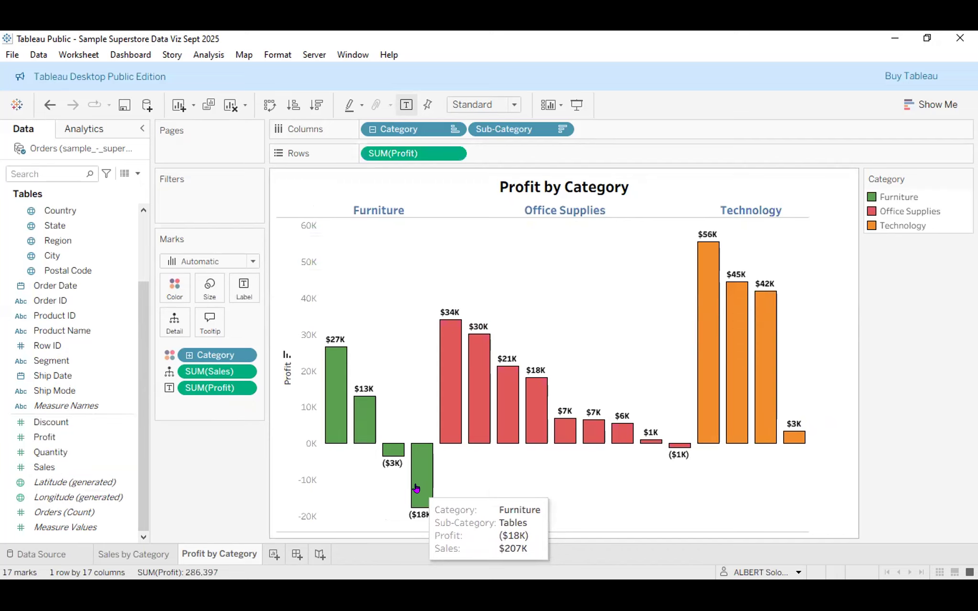
{"action": "double_click", "coordinate": [417, 153]}
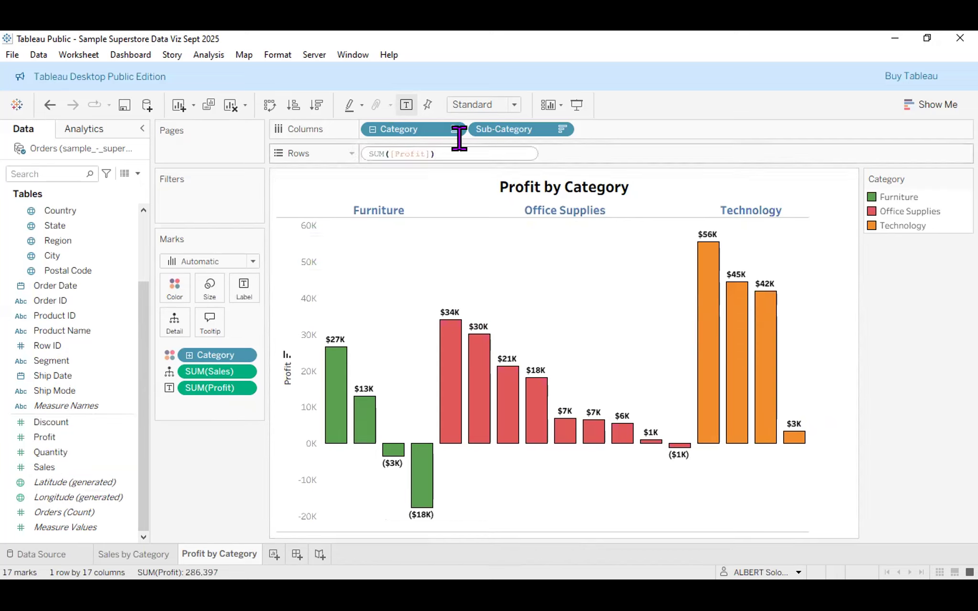
{"action": "key", "text": "Return"}
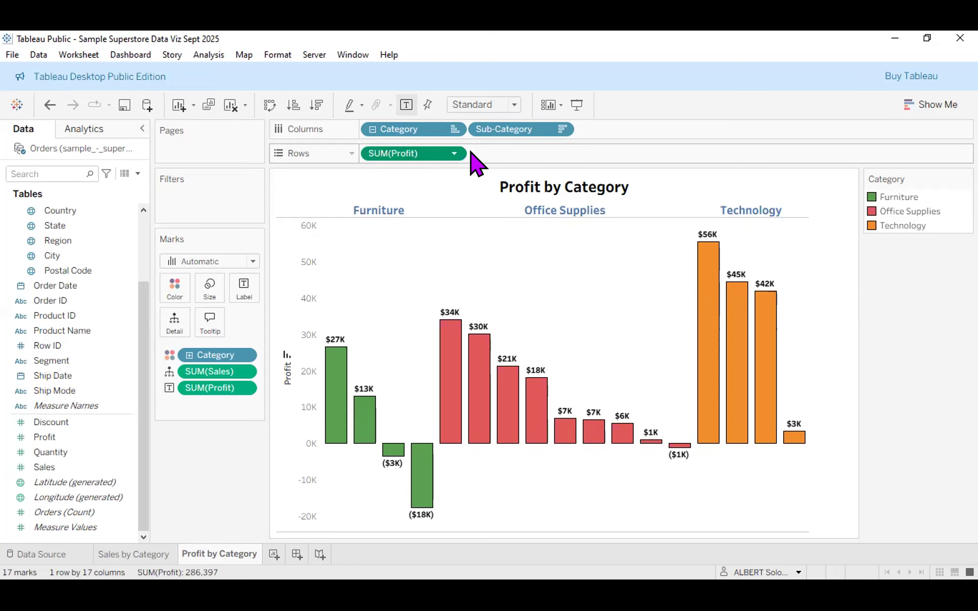
{"action": "mouse_move", "coordinate": [452, 385]}
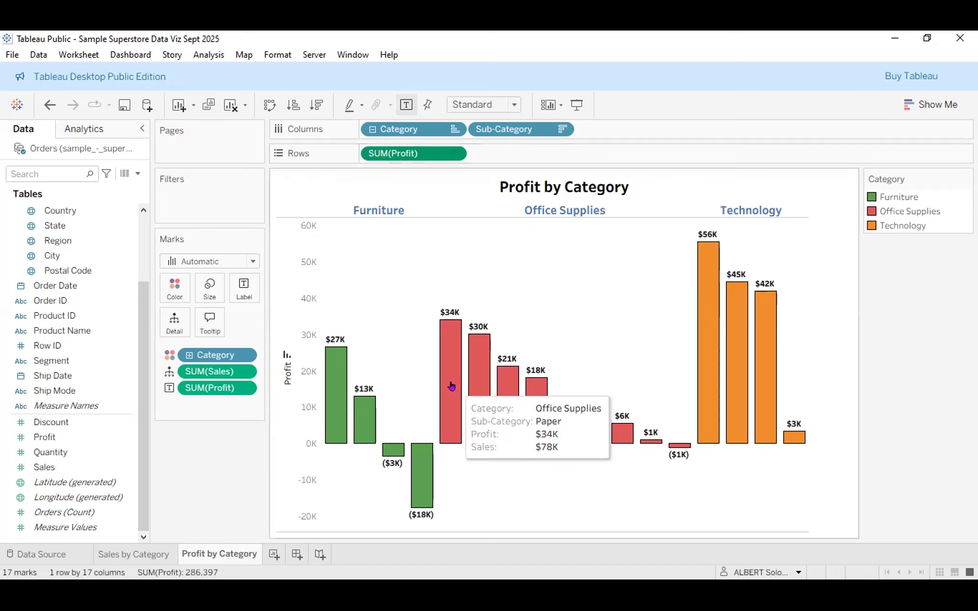
{"action": "left_click", "coordinate": [125, 560]}
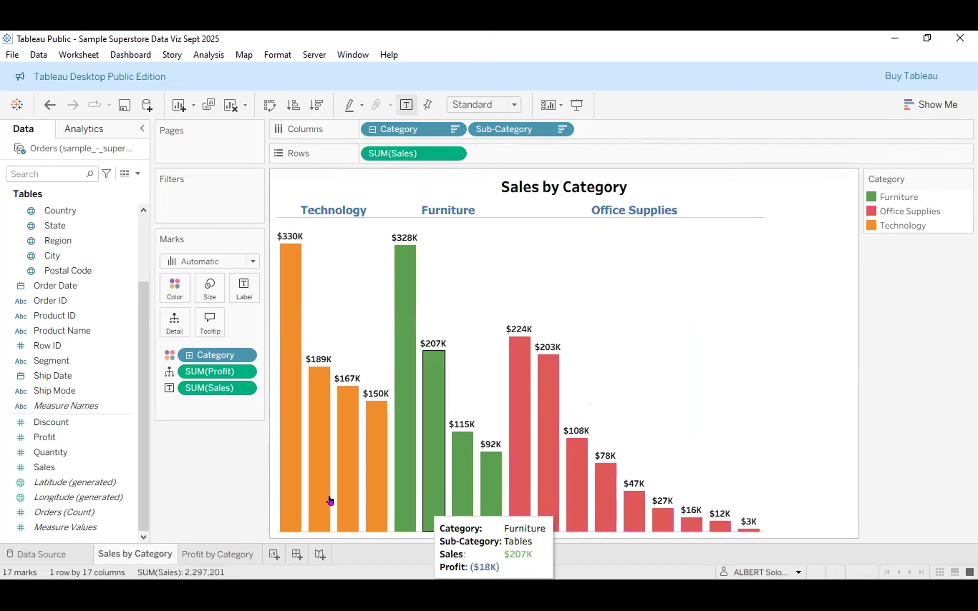
Create Sheet 3 with the Item hierarchy on Columns and Profit on Rows.
{"action": "left_click", "coordinate": [274, 555]}
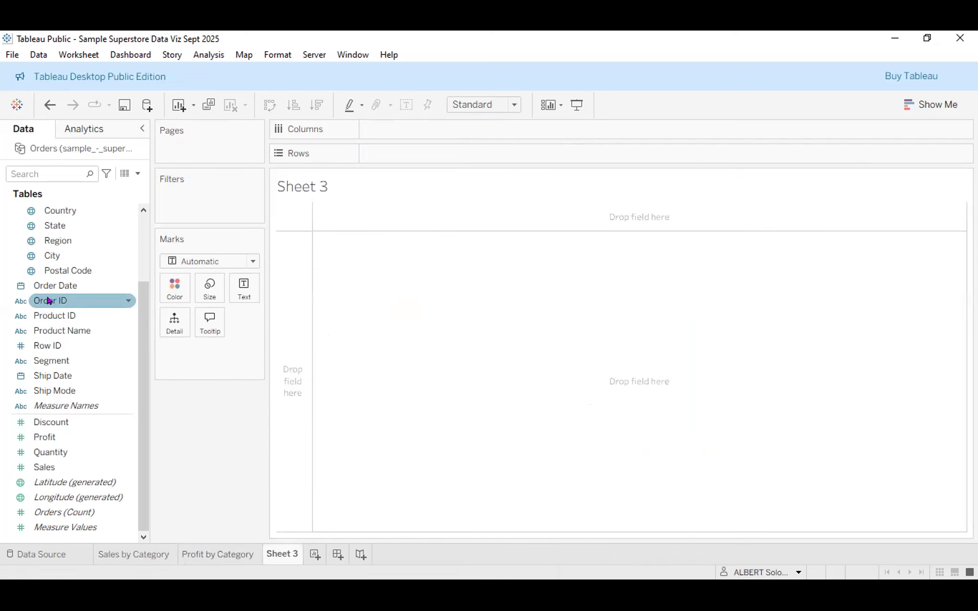
{"action": "scroll", "coordinate": [48, 305], "scroll_direction": "up", "scroll_amount": 2}
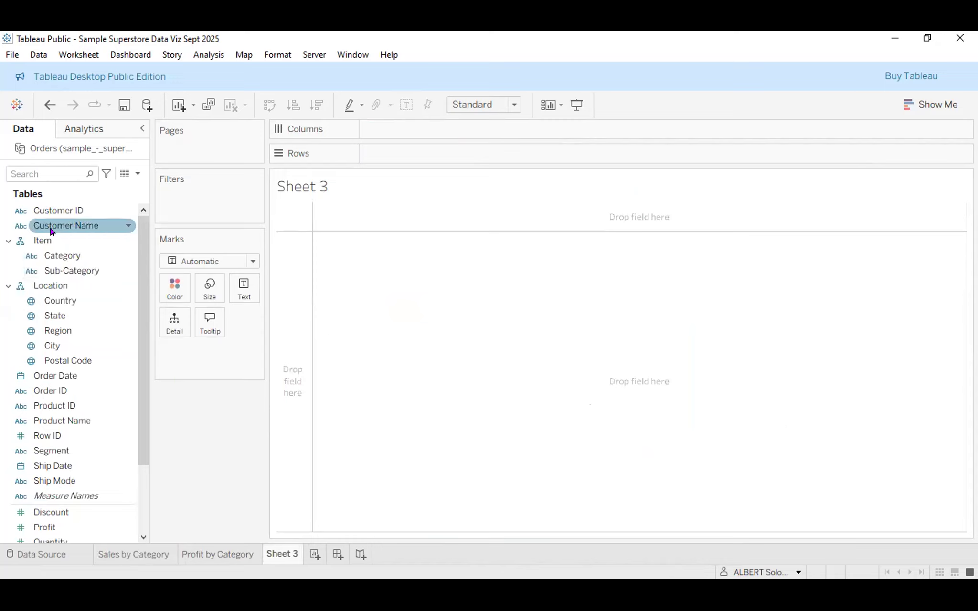
{"action": "left_click", "coordinate": [41, 243]}
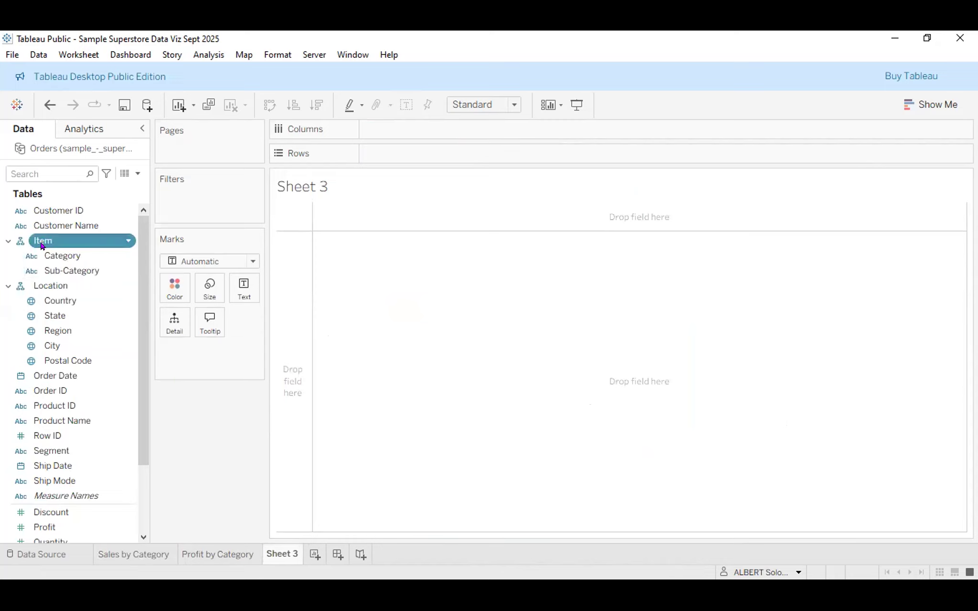
{"action": "left_click_drag", "start_coordinate": [42, 243], "coordinate": [394, 138]}
{"action": "scroll", "coordinate": [48, 478], "scroll_direction": "down", "scroll_amount": 2}
{"action": "left_click", "coordinate": [76, 454]}
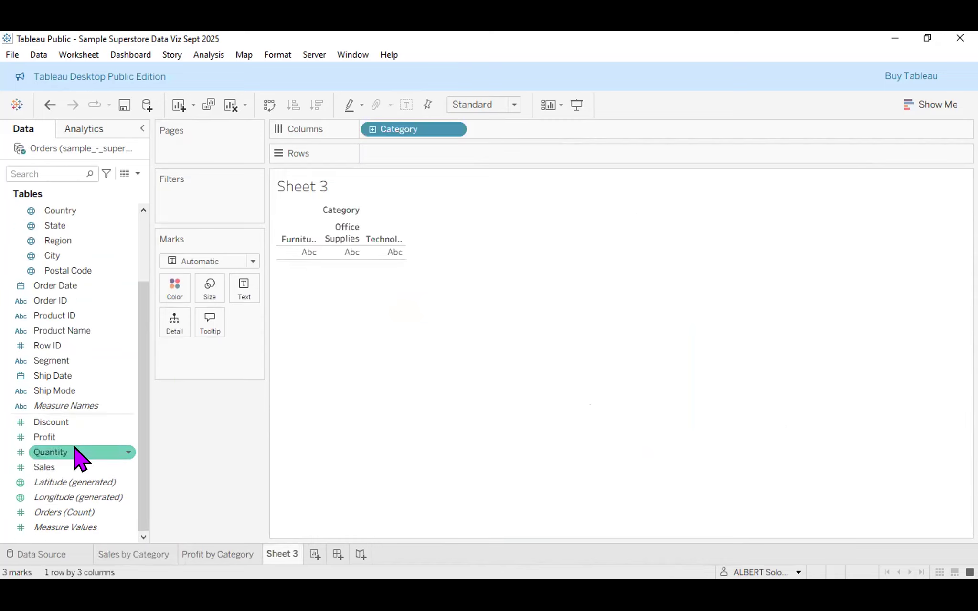
{"action": "left_click", "coordinate": [65, 437]}
{"action": "left_click_drag", "start_coordinate": [65, 437], "coordinate": [434, 152]}
Expand Category to sub-category bars, sort them ascending by profit, and return to Profit by Category.
{"action": "left_click", "coordinate": [372, 129]}
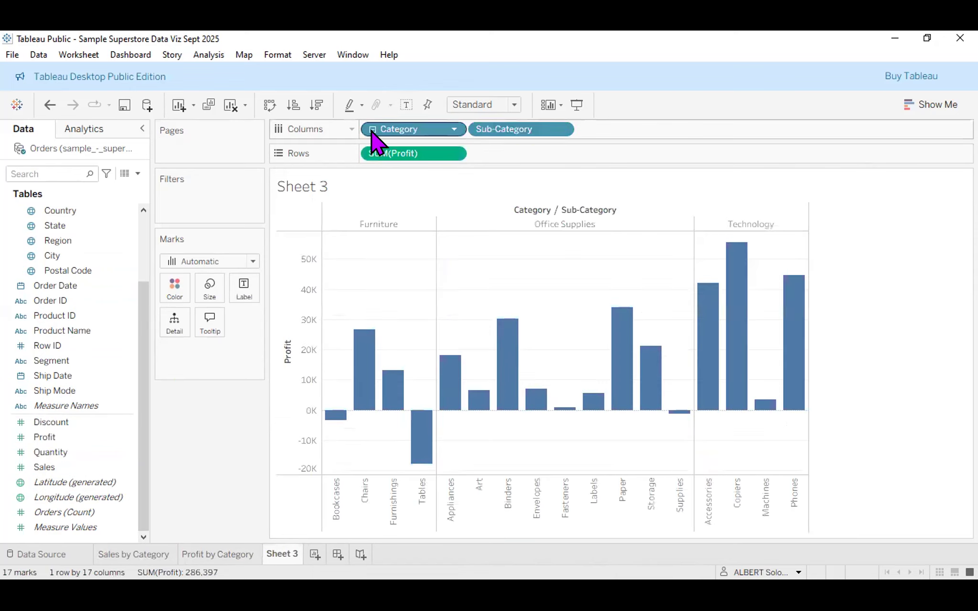
{"action": "mouse_move", "coordinate": [407, 432]}
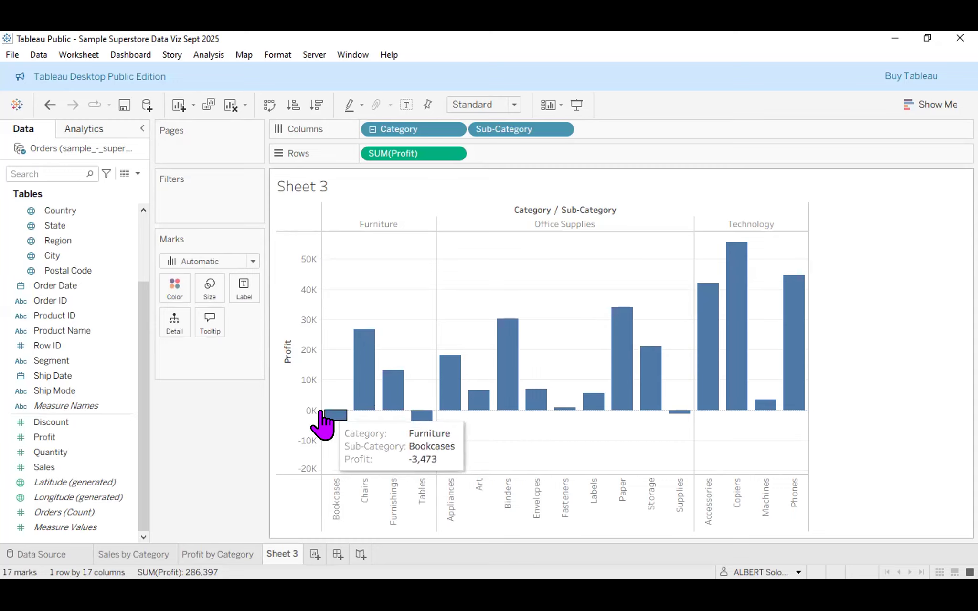
{"action": "left_click", "coordinate": [292, 107]}
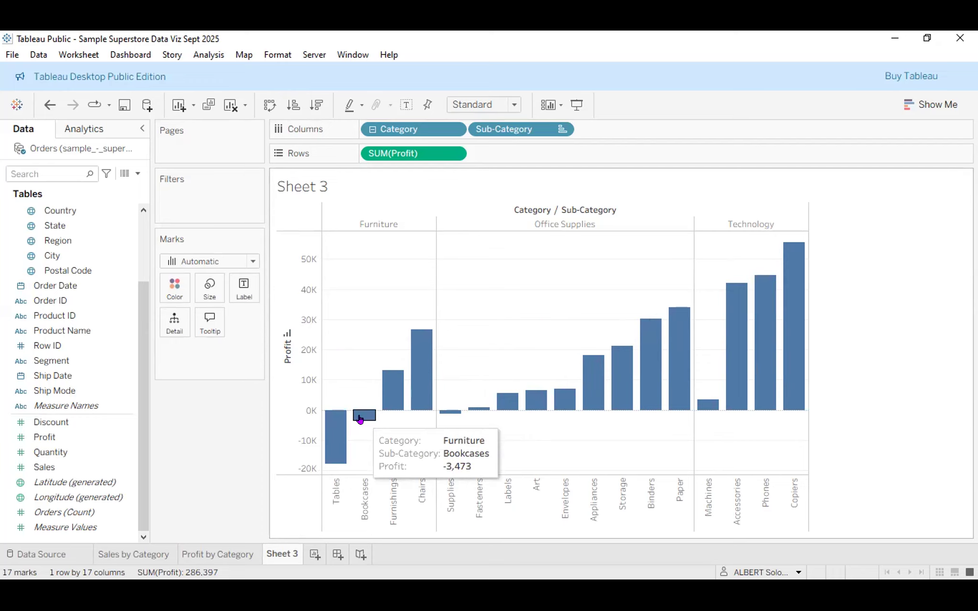
{"action": "left_click", "coordinate": [235, 558]}
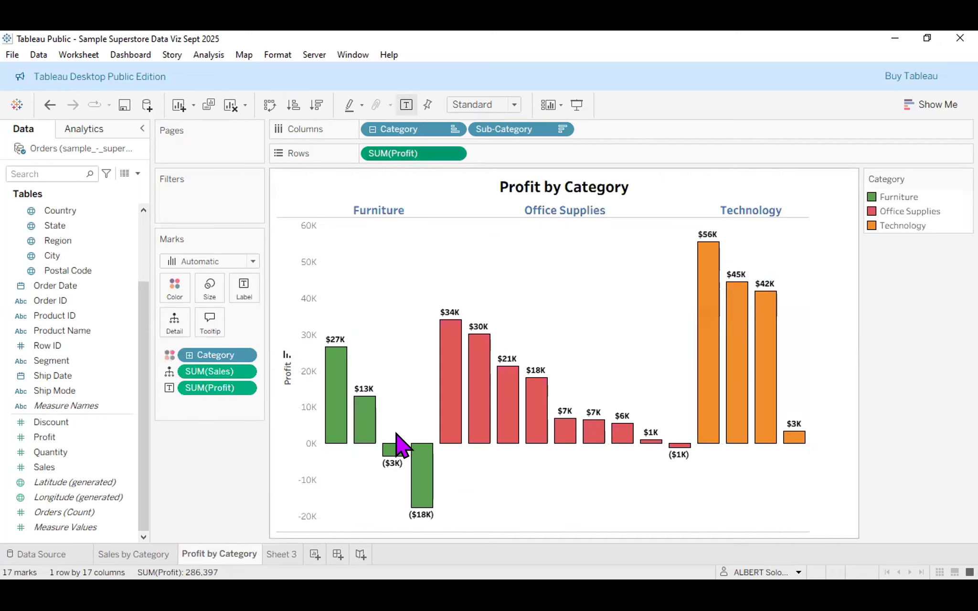
Right-click the $13K Furnishings bar and choose Format... to show the sheet's font settings.
{"action": "mouse_move", "coordinate": [396, 435]}
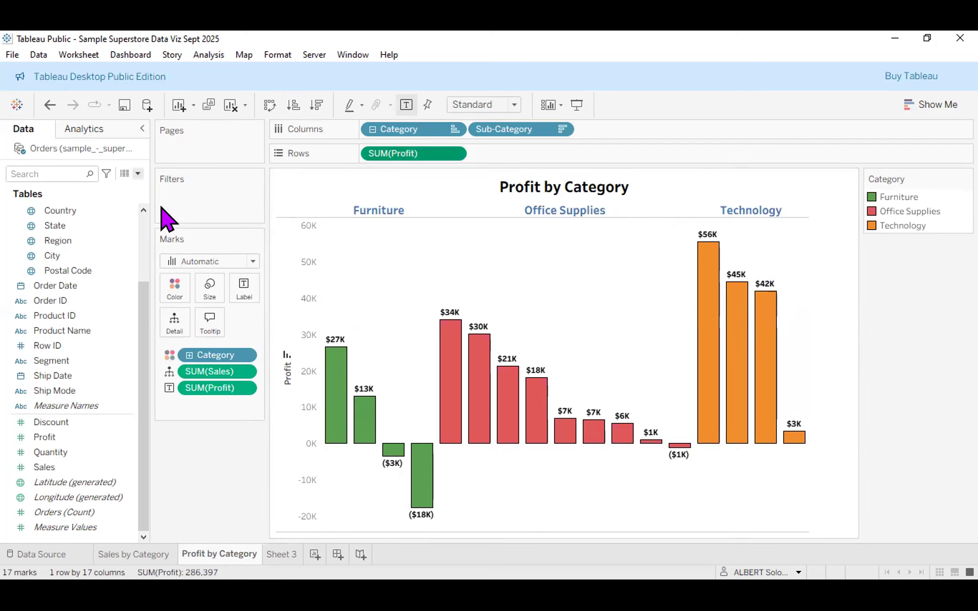
{"action": "right_click", "coordinate": [364, 421]}
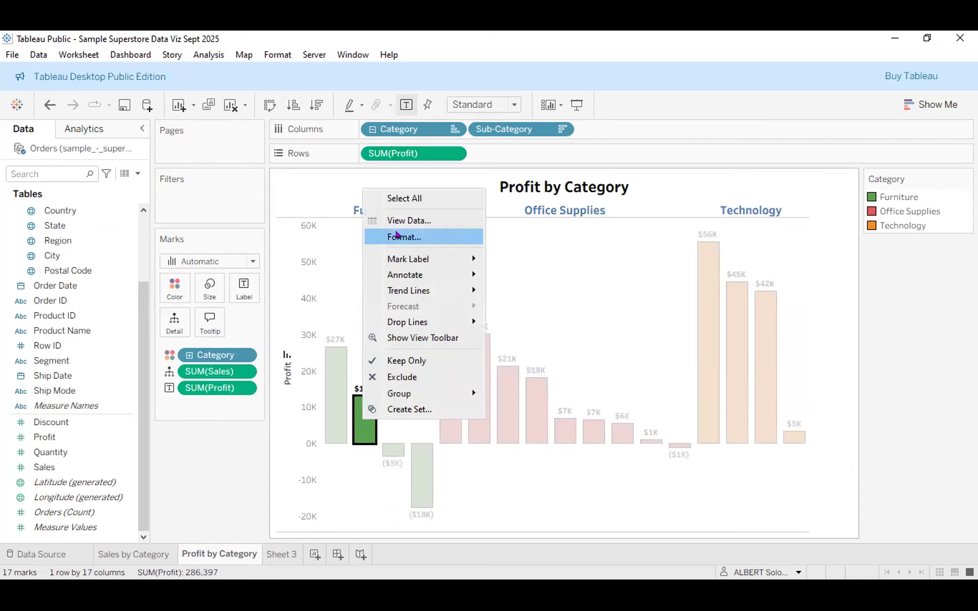
{"action": "left_click", "coordinate": [217, 207]}
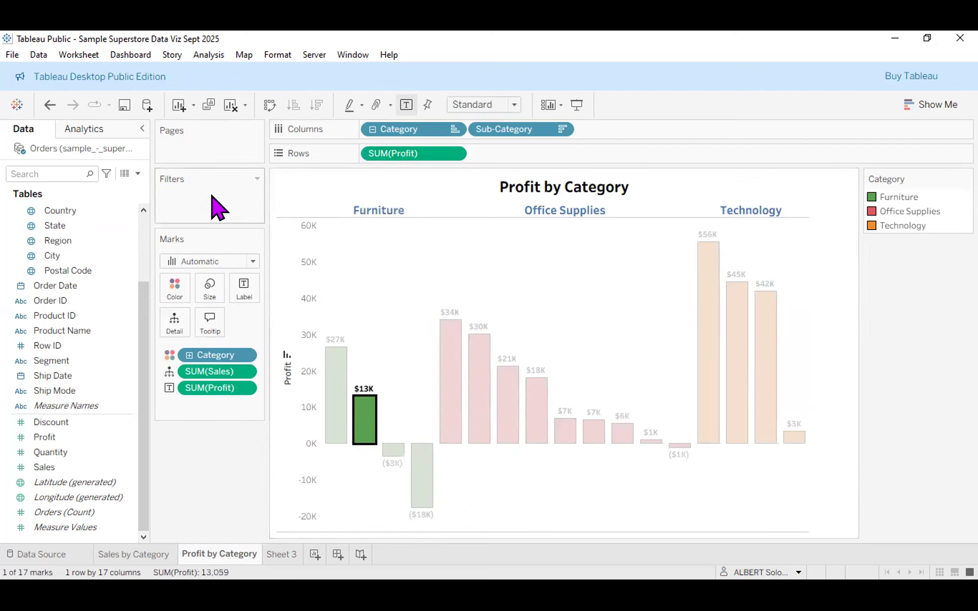
{"action": "right_click", "coordinate": [366, 416]}
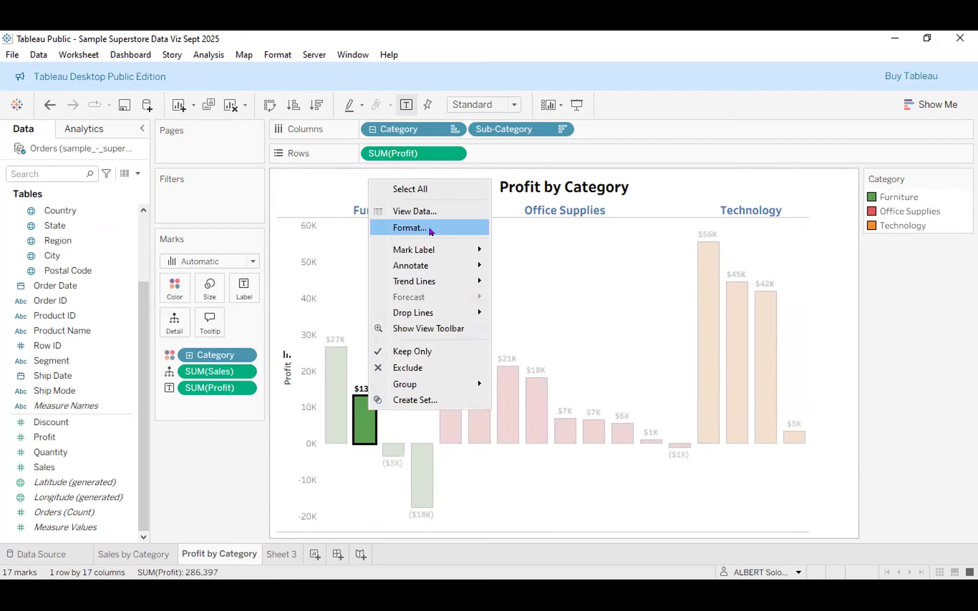
{"action": "left_click", "coordinate": [409, 228]}
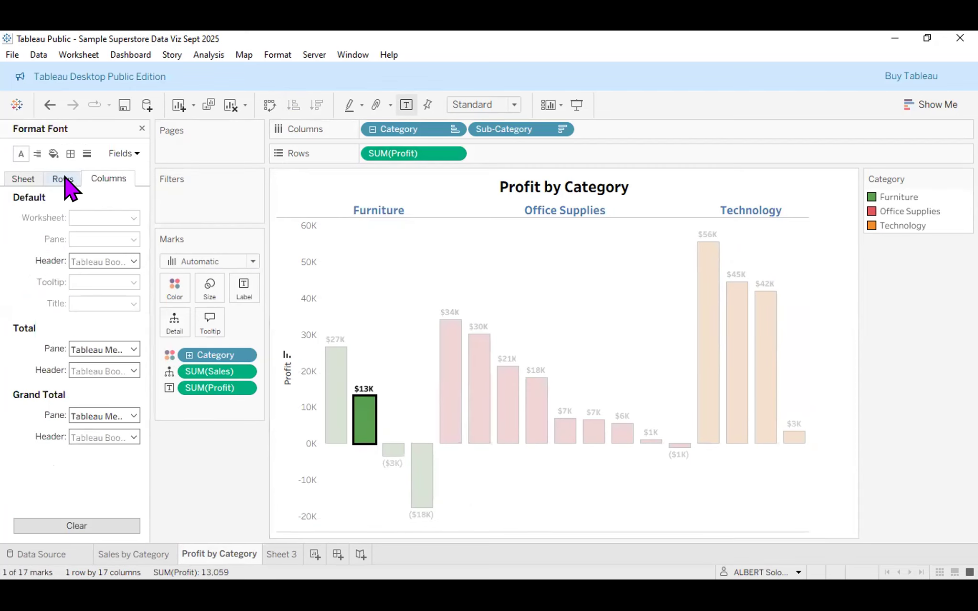
Select SUM(Profit) in the Format pane and bring up the Pane tab's label number formats.
{"action": "left_click", "coordinate": [125, 153]}
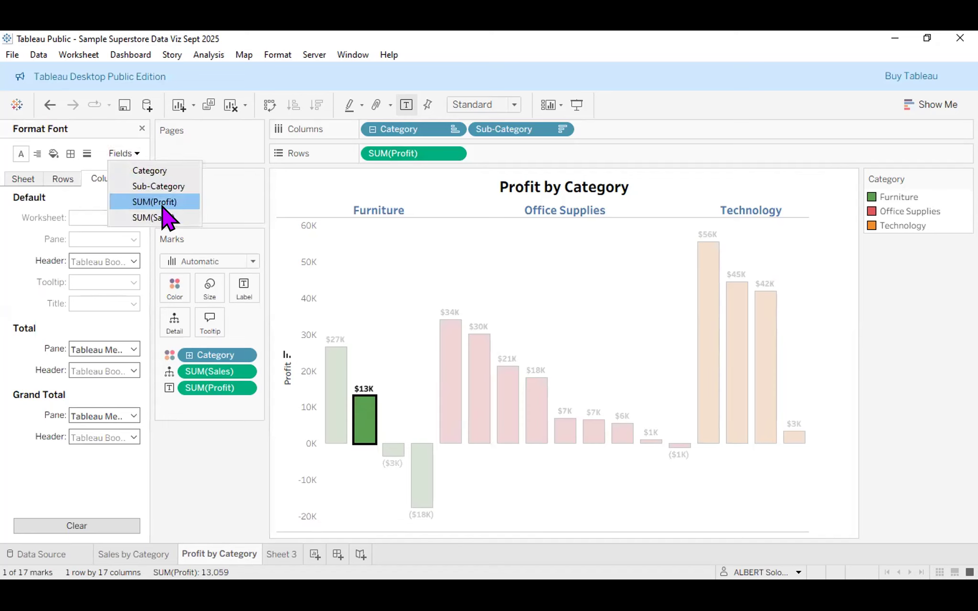
{"action": "left_click", "coordinate": [163, 203]}
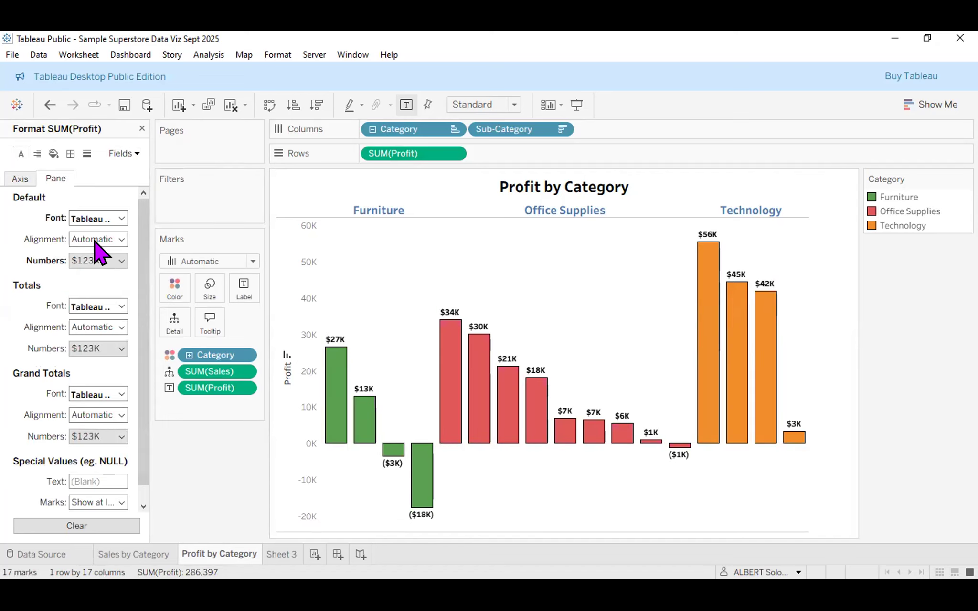
{"action": "left_click", "coordinate": [25, 182]}
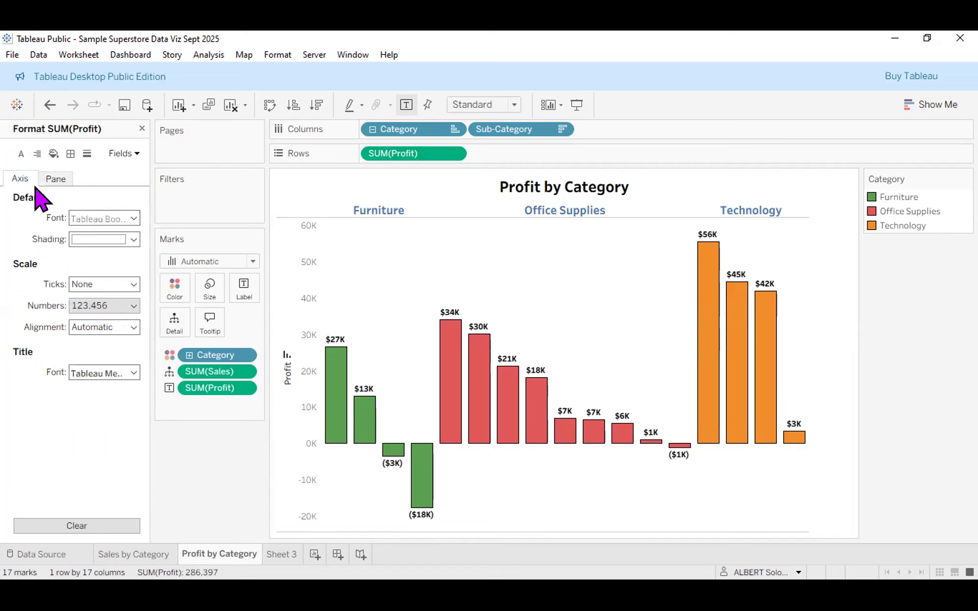
{"action": "left_click", "coordinate": [131, 306]}
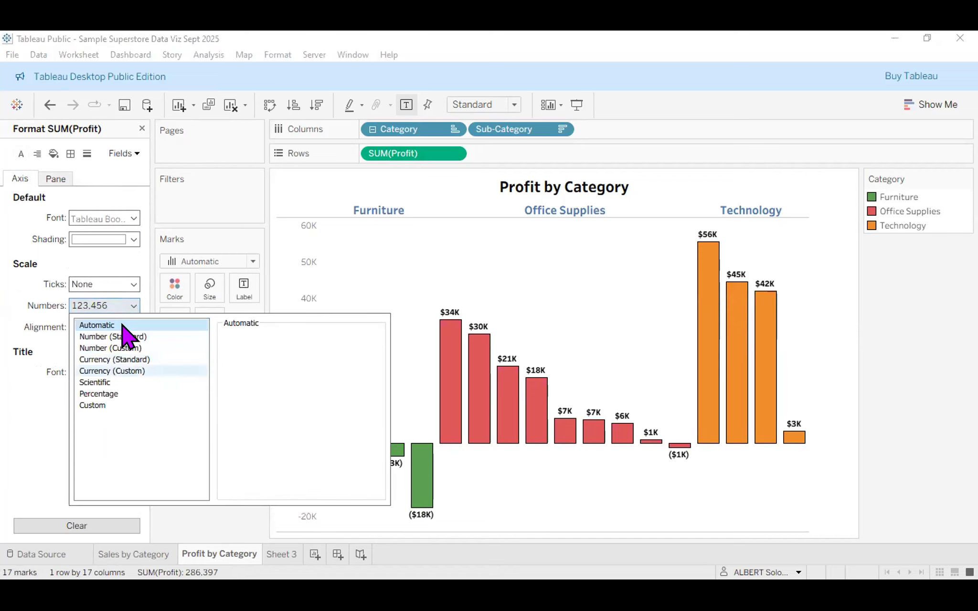
{"action": "left_click", "coordinate": [60, 186]}
{"action": "left_click", "coordinate": [59, 184]}
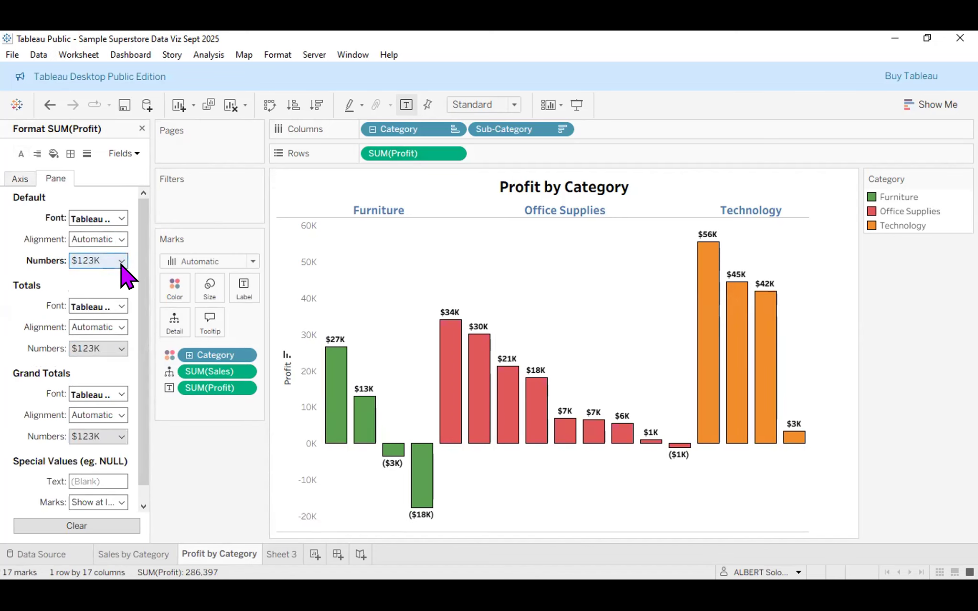
{"action": "left_click", "coordinate": [119, 261]}
{"action": "mouse_move", "coordinate": [418, 488]}
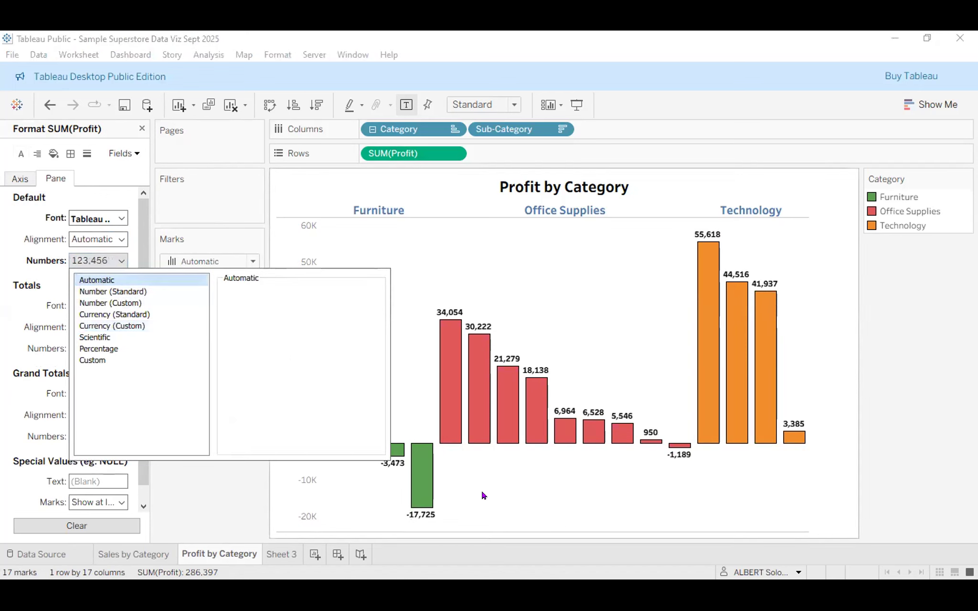
{"action": "left_click", "coordinate": [358, 454]}
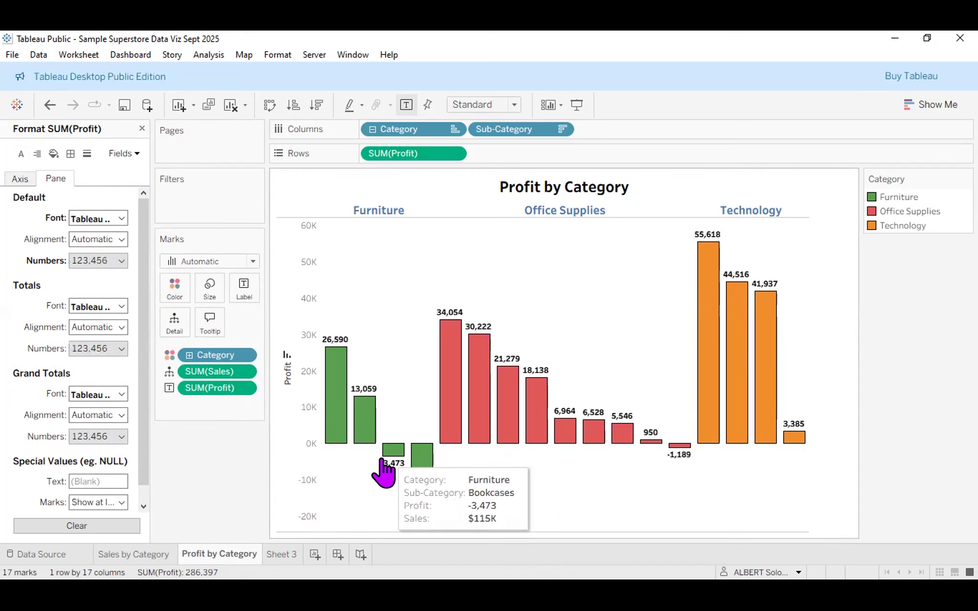
{"action": "mouse_move", "coordinate": [408, 497]}
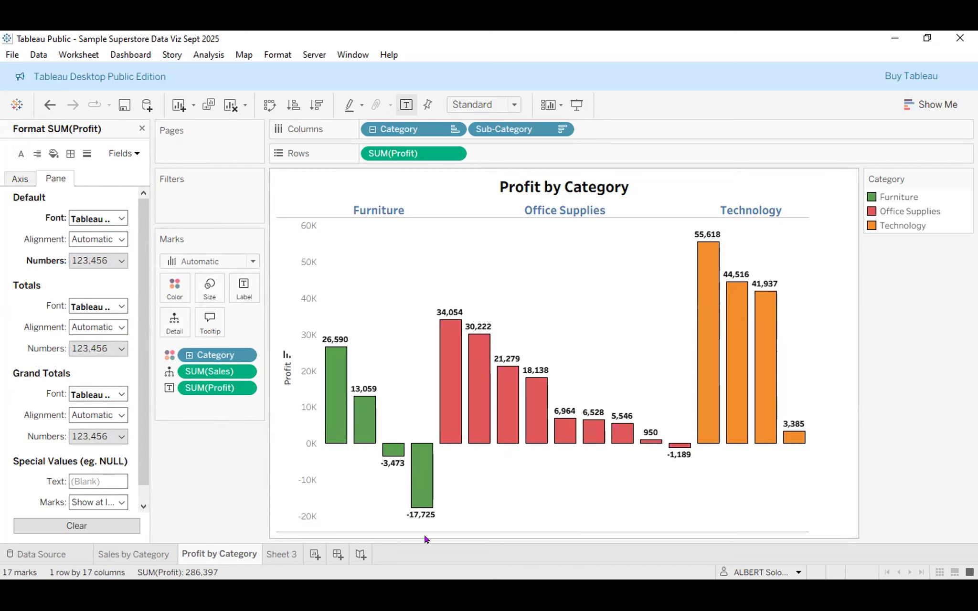
{"action": "left_click", "coordinate": [121, 261]}
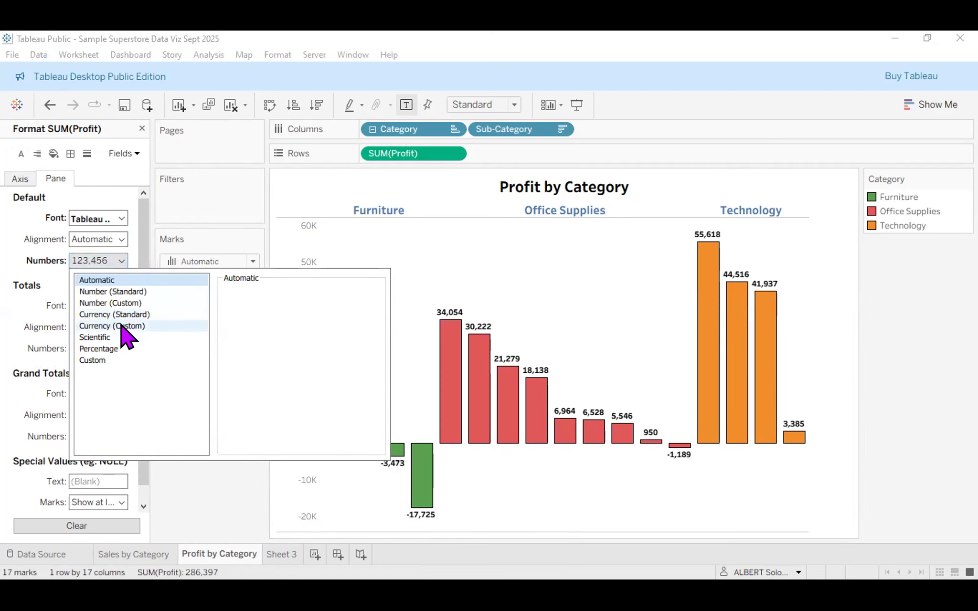
Set the profit labels to Number (Custom) with 0 decimal places, e.g. 55,618.
{"action": "left_click", "coordinate": [122, 326]}
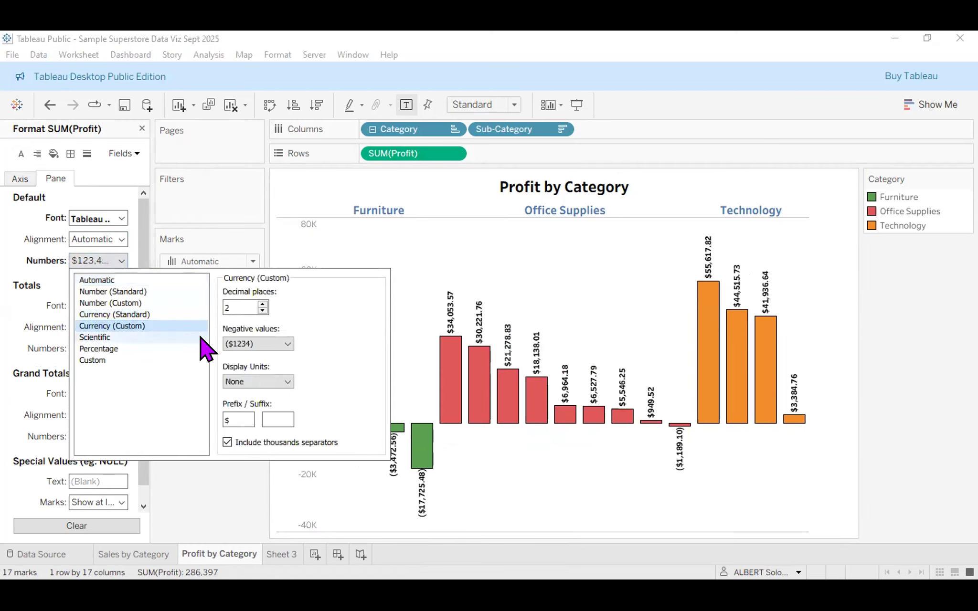
{"action": "left_click", "coordinate": [259, 311]}
{"action": "left_click", "coordinate": [259, 311]}
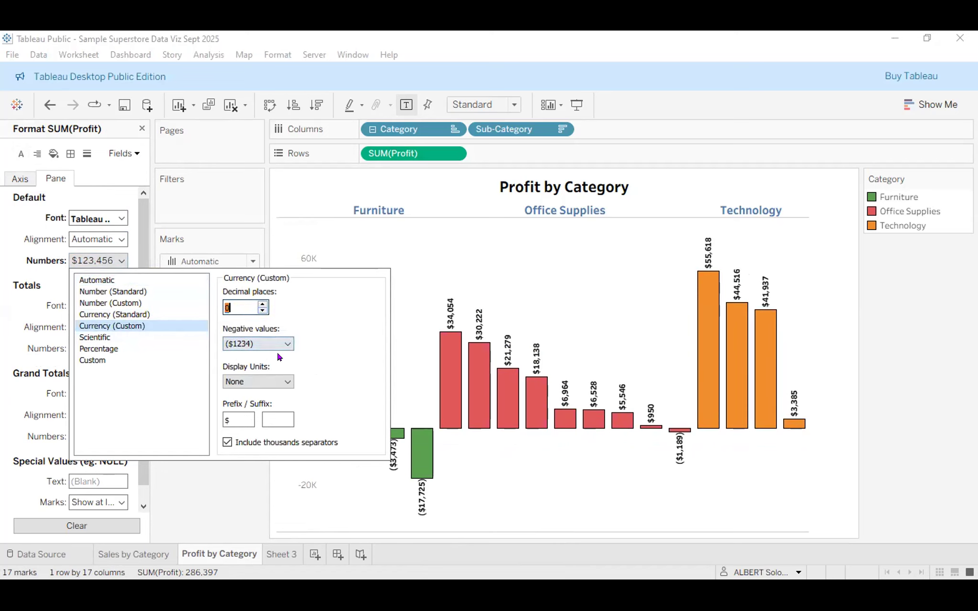
{"action": "left_click", "coordinate": [257, 382]}
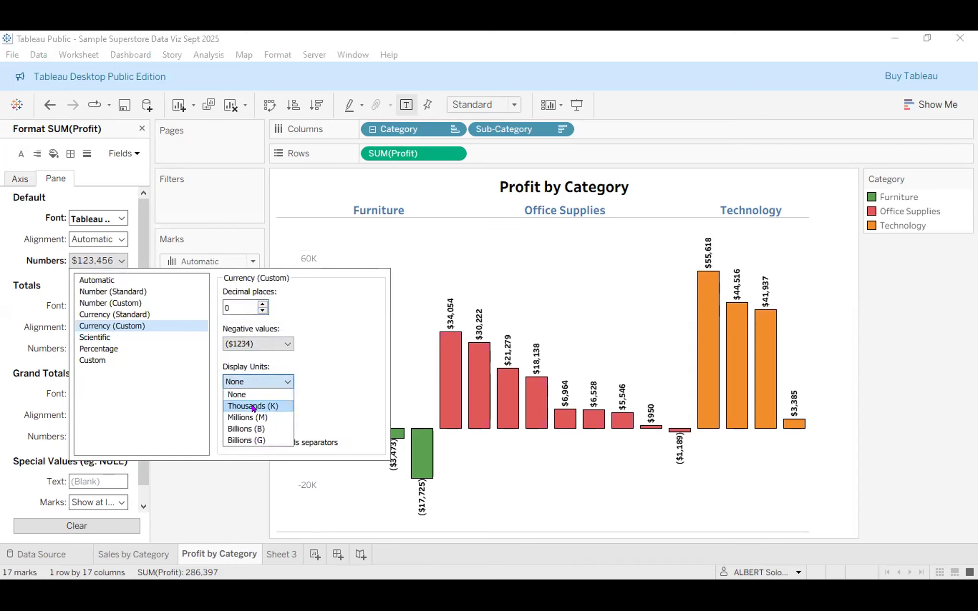
{"action": "left_click", "coordinate": [253, 406]}
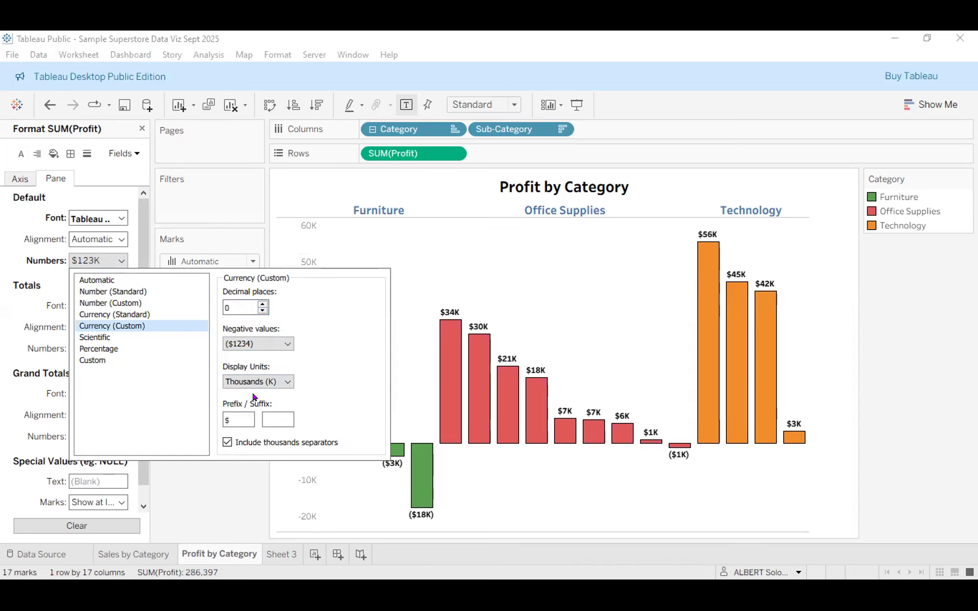
{"action": "left_click", "coordinate": [261, 304]}
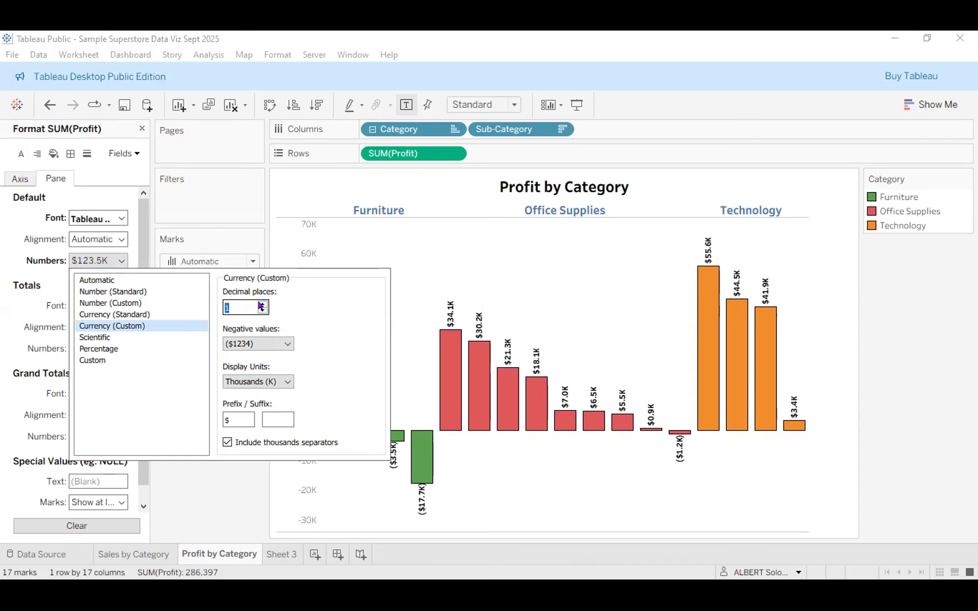
{"action": "left_click", "coordinate": [261, 305]}
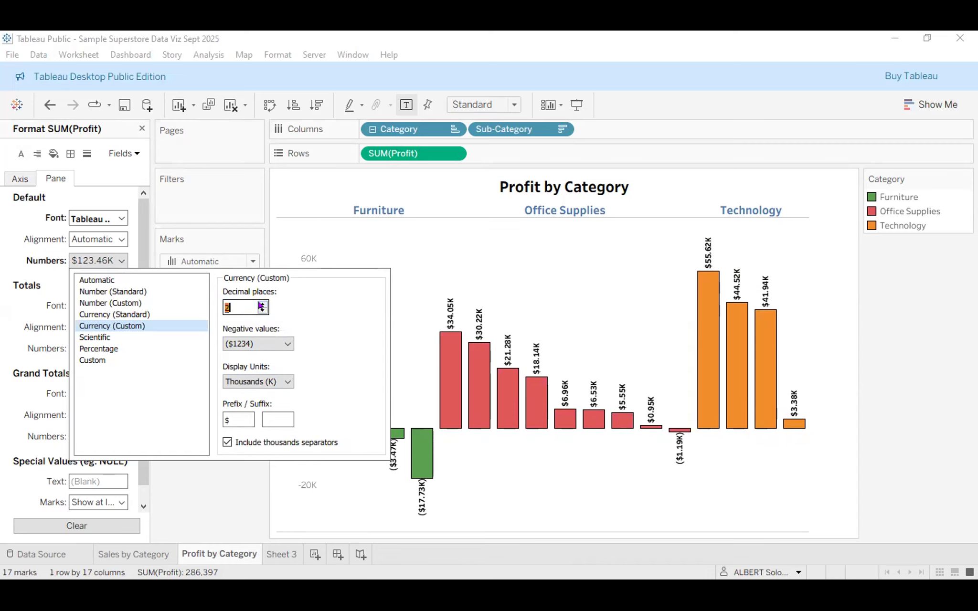
{"action": "left_click", "coordinate": [264, 311]}
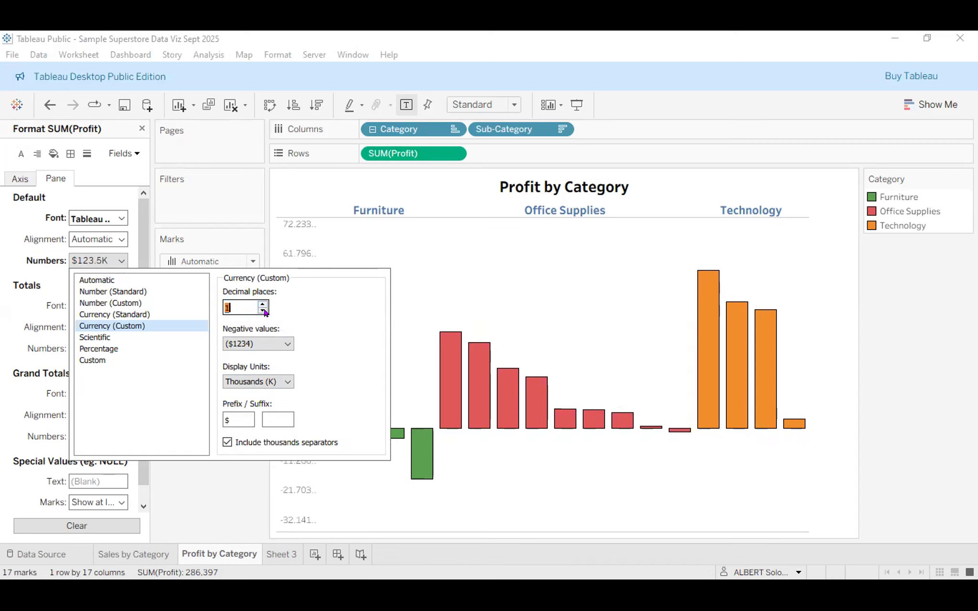
{"action": "left_click", "coordinate": [263, 310]}
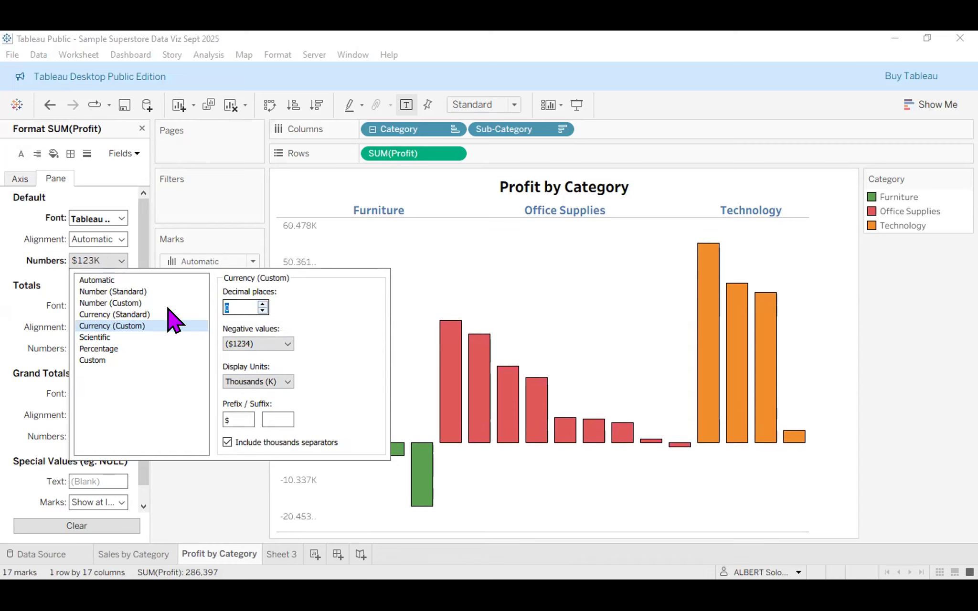
{"action": "left_click", "coordinate": [116, 315]}
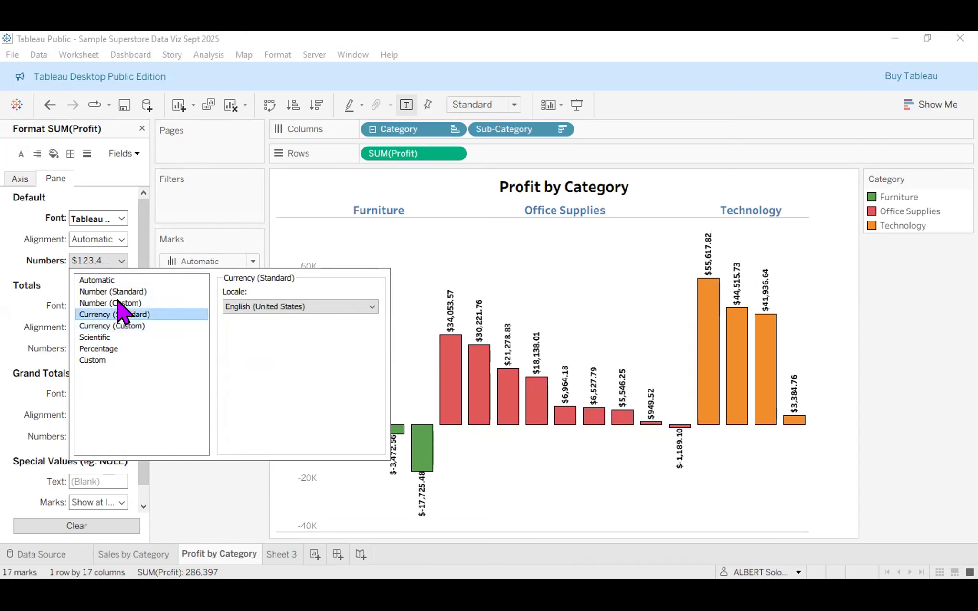
{"action": "left_click", "coordinate": [119, 292]}
{"action": "left_click", "coordinate": [122, 304]}
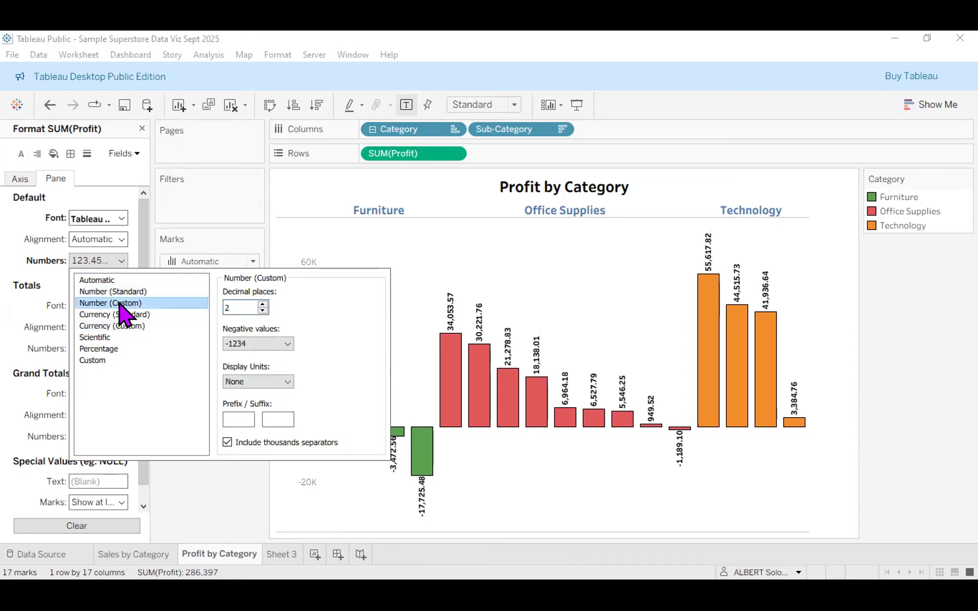
{"action": "left_click", "coordinate": [262, 310]}
{"action": "left_click", "coordinate": [262, 311]}
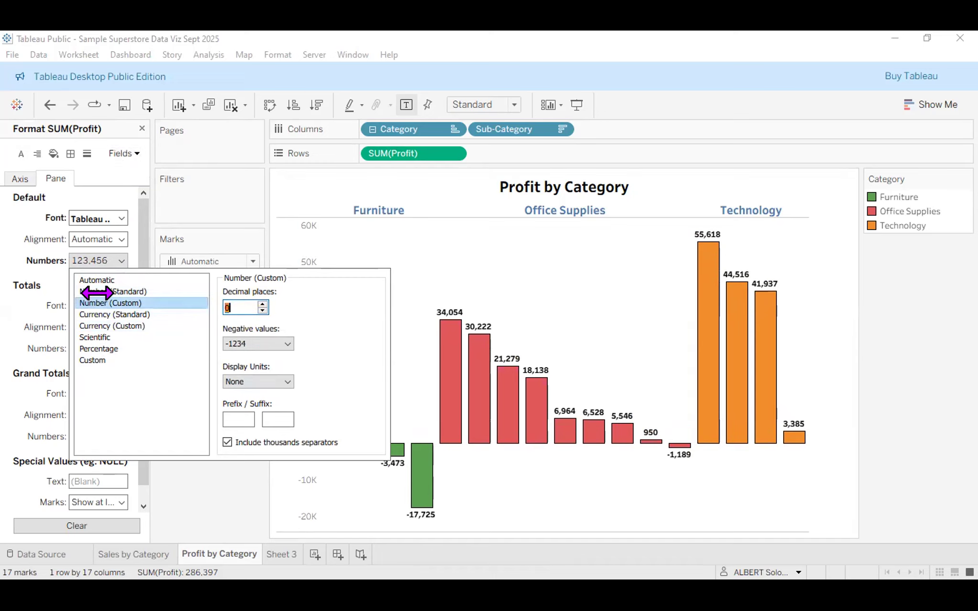
{"action": "left_click", "coordinate": [459, 504]}
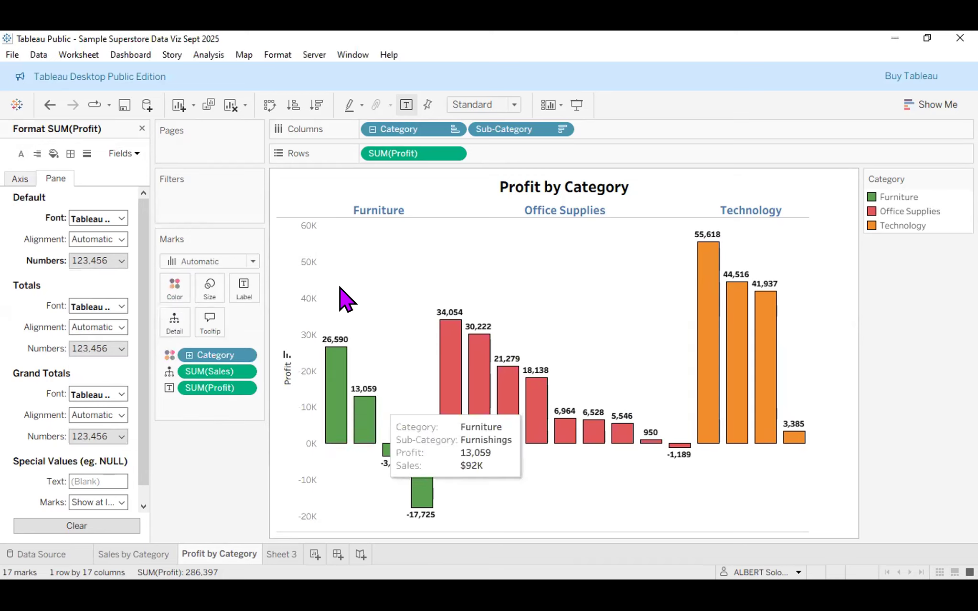
Hide the Profit axis on the Profit by Category chart.
{"action": "right_click", "coordinate": [306, 298]}
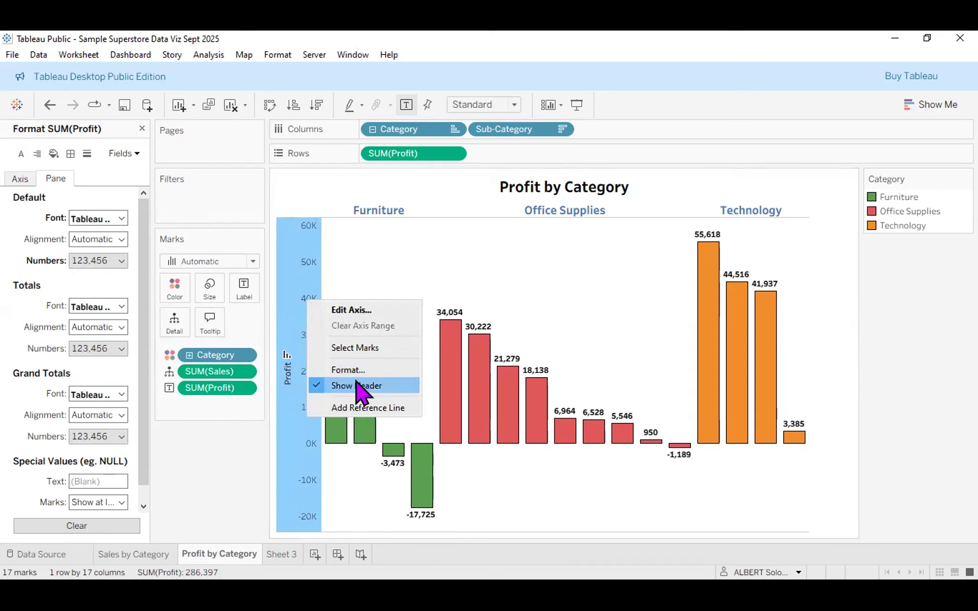
{"action": "left_click", "coordinate": [362, 387]}
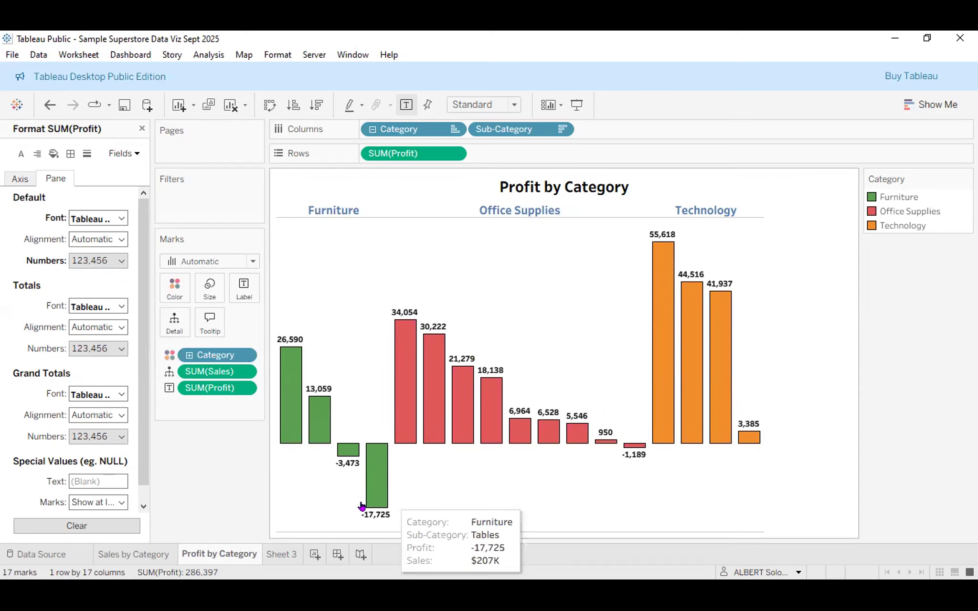
{"action": "left_click", "coordinate": [142, 554]}
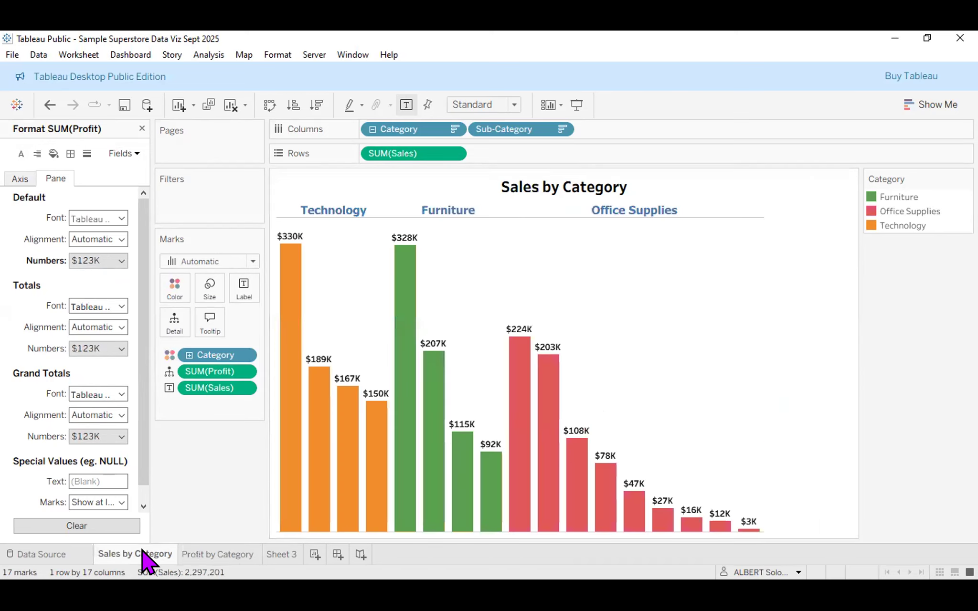
Format Sales by Category's SUM(Profit) as Number (Custom), like 21,279, then view Sheet 3.
{"action": "left_click", "coordinate": [136, 154]}
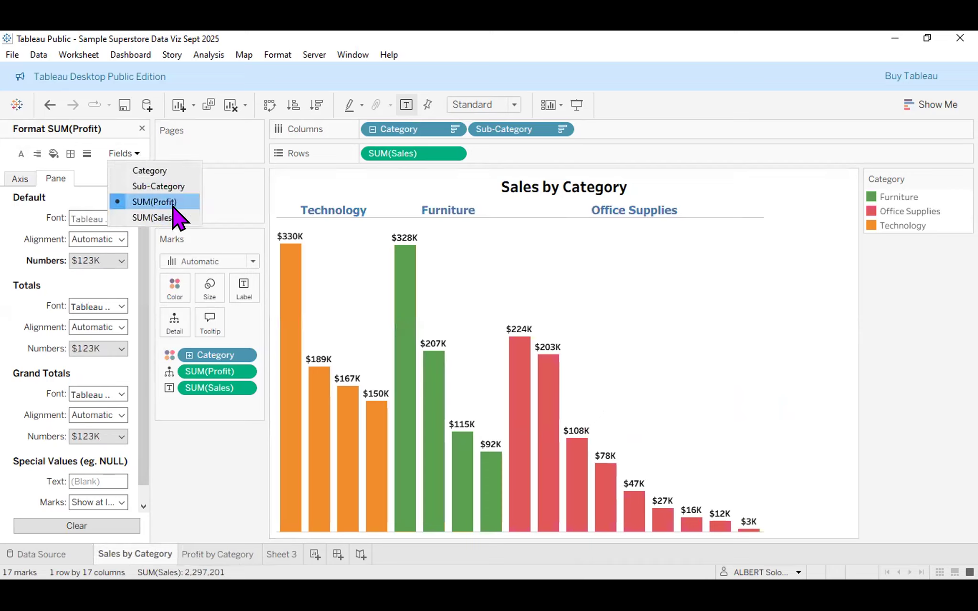
{"action": "left_click", "coordinate": [158, 202]}
{"action": "left_click", "coordinate": [121, 261]}
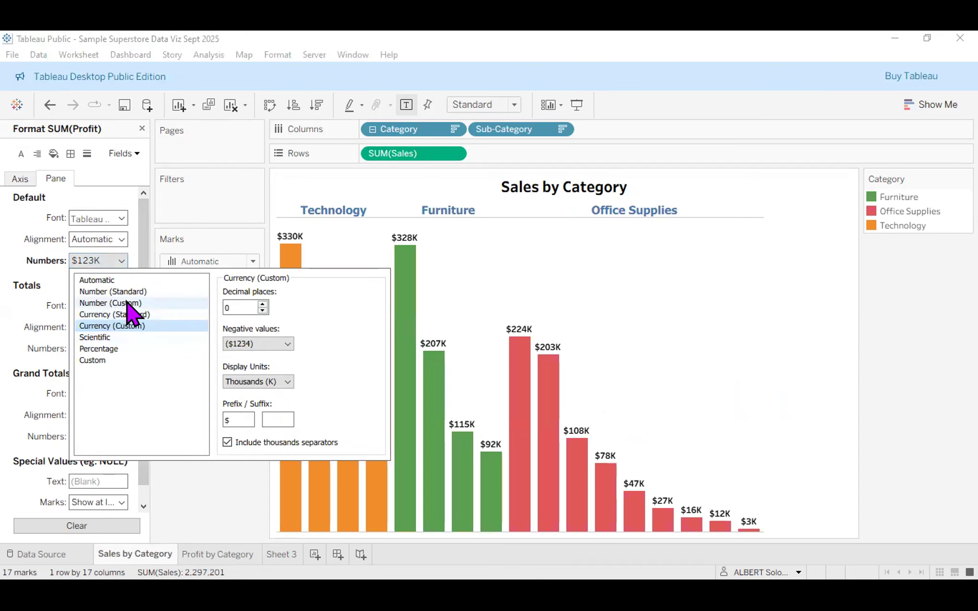
{"action": "left_click", "coordinate": [127, 304]}
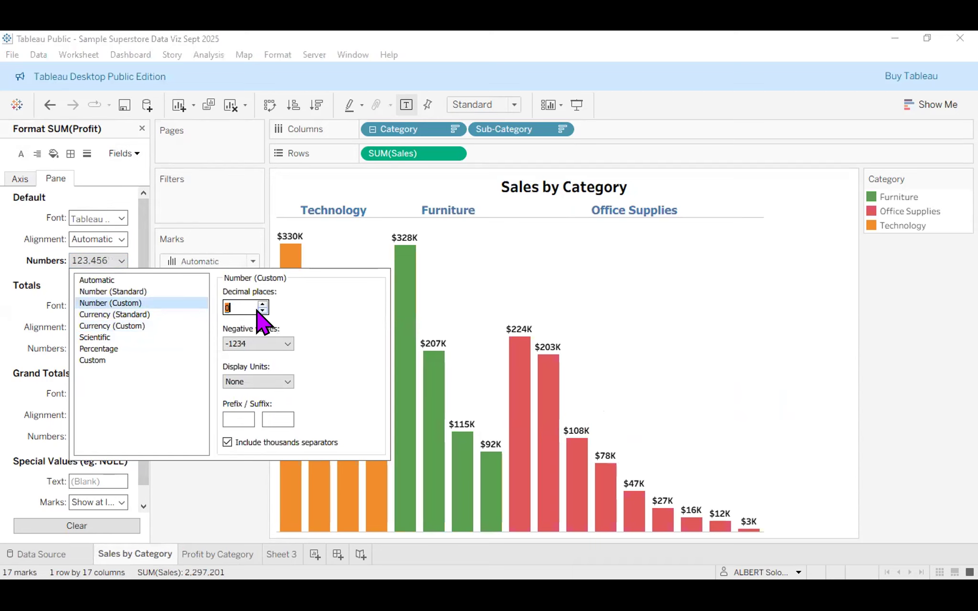
{"action": "left_click", "coordinate": [653, 301]}
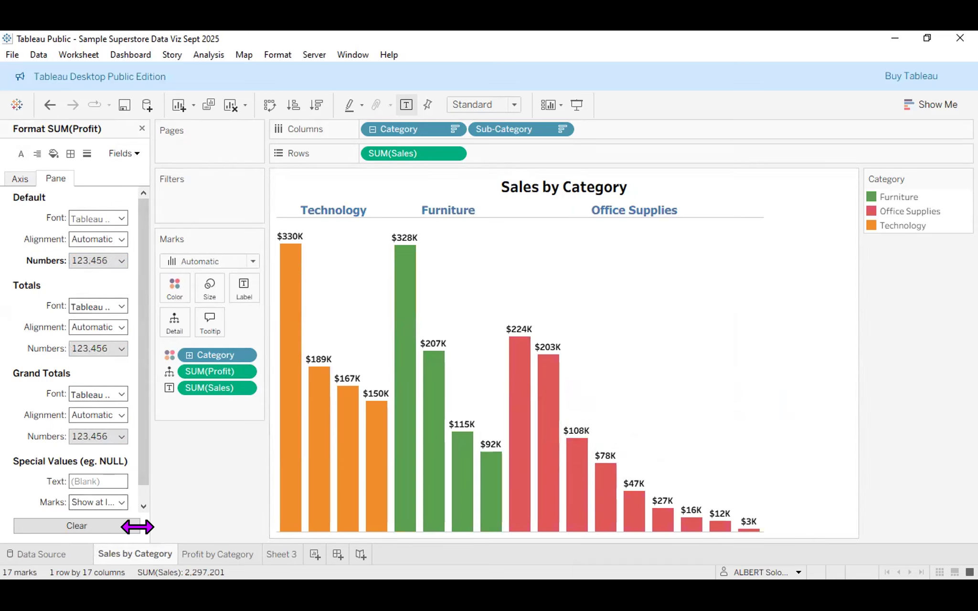
{"action": "left_click", "coordinate": [213, 553]}
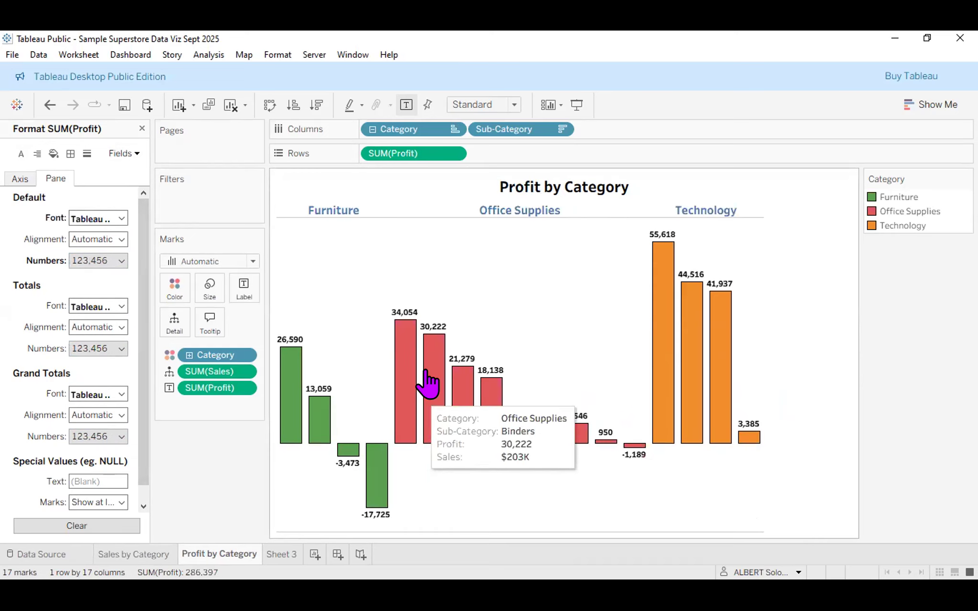
{"action": "left_click", "coordinate": [281, 556]}
Delete Sheet 3 using its tab's right-click menu.
{"action": "right_click", "coordinate": [282, 554]}
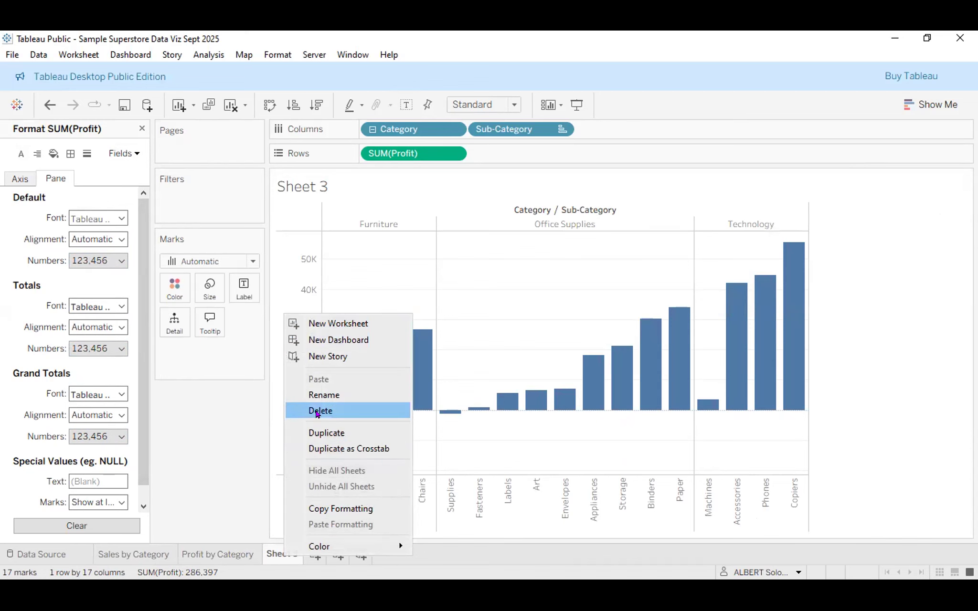
{"action": "left_click", "coordinate": [317, 411]}
{"action": "mouse_move", "coordinate": [391, 461]}
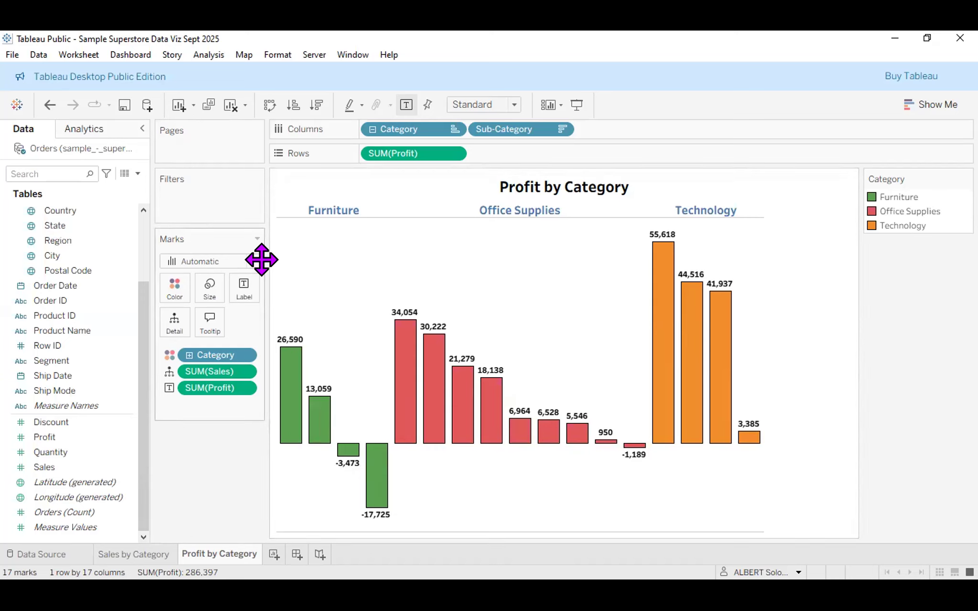
Format SUM(Profit) labels as Number (Custom) in Thousands (K) with a $ prefix.
{"action": "right_click", "coordinate": [319, 425]}
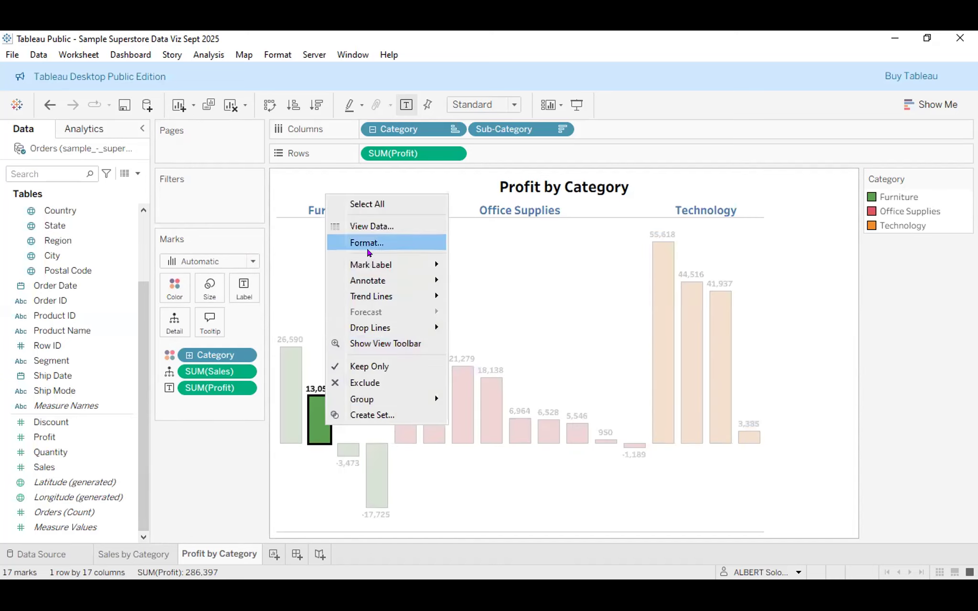
{"action": "left_click", "coordinate": [368, 244]}
{"action": "left_click", "coordinate": [128, 157]}
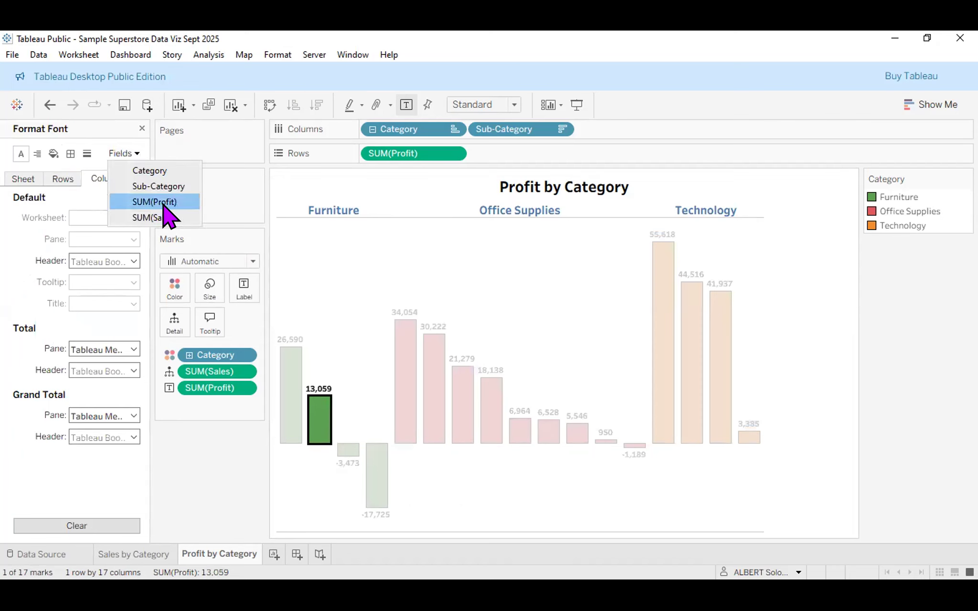
{"action": "left_click", "coordinate": [154, 202]}
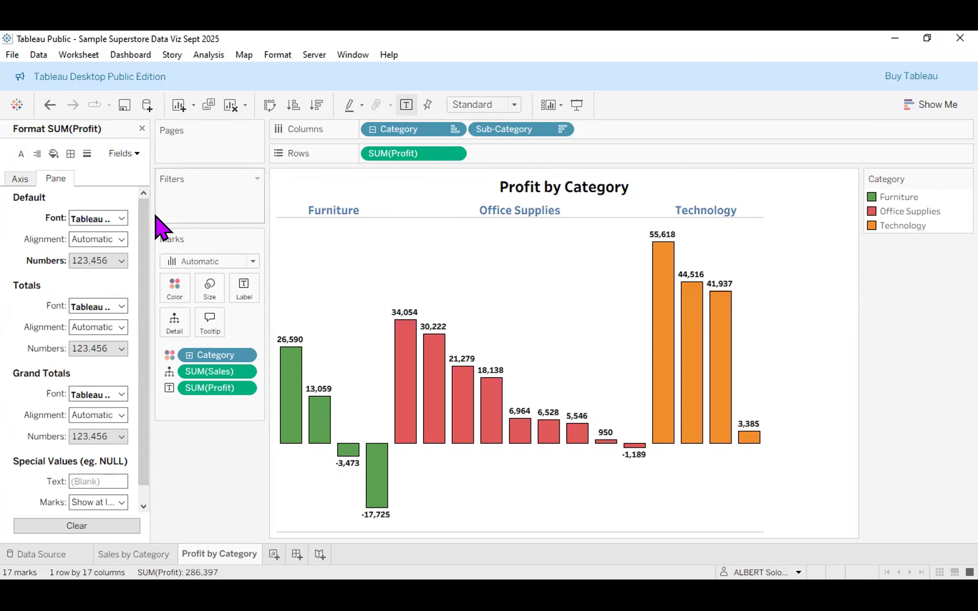
{"action": "left_click", "coordinate": [110, 258]}
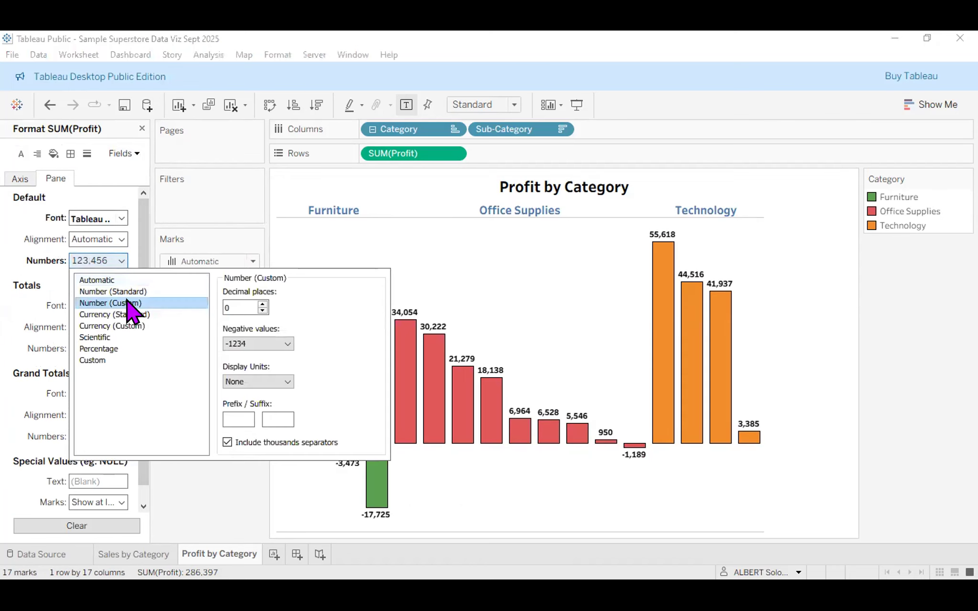
{"action": "left_click", "coordinate": [268, 382]}
{"action": "left_click", "coordinate": [261, 406]}
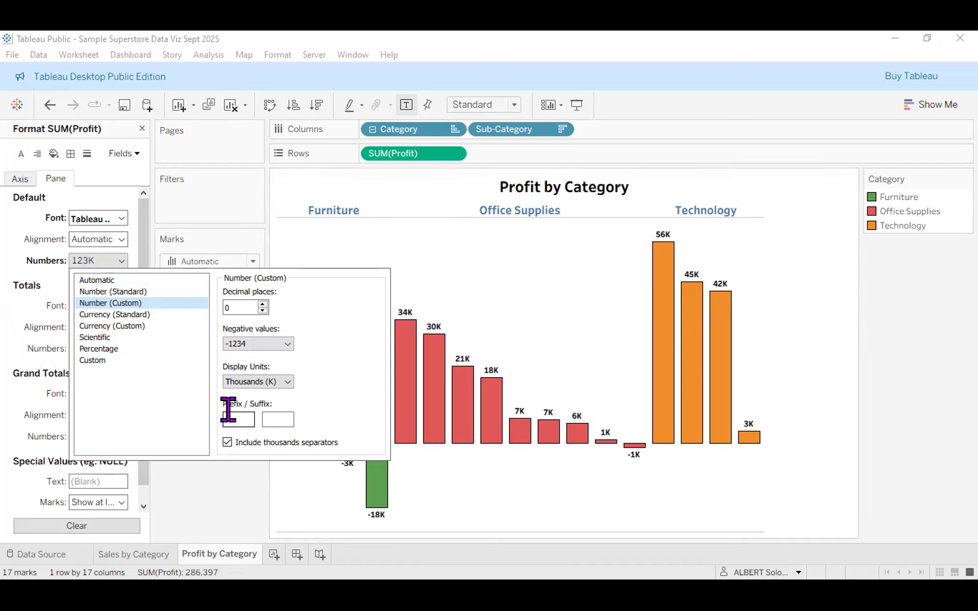
{"action": "type", "text": "$"}
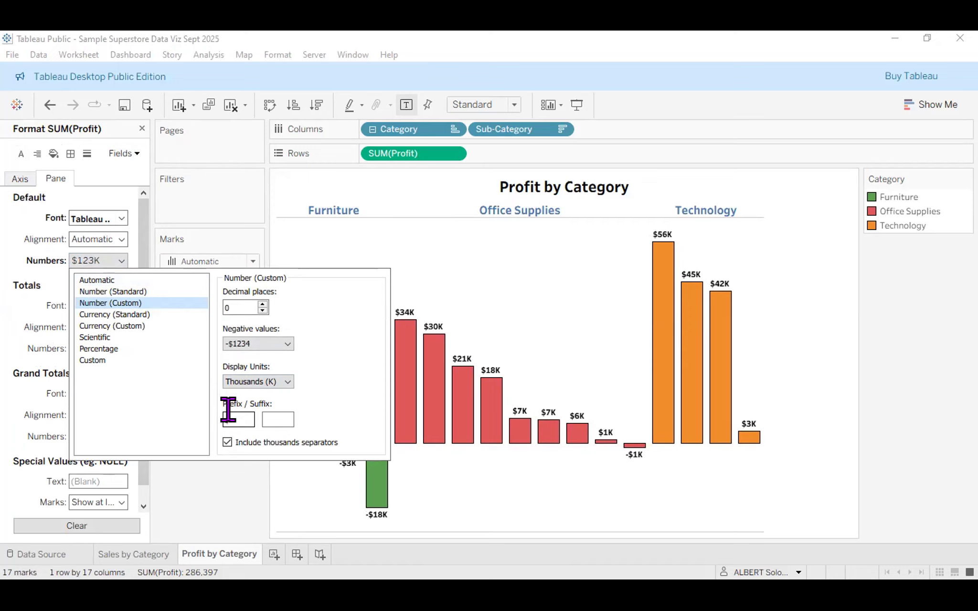
{"action": "type", "text": "£"}
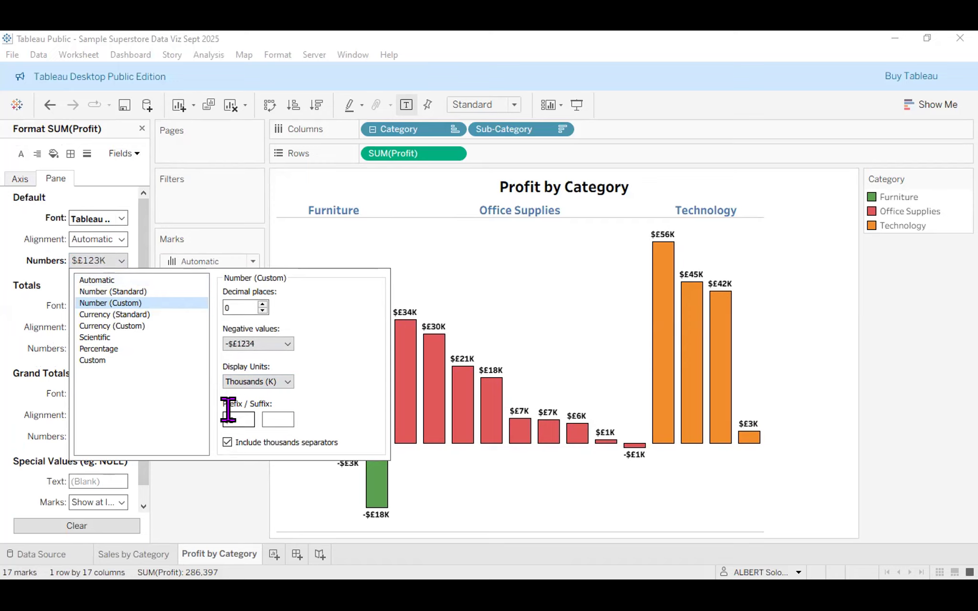
{"action": "key", "text": "BackSpace"}
{"action": "left_click", "coordinate": [480, 488]}
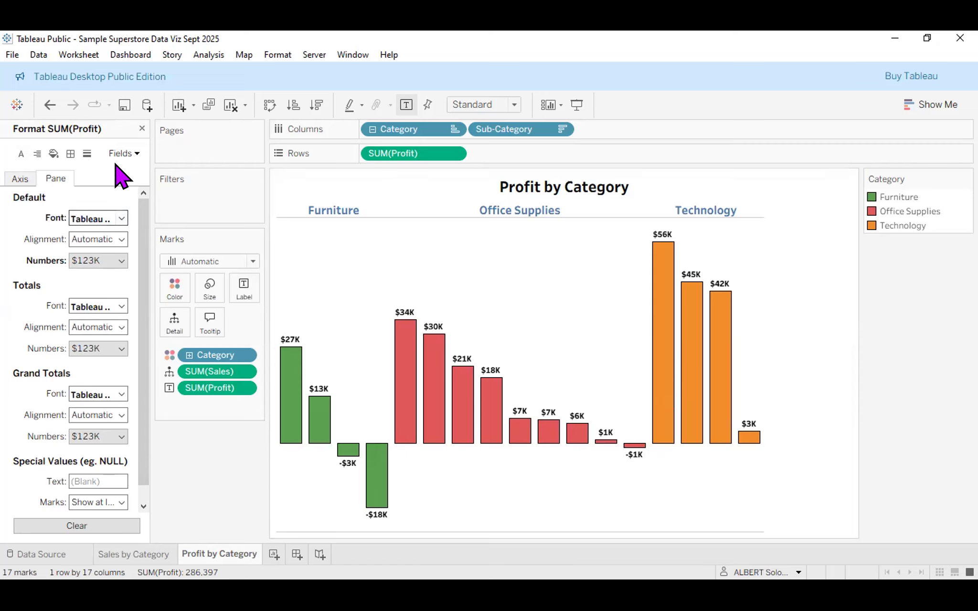
Change the SUM(Profit) label default font size to 9.
{"action": "left_click", "coordinate": [122, 219]}
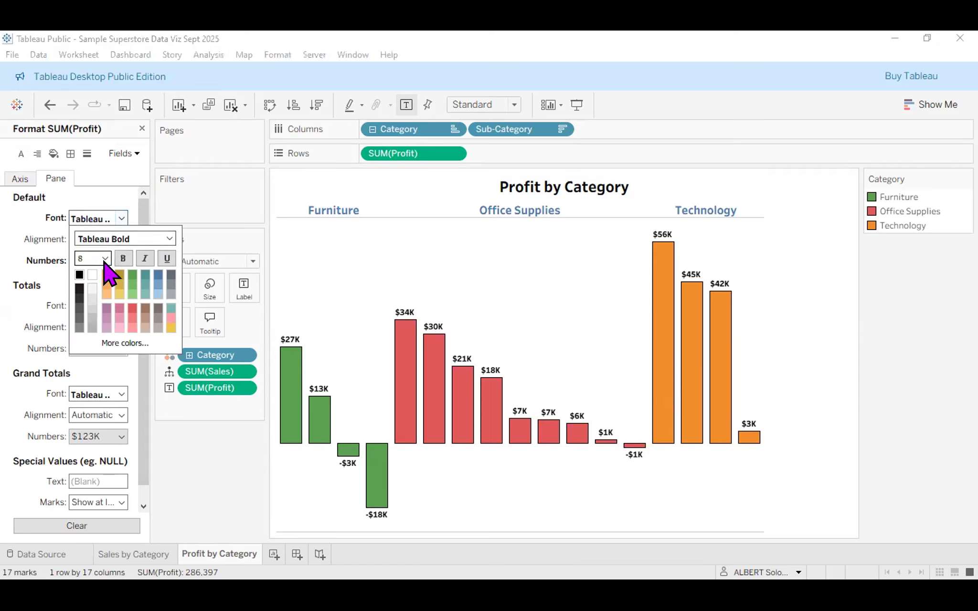
{"action": "left_click", "coordinate": [105, 258]}
{"action": "left_click", "coordinate": [96, 284]}
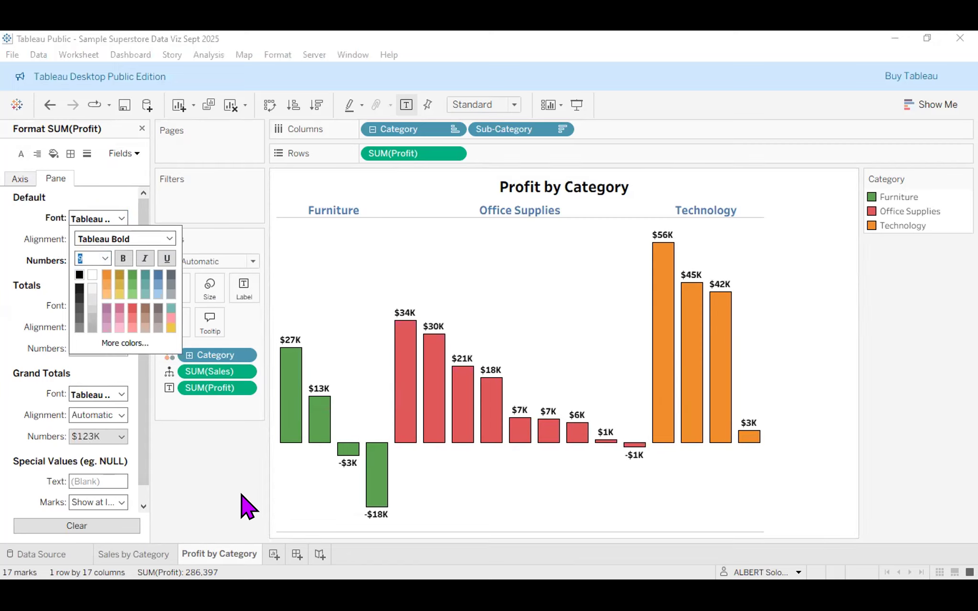
{"action": "left_click", "coordinate": [212, 484]}
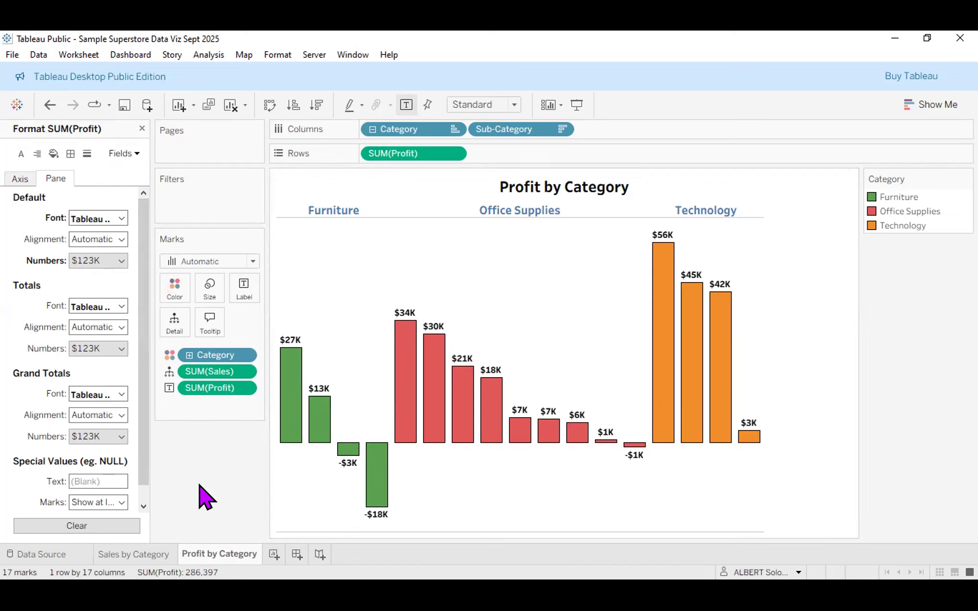
Switch between Sales by Category and Profit by Category, finishing on Sales by Category.
{"action": "left_click", "coordinate": [145, 560]}
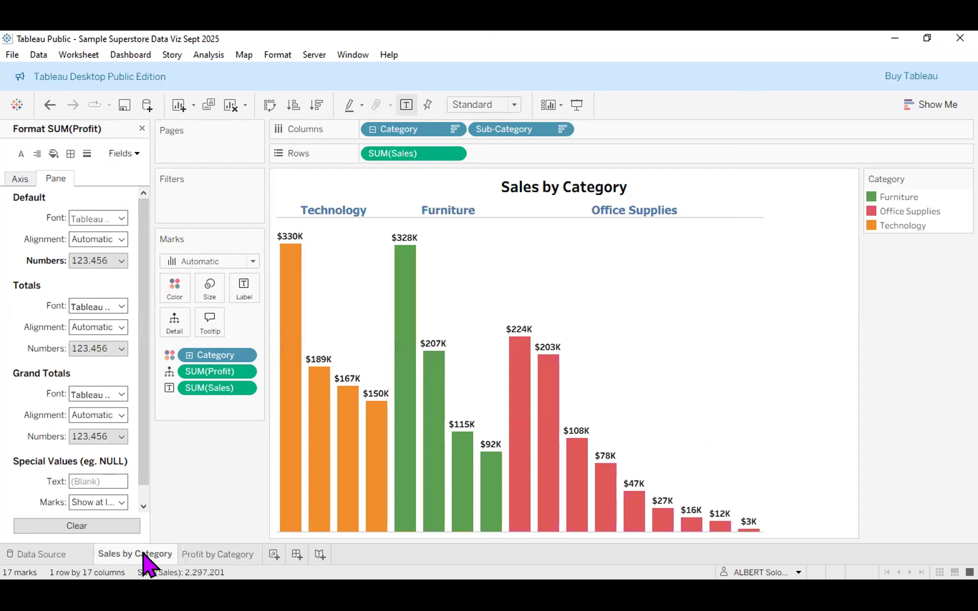
{"action": "left_click", "coordinate": [234, 557]}
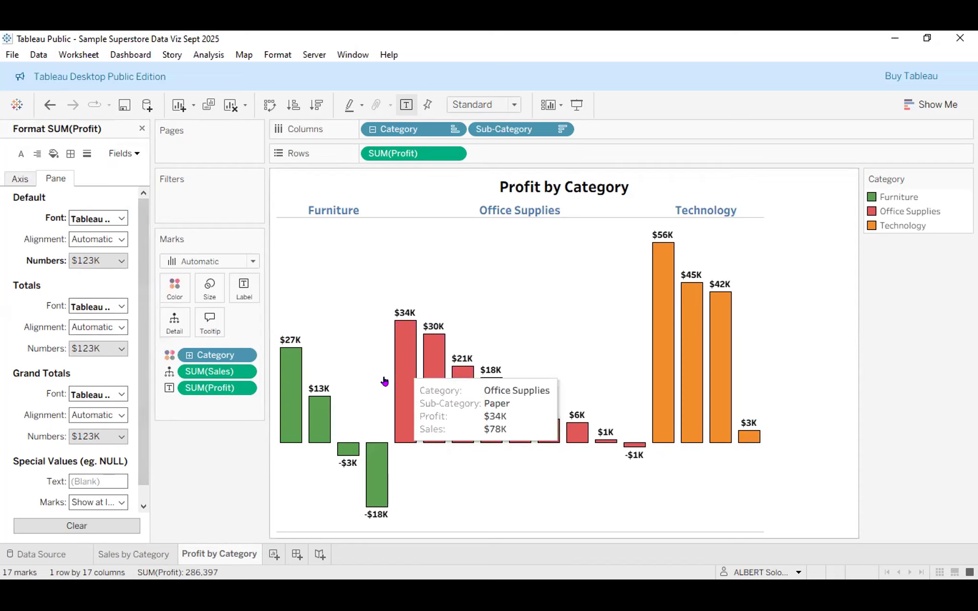
{"action": "mouse_move", "coordinate": [691, 326]}
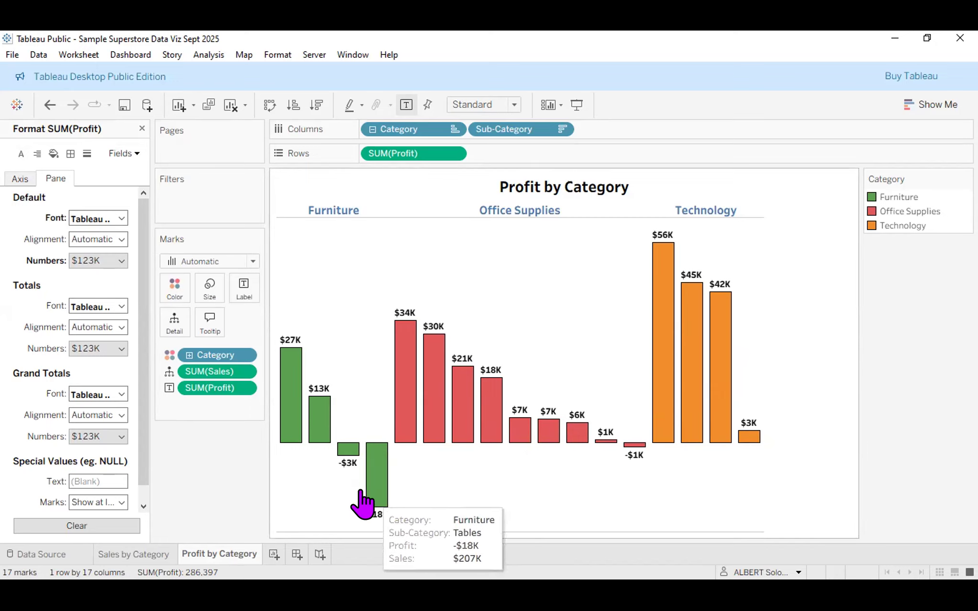
{"action": "left_click", "coordinate": [139, 561]}
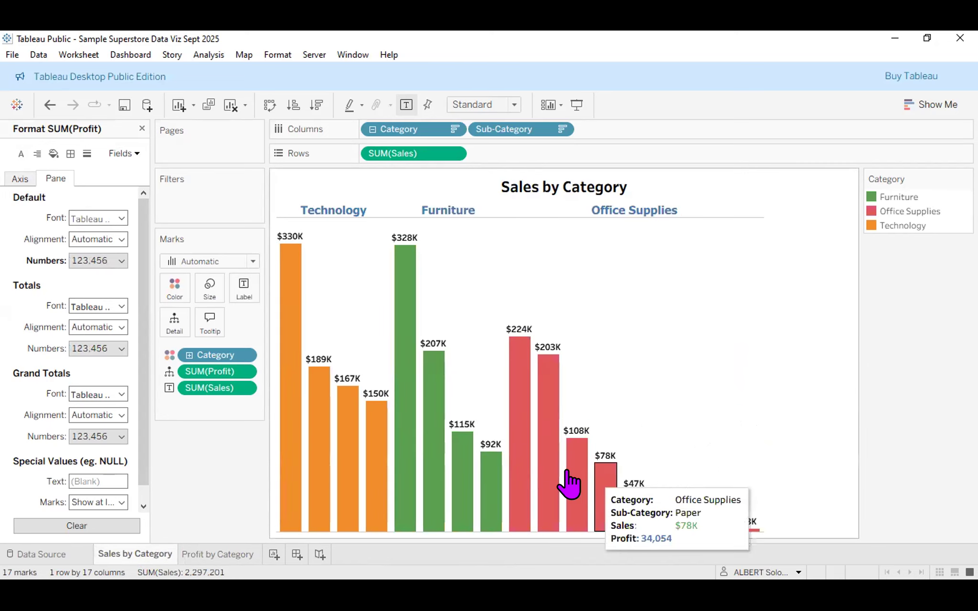
Close the Format pane and inspect the sales chart's SUM(Profit) number format, then return to Profit by Category.
{"action": "left_click", "coordinate": [142, 128]}
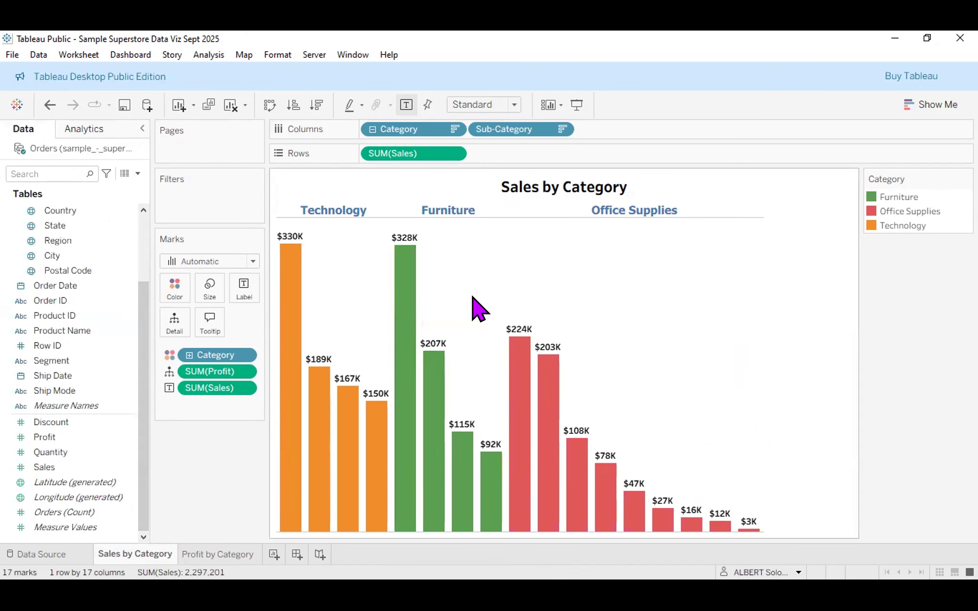
{"action": "right_click", "coordinate": [407, 316]}
{"action": "left_click", "coordinate": [441, 362]}
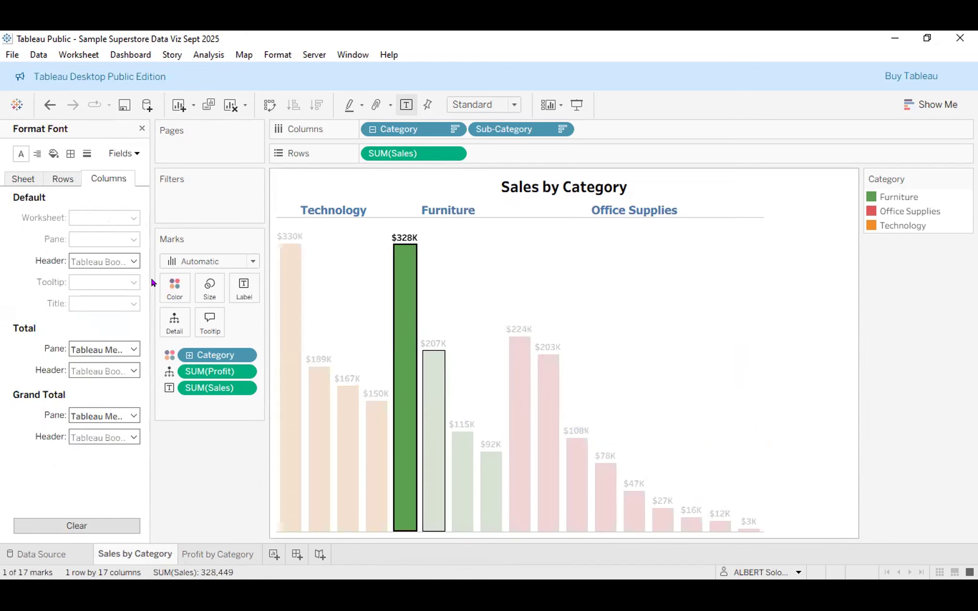
{"action": "left_click", "coordinate": [133, 153]}
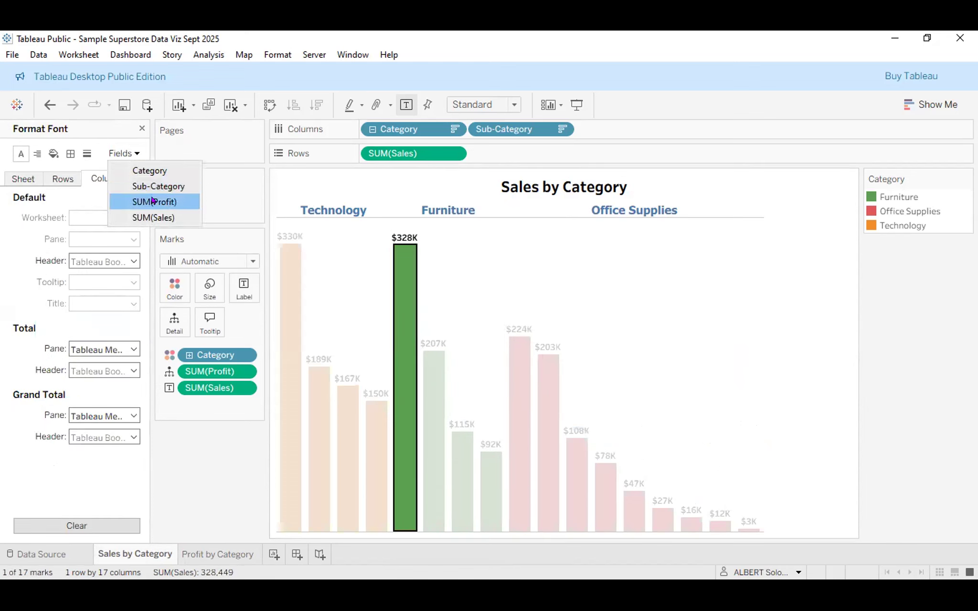
{"action": "left_click", "coordinate": [152, 200]}
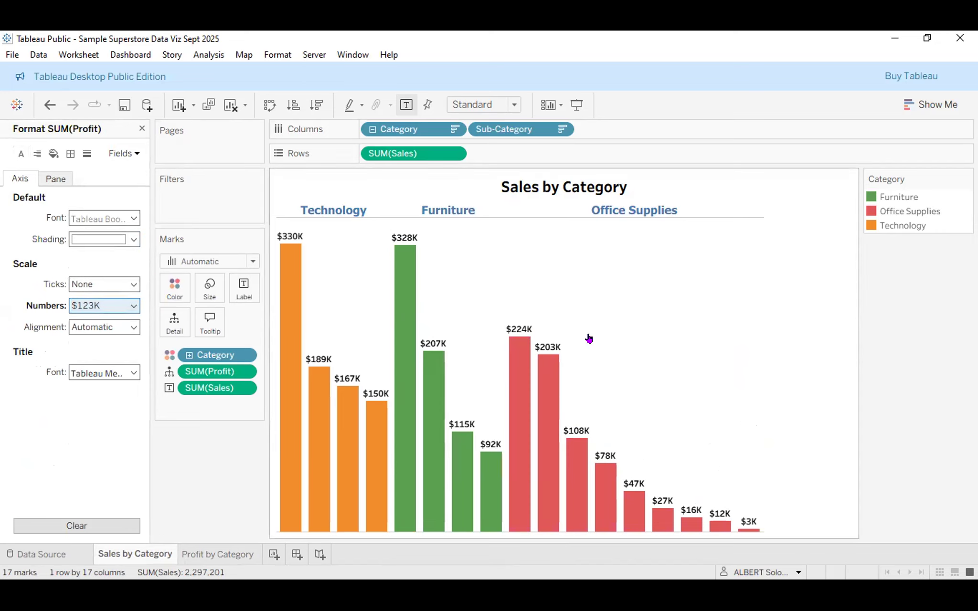
{"action": "left_click", "coordinate": [223, 554]}
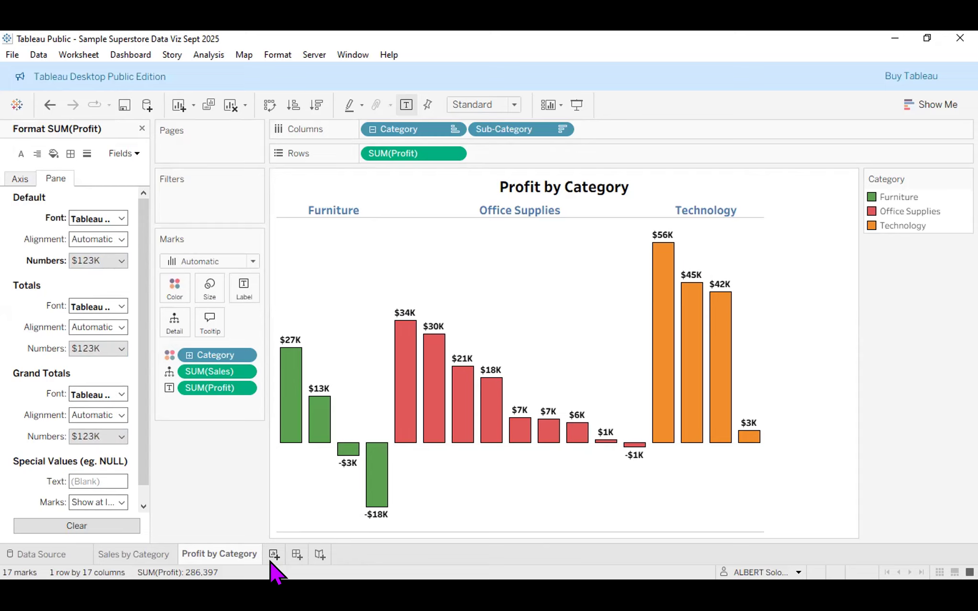
Dismiss the Format pane and return to the Sales by Category sheet, whose bars are labeled $330K to $3K.
{"action": "mouse_move", "coordinate": [258, 551]}
{"action": "mouse_move", "coordinate": [684, 311]}
{"action": "left_click", "coordinate": [142, 129]}
{"action": "mouse_move", "coordinate": [455, 415]}
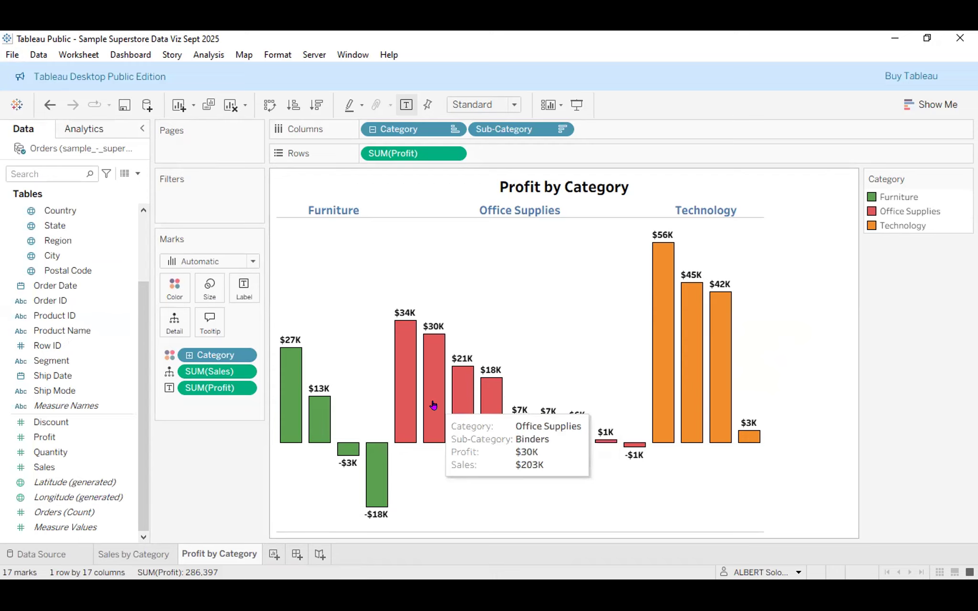
{"action": "left_click", "coordinate": [143, 556]}
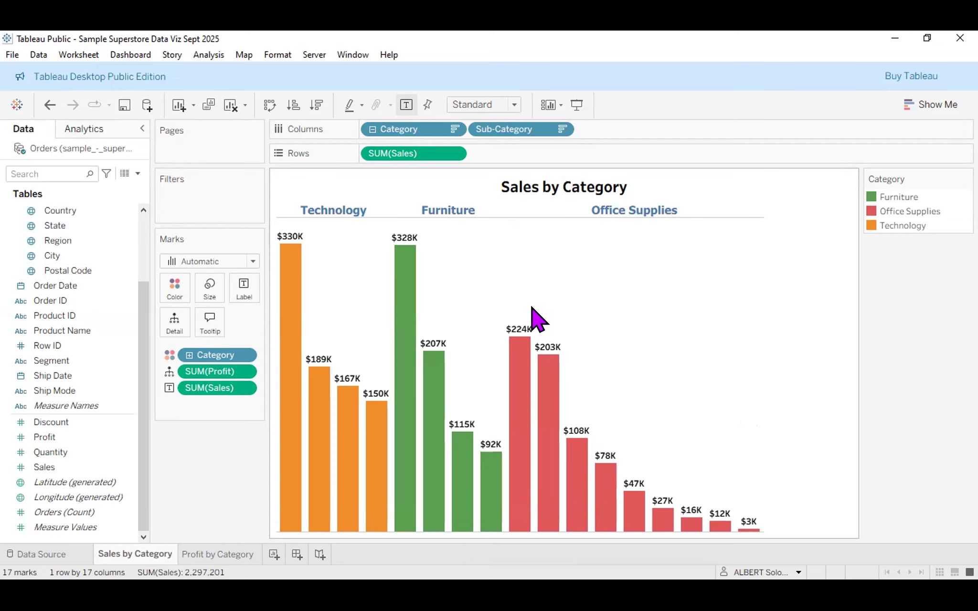
{"action": "mouse_move", "coordinate": [518, 436]}
{"action": "mouse_move", "coordinate": [713, 531]}
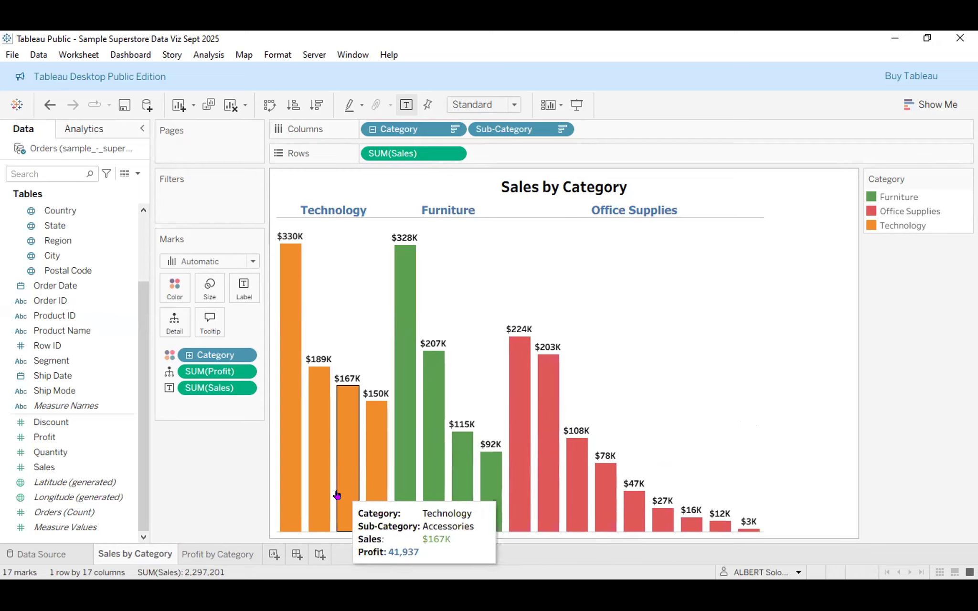